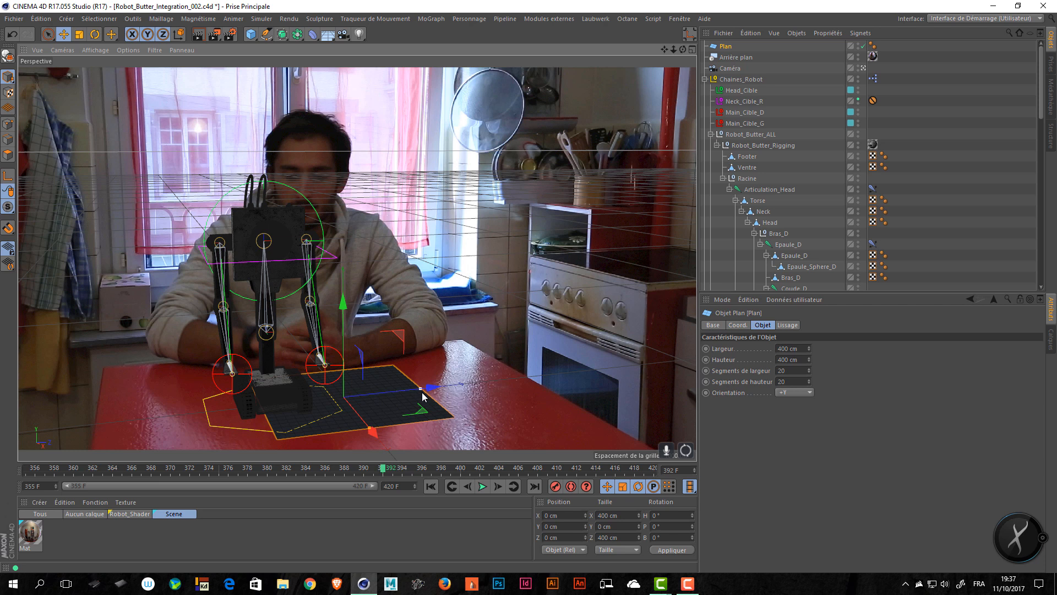
Step: Resize the plane to about 813 × 1061 cm, shift it along Z to cover the red tabletop, and render a preview
drag(421, 389, 543, 376)
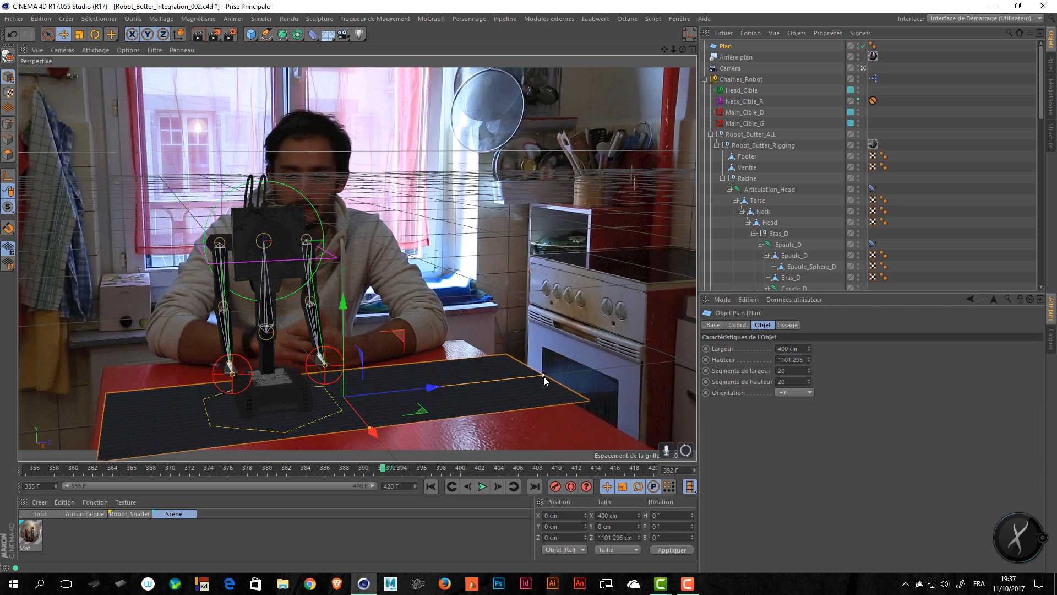
drag(424, 389, 407, 394)
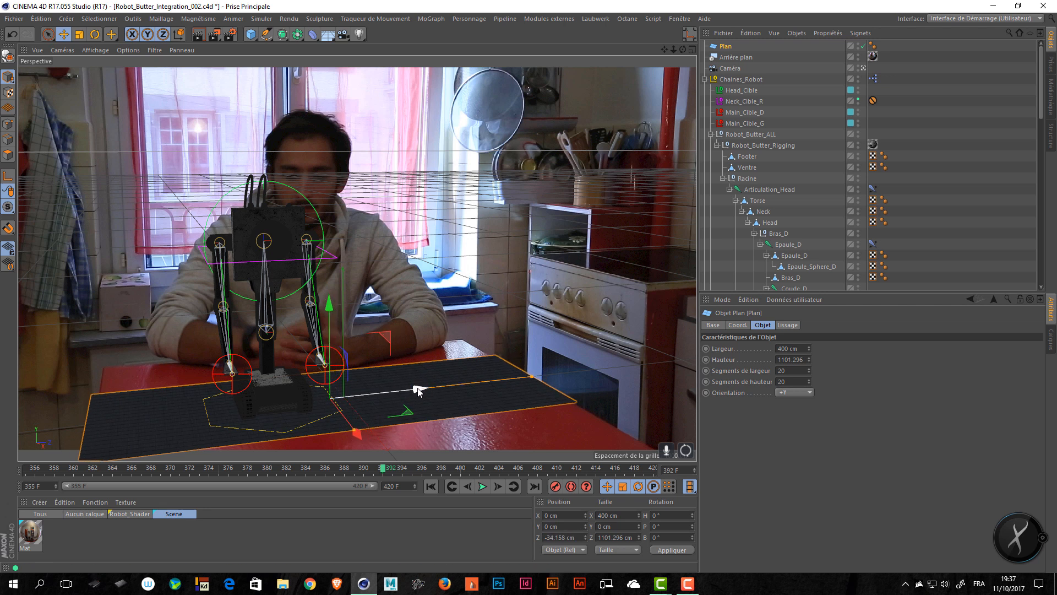
drag(530, 376, 525, 378)
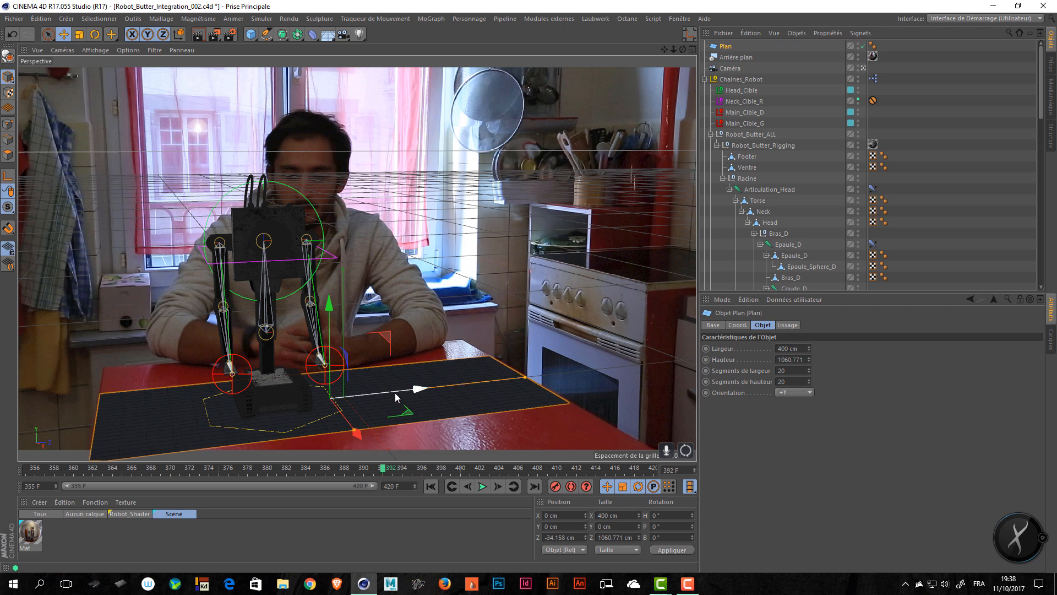
drag(395, 393, 397, 394)
drag(357, 429, 409, 457)
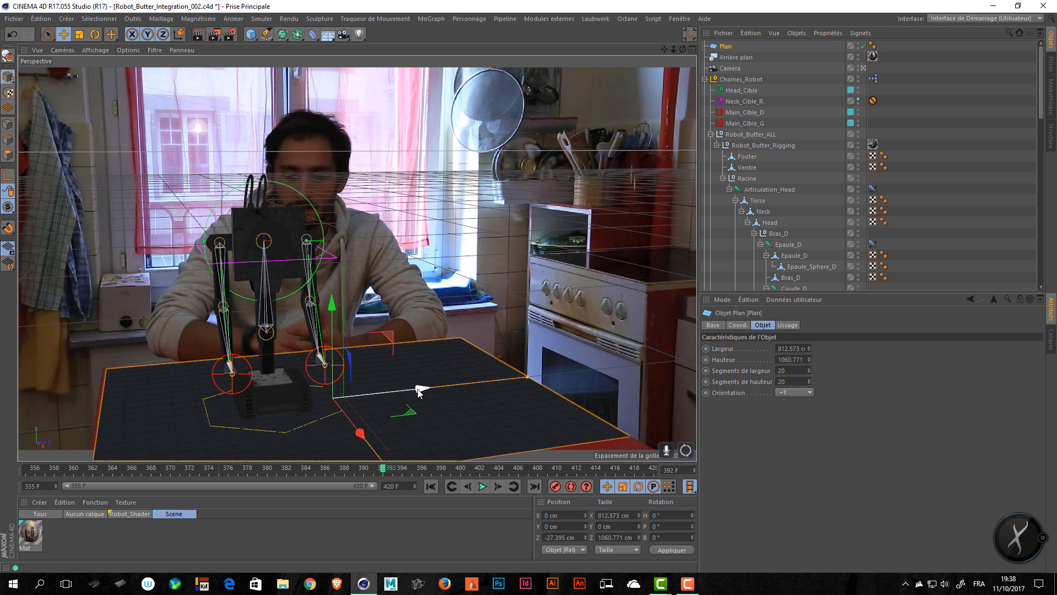
drag(421, 388, 415, 392)
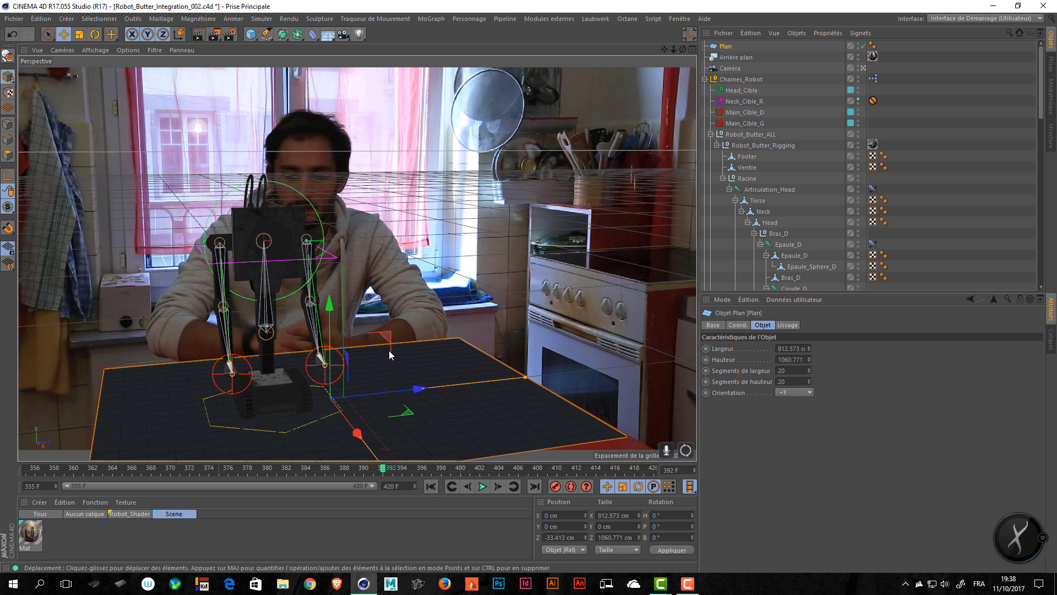
key(ctrl+r)
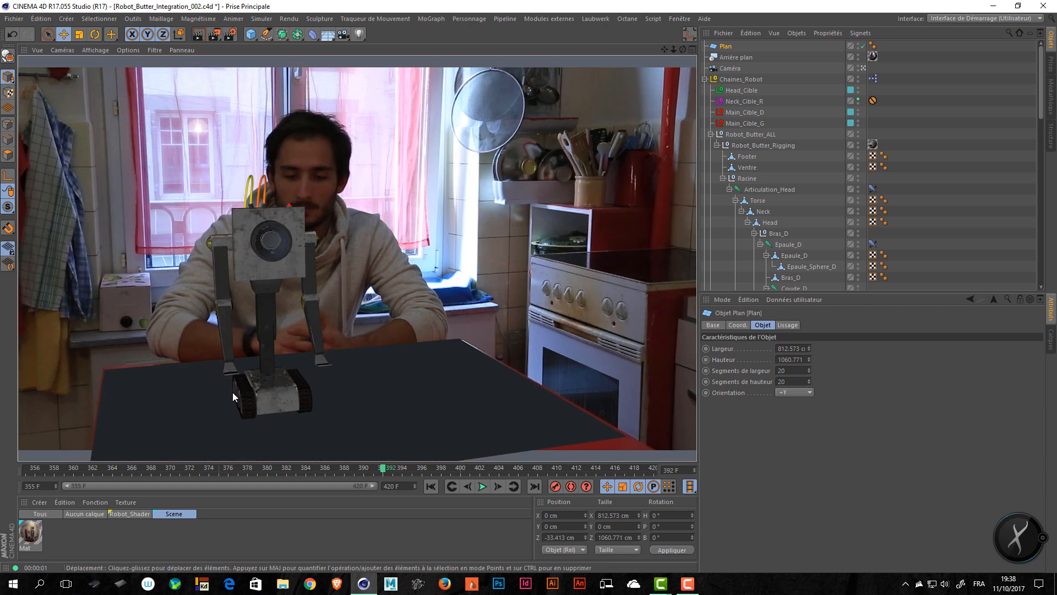
Step: Delete the plane covering the tabletop and save the scene
click(467, 390)
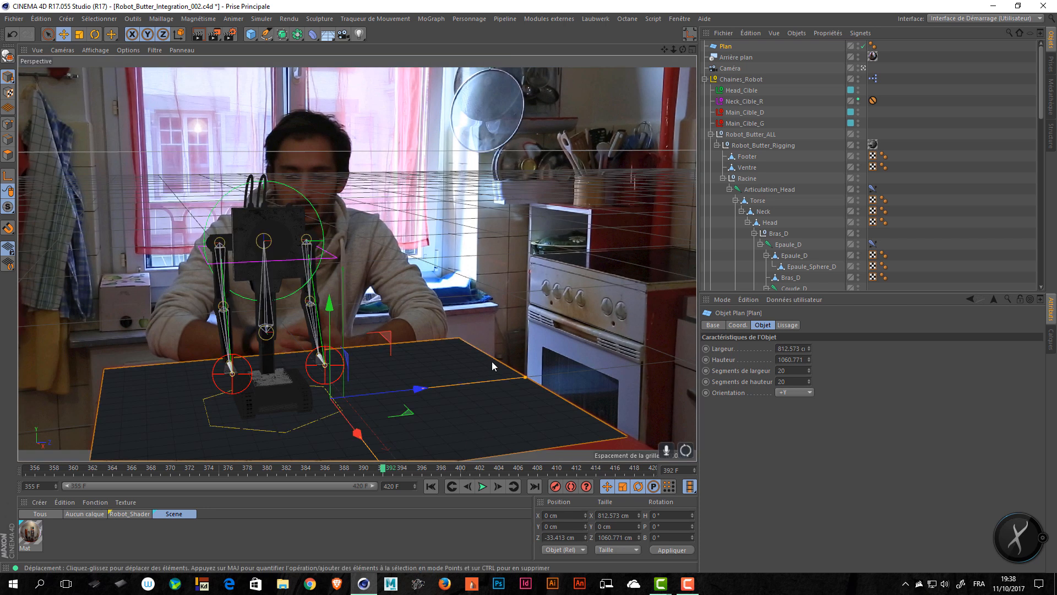
key(Delete)
key(ctrl+s)
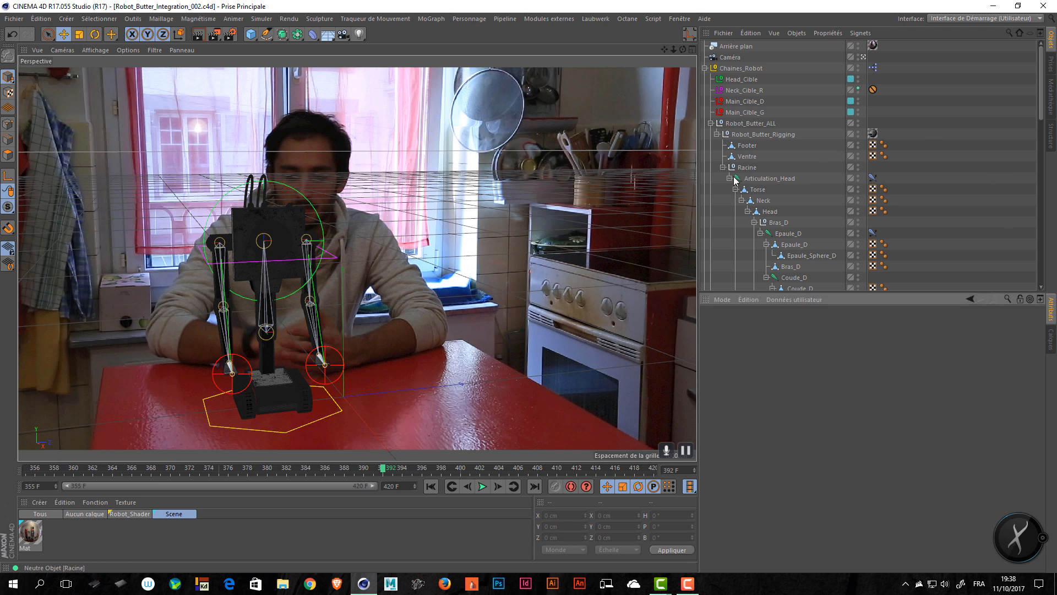
Step: Collapse the Head, BaseWheel and Robot_Butter_ALL hierarchies in the object list
scroll(733, 179, down, 8)
scroll(733, 179, up, 8)
scroll(762, 226, down, 2)
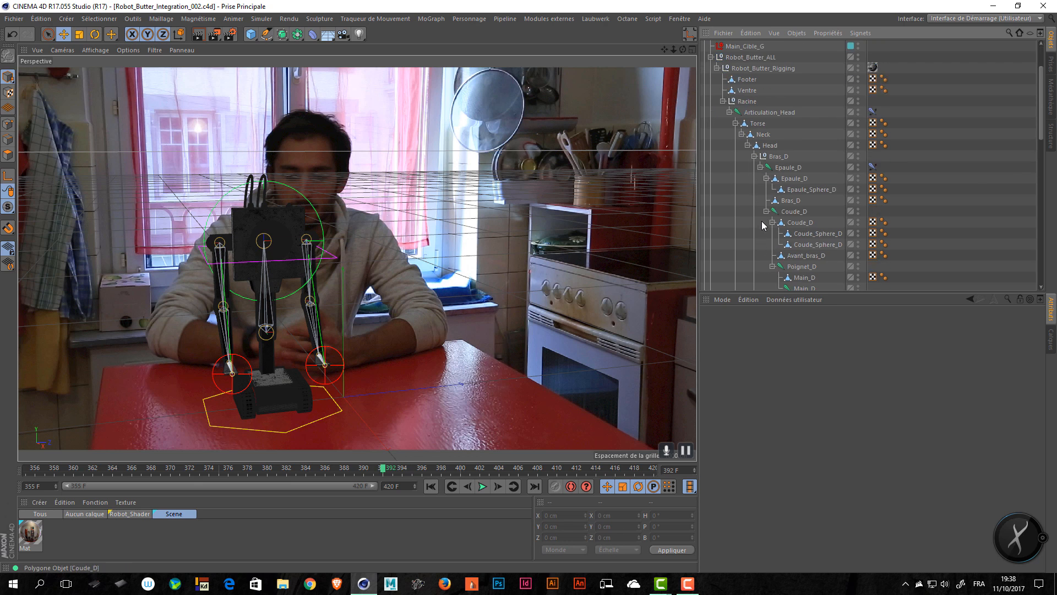
click(748, 145)
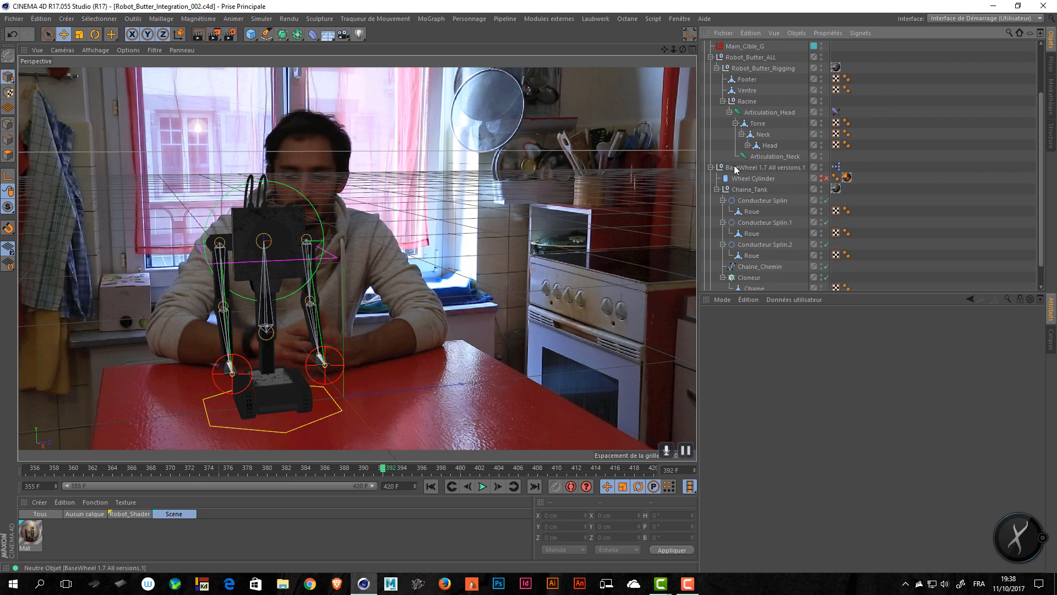
scroll(722, 199, up, 2)
click(710, 230)
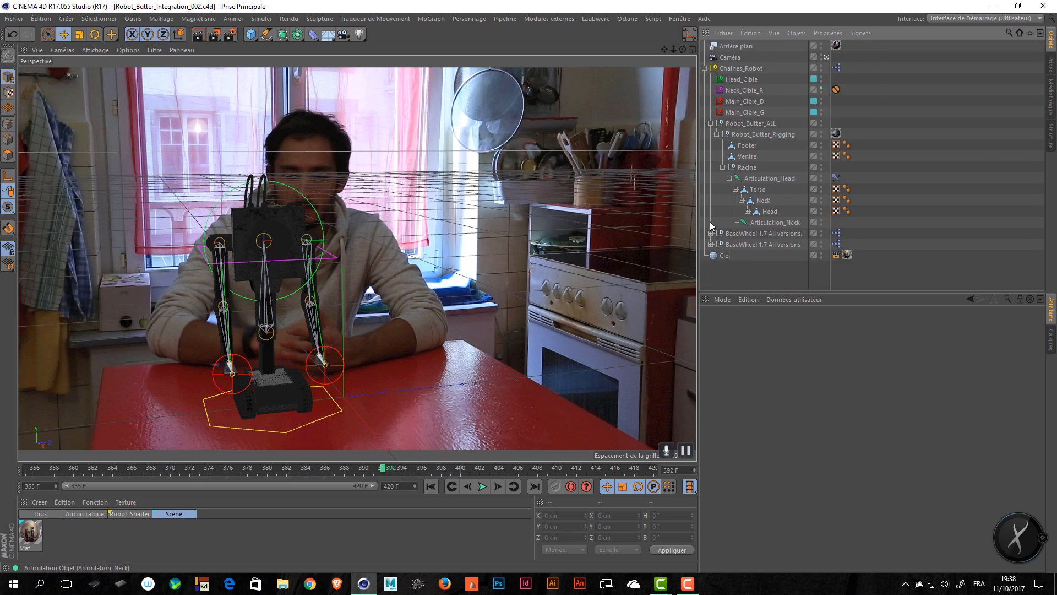
click(710, 123)
drag(907, 209, 747, 262)
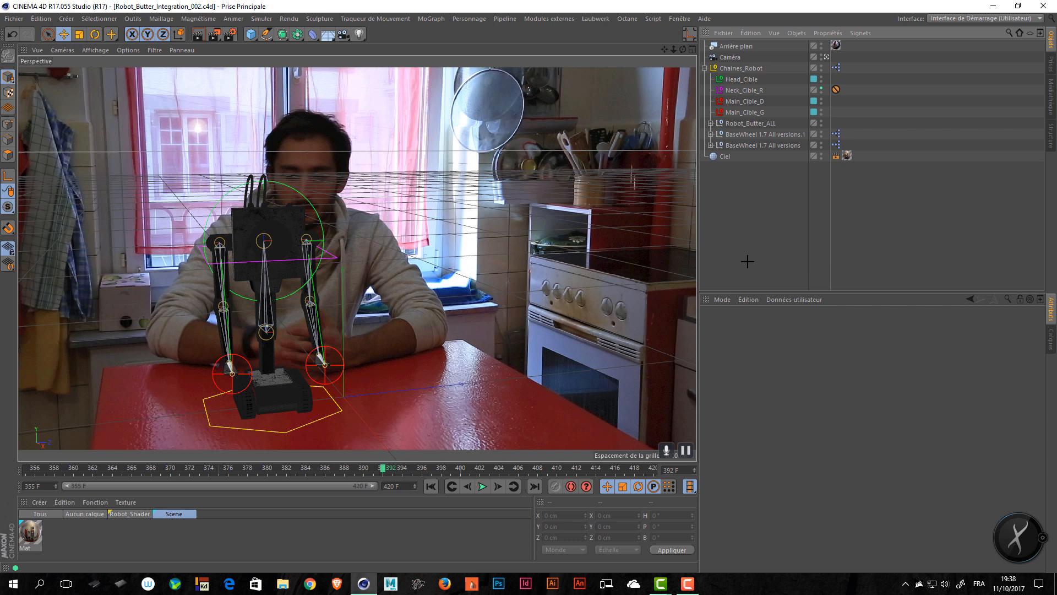
Step: Start saving the scene as a new file and create a folder named Plan_01 inside 06_Integration
key(ctrl+shift+s)
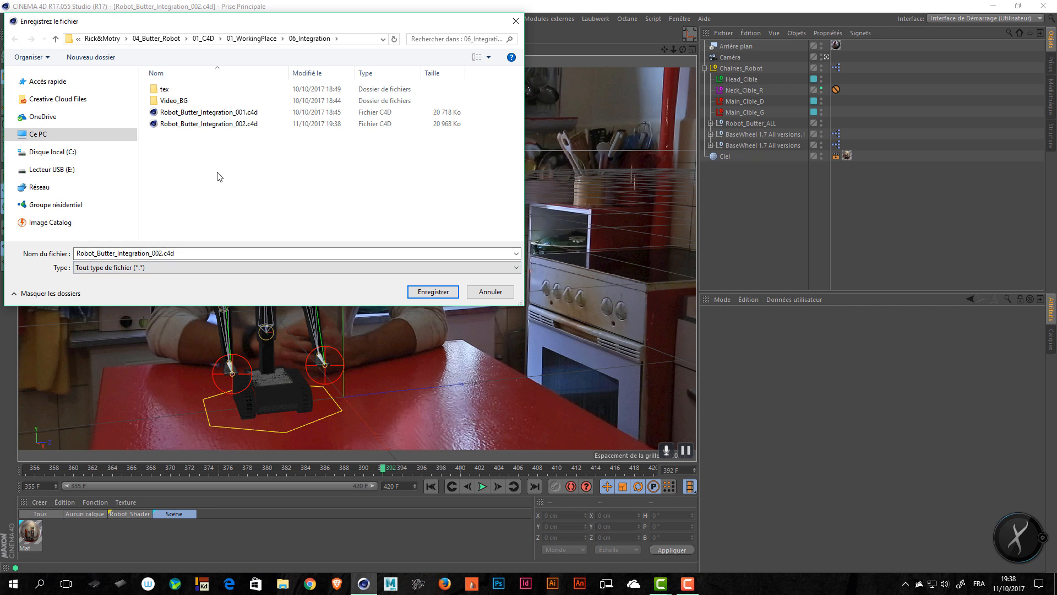
key(ctrl+shift+n)
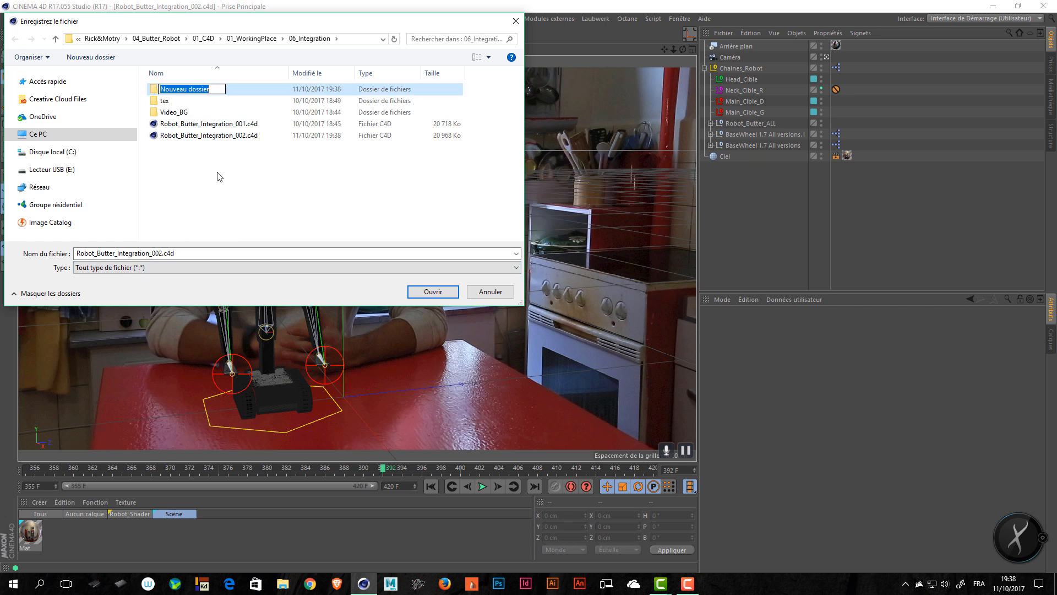
text(Plan_01)
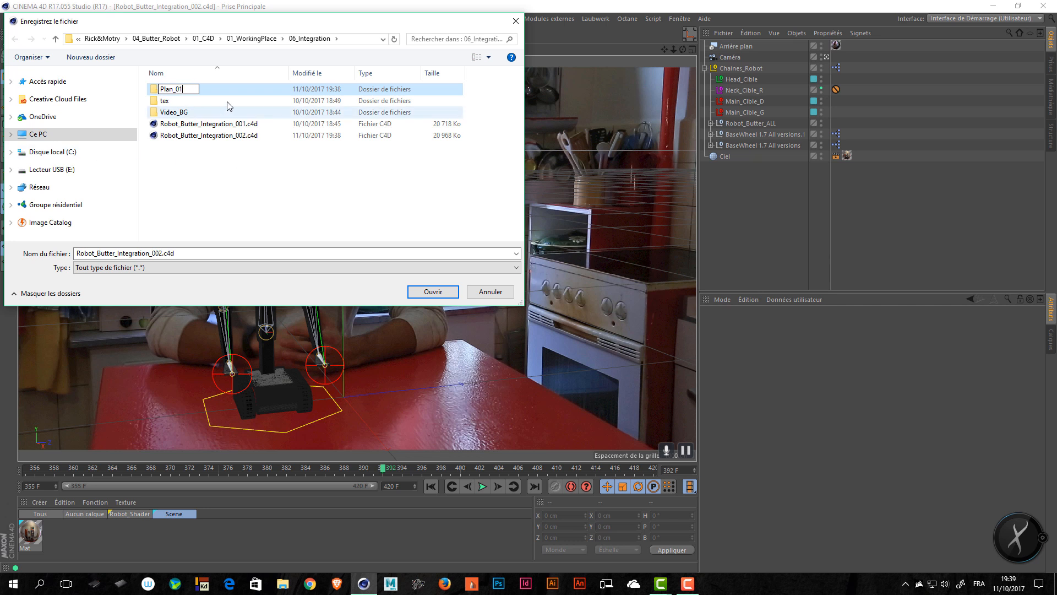
click(240, 89)
Step: Save the scene as Robot_Butter_Integration_003.c4d in the Plan_01 folder
click(160, 254)
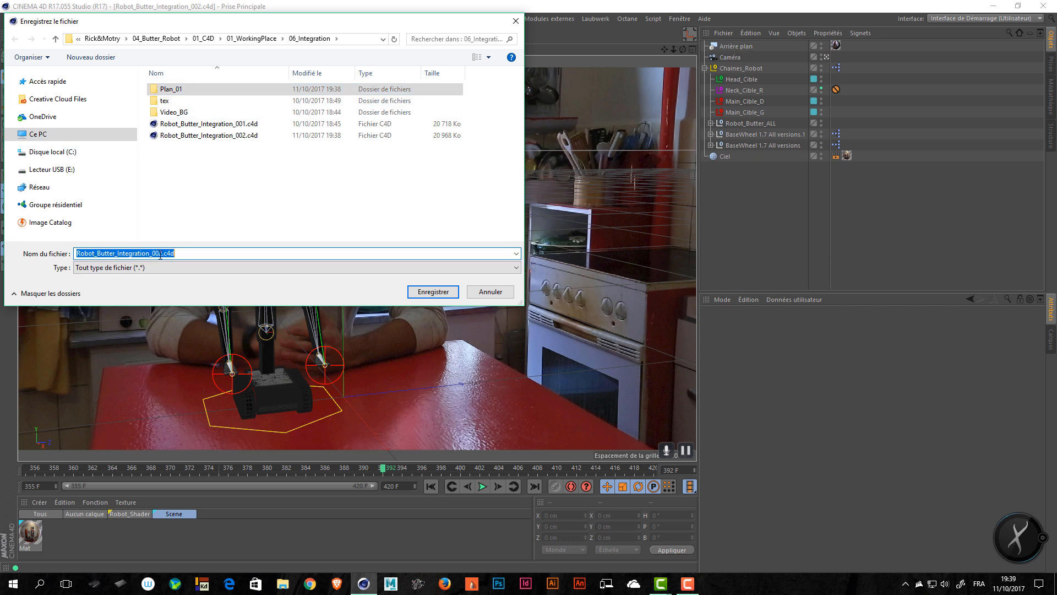
click(160, 255)
text(3)
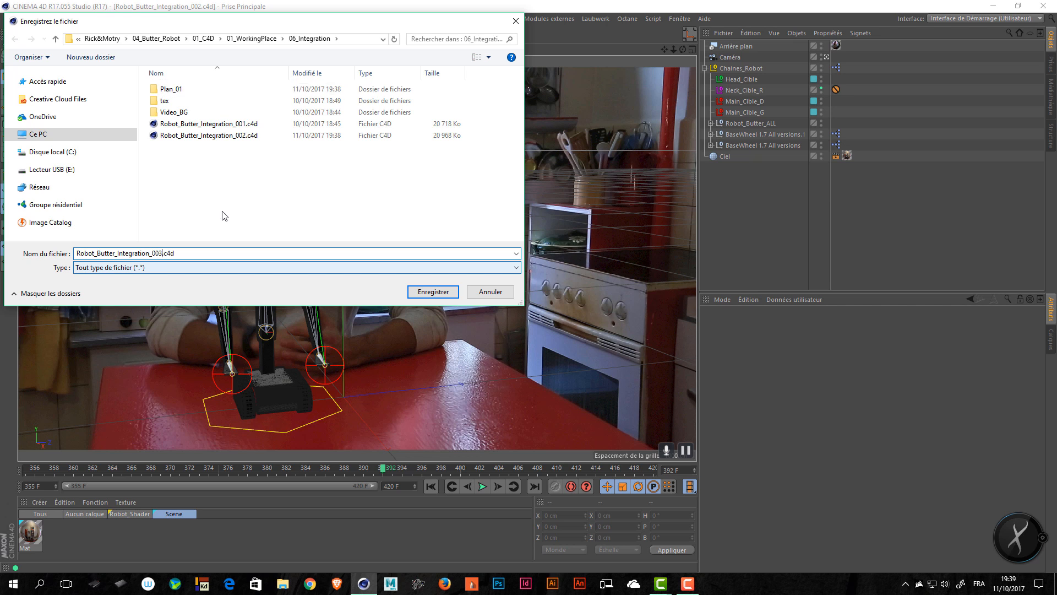
click(196, 73)
click(197, 73)
double_click(197, 88)
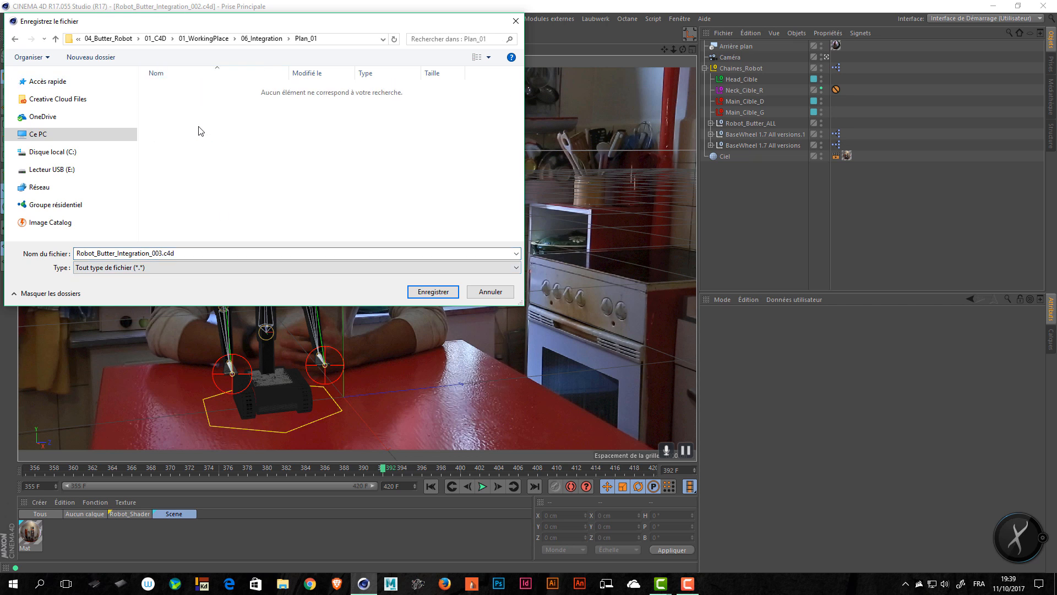
click(415, 291)
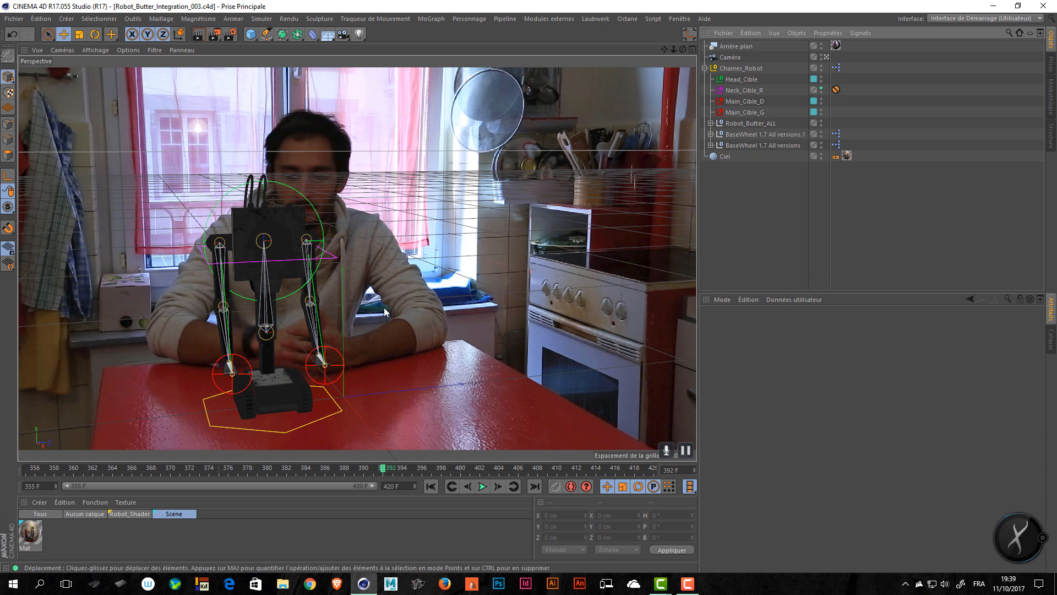
Step: Switch to File Explorer and look for the shot footage in 04_Butter_Robot\00_Ref\Tournage within the Rick&Motry project
key(alt+Tab)
click(203, 306)
click(283, 583)
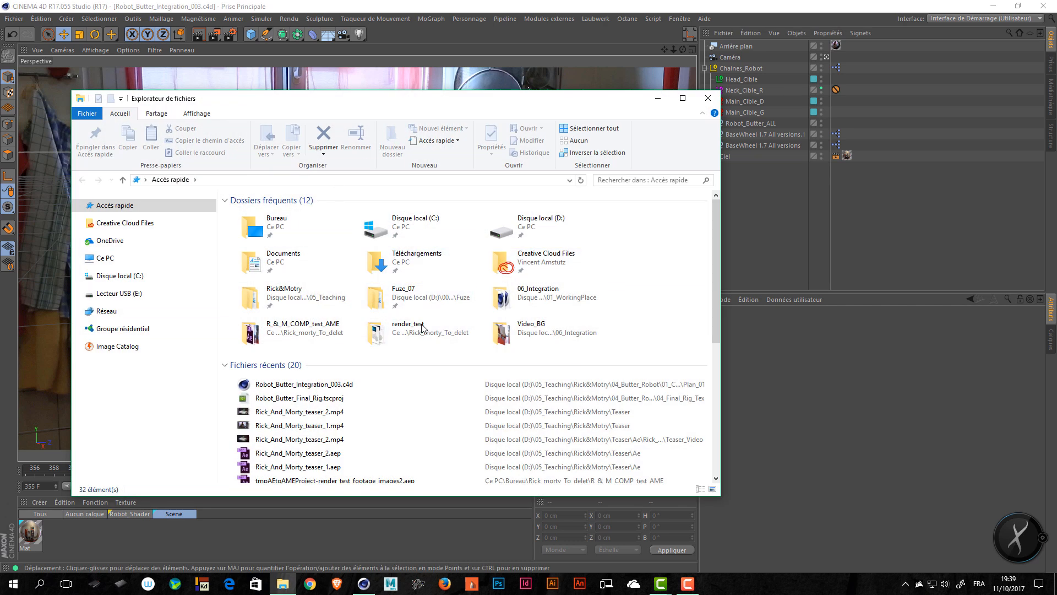
double_click(292, 301)
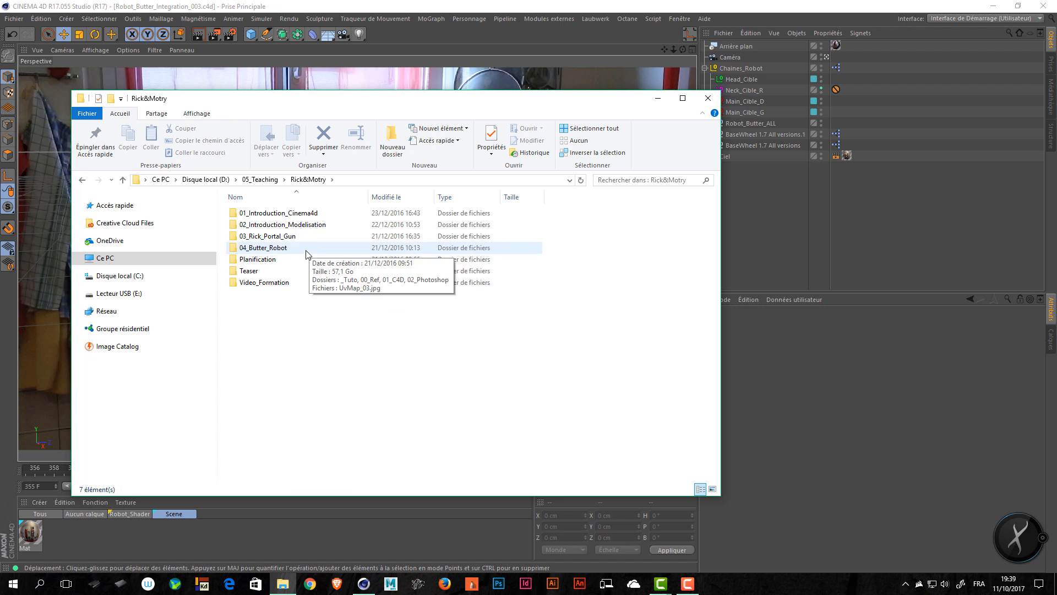
double_click(308, 250)
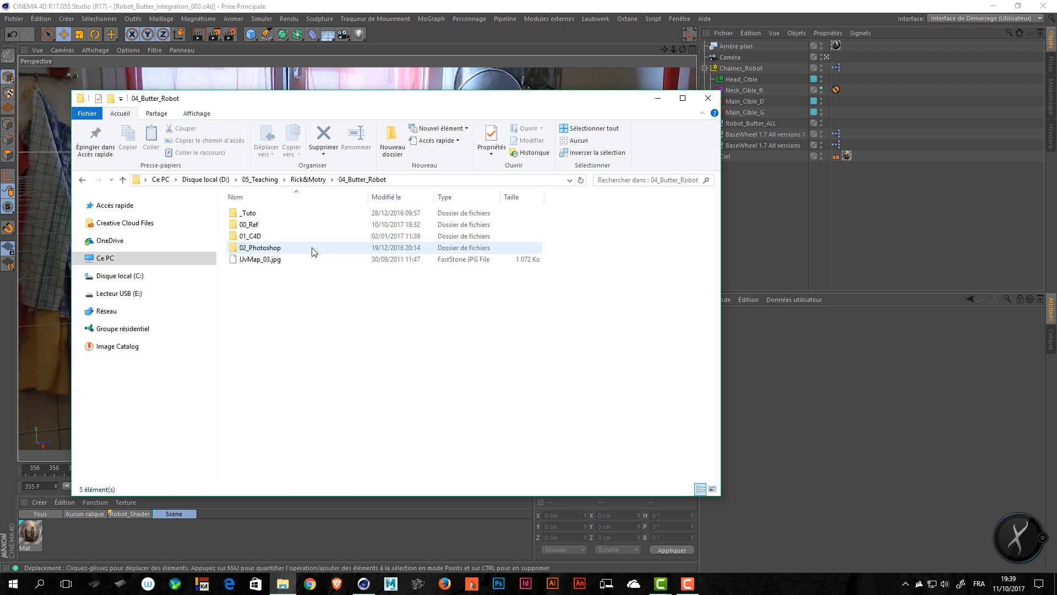
double_click(281, 224)
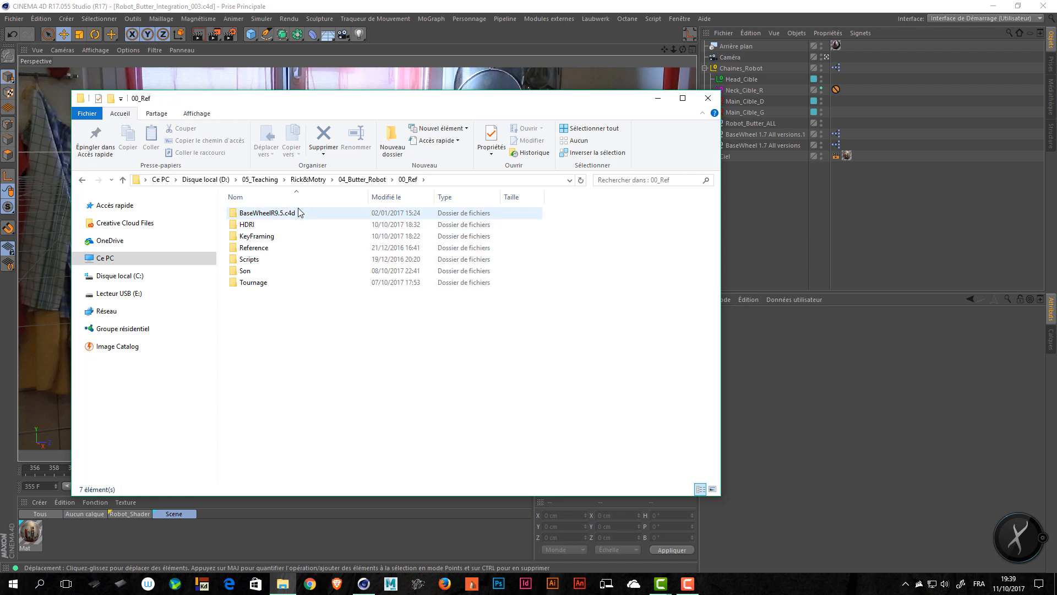
double_click(264, 282)
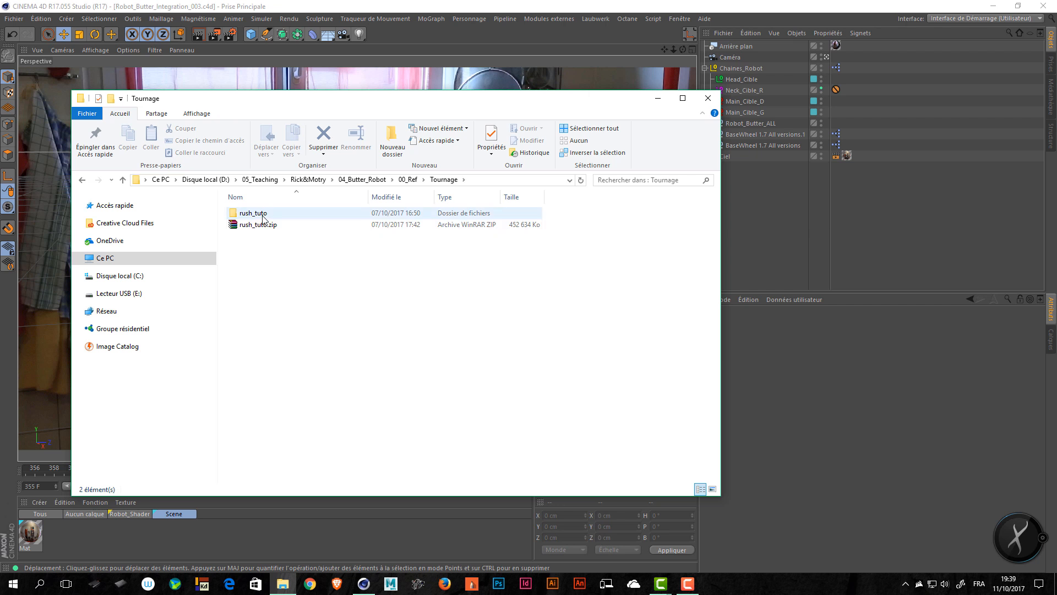
Step: Go back to 04_Butter_Robot and open the Video_BG folder under 01_C4D\01_WorkingPlace\06_Integration
key(BackSpace)
key(BackSpace)
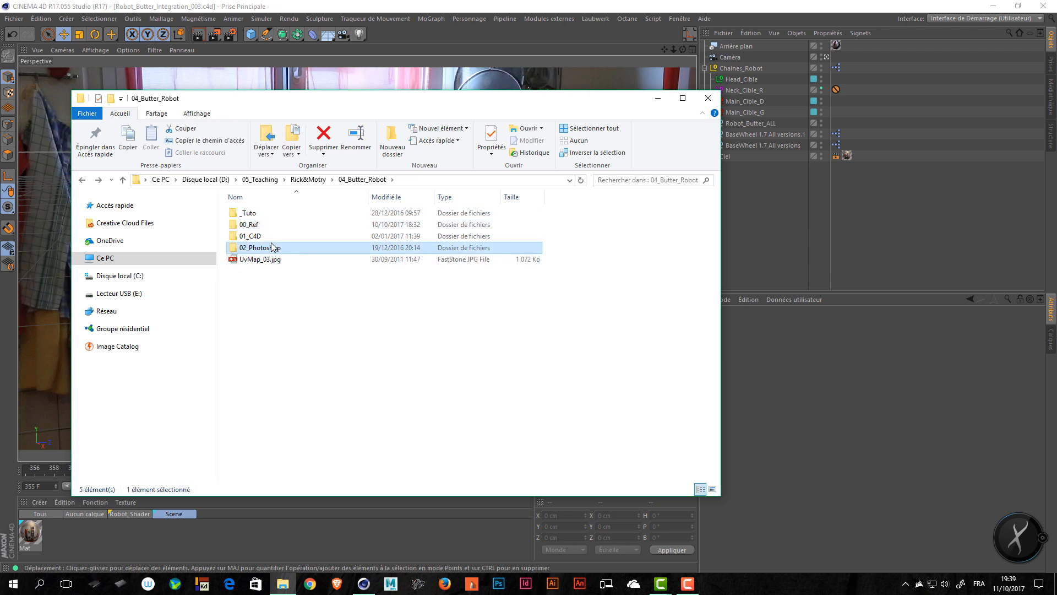
double_click(270, 248)
key(BackSpace)
double_click(272, 237)
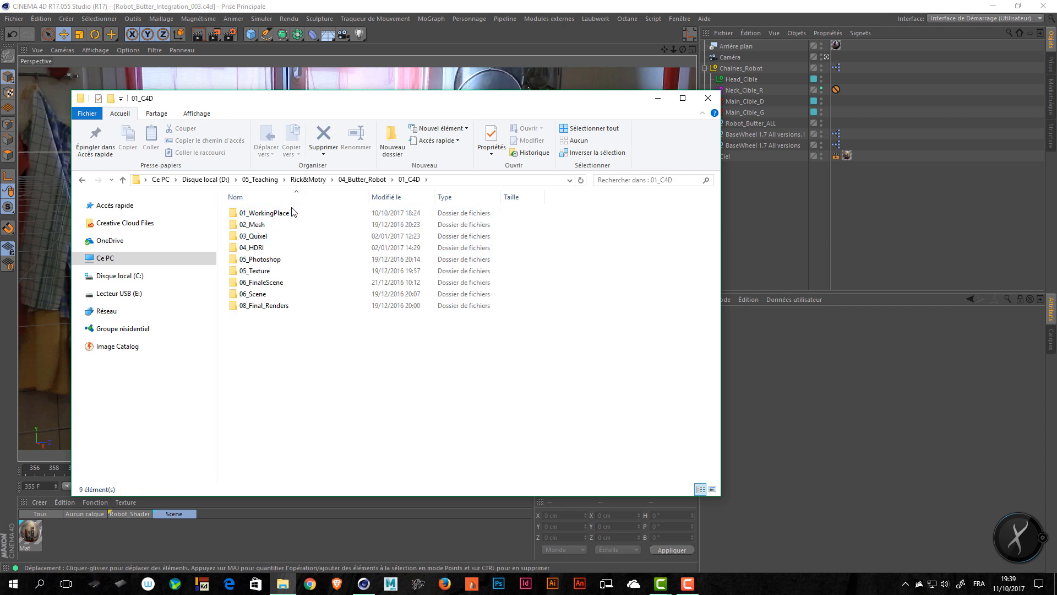
double_click(293, 212)
double_click(274, 271)
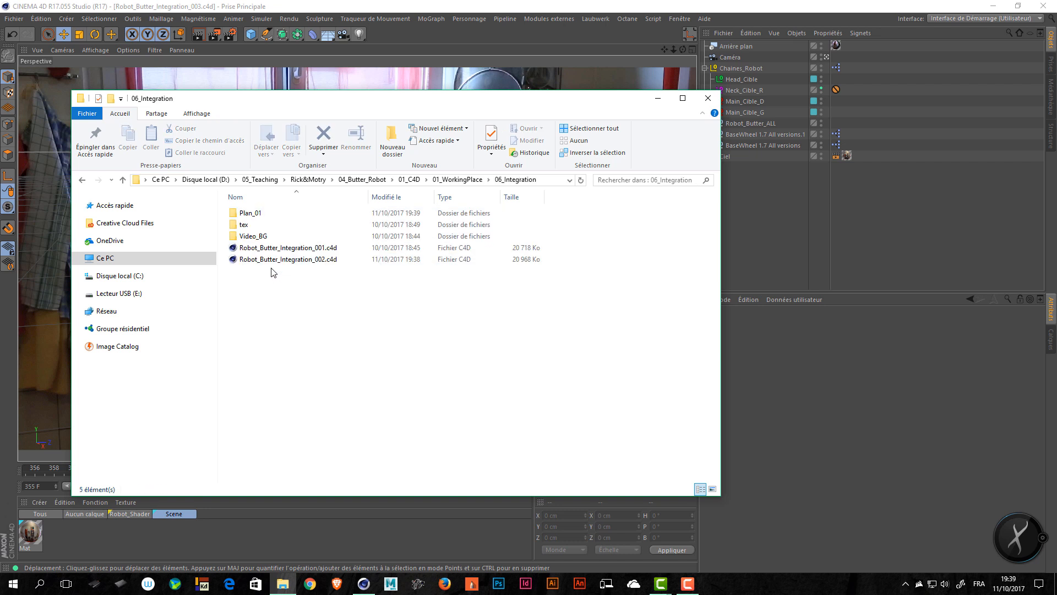
double_click(286, 236)
Step: Play Plan_02.MOV with the sound muted, skim through it, and return to the Cinema 4D scene
double_click(309, 221)
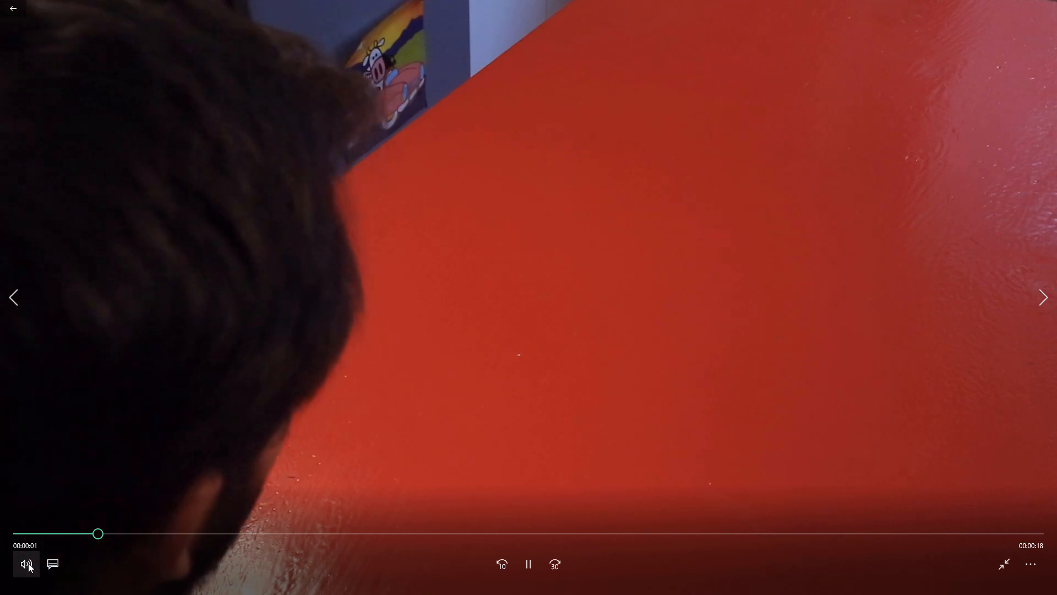
click(28, 564)
drag(55, 528, 38, 527)
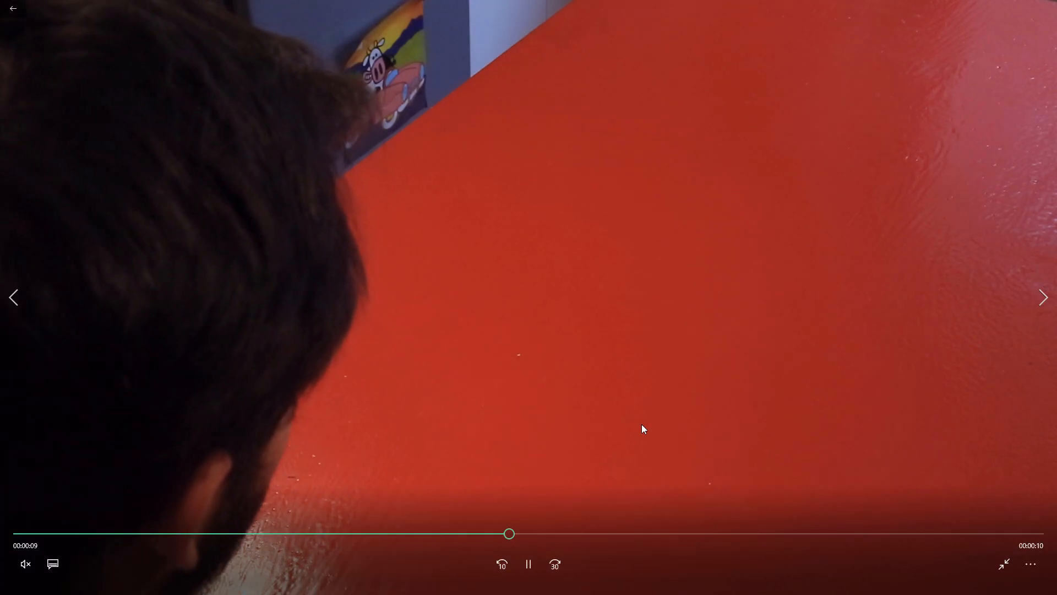
drag(852, 534, 939, 534)
click(1006, 558)
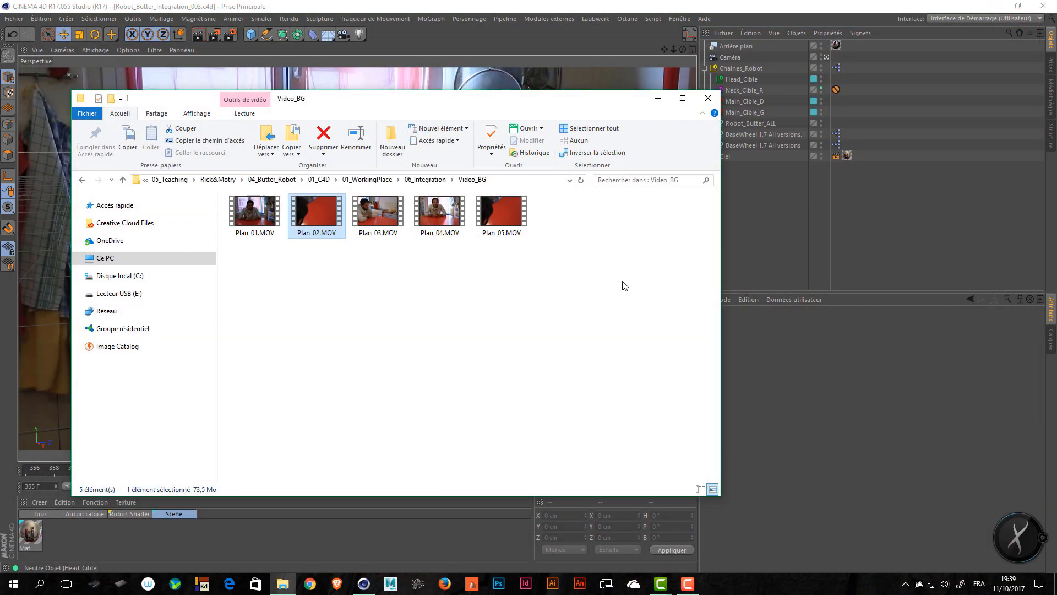
click(625, 285)
click(656, 100)
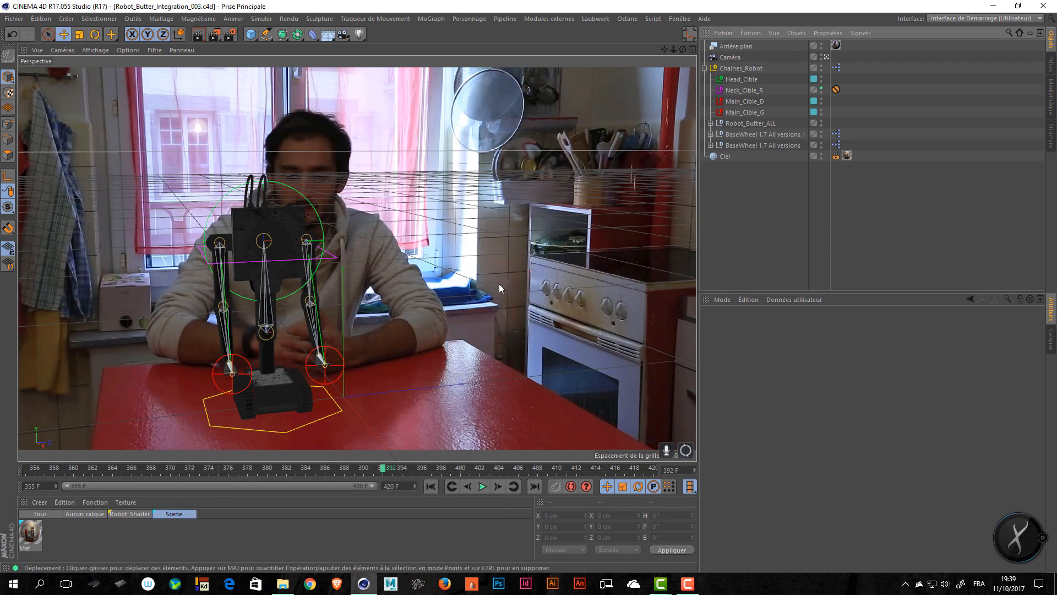
Step: Start saving the scene under a new name and create a Plan_02 folder inside 06_Integration
key(ctrl+shift+s)
click(203, 144)
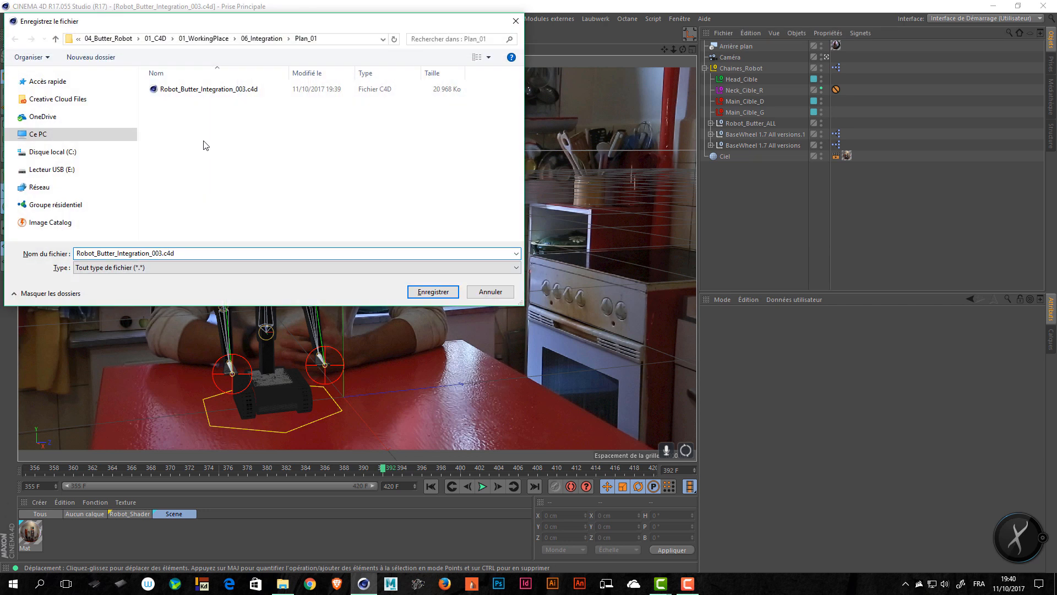
click(273, 40)
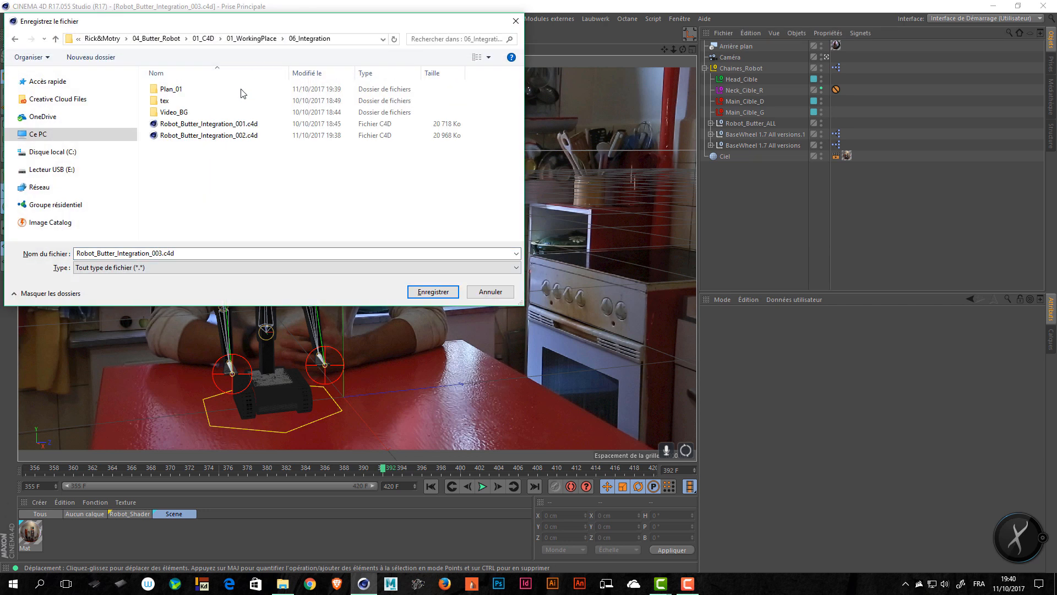
double_click(194, 92)
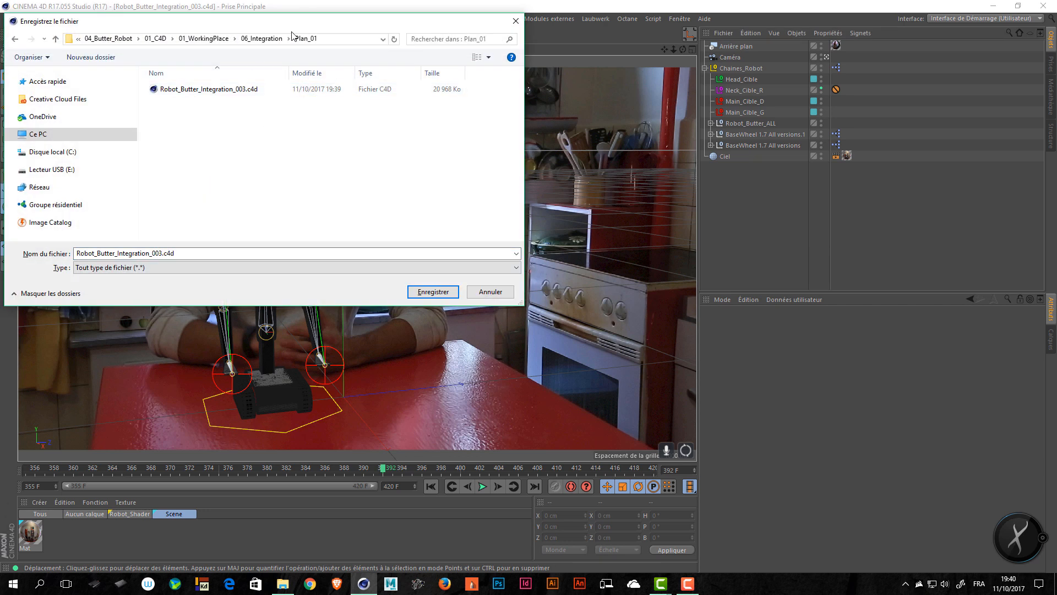
click(274, 38)
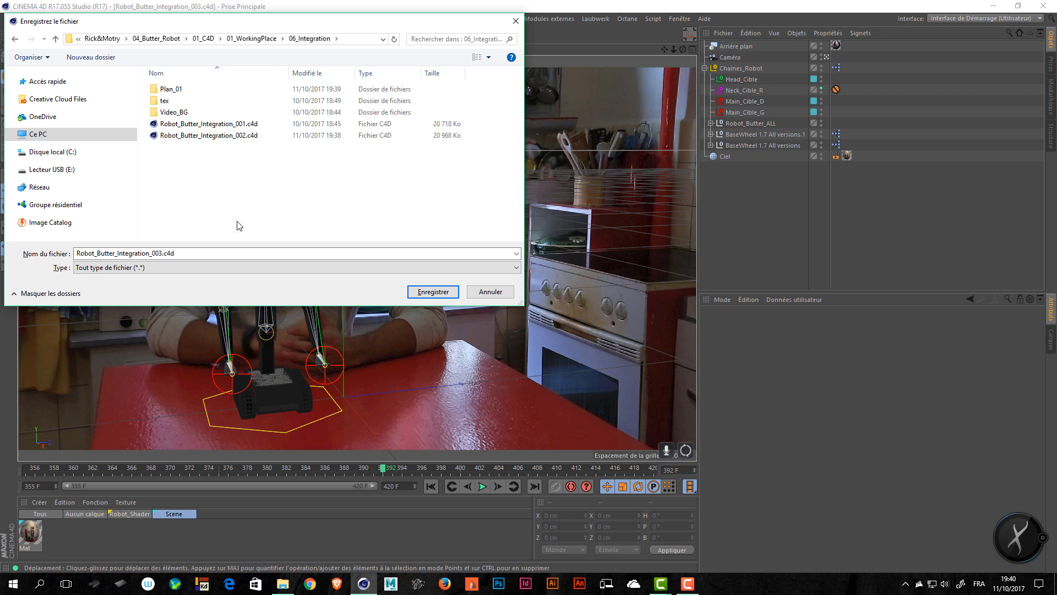
key(ctrl+shift+n)
text(Plan)
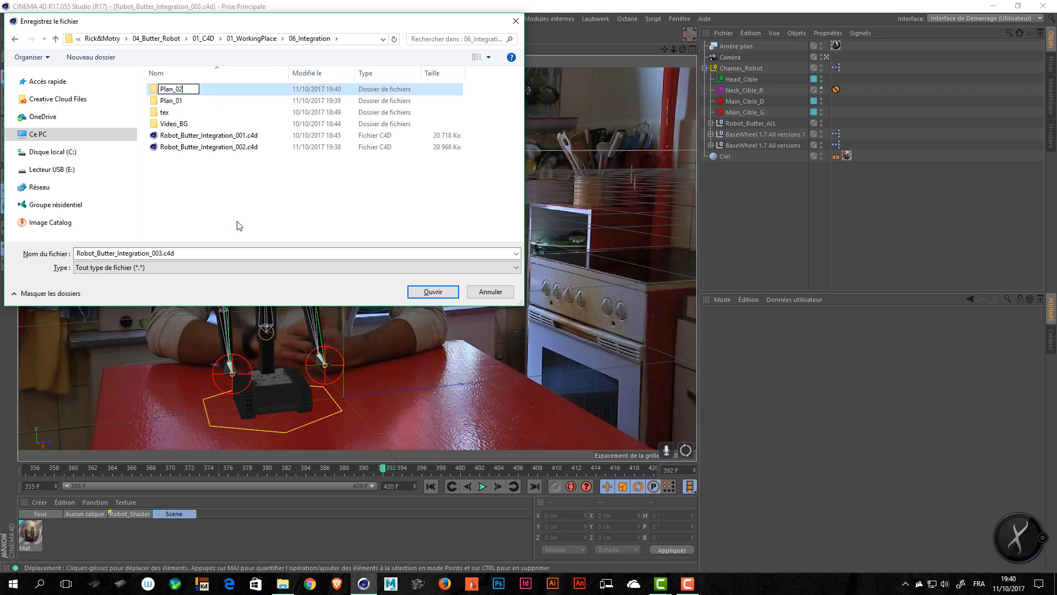
text(_02)
key(Return)
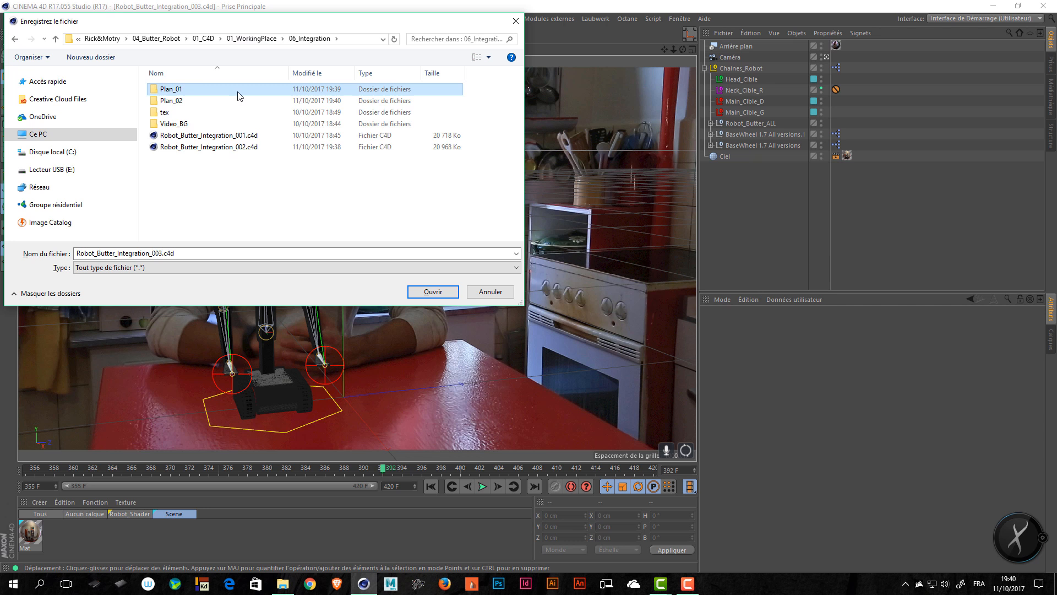
Step: Save the scene as Robot_Butter_Integration_Plan_2_001.c4d in the Plan_02 folder
double_click(209, 104)
click(148, 254)
click(148, 255)
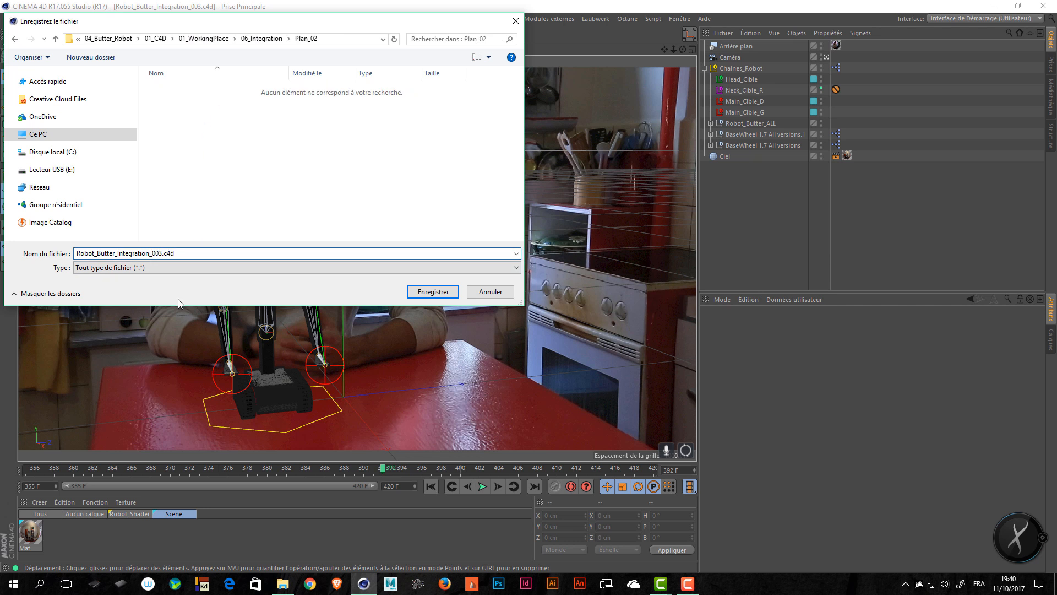
text(_Plan_2)
key(Right)
key(Right)
key(Right)
key(BackSpace)
text(1)
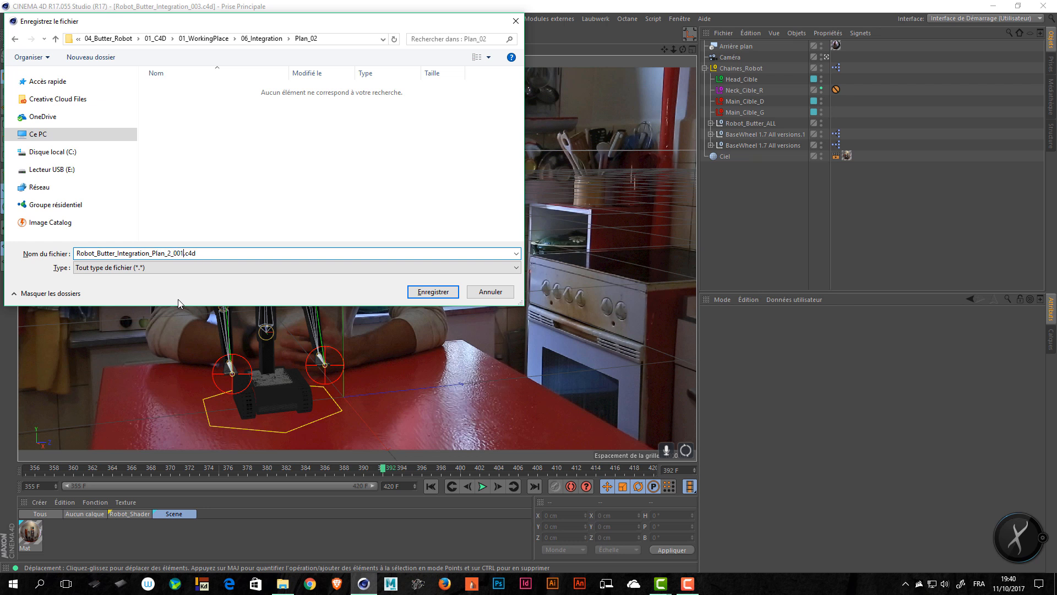
click(433, 292)
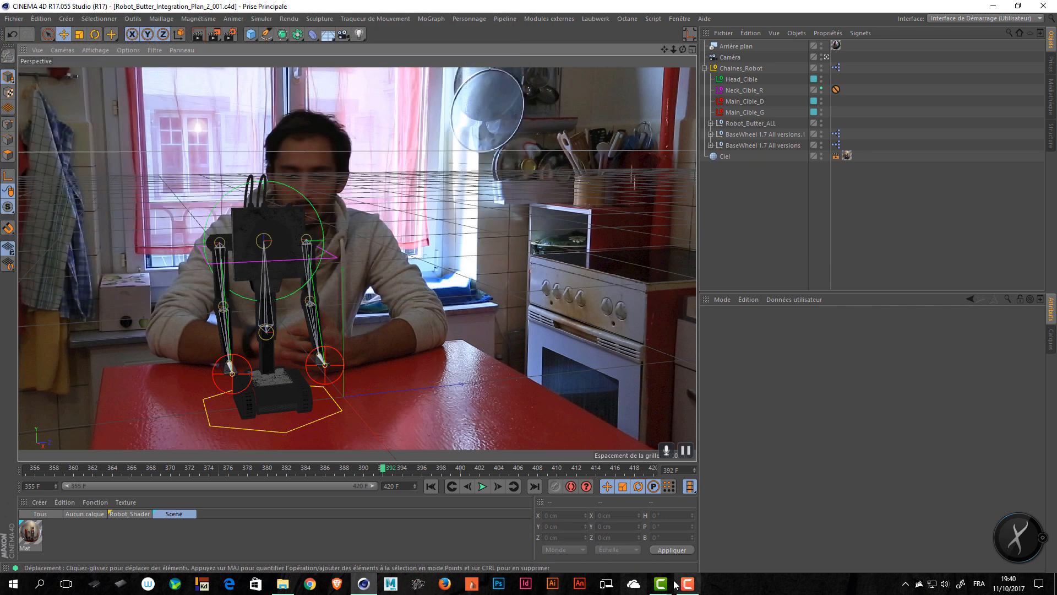
Step: Switch to File Explorer and rename the scene file in 06_Integration\Plan_01, ending its name with _Plan_01_001
click(282, 584)
click(367, 181)
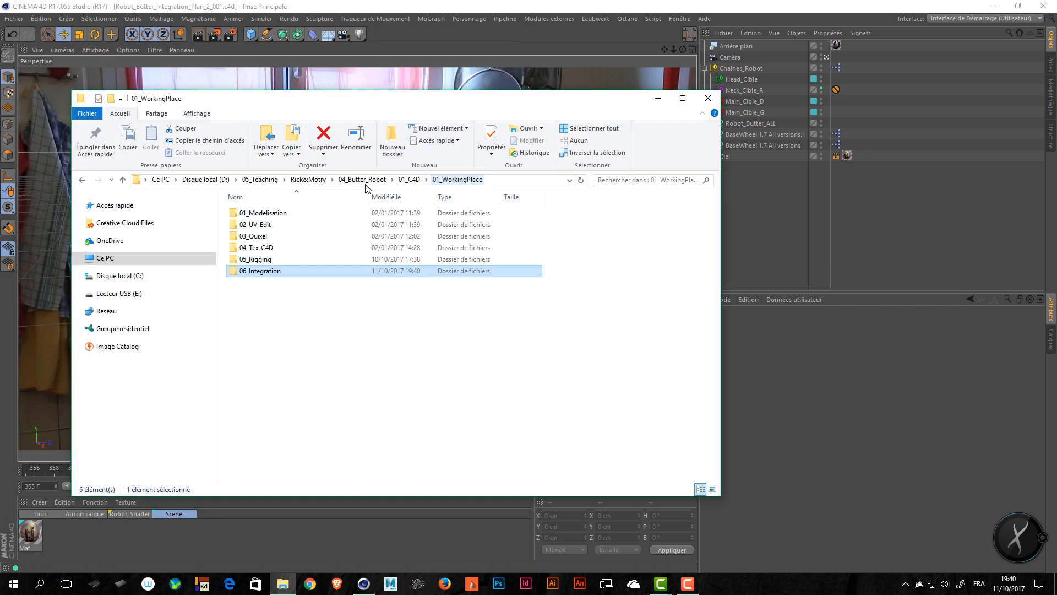
double_click(273, 271)
double_click(289, 214)
click(303, 219)
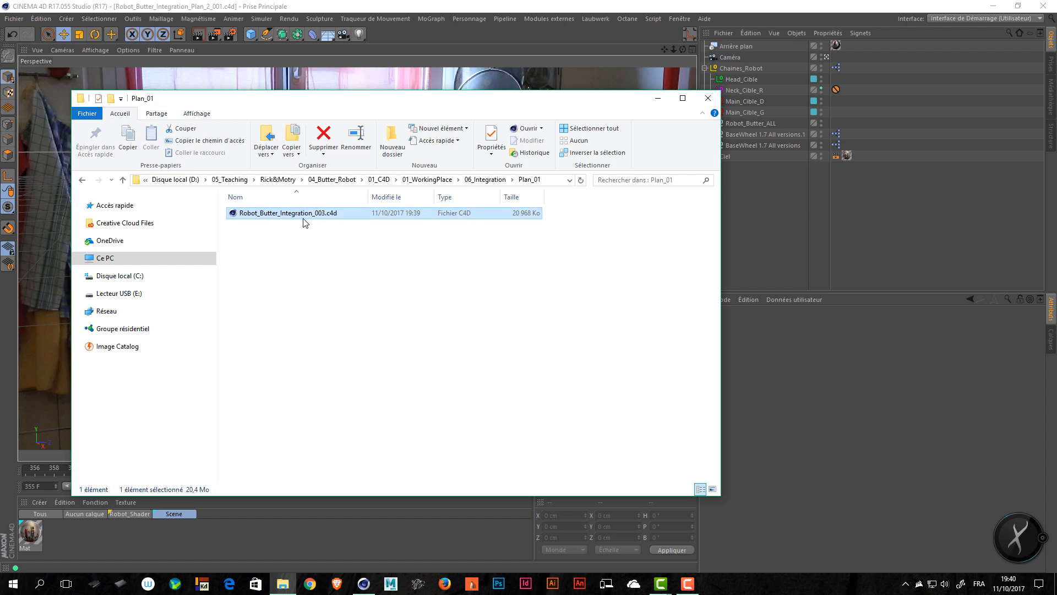
key(F2)
key(Right)
key(Left)
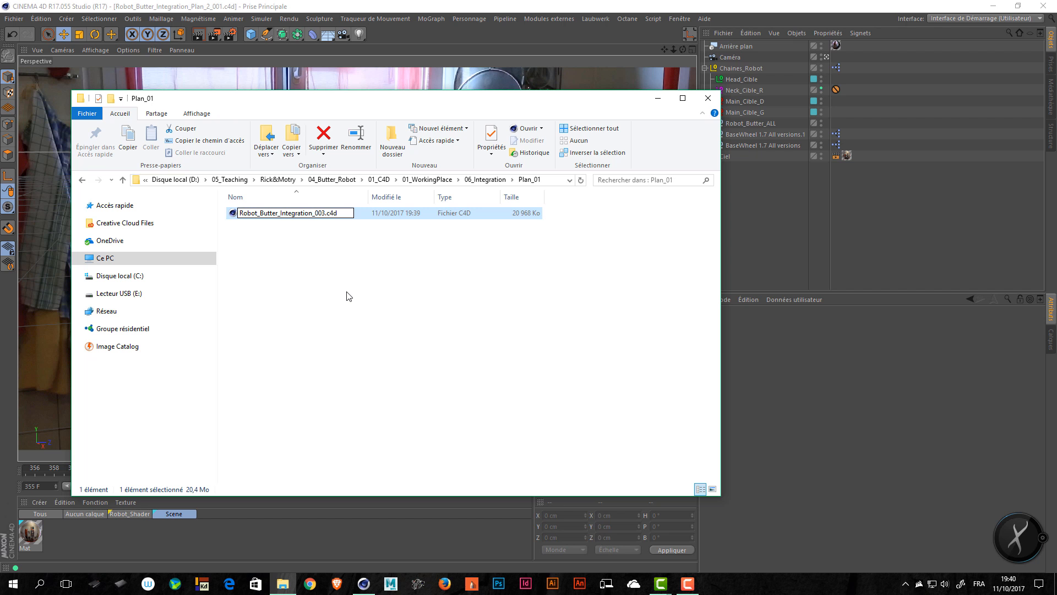
text(_Plan_01_001)
key(Return)
Step: Check the contents of the Plan_02 folder and return to the Cinema 4D scene
key(BackSpace)
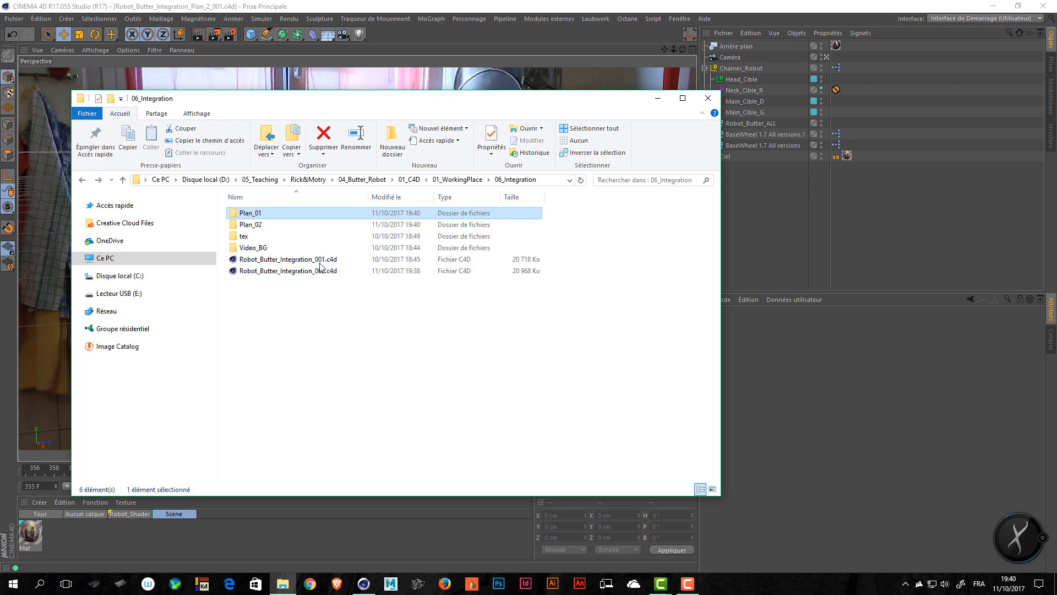
double_click(267, 227)
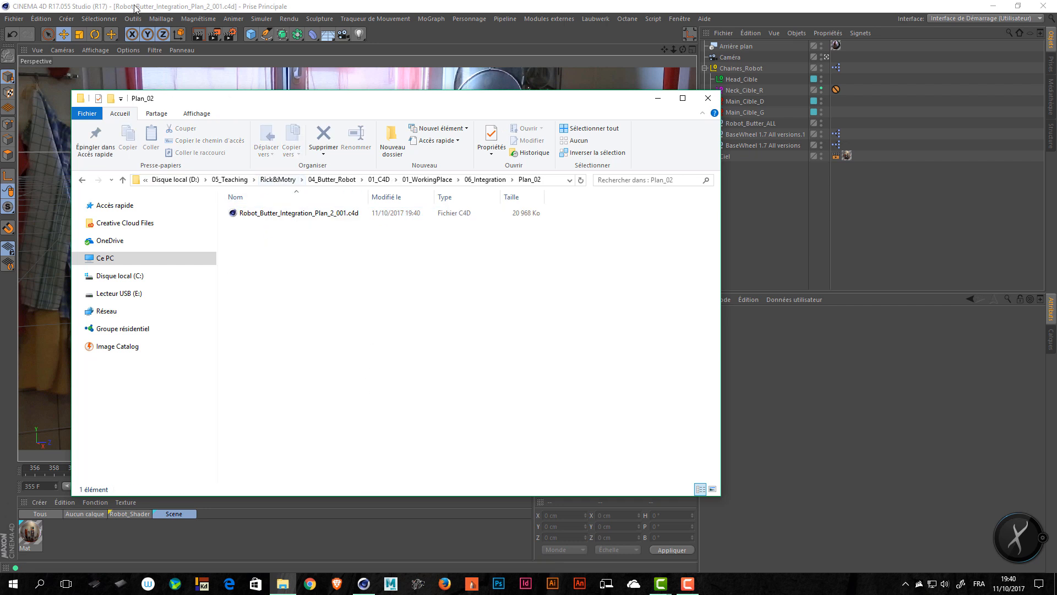
click(448, 5)
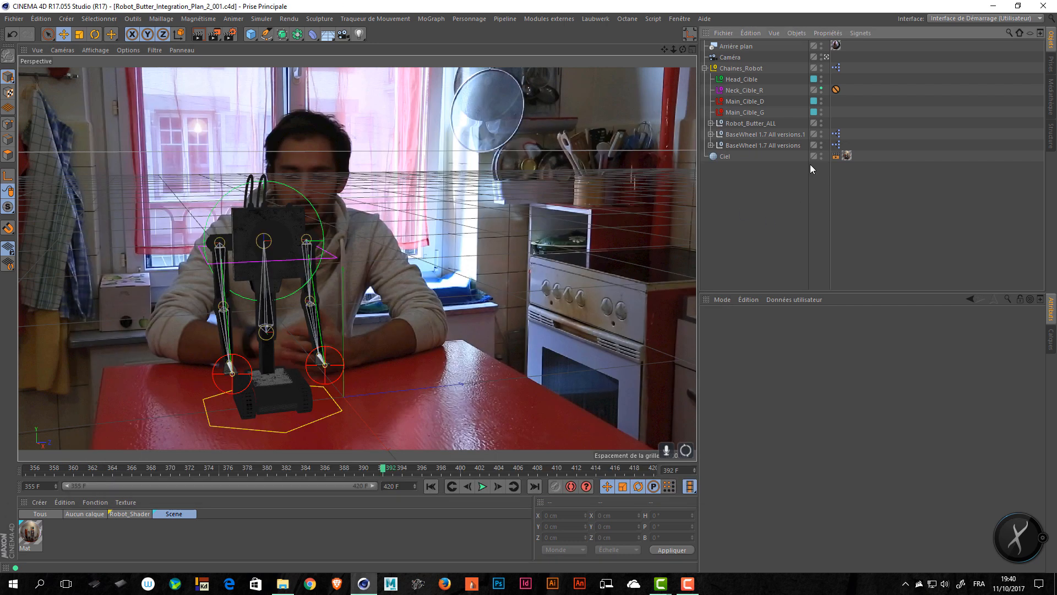
Step: Delete the Arrière plan and Caméra objects from the scene and collapse the Chaines_Robot hierarchy
click(746, 46)
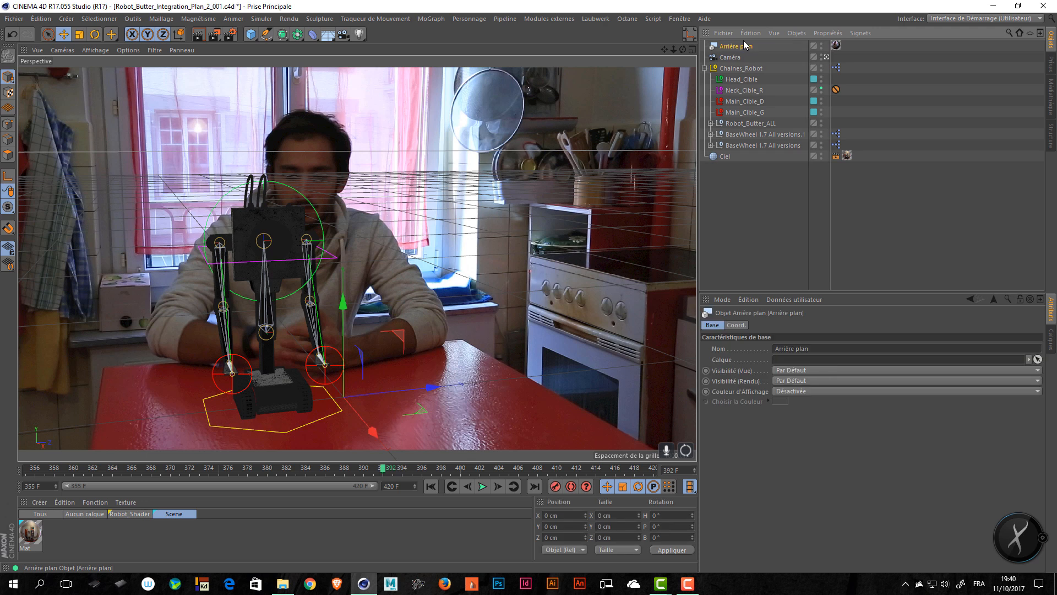
key(Delete)
click(729, 46)
key(Delete)
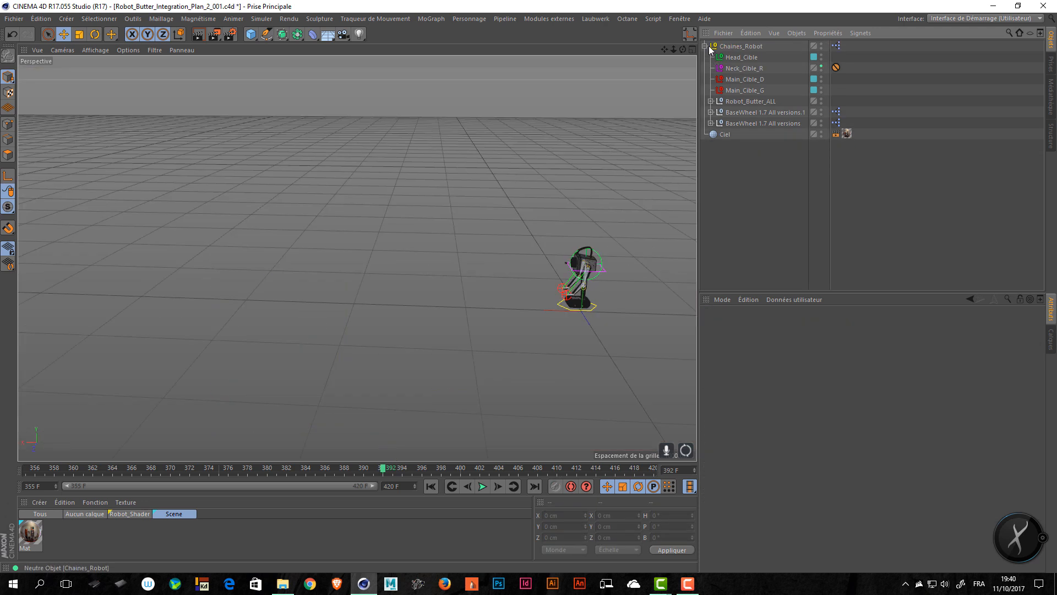
click(707, 45)
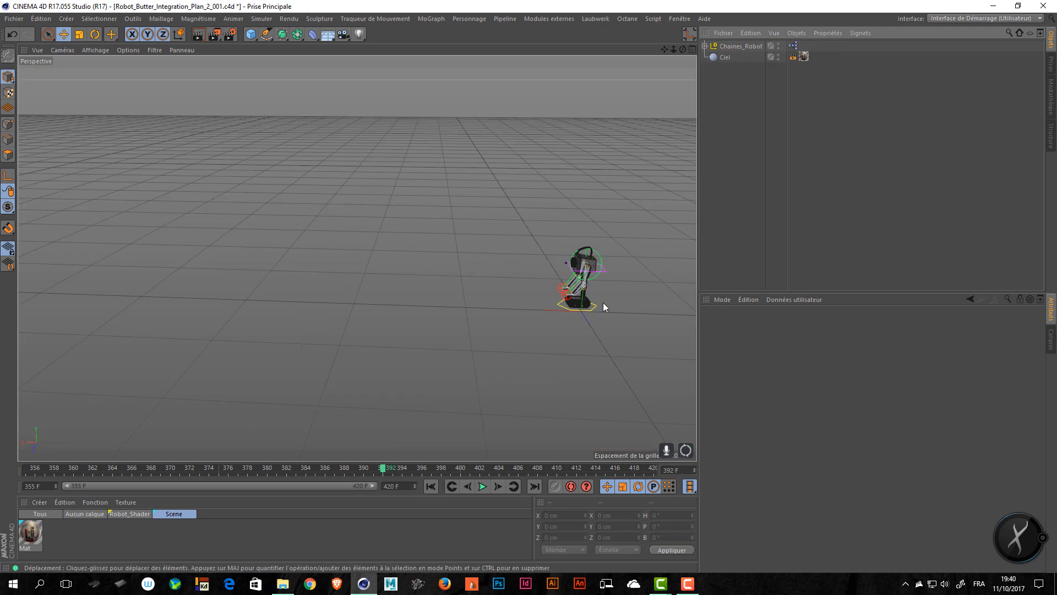
Step: Select the Chaines_Robot null and set its Z position to 0 cm
alt+drag(473, 345, 575, 337)
alt+right_drag(575, 337, 599, 336)
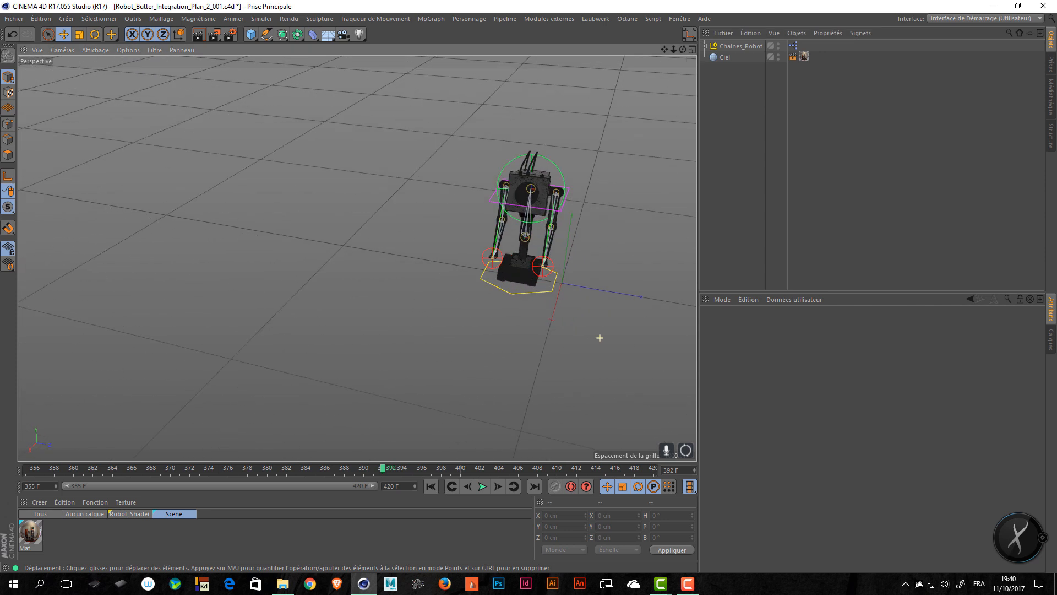
alt+middle_drag(599, 337, 552, 369)
click(482, 322)
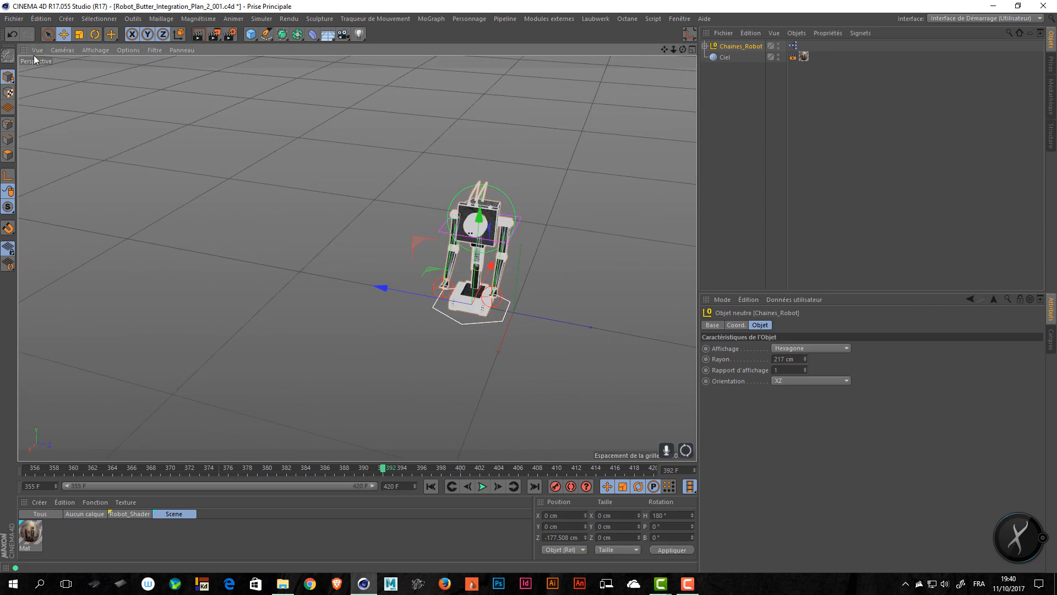
click(8, 77)
click(31, 95)
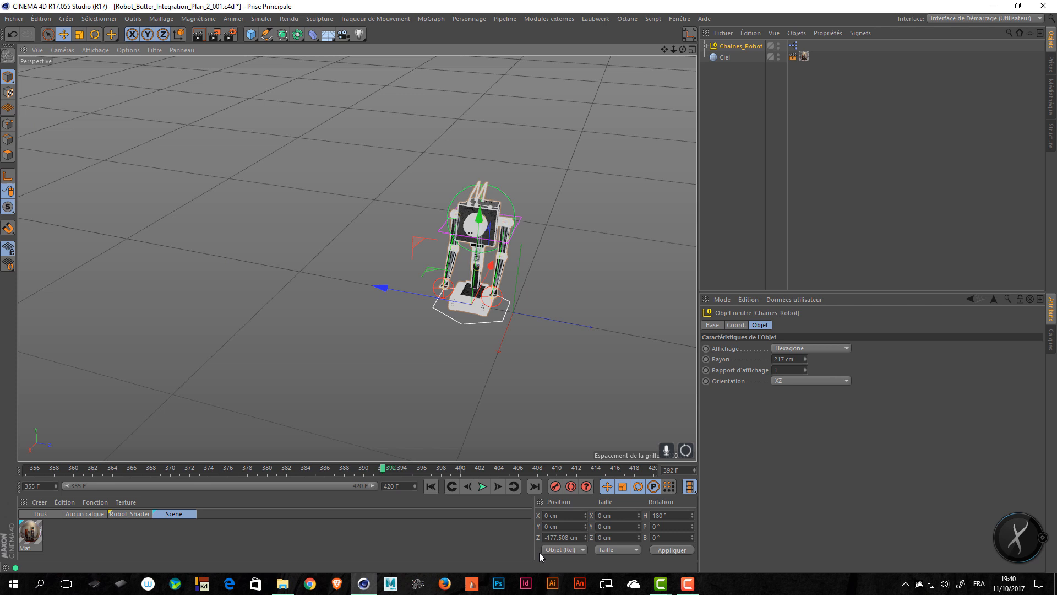
double_click(581, 534)
text(1)
key(Return)
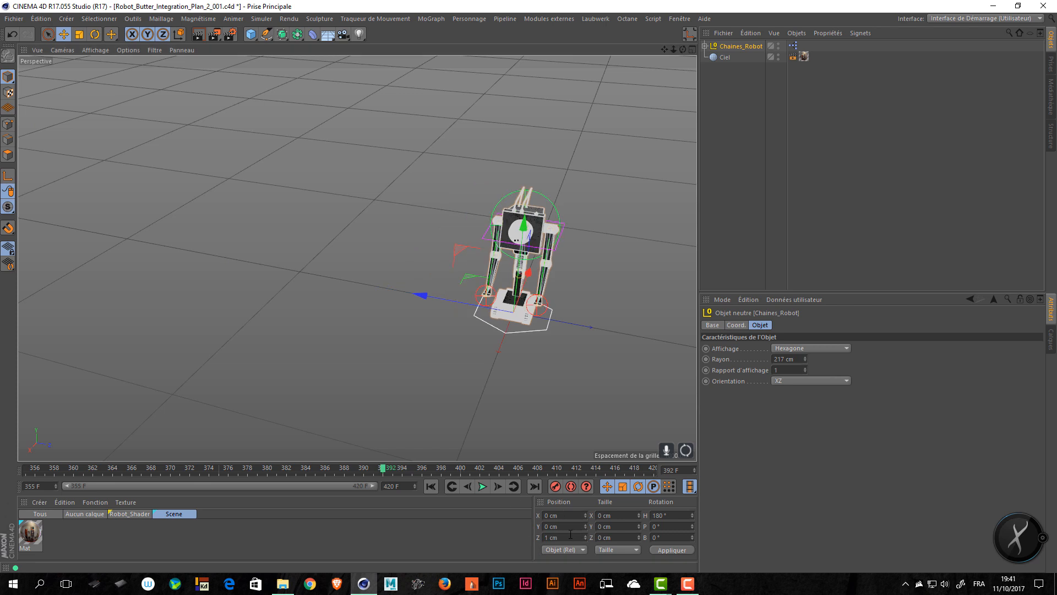
text(0)
key(Return)
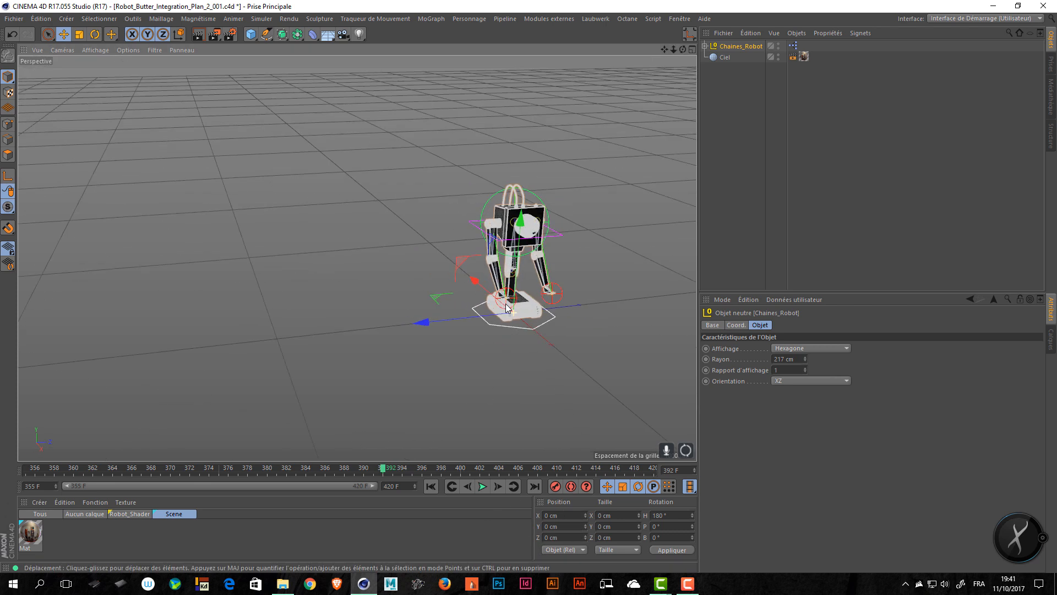
Step: Deselect the robot, add a new camera from the current view and look through it
alt+middle_drag(523, 300, 392, 276)
alt+right_drag(392, 275, 500, 268)
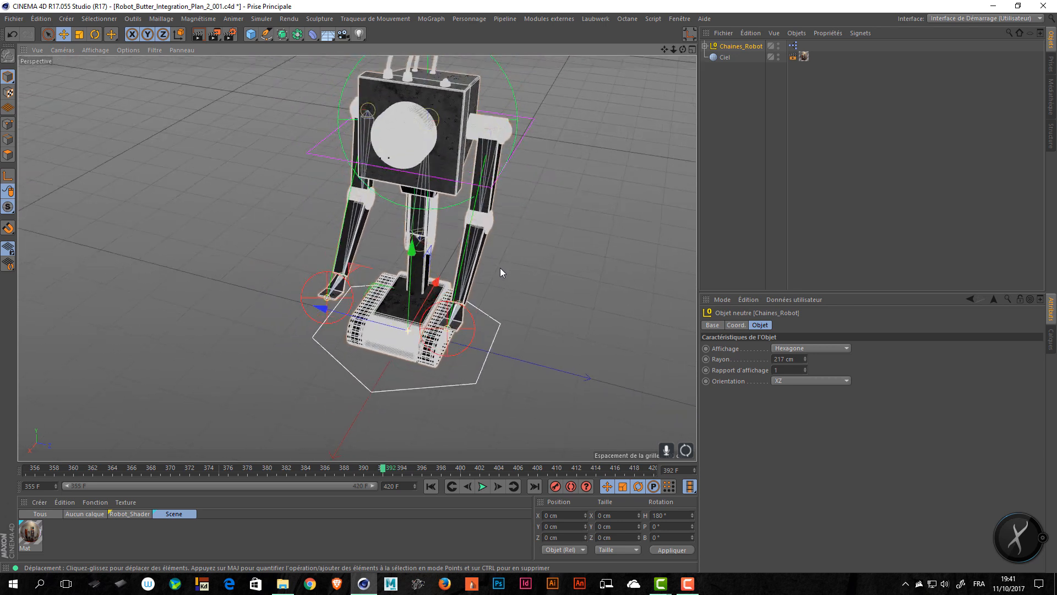
alt+drag(500, 268, 439, 283)
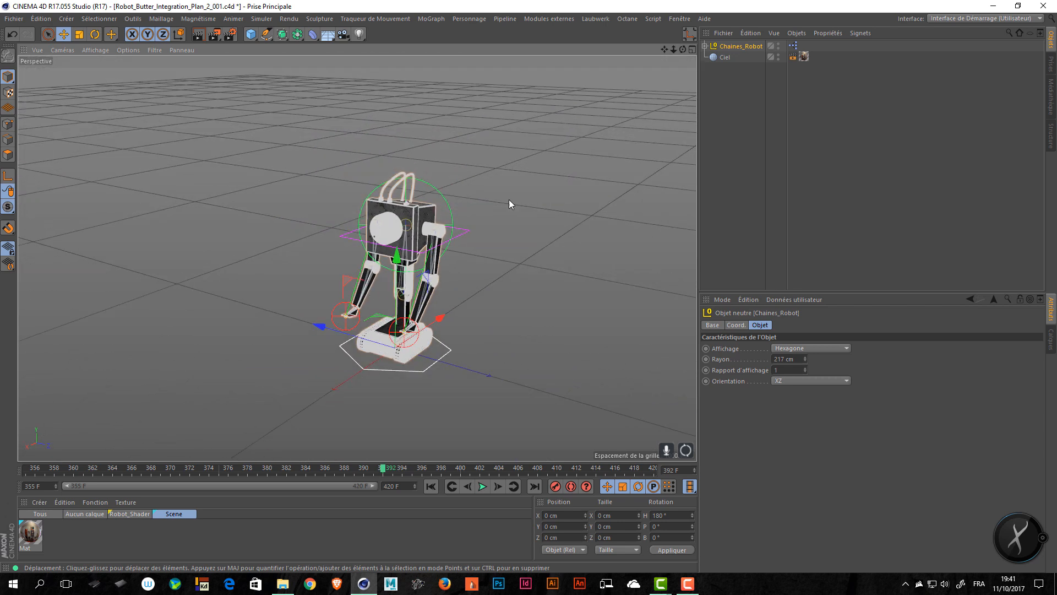
click(804, 150)
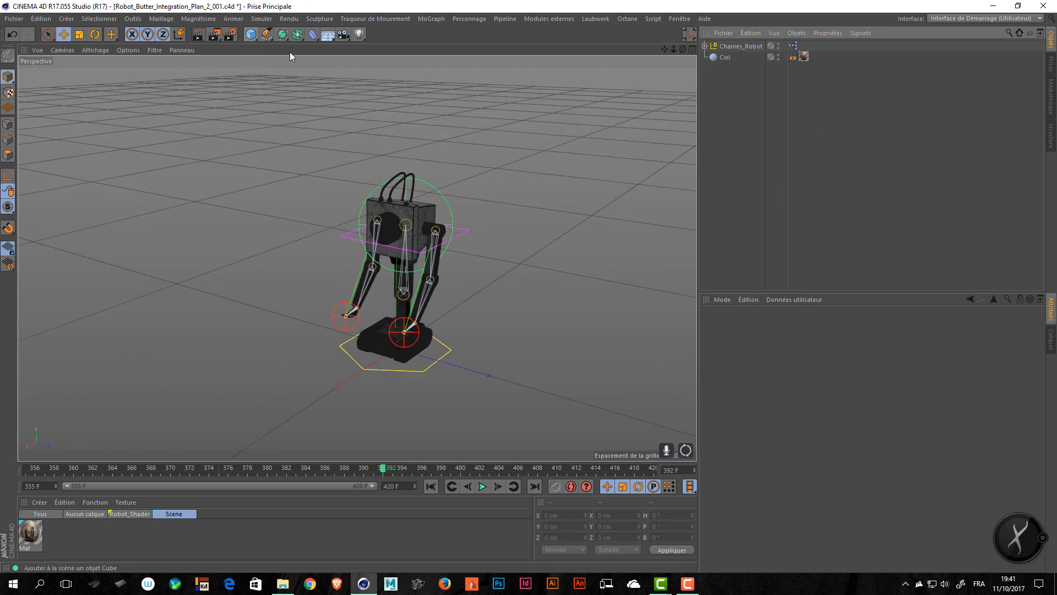
click(344, 35)
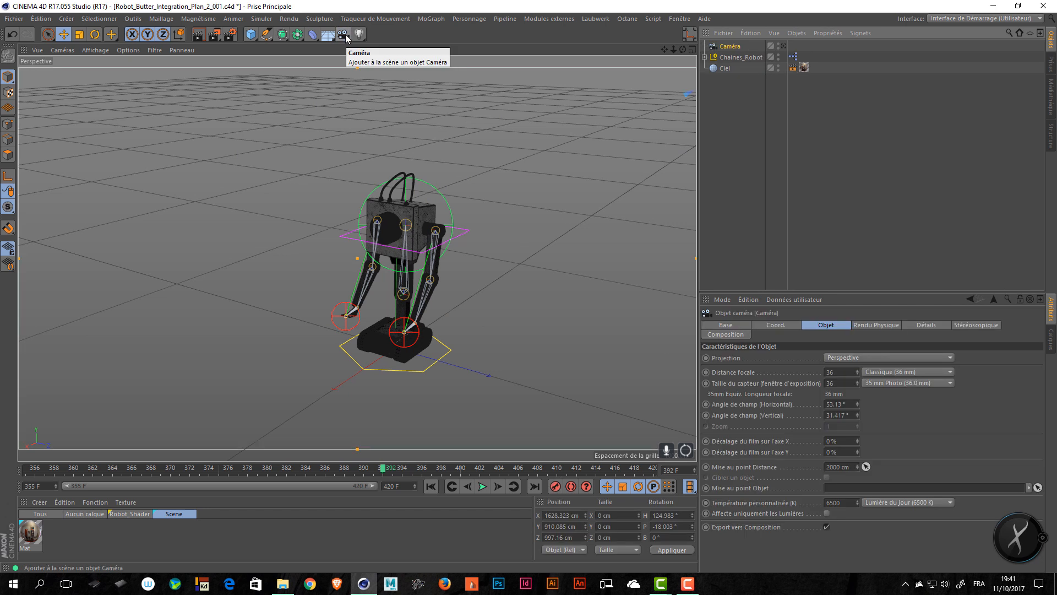
click(784, 46)
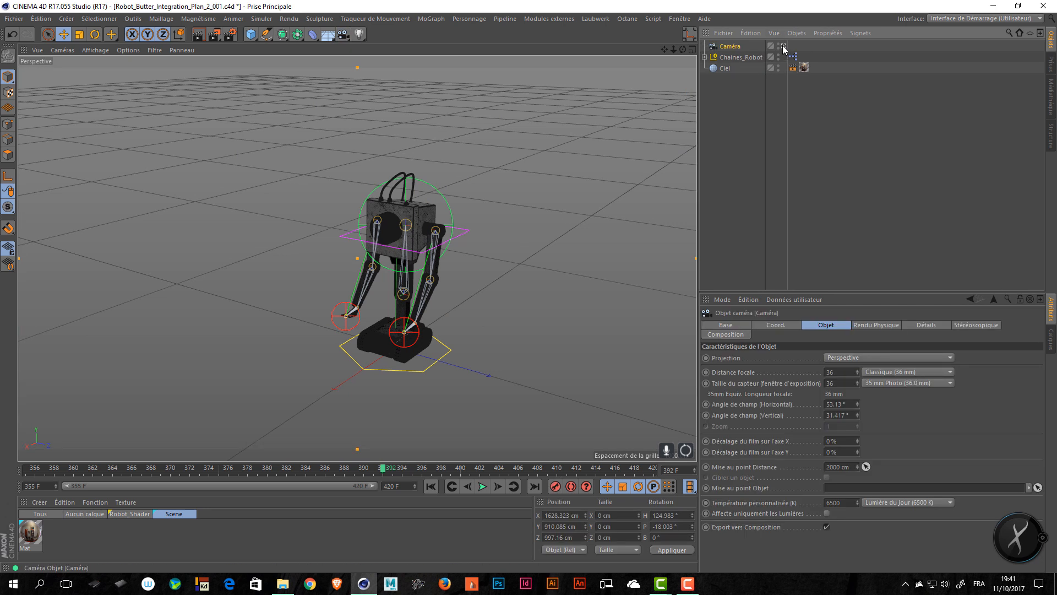
Step: Add a Calibrateur Caméra tag to the new camera
right_click(731, 44)
mouse_move(768, 52)
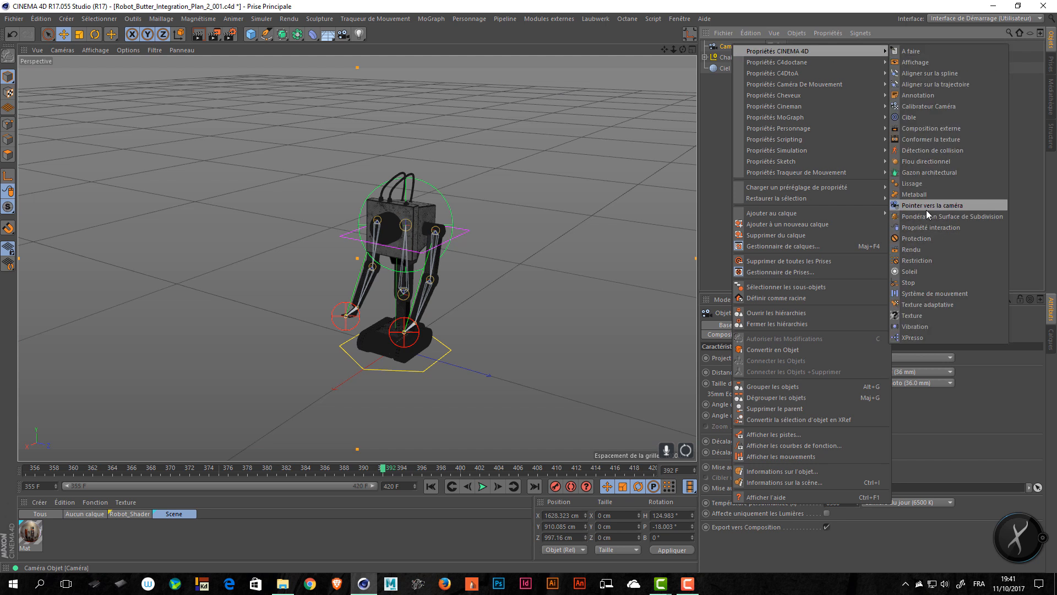
click(924, 107)
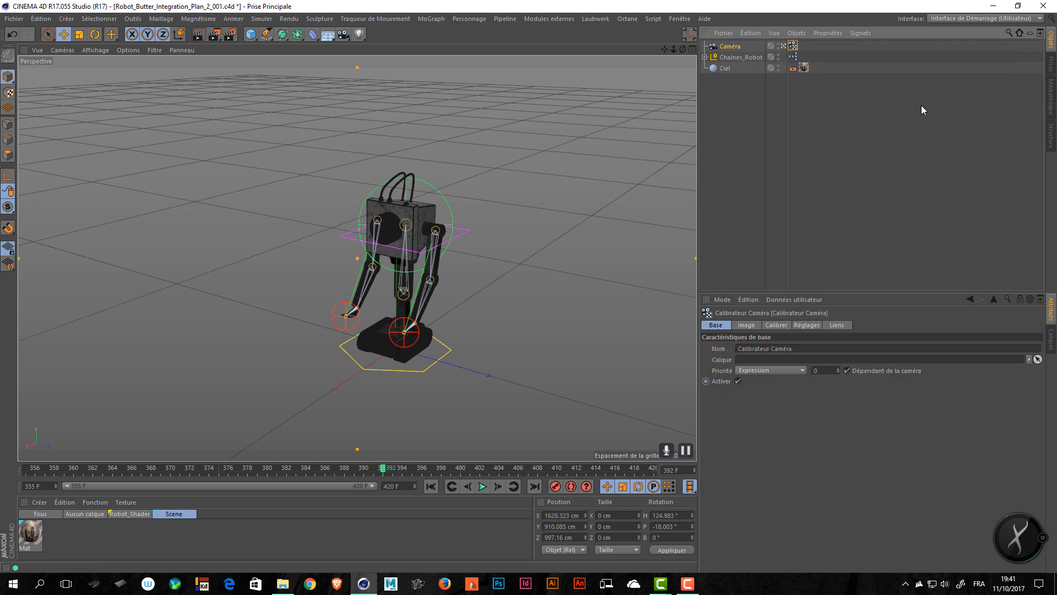
Step: Load Plan_02.MOV from the Video_BG folder as the image of the camera calibrator
click(747, 325)
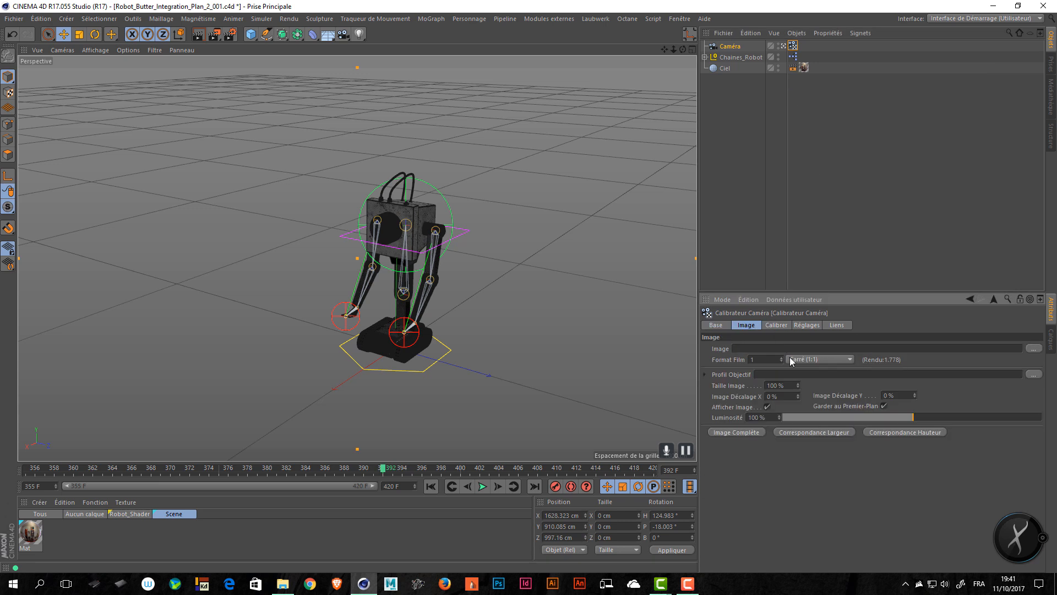
click(1034, 348)
click(189, 89)
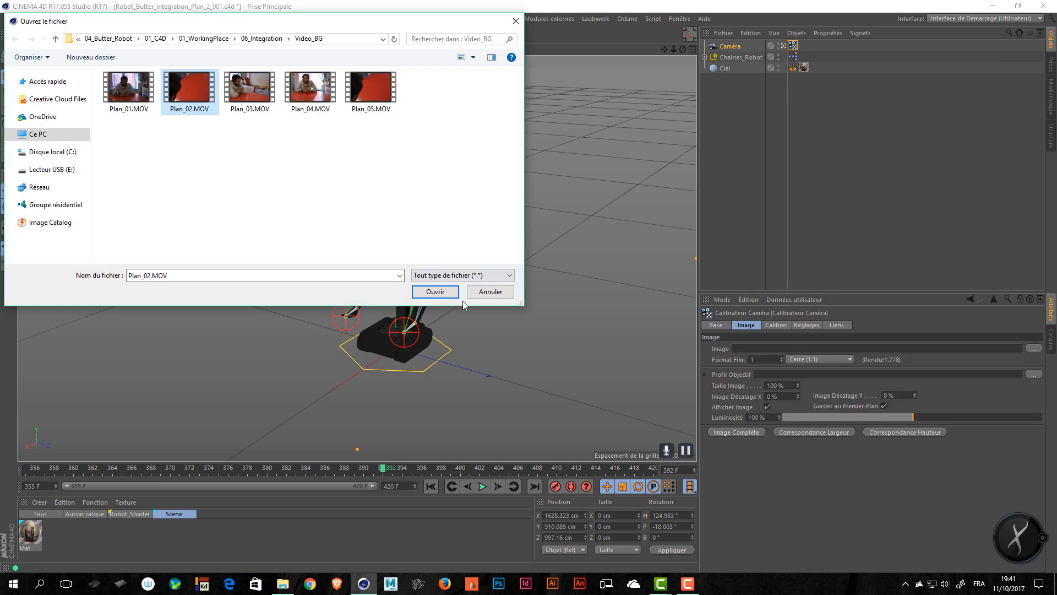
click(435, 291)
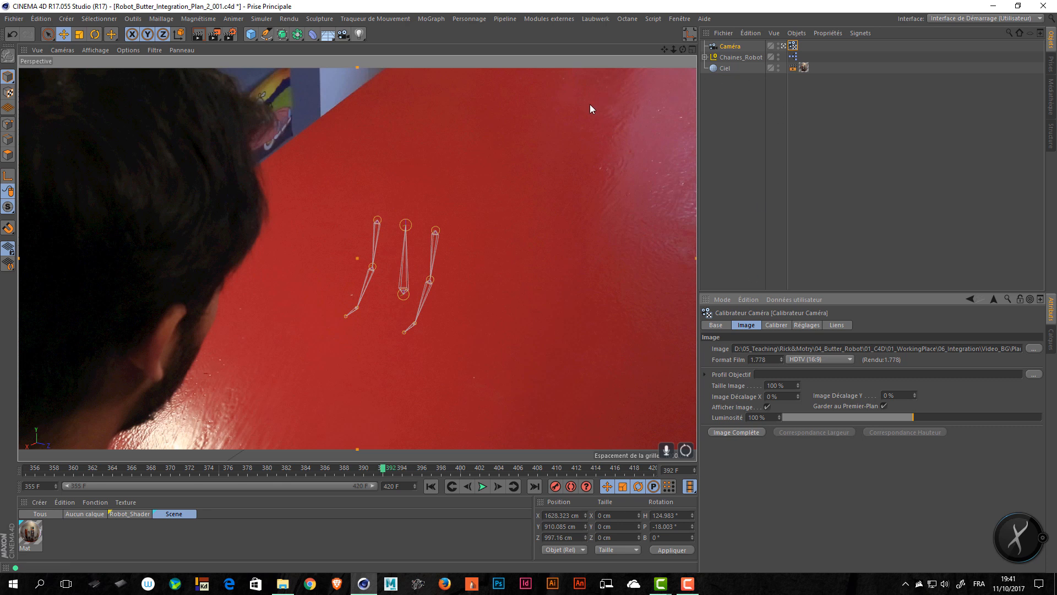
Step: Add a calibration line along the red table's far edge and assign it to the X axis
click(775, 326)
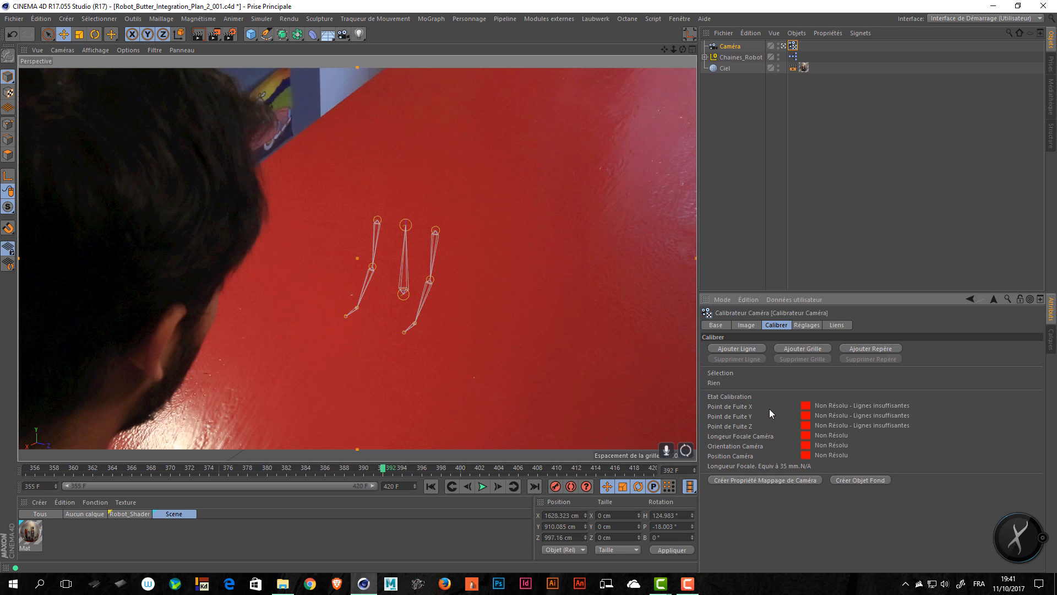
click(749, 348)
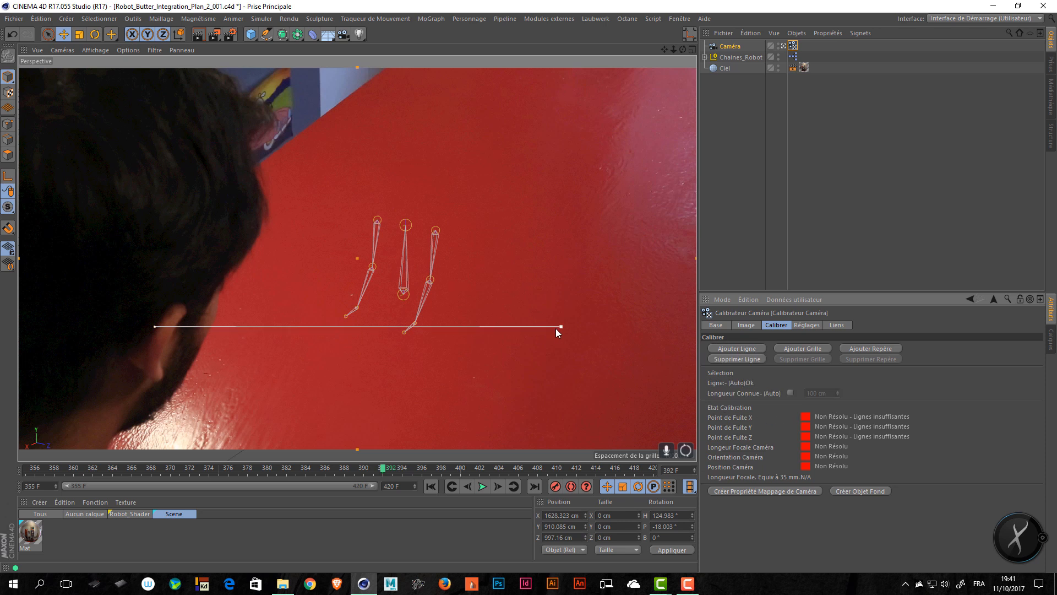
drag(558, 328, 381, 71)
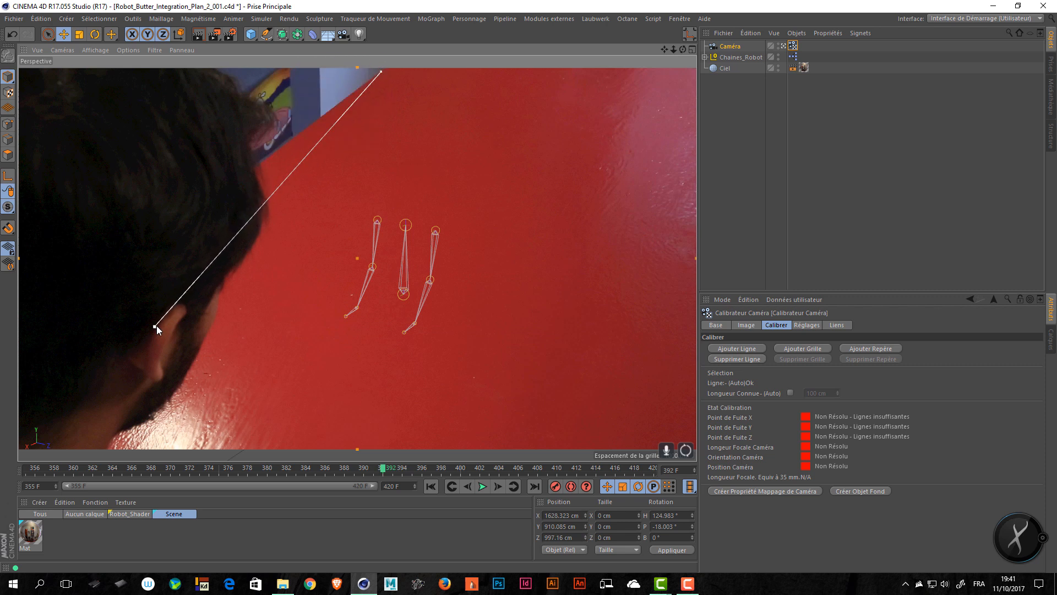
drag(155, 326, 262, 160)
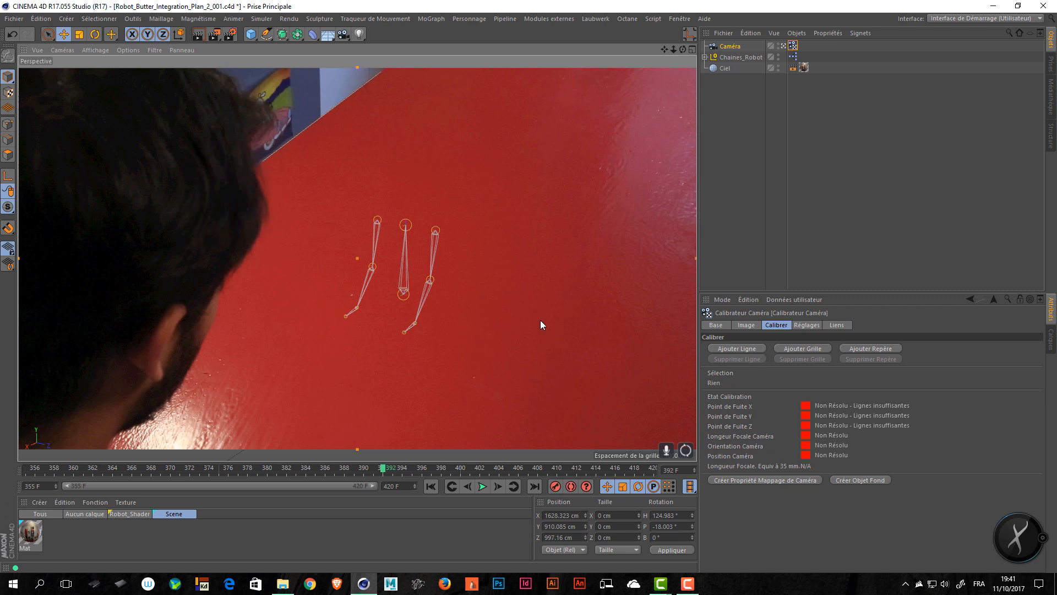
click(326, 115)
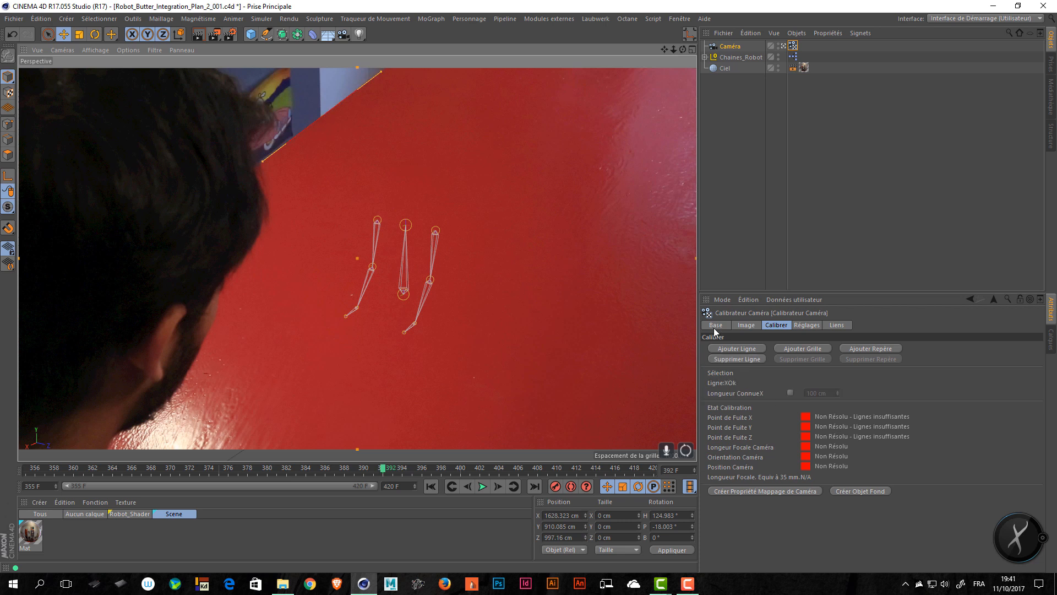
Step: Add a second calibration line along the vertical edge of the blue wall panel behind the table and assign it to the Y axis
click(751, 349)
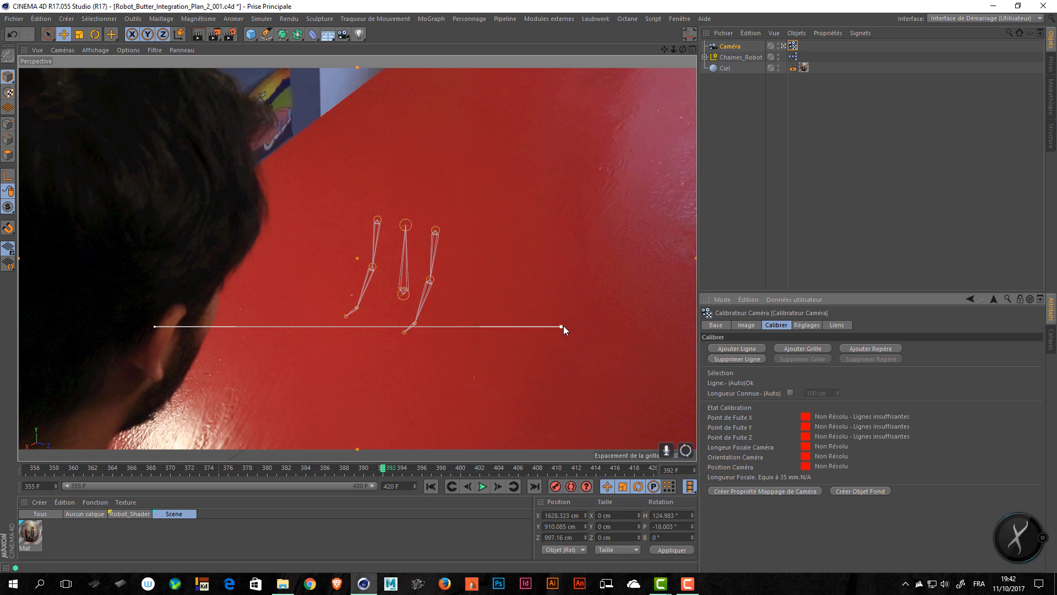
drag(562, 327, 277, 160)
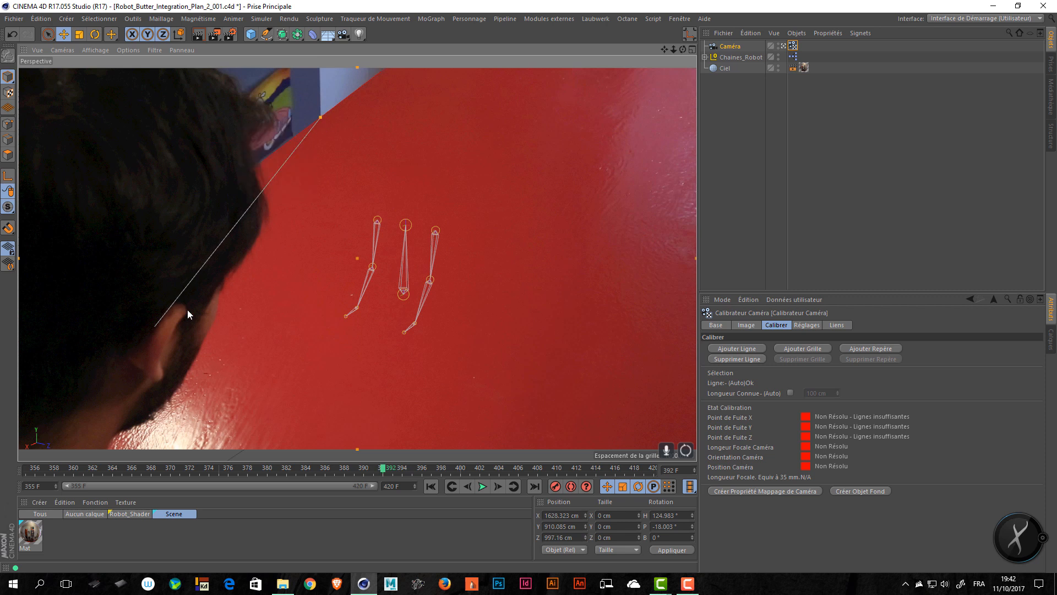
drag(153, 328, 275, 111)
click(319, 85)
Step: Add a calibration line along the vertical edge of the wall poster and assign it to the Y axis
click(750, 349)
drag(562, 326, 290, 70)
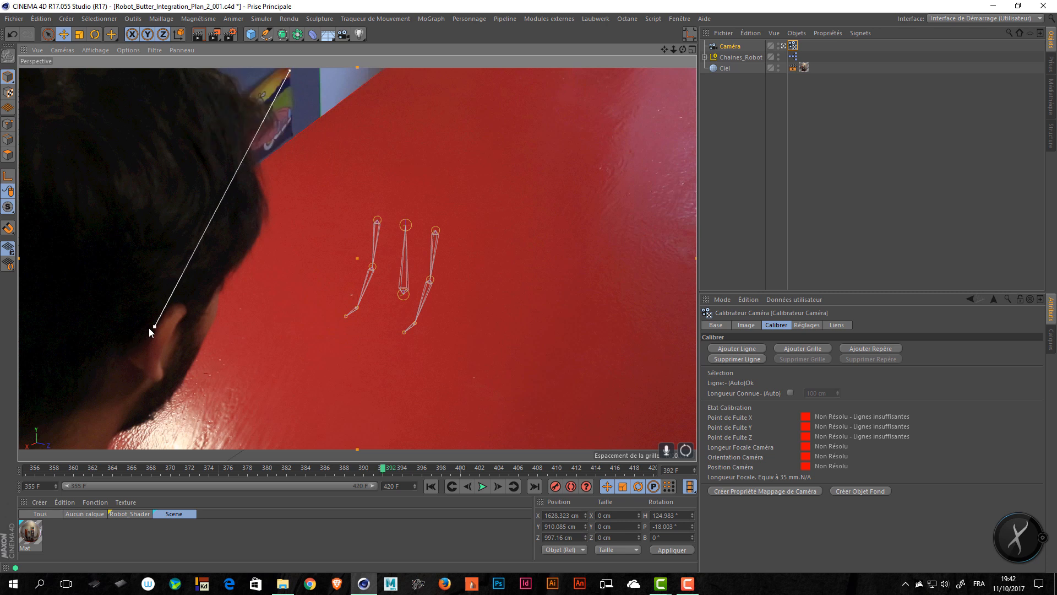
drag(154, 326, 291, 130)
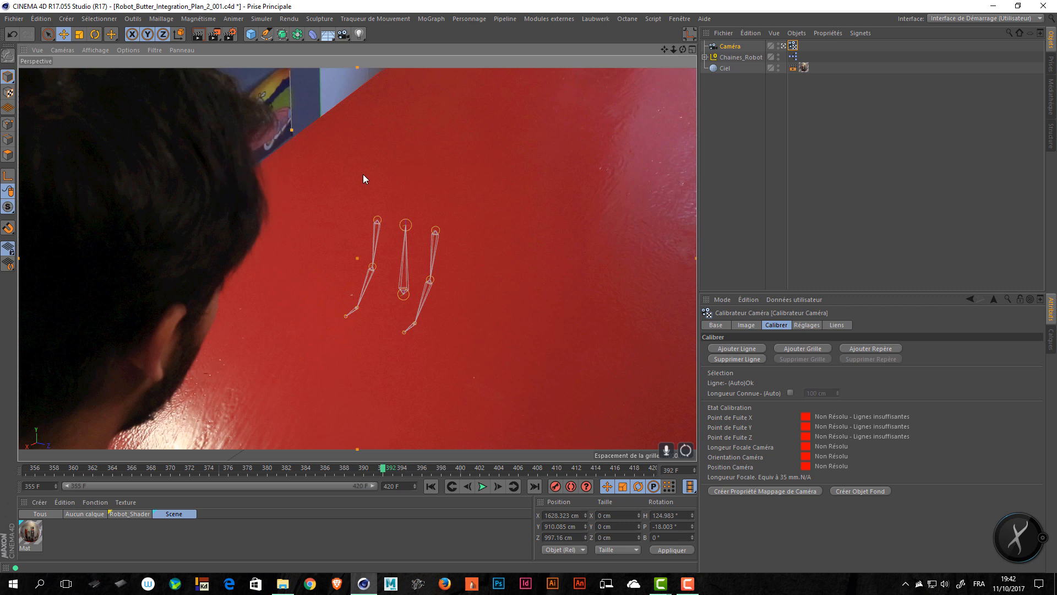
shift+click(291, 92)
shift+click(291, 91)
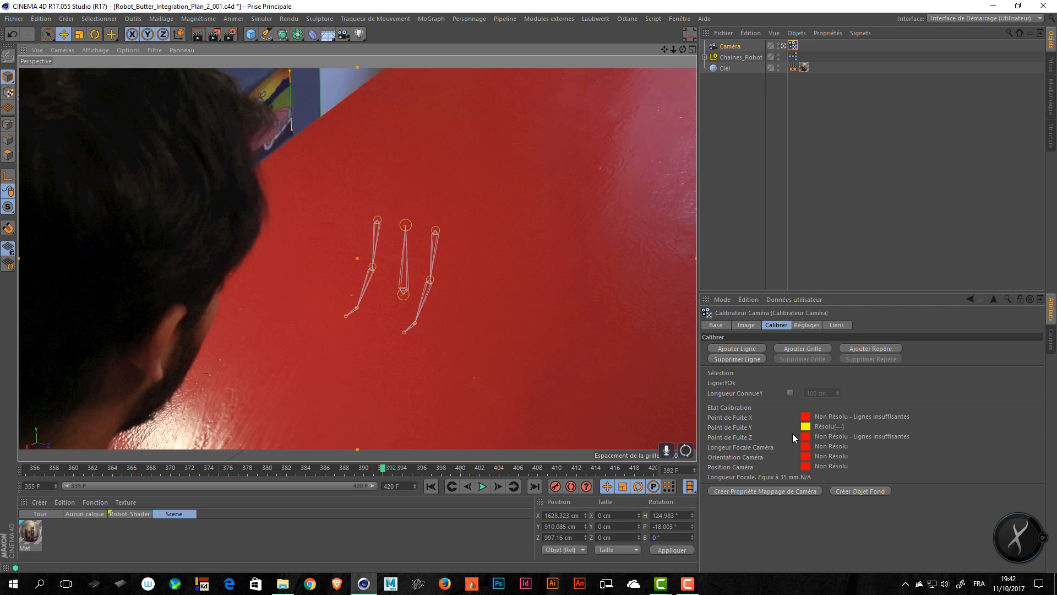
Step: Add a calibration line along the slanted edge inside the wall poster, above the man's hair, and assign it to the X axis
click(728, 348)
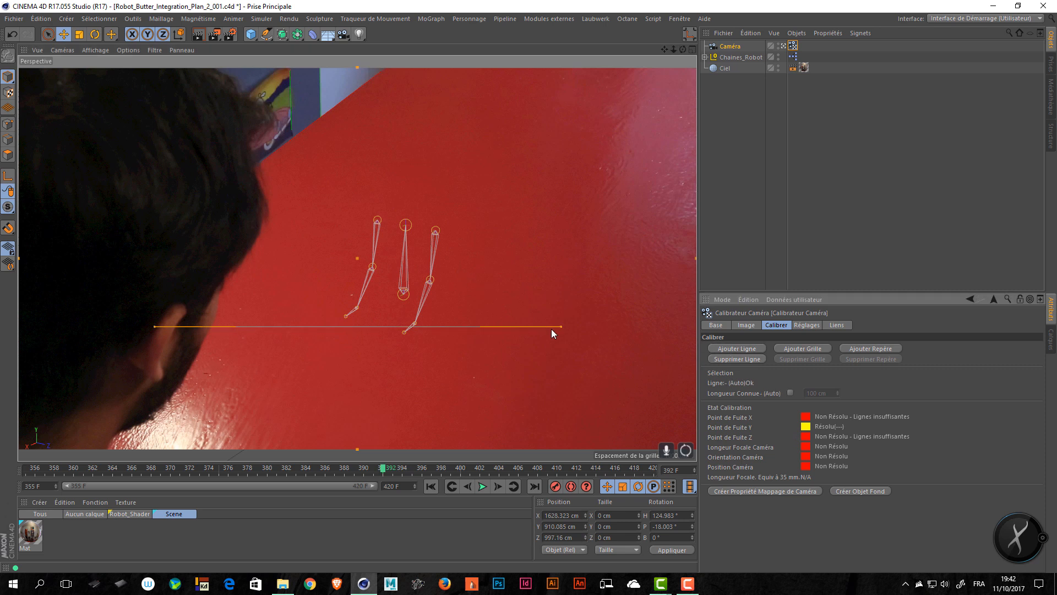
drag(550, 326, 276, 71)
drag(154, 326, 247, 95)
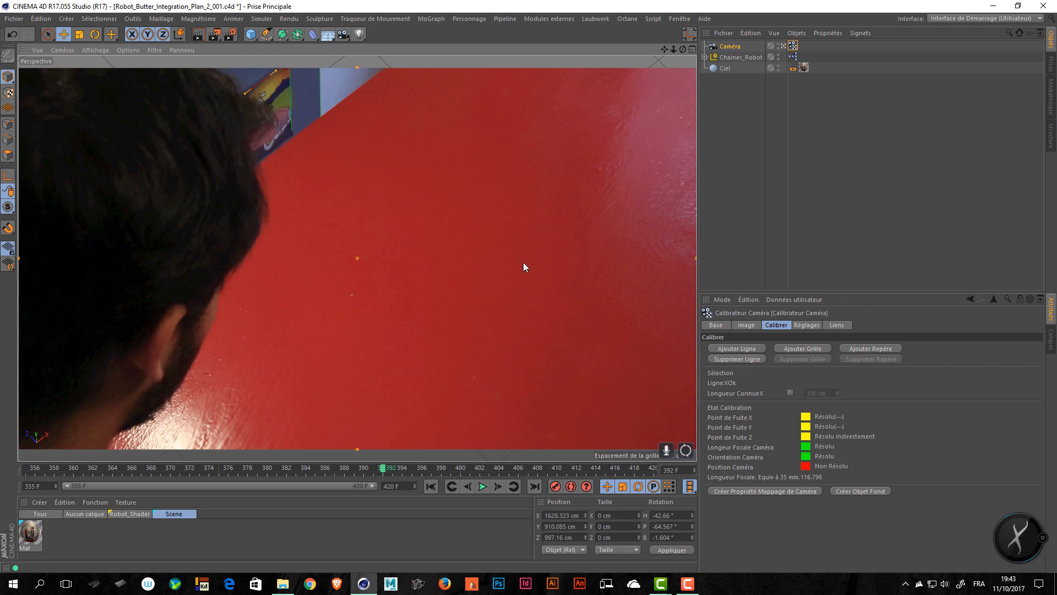
Step: Add a calibration line running diagonally across the table from the poster's base, assign it to the Z axis and fine-tune its near end
click(747, 347)
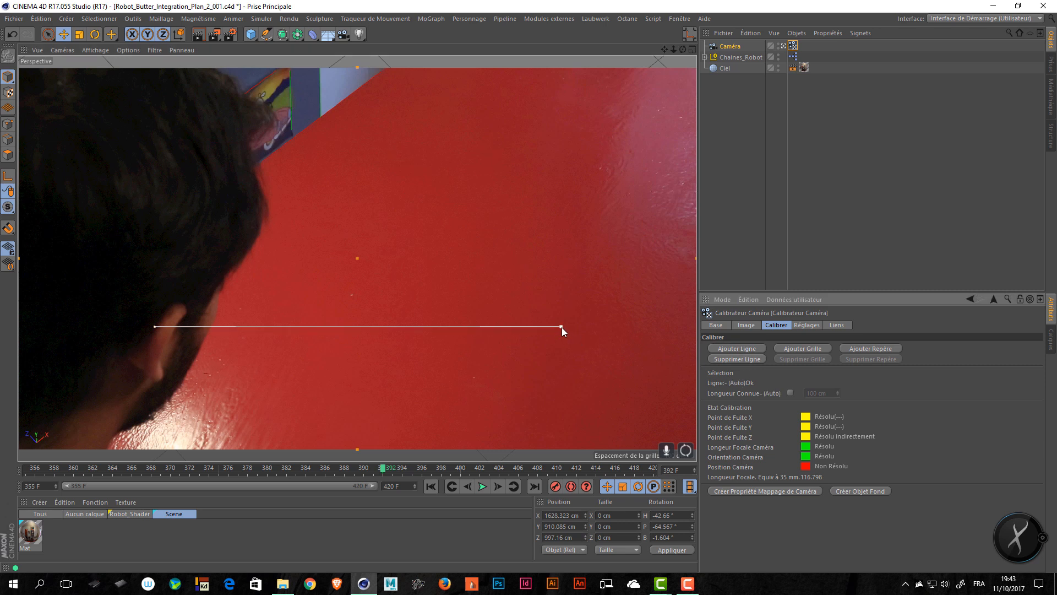
drag(562, 327, 556, 444)
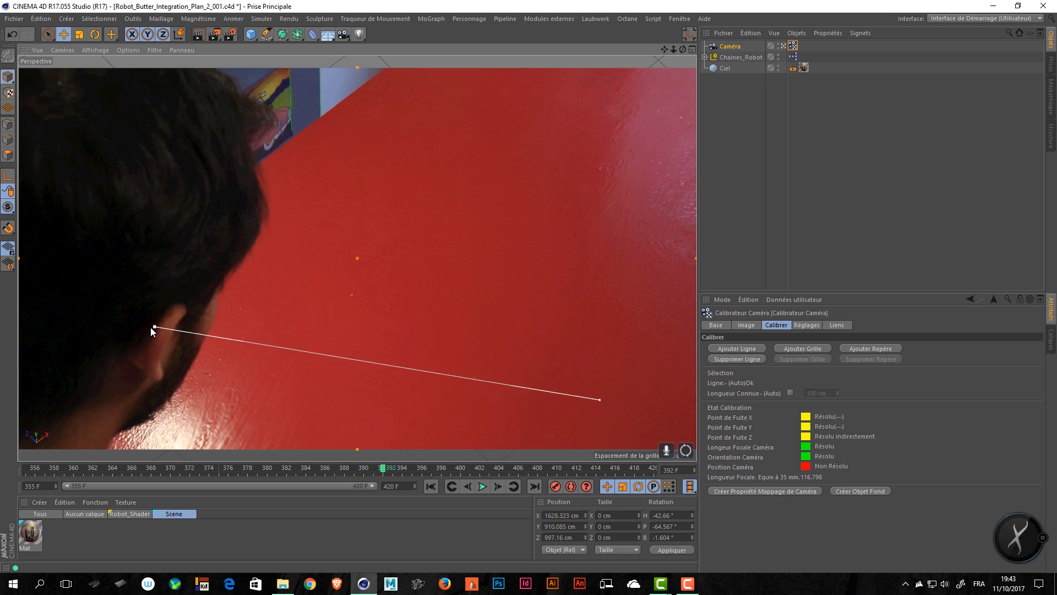
drag(154, 327, 272, 156)
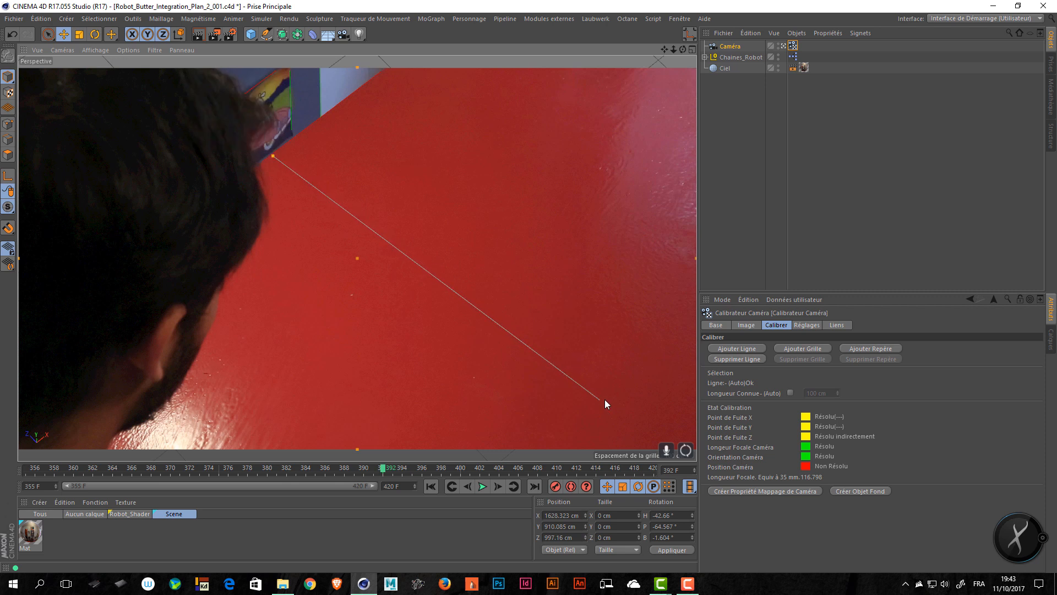
drag(599, 400, 611, 357)
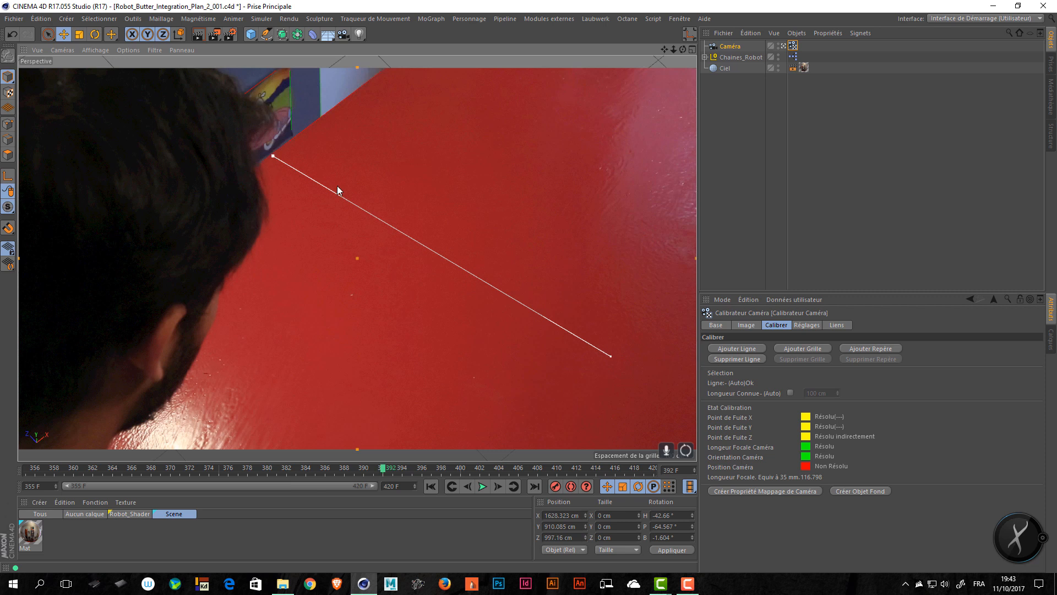
click(455, 265)
click(454, 265)
click(455, 265)
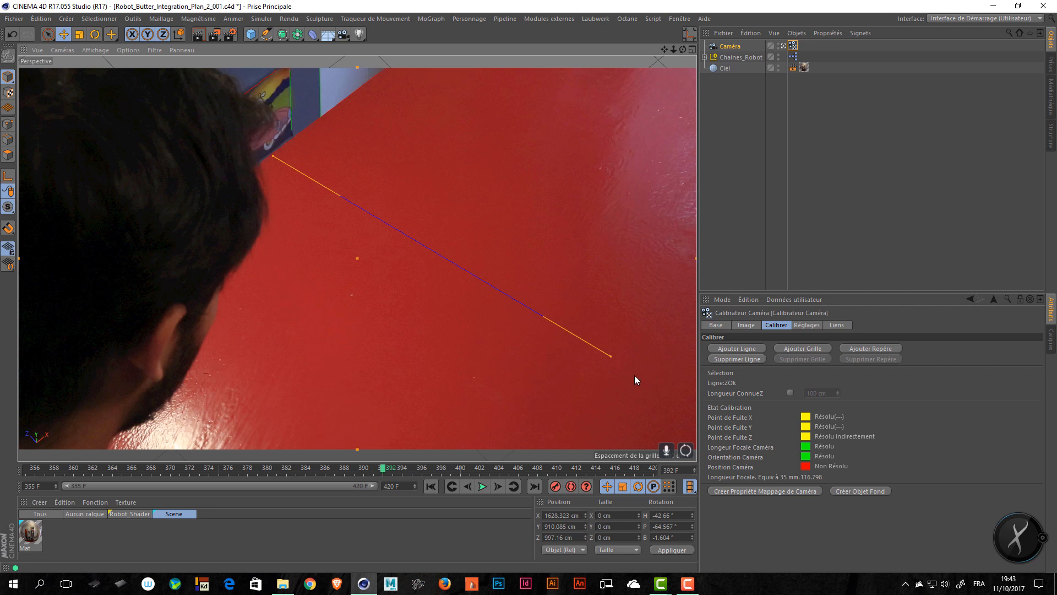
drag(611, 355, 610, 338)
Step: Add another calibration line across the far part of the table, roughly parallel to the first depth line, and assign it to the Z axis
click(732, 347)
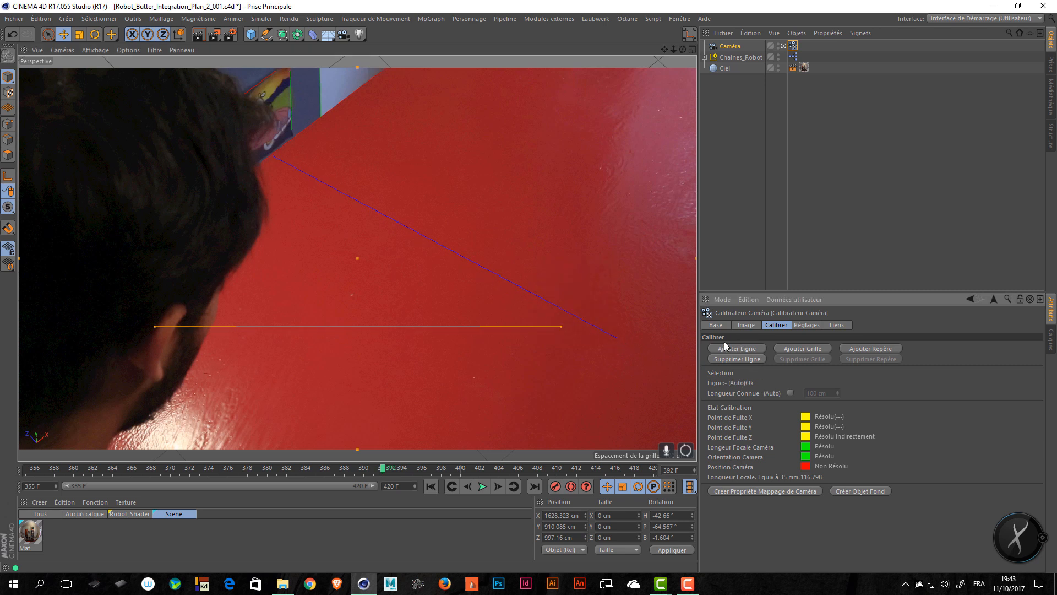
drag(562, 327, 685, 165)
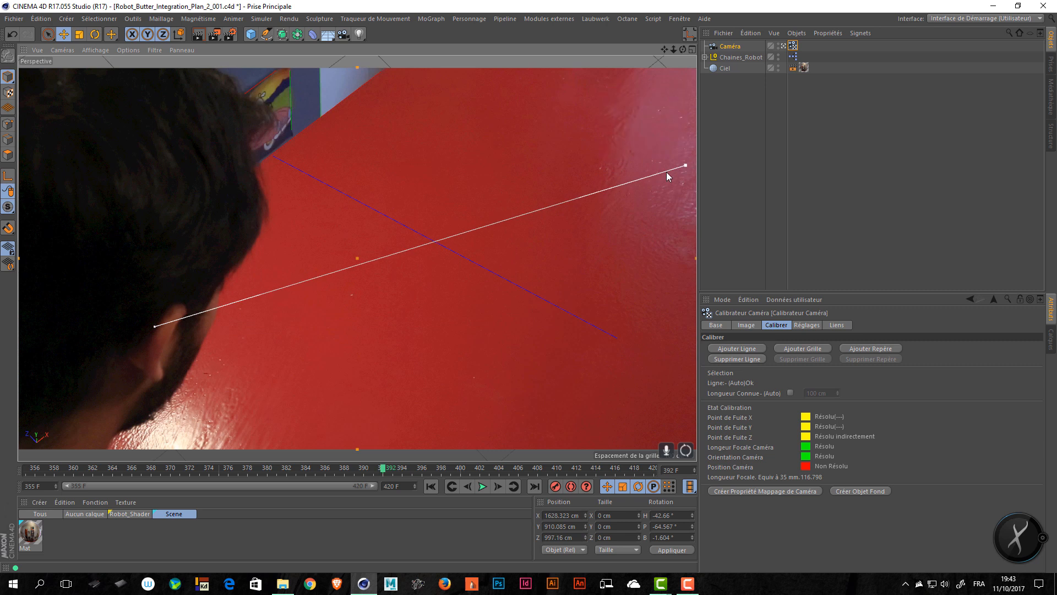
drag(152, 326, 373, 100)
shift+click(568, 120)
shift+click(568, 120)
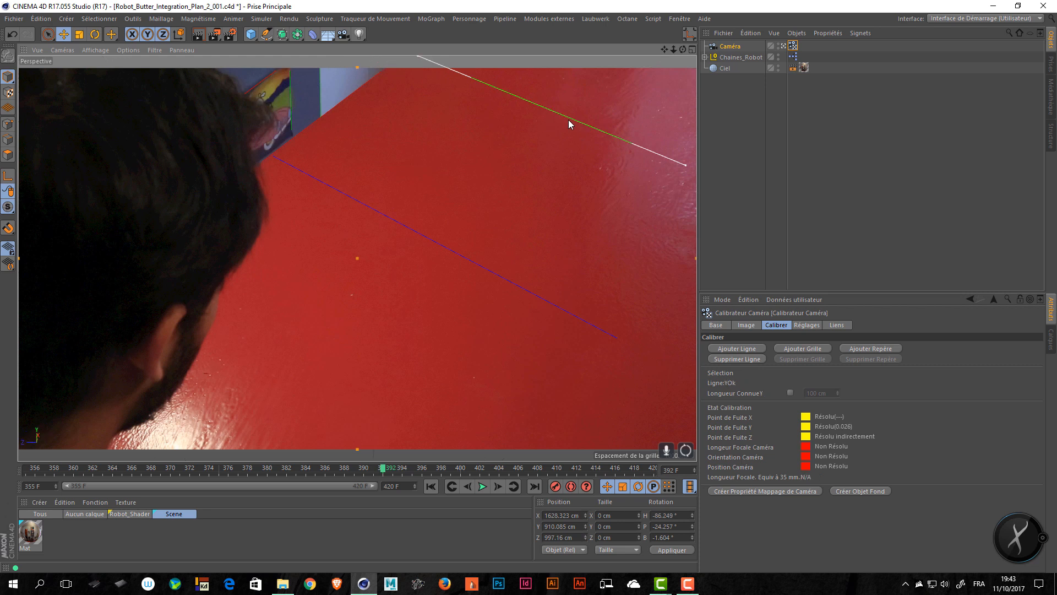
shift+click(569, 120)
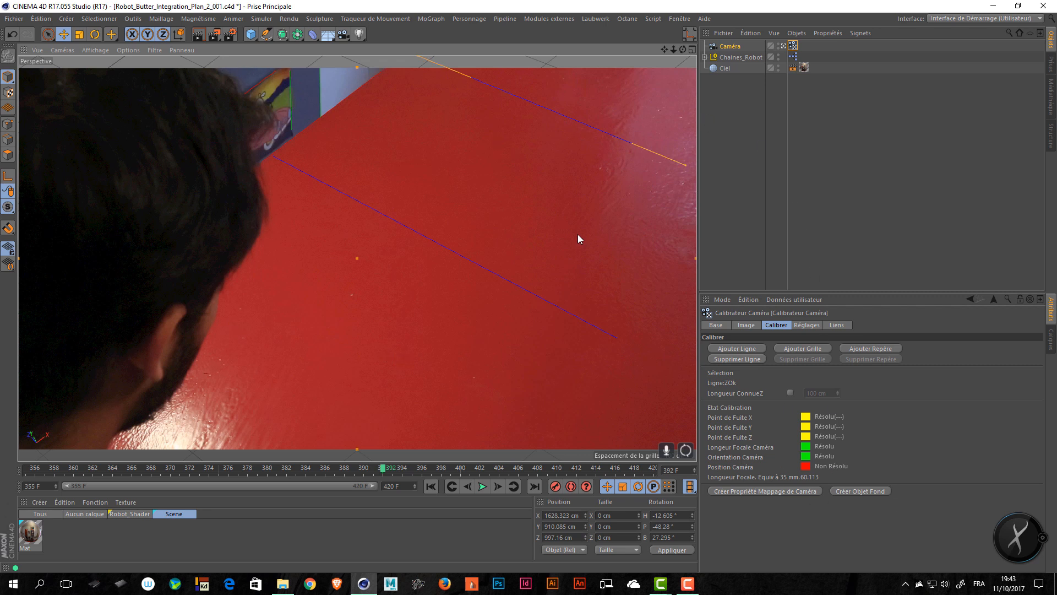
Step: Add a third depth line across the near part of the table, starting beside the man's head, and assign it to the Z axis
click(749, 349)
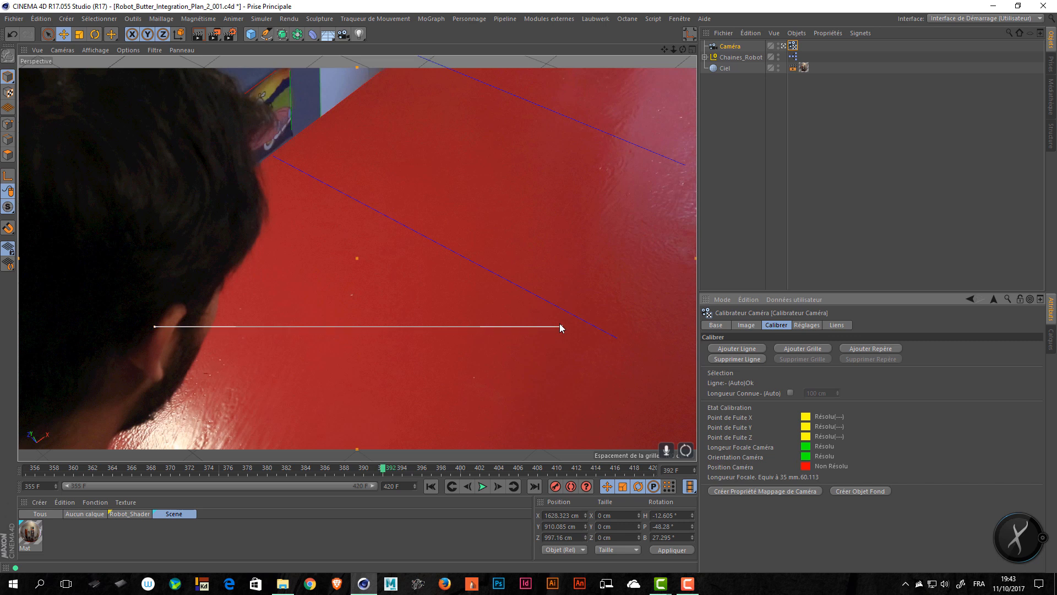
drag(559, 324, 474, 378)
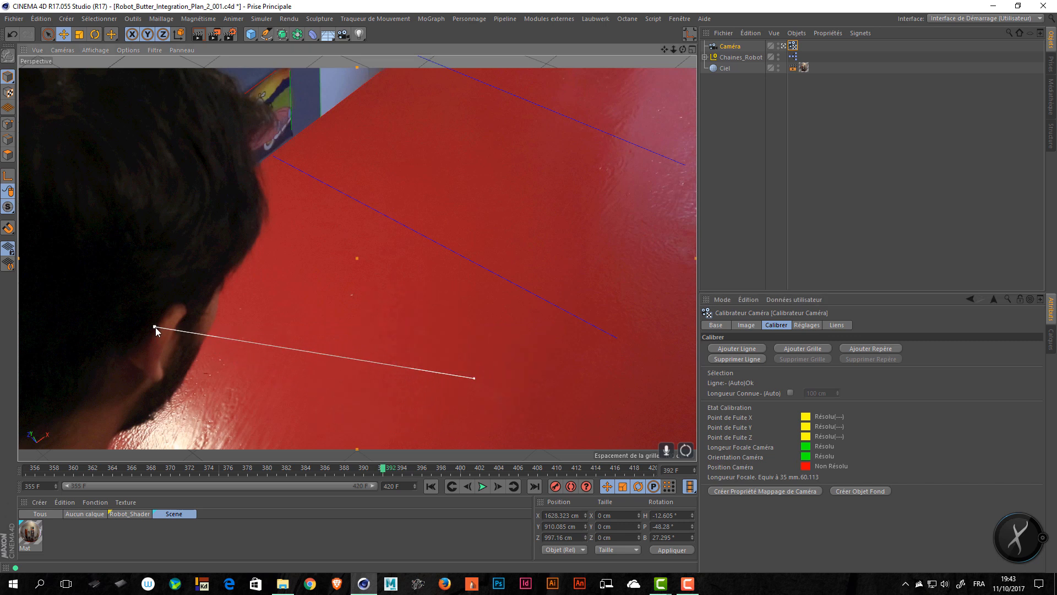
drag(154, 327, 250, 254)
click(361, 317)
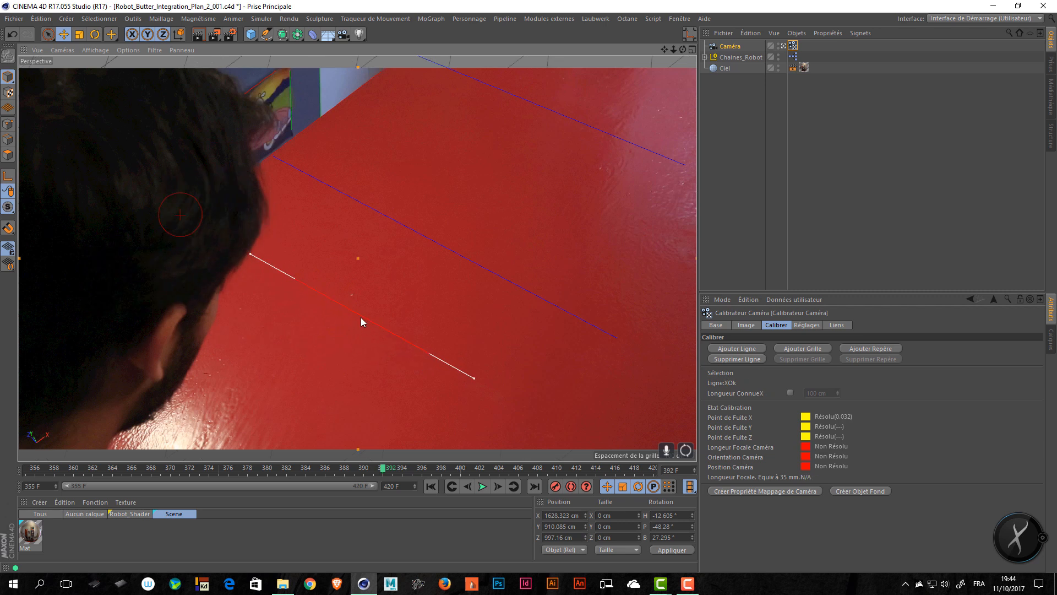
click(362, 318)
click(365, 317)
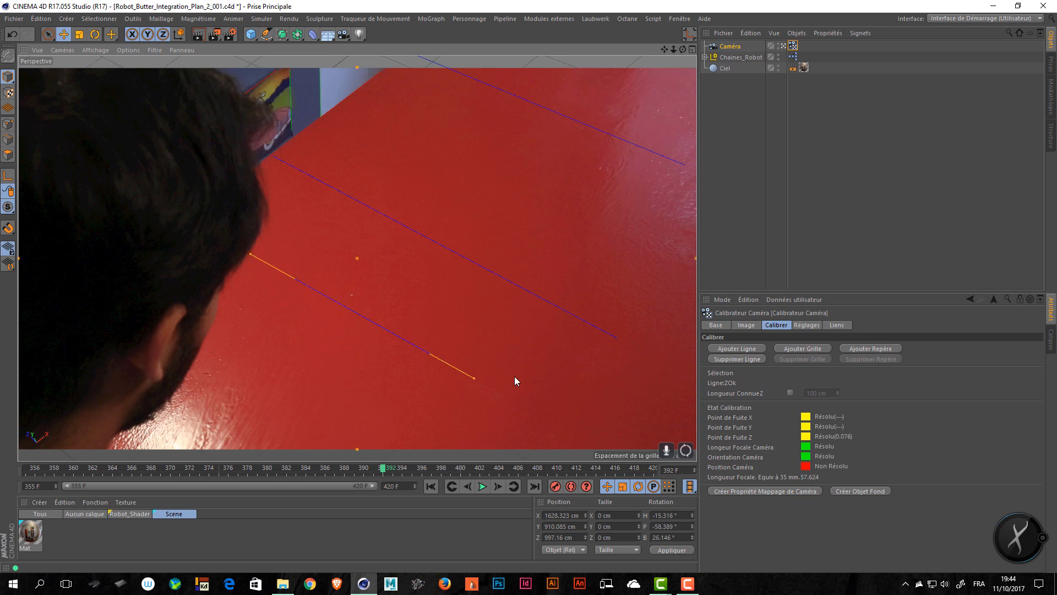
Step: Leave the camera view and examine where the calibrated camera stands and points relative to the Chaines_Robot null
click(783, 46)
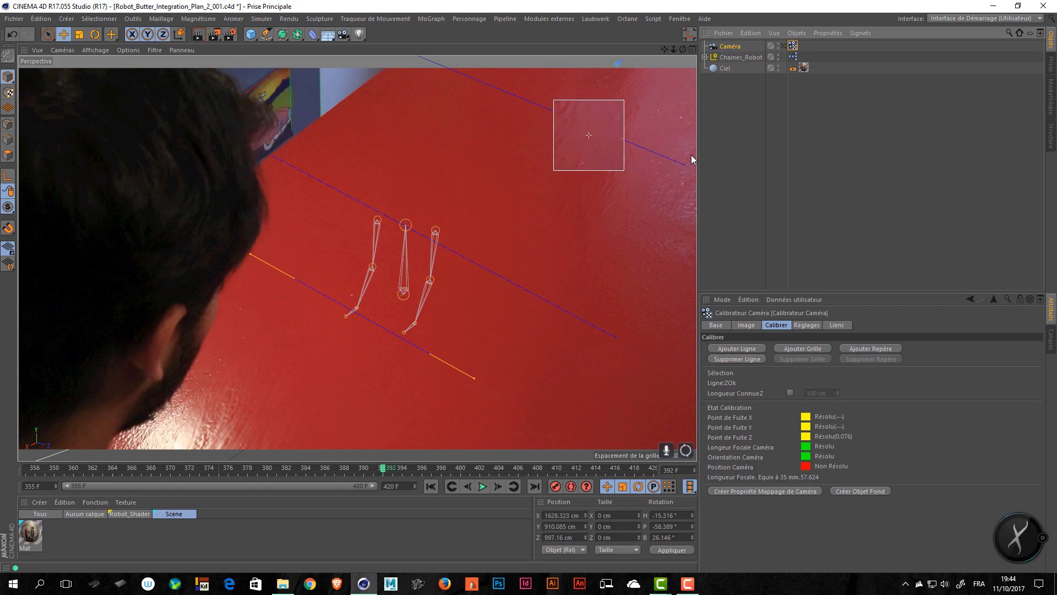
click(742, 57)
alt+right_drag(568, 151, 424, 169)
alt+drag(424, 168, 523, 248)
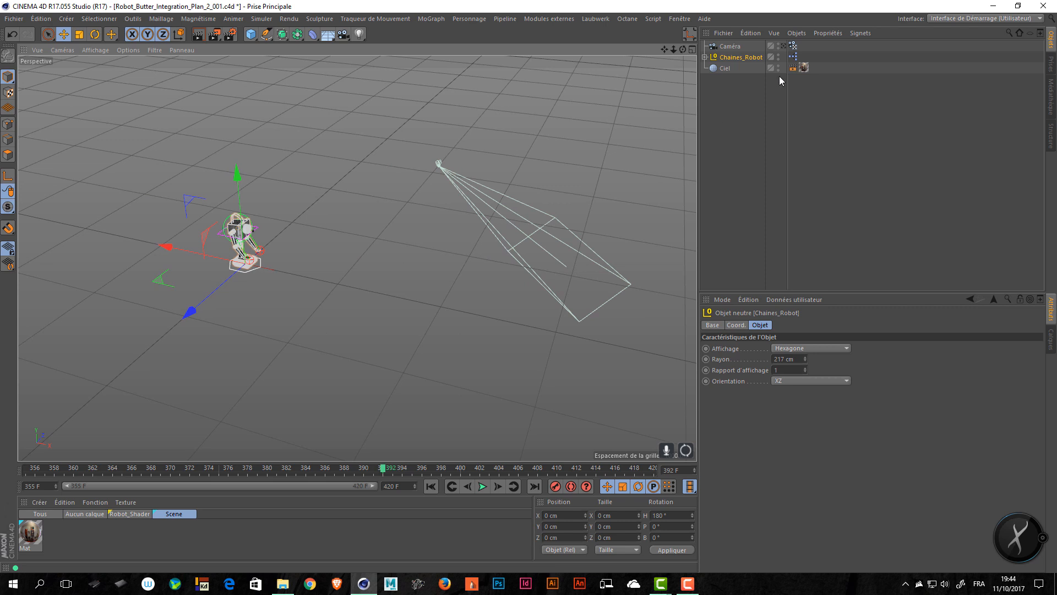
click(784, 46)
click(783, 46)
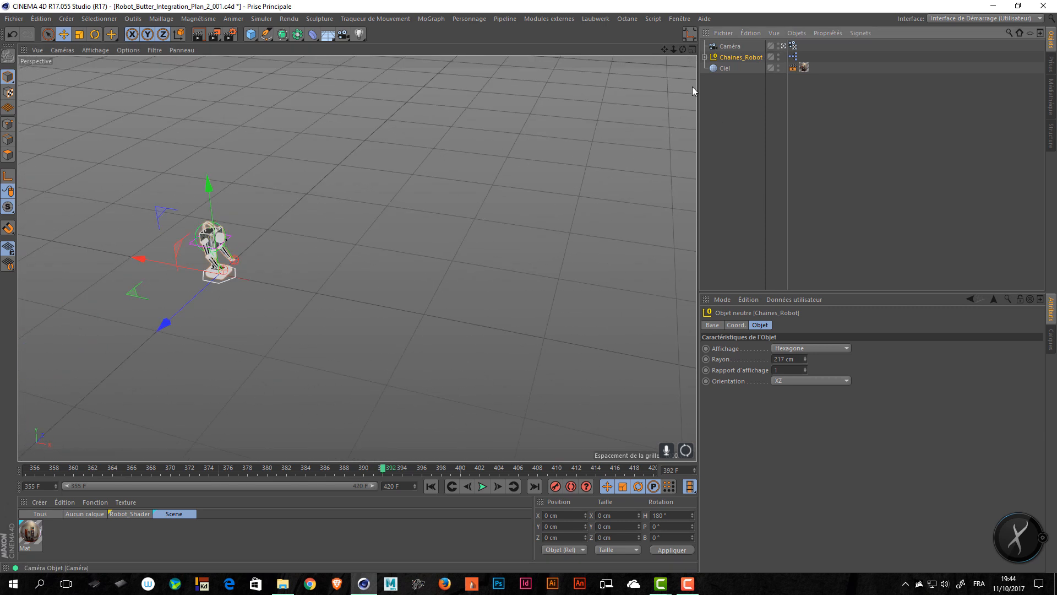
alt+drag(456, 287, 579, 262)
alt+drag(606, 315, 402, 203)
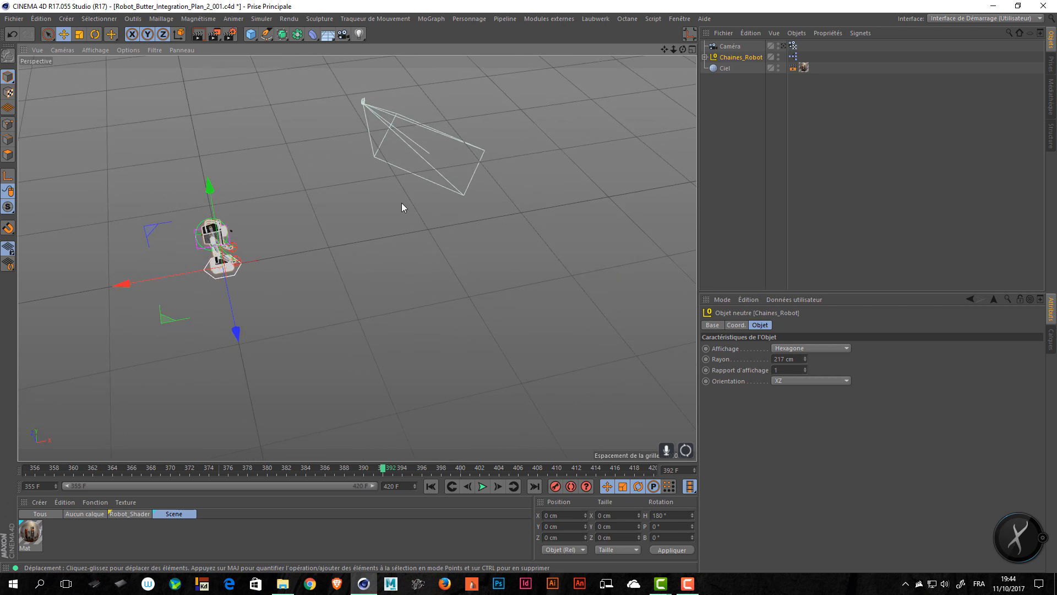
Step: Select the calibrated camera and set its X, Y and Z position to 0
click(380, 111)
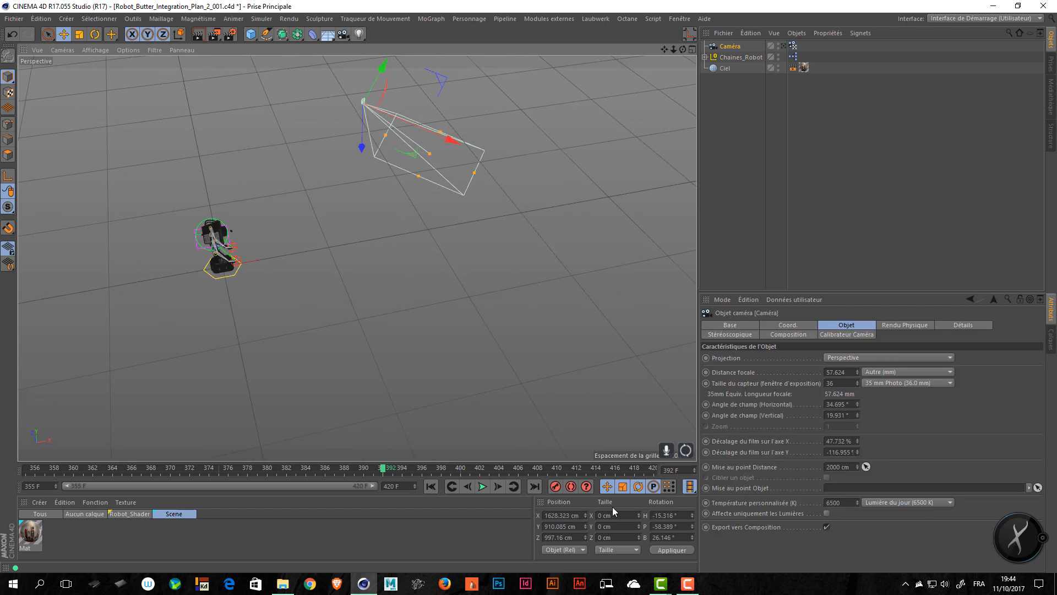
click(665, 515)
key(Return)
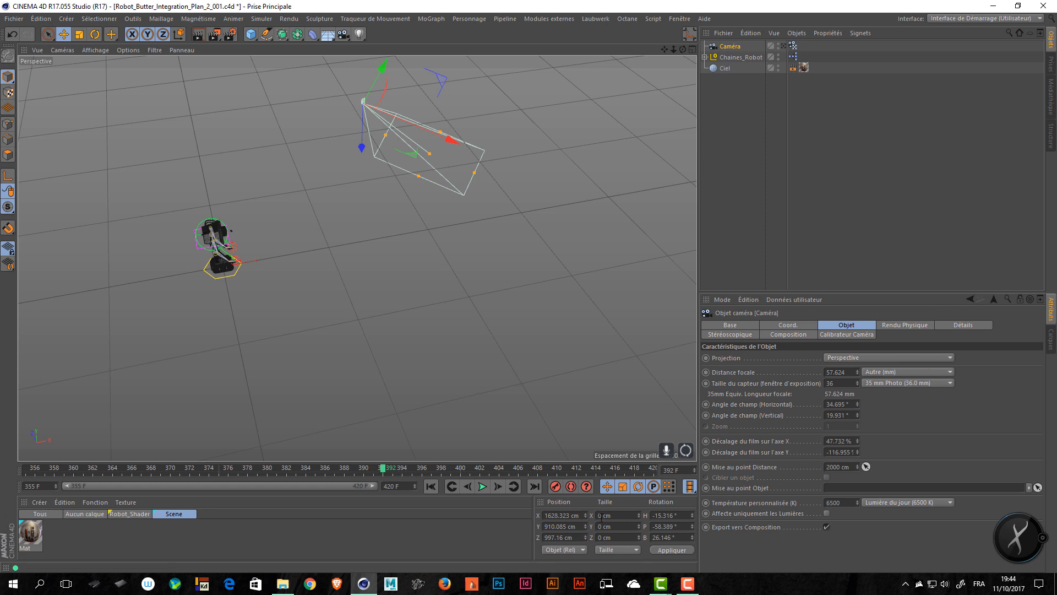
drag(578, 514, 454, 490)
text(0)
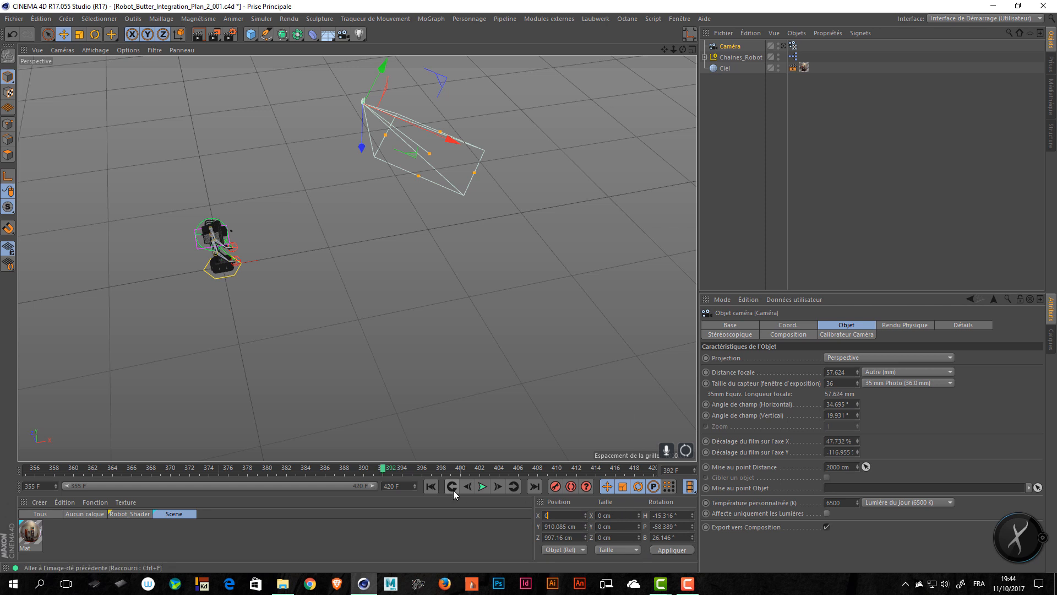
key(Tab)
text(0)
key(Tab)
text(0)
key(Return)
Step: Move the camera to about X -1134, Y 1532, Z -1005 cm so it aims at the robot, and look through it
alt+drag(373, 261, 276, 296)
drag(209, 168, 215, 63)
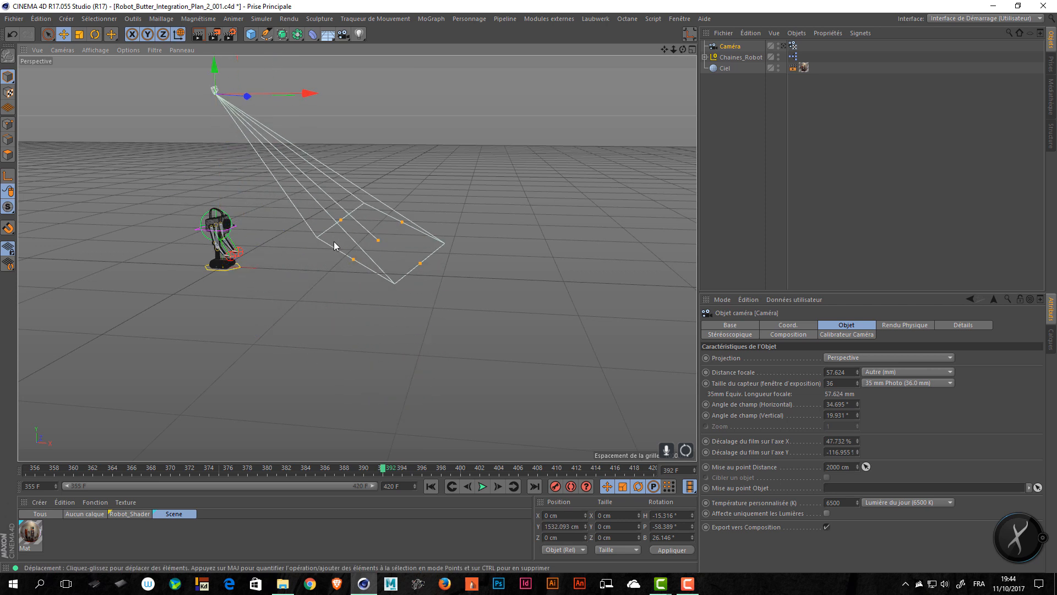
alt+drag(334, 245, 360, 308)
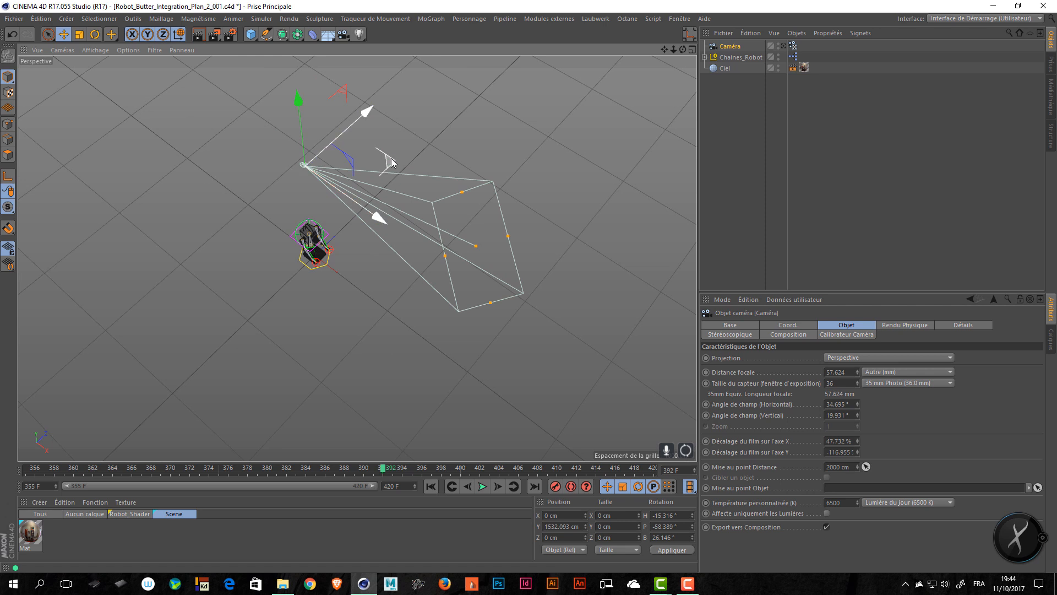
drag(392, 159, 218, 166)
alt+drag(242, 212, 300, 146)
click(784, 46)
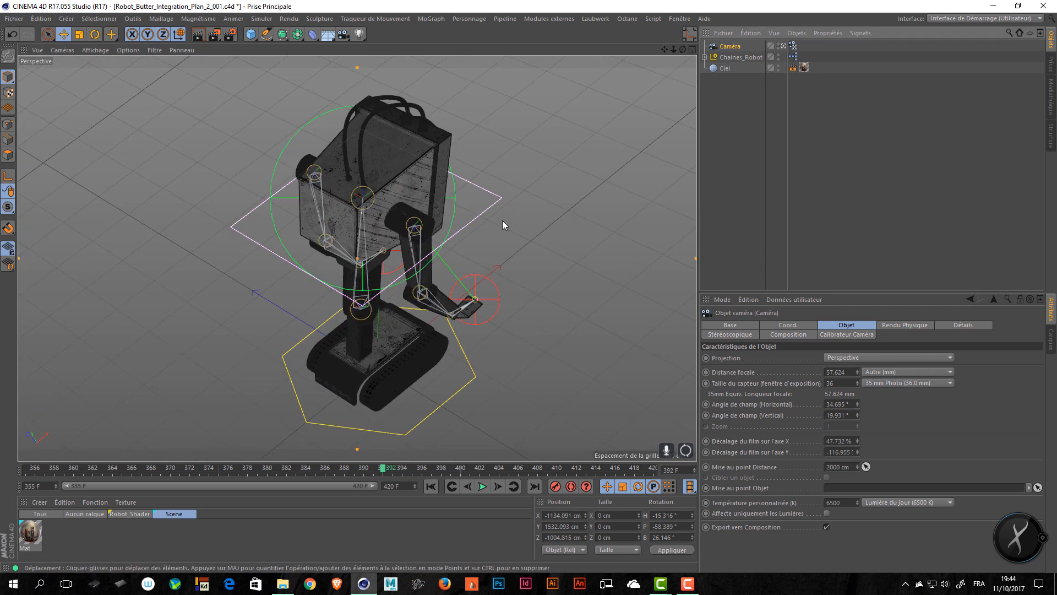
Step: Show all four views and rotate the Chaines_Robot null to a heading of 0°
click(695, 48)
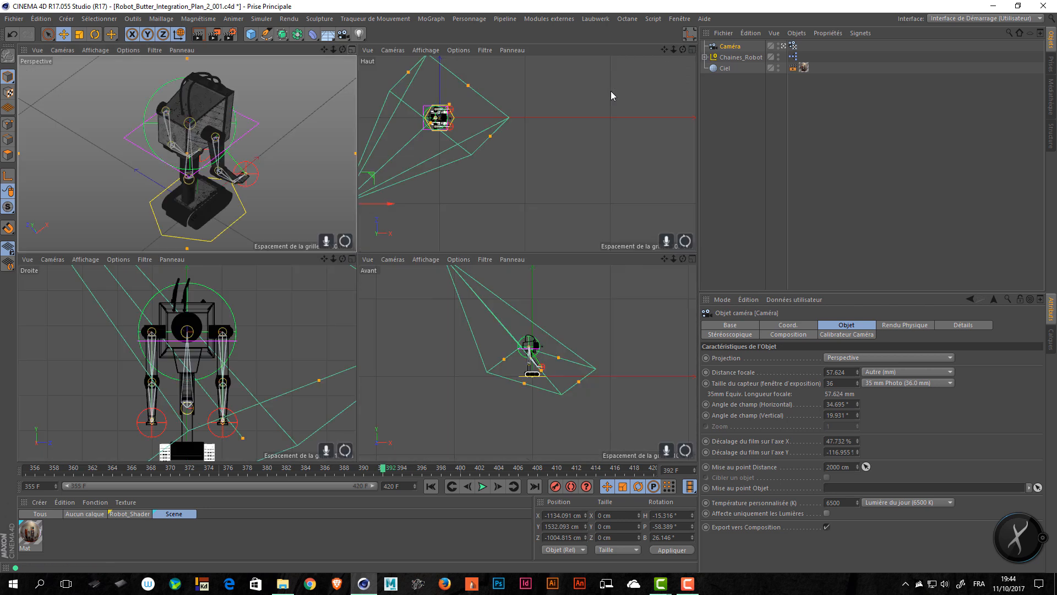
click(741, 57)
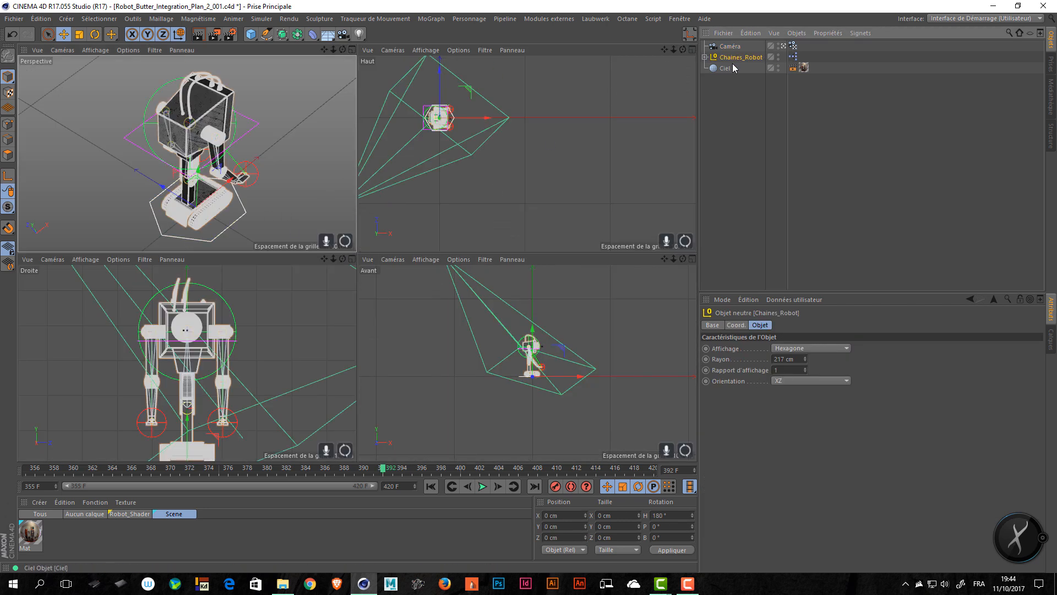
click(295, 115)
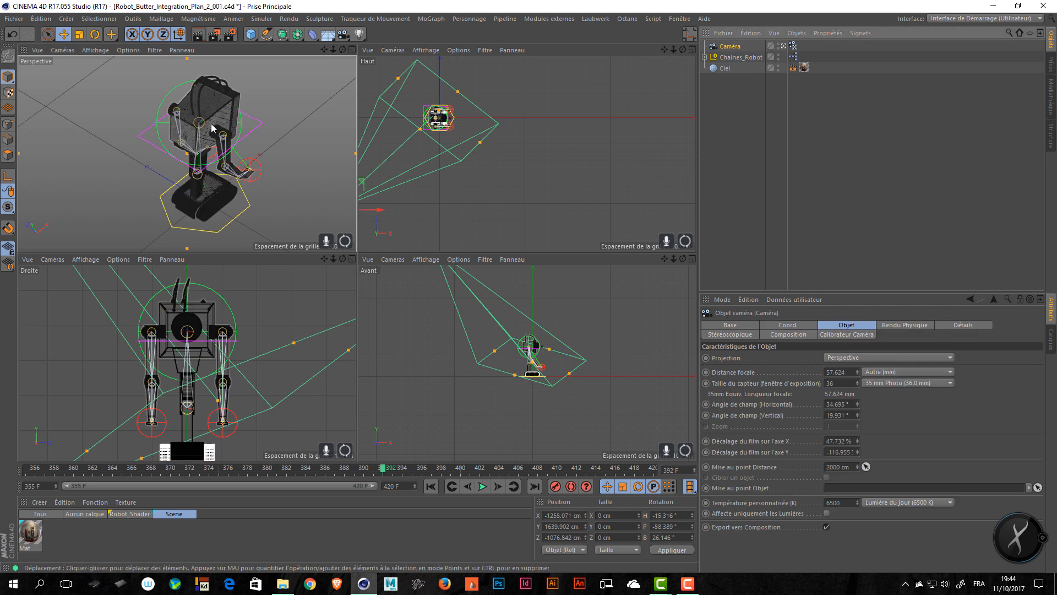
scroll(223, 132, up, 3)
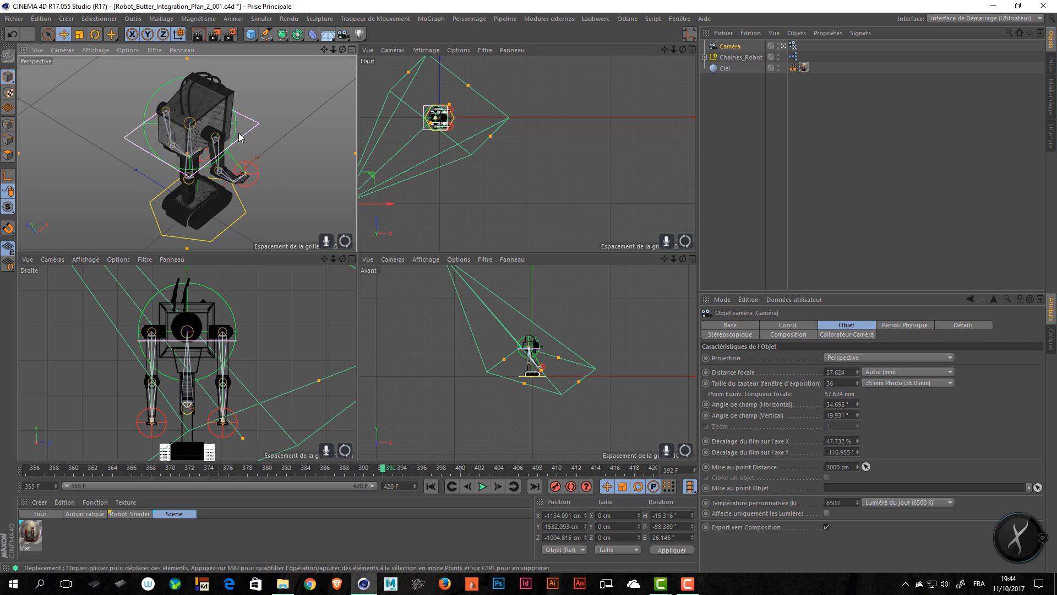
click(219, 219)
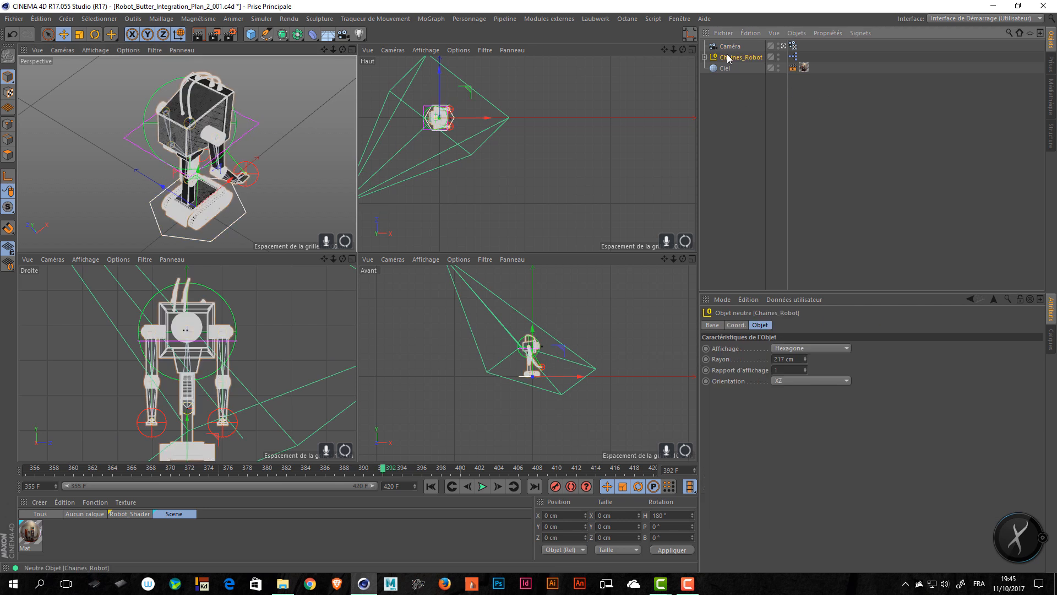
key(r)
drag(218, 220, 108, 111)
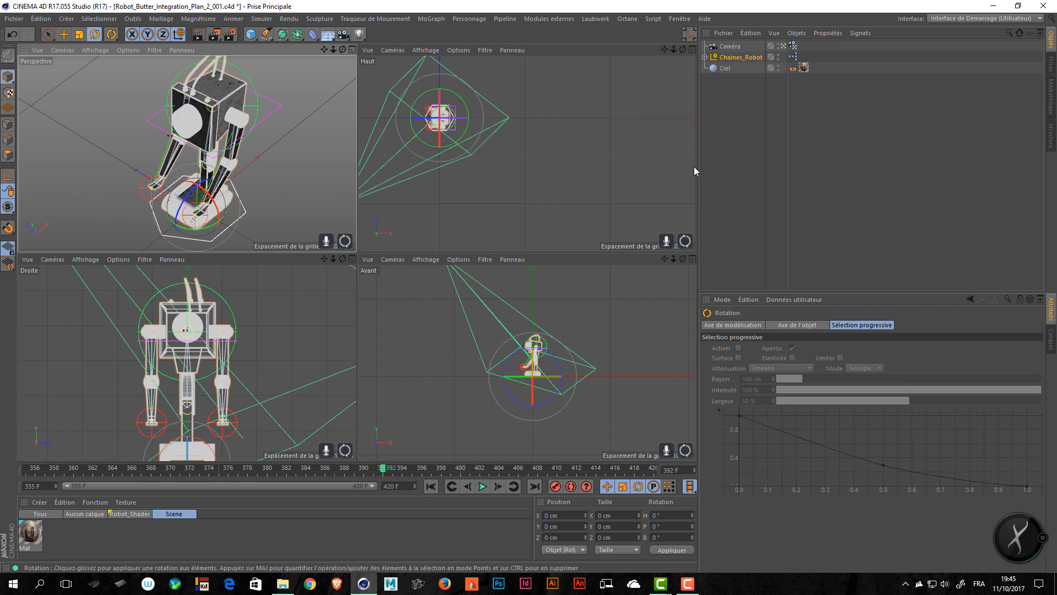
Step: Deselect all objects and save the scene
click(848, 161)
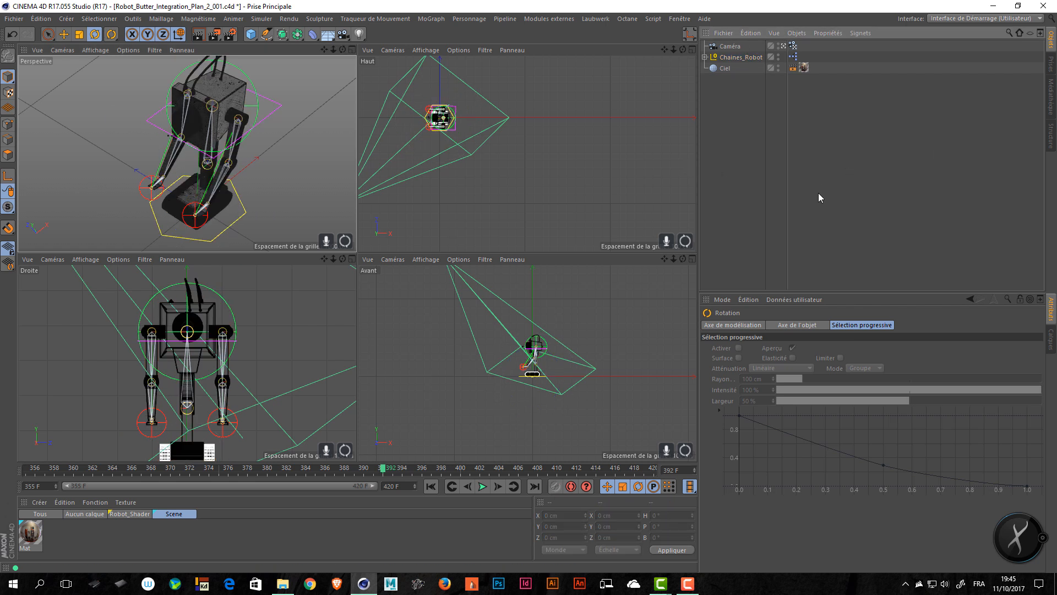
click(730, 46)
click(727, 68)
click(871, 176)
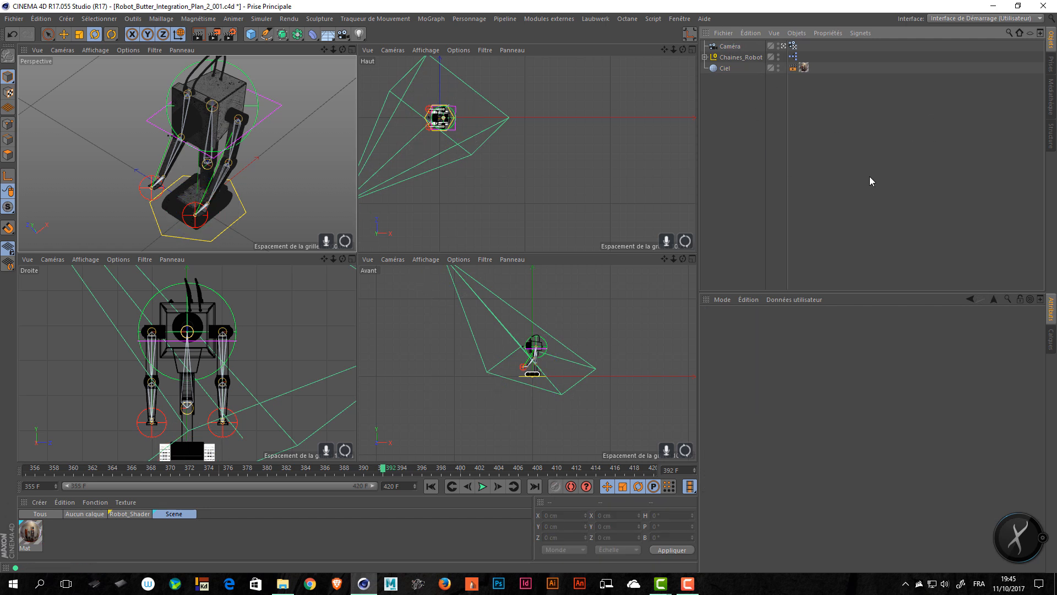
key(ctrl+s)
Step: Add a motion tracker object and load Plan_02.MOV from the Video_BG folder as its footage
click(375, 19)
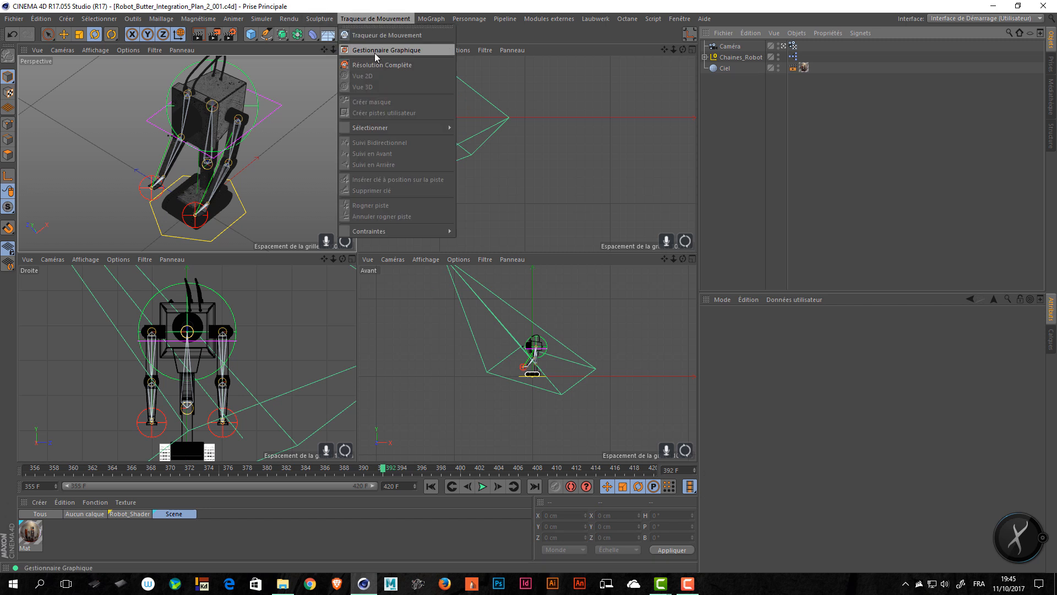
click(416, 36)
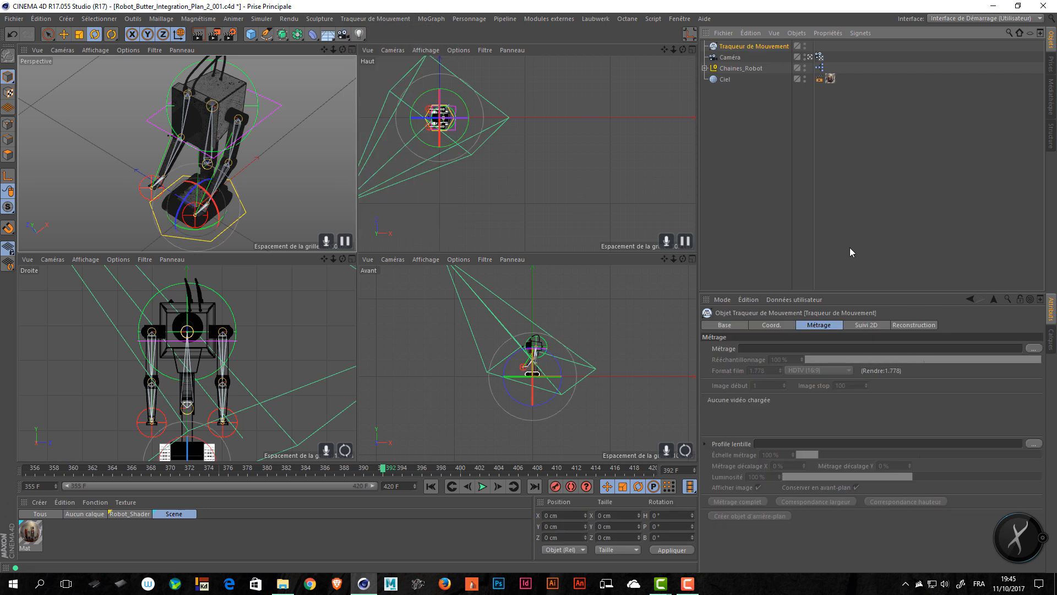
click(825, 348)
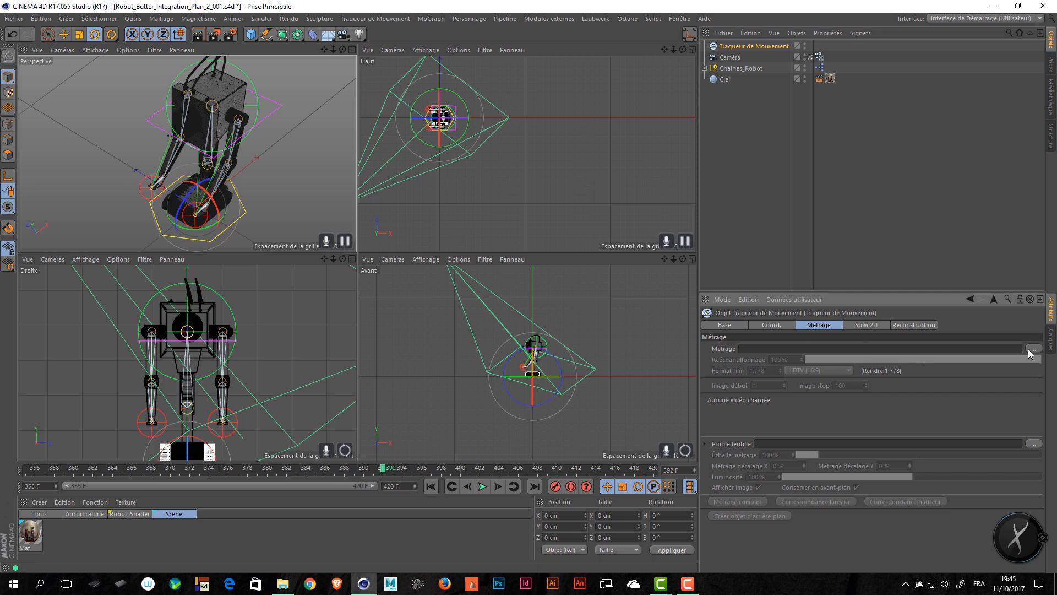
click(1033, 349)
click(176, 91)
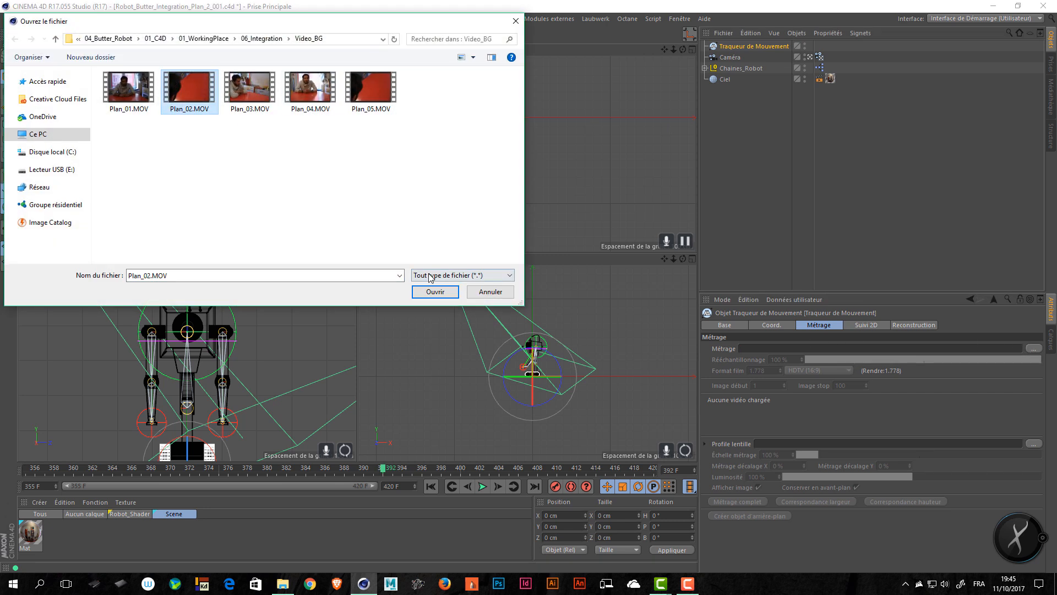
click(435, 291)
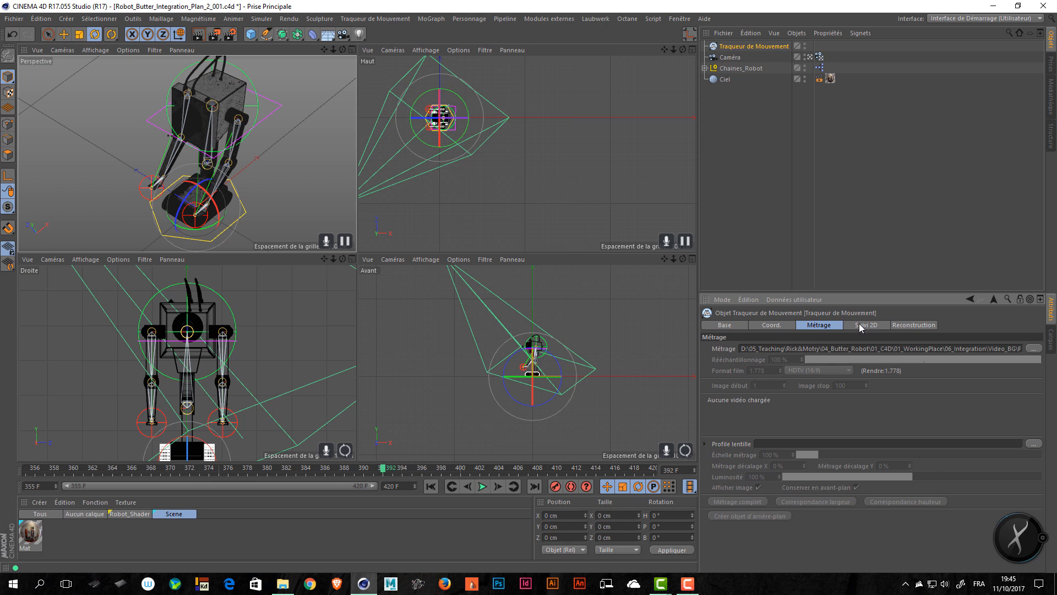
Step: Review the tracker's 2D tracking and reconstruction settings and create a background object from its footage
click(862, 324)
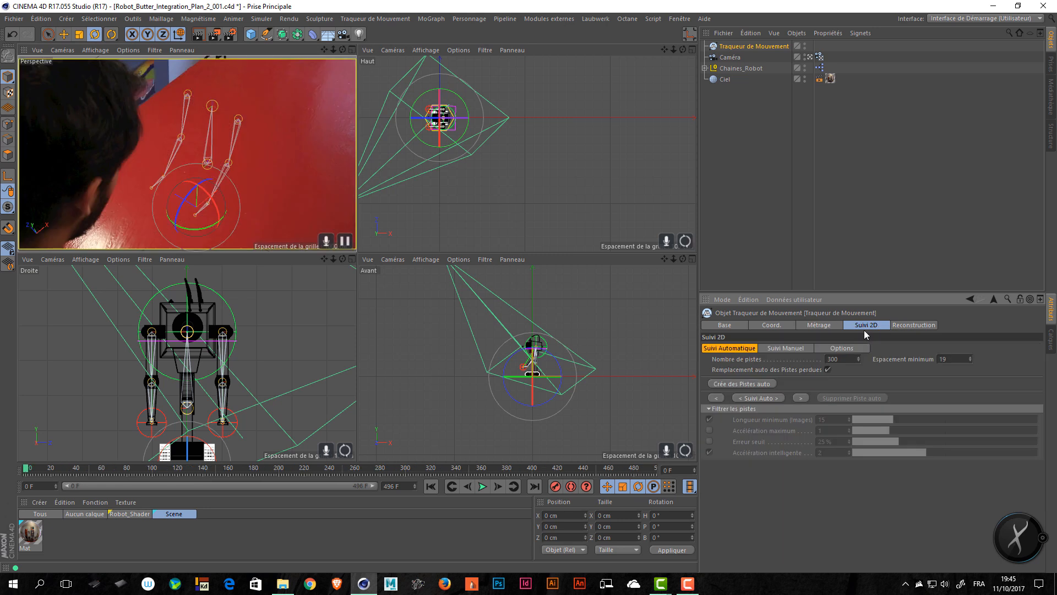
click(821, 325)
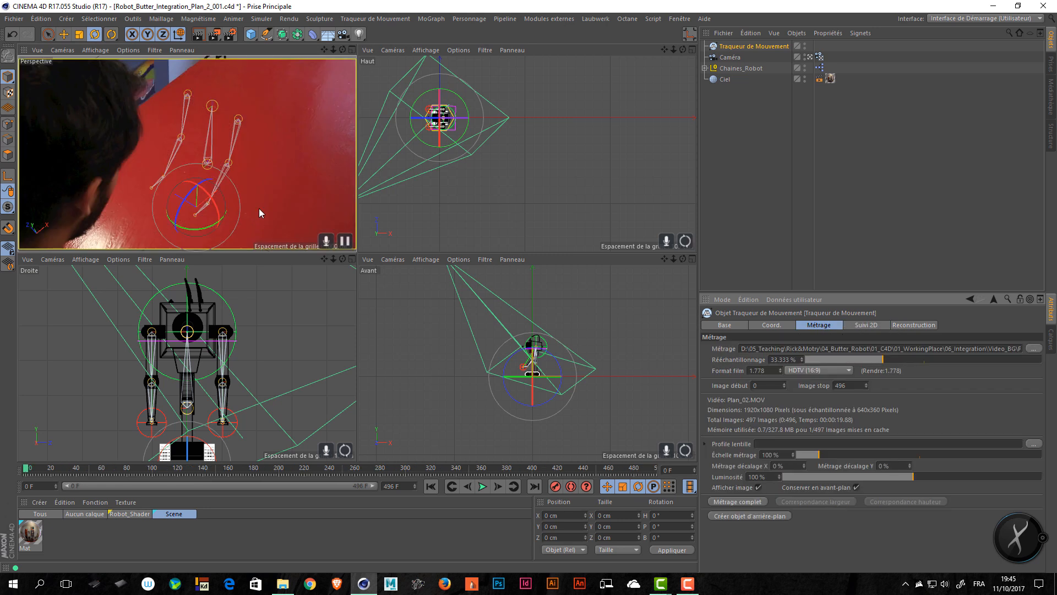
click(908, 326)
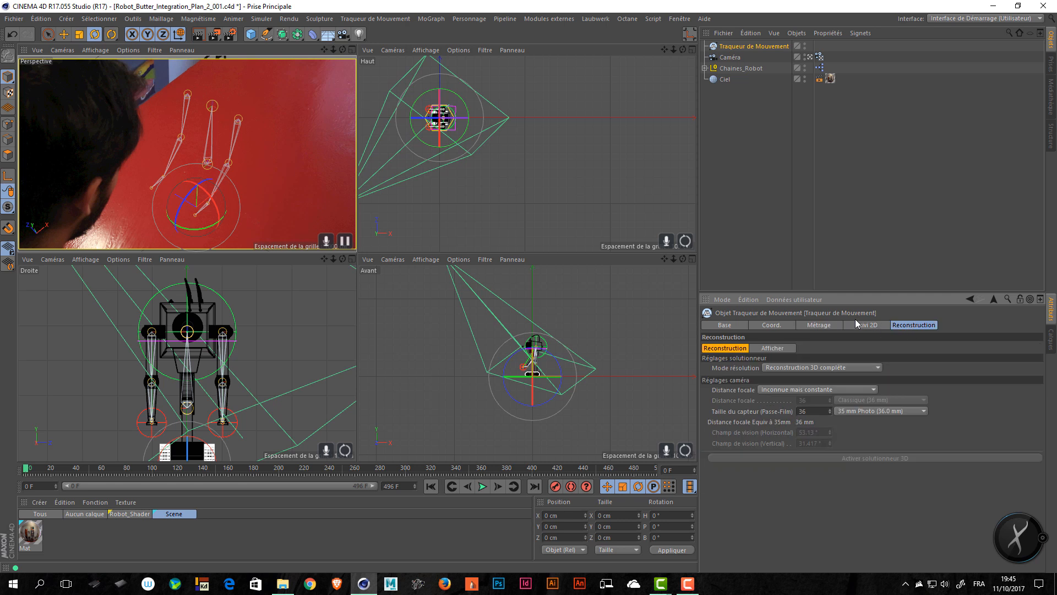
click(864, 325)
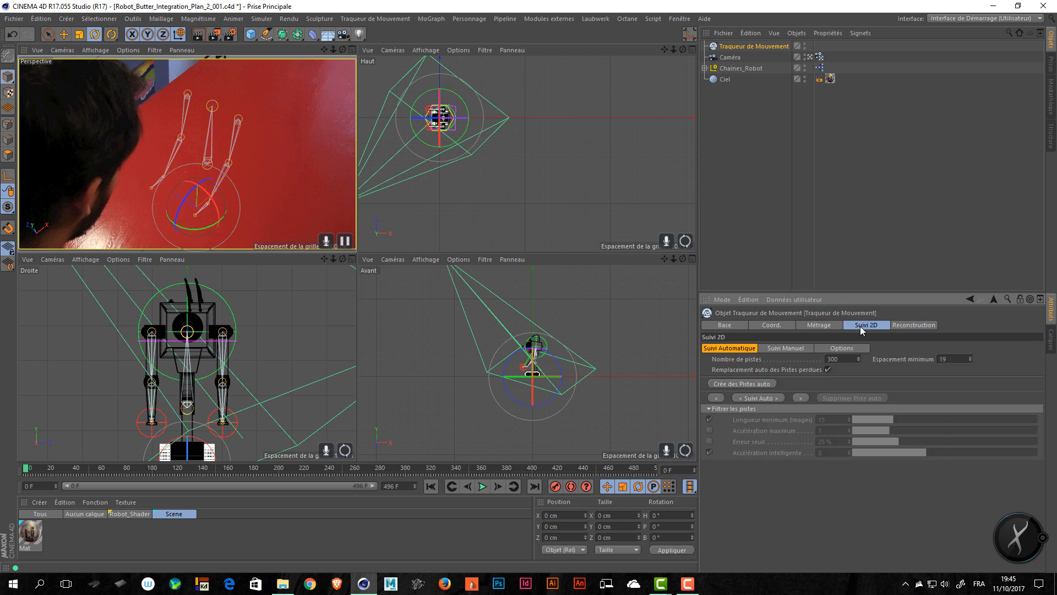
click(823, 326)
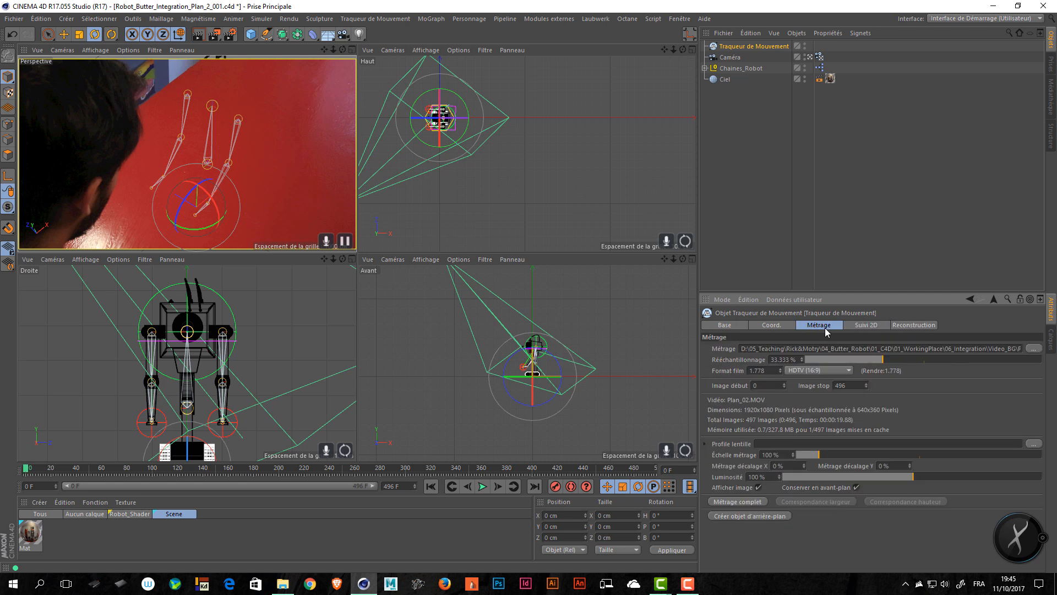
click(755, 516)
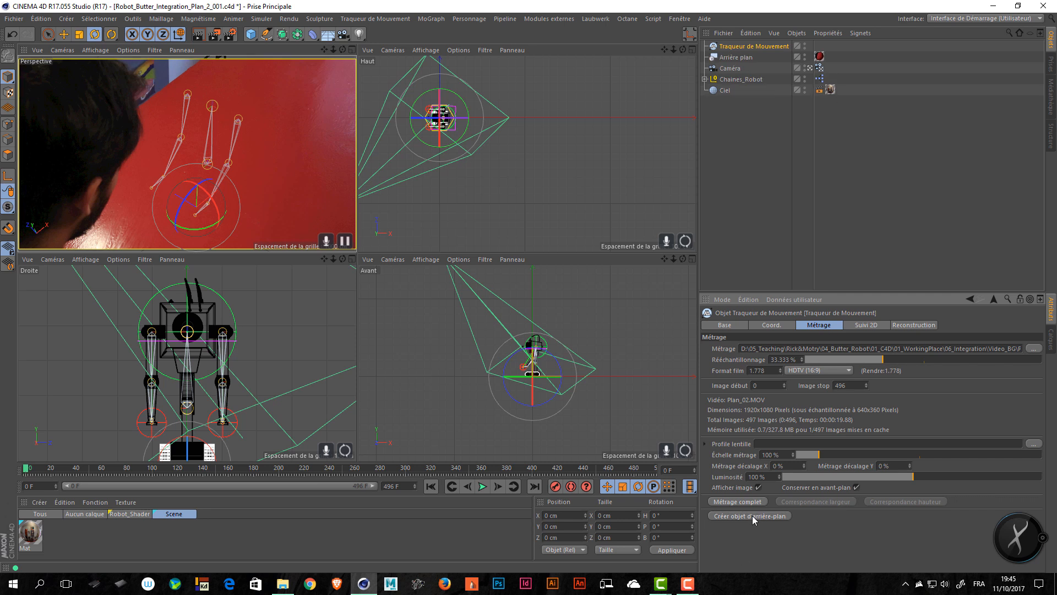
Step: Move the Chaines_Robot null across the table to about X 200, Z -116 cm
click(741, 79)
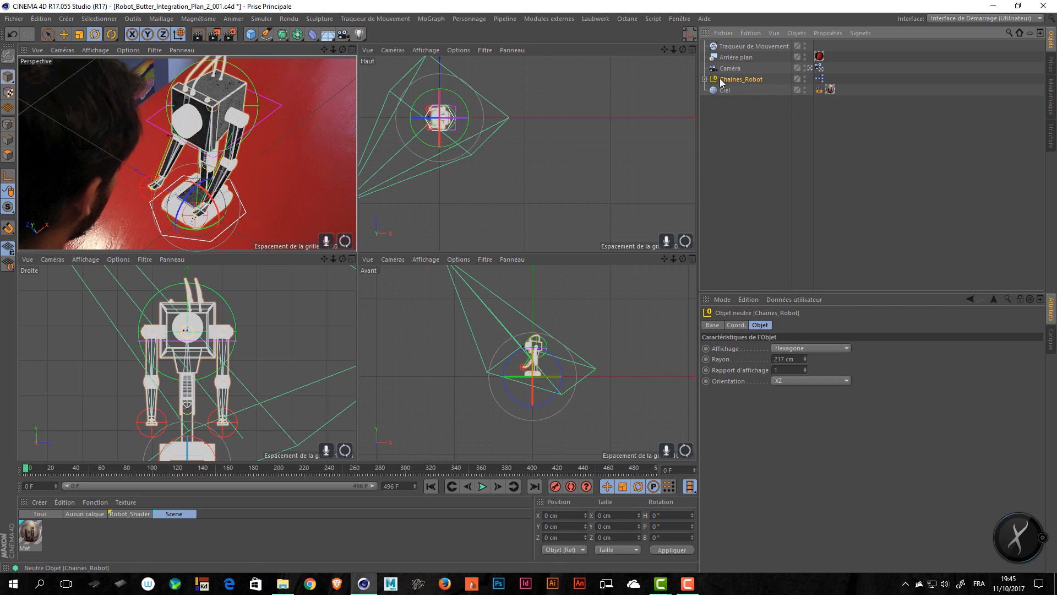
key(e)
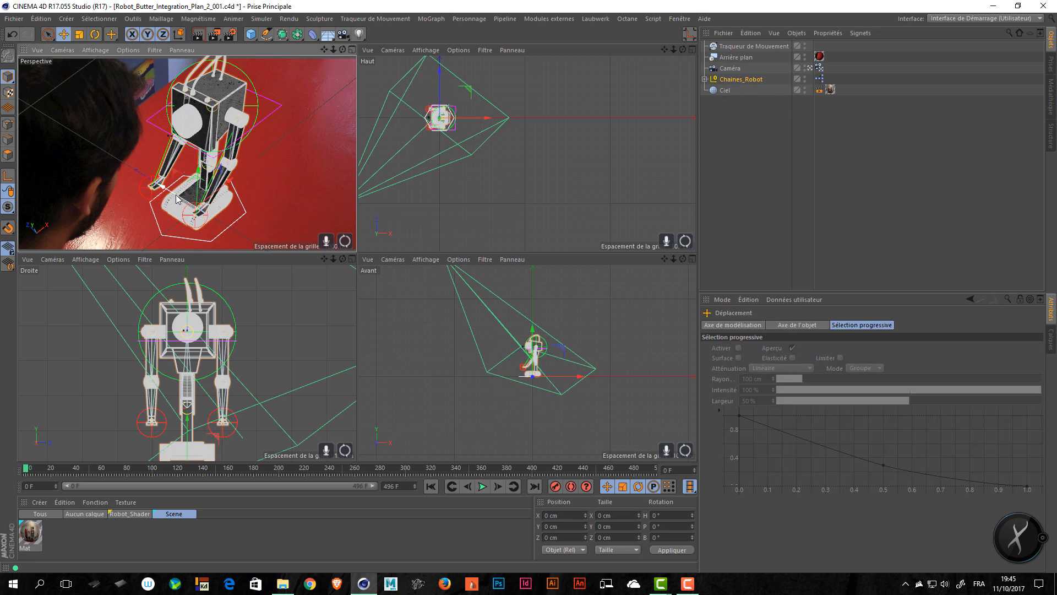
drag(172, 192, 233, 182)
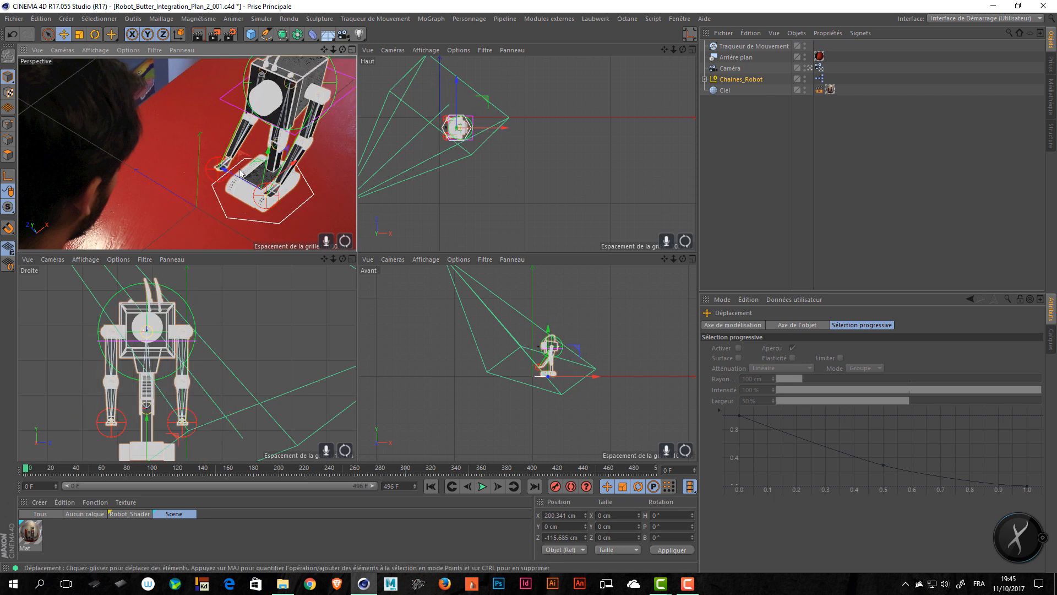
Step: Scale the whole Chaines_Robot rig down in object mode and move it along X to about 135 cm
key(t)
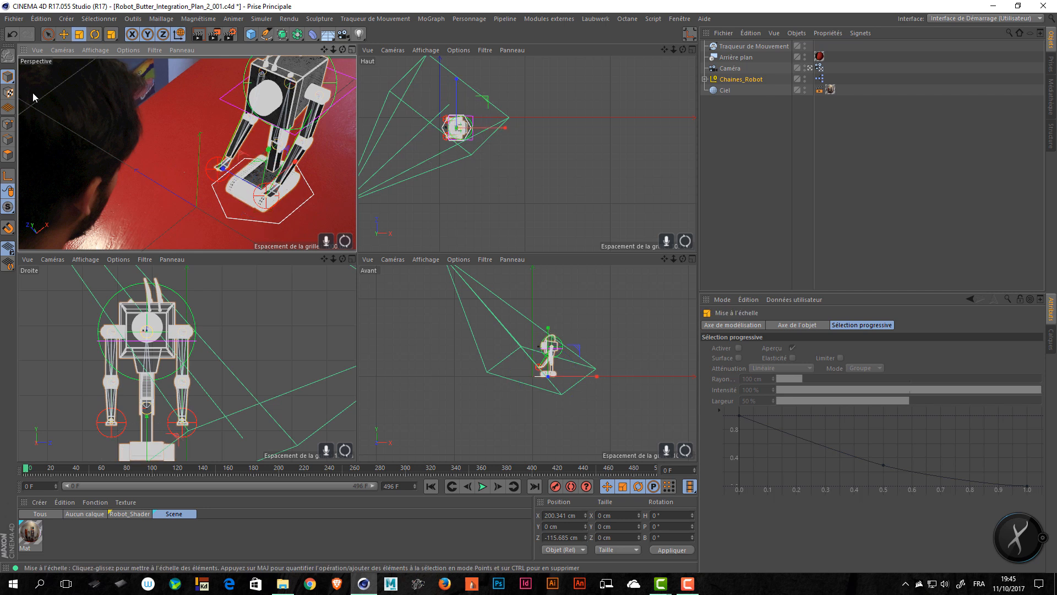
click(8, 77)
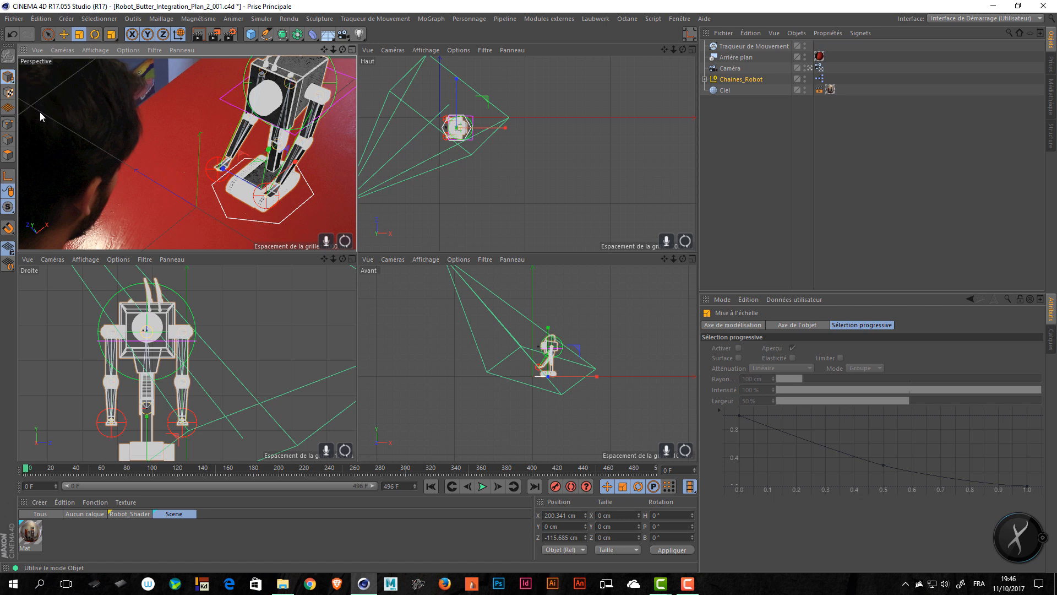
drag(192, 101, 158, 107)
key(e)
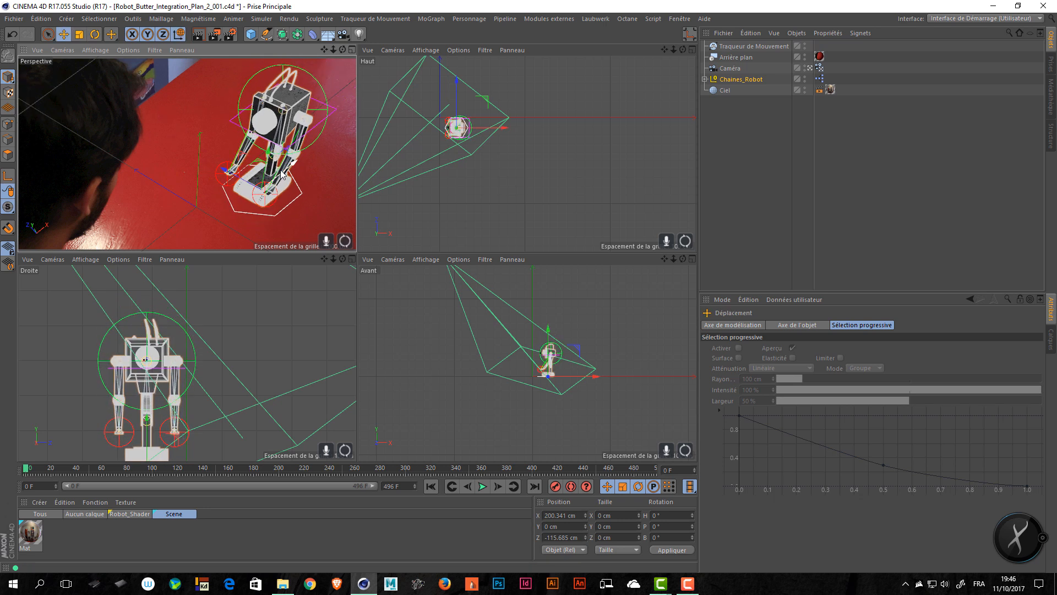
drag(282, 174, 281, 158)
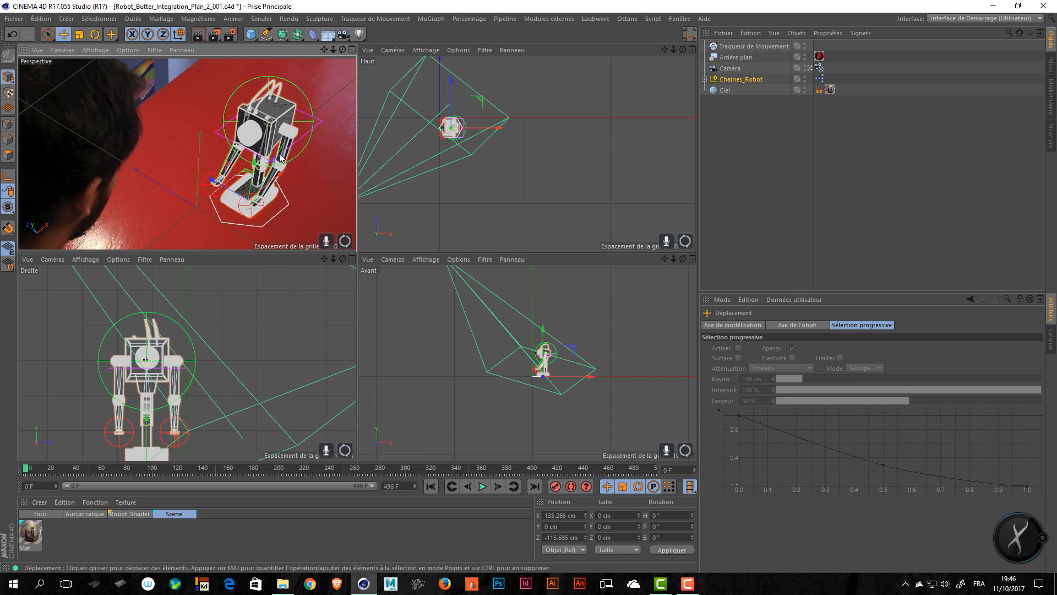
click(297, 87)
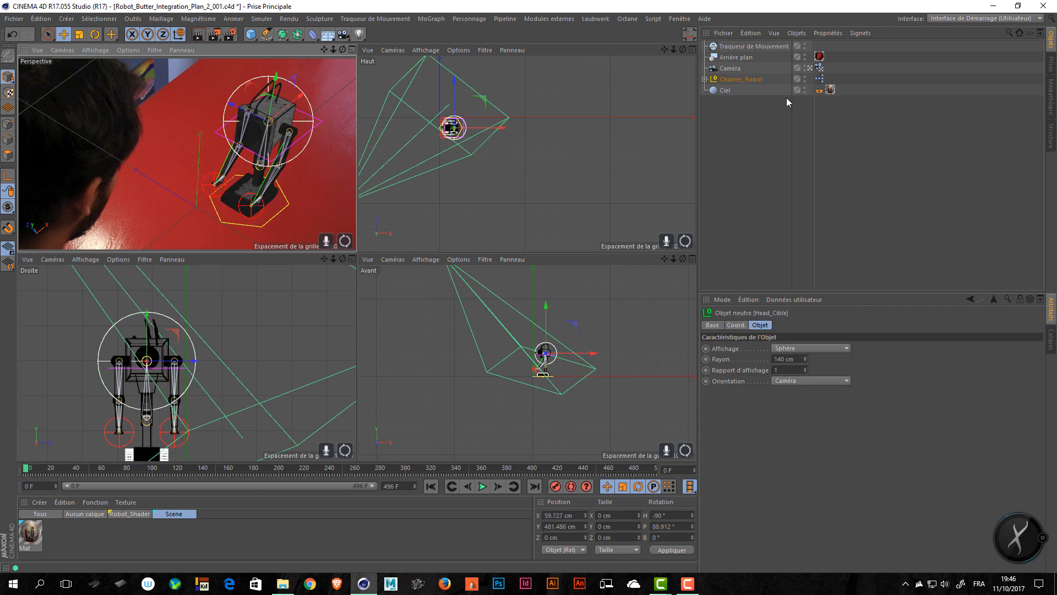
click(739, 79)
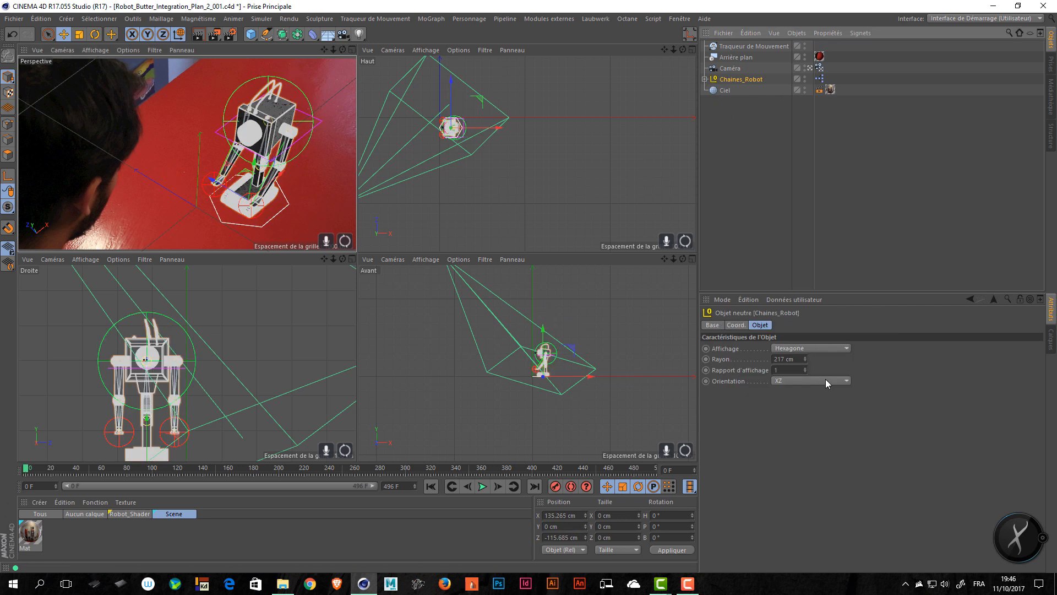
double_click(790, 360)
text(200)
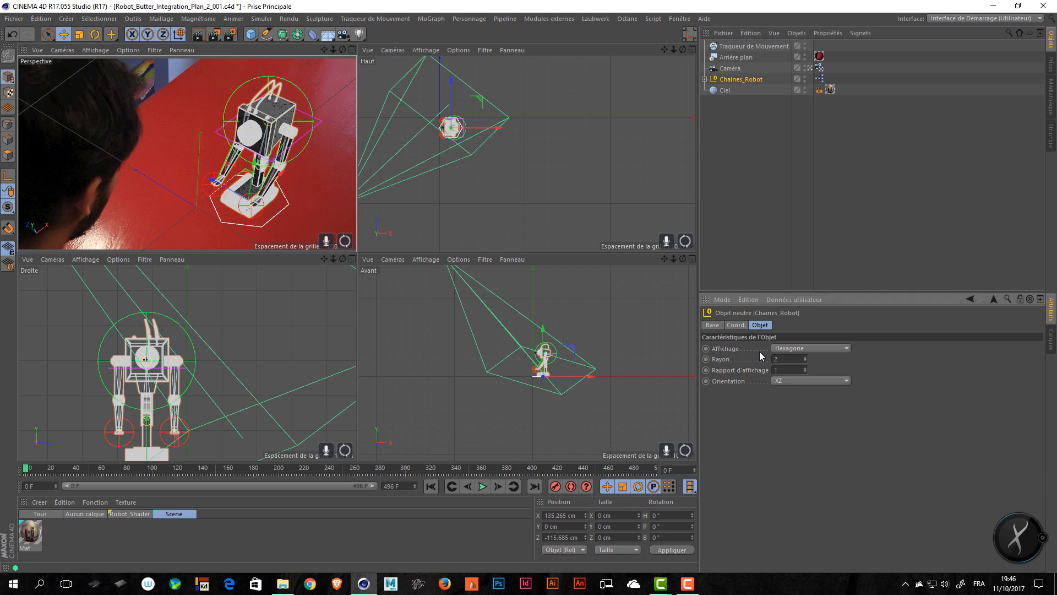
key(Return)
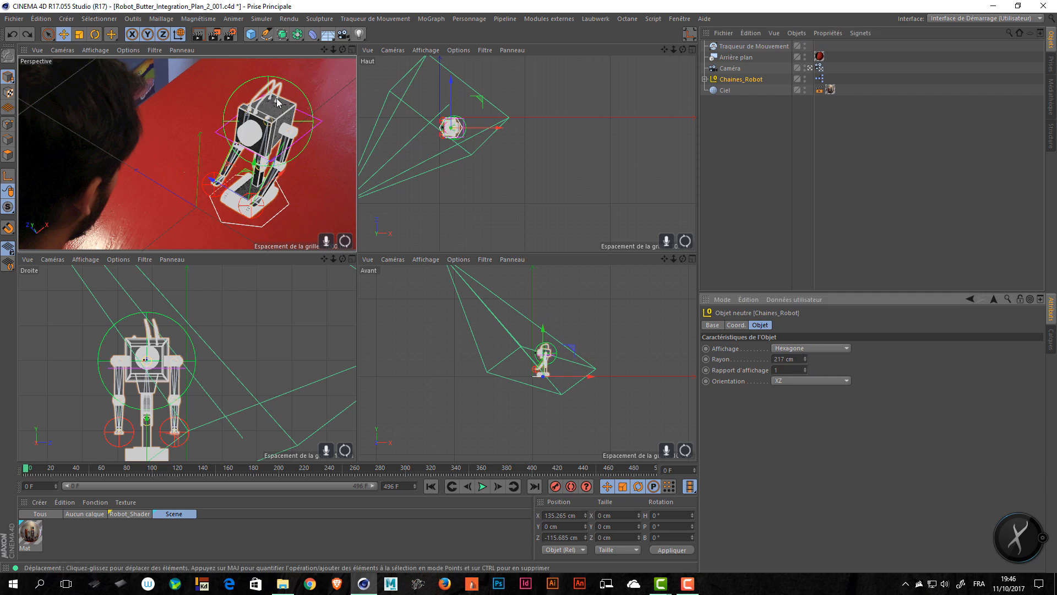
Step: Set the radius of the Head_Cible null around the robot's head to 130 cm and save the scene
click(303, 94)
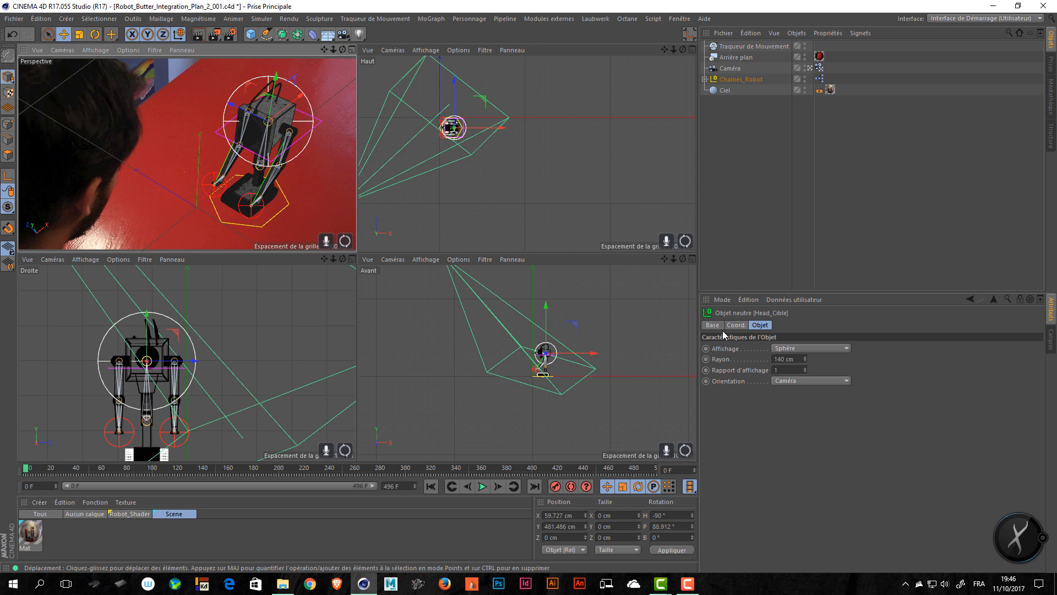
double_click(793, 359)
text(130)
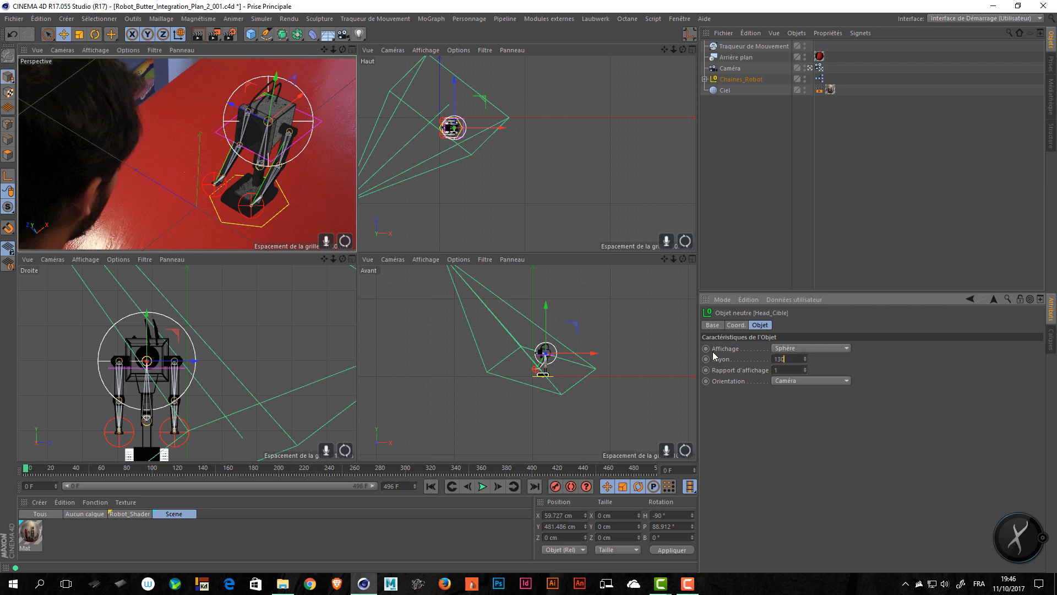
key(Return)
click(863, 177)
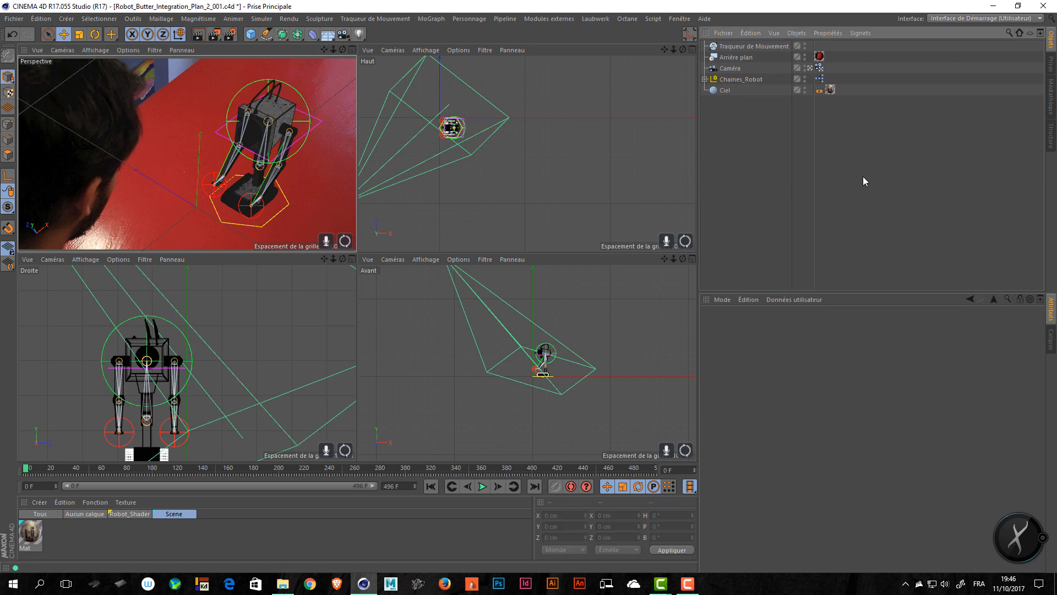
key(ctrl+s)
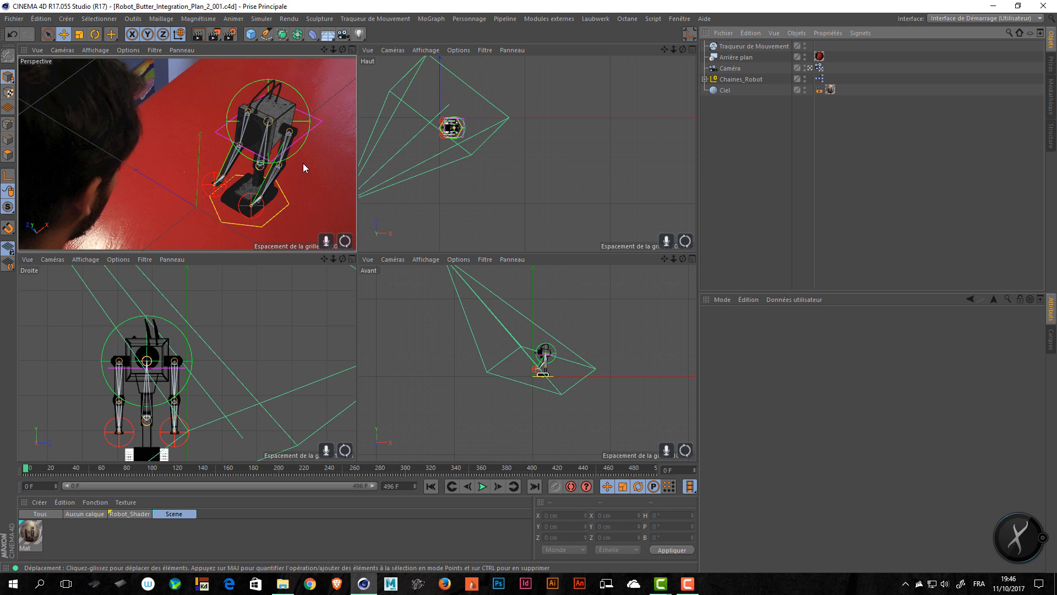
Step: Test the head rig by moving the Head_Cible null along X to about 222 cm, and undo the move
click(298, 98)
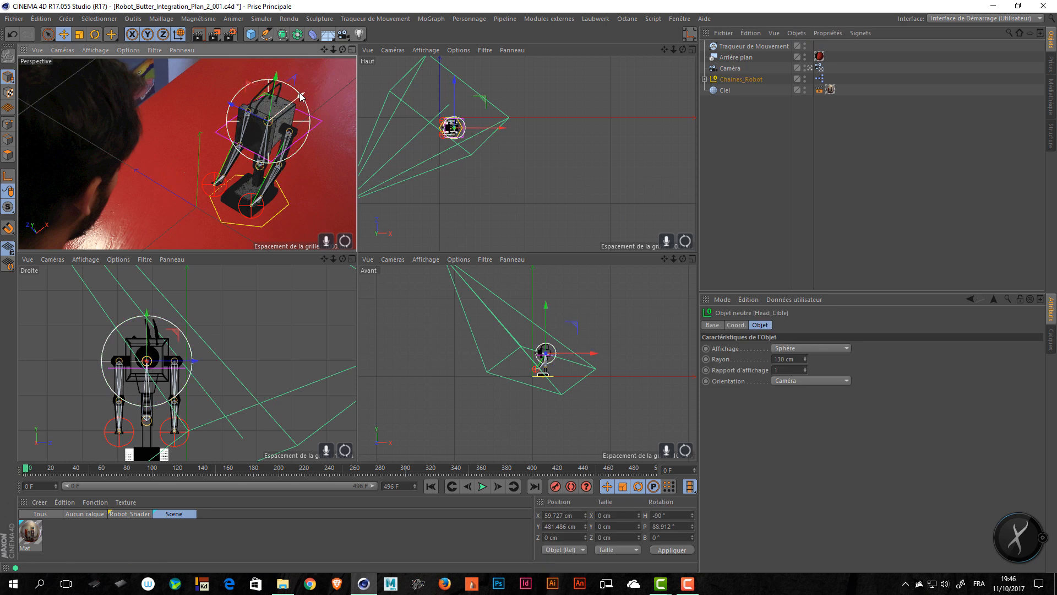
drag(300, 97, 339, 97)
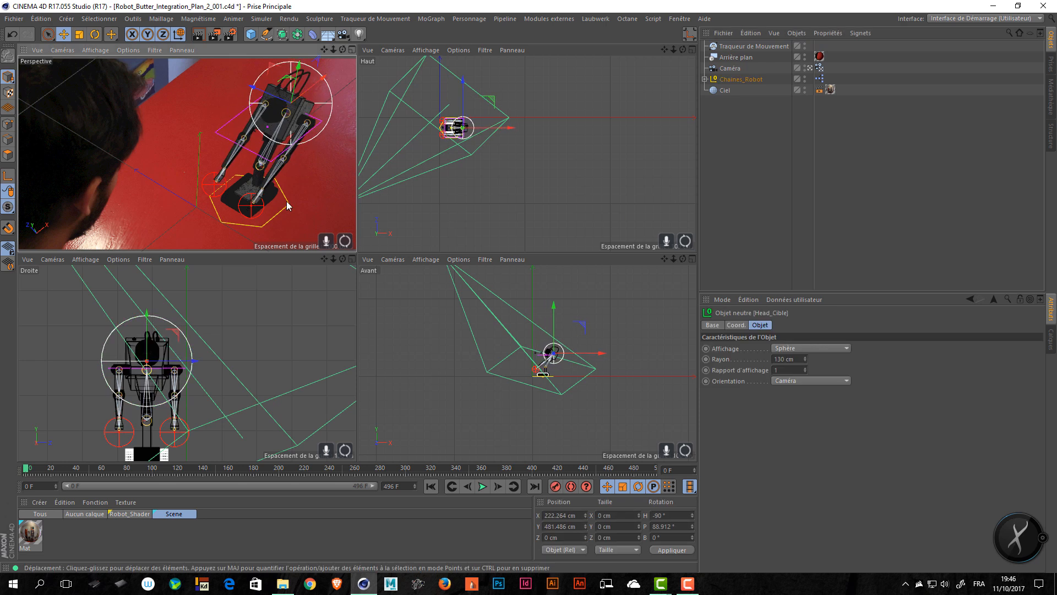
key(ctrl+z)
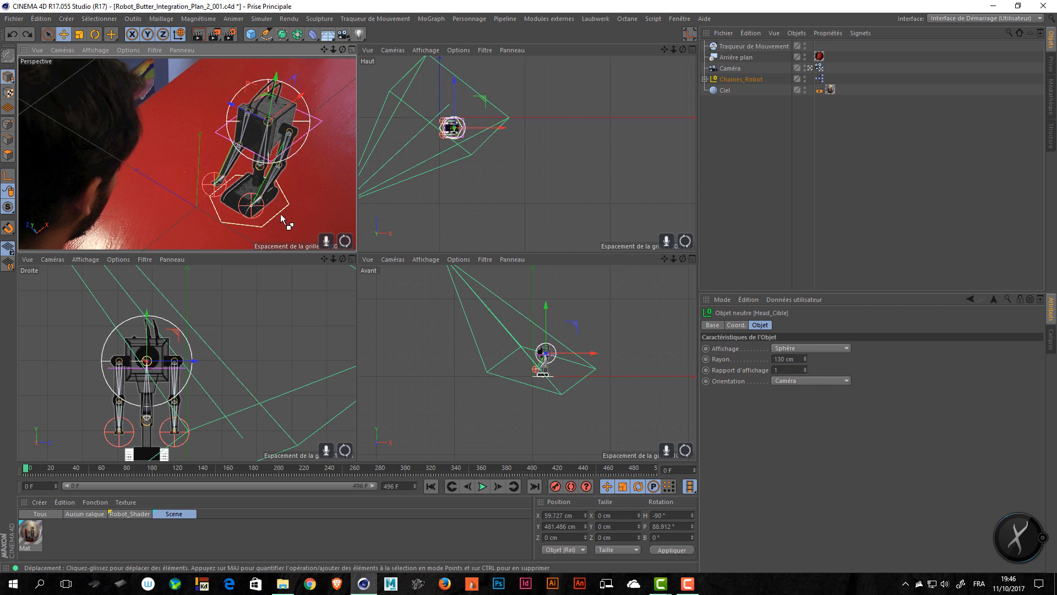
Step: Try to render the perspective view and cancel at the missing-textures dialog
click(820, 175)
key(ctrl+r)
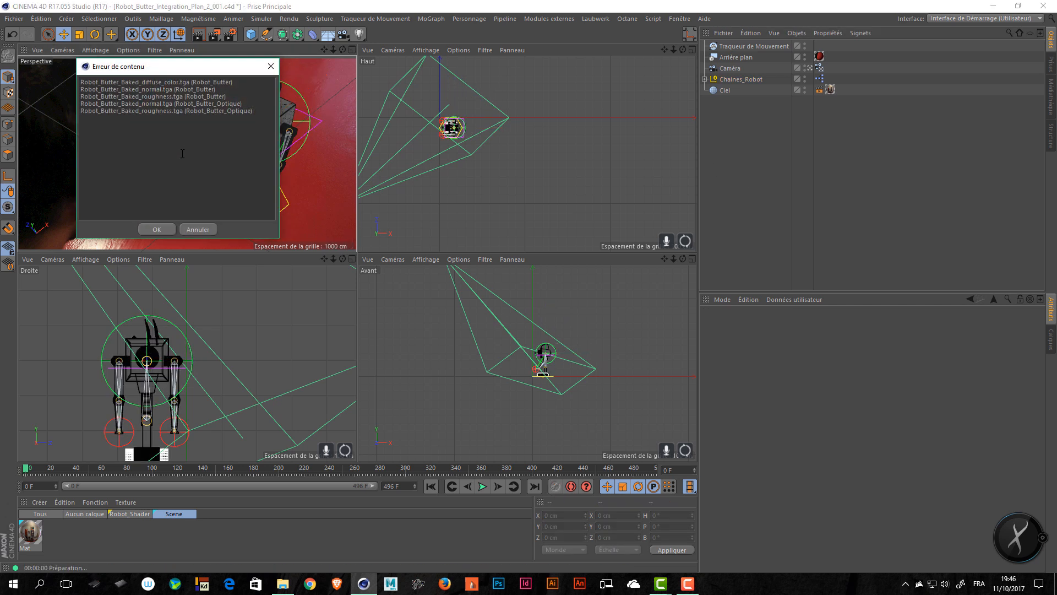
click(198, 229)
Step: Switch to File Explorer and copy the tex folder from 06_Integration into both the Plan_01 and Plan_02 folders
key(alt+Tab)
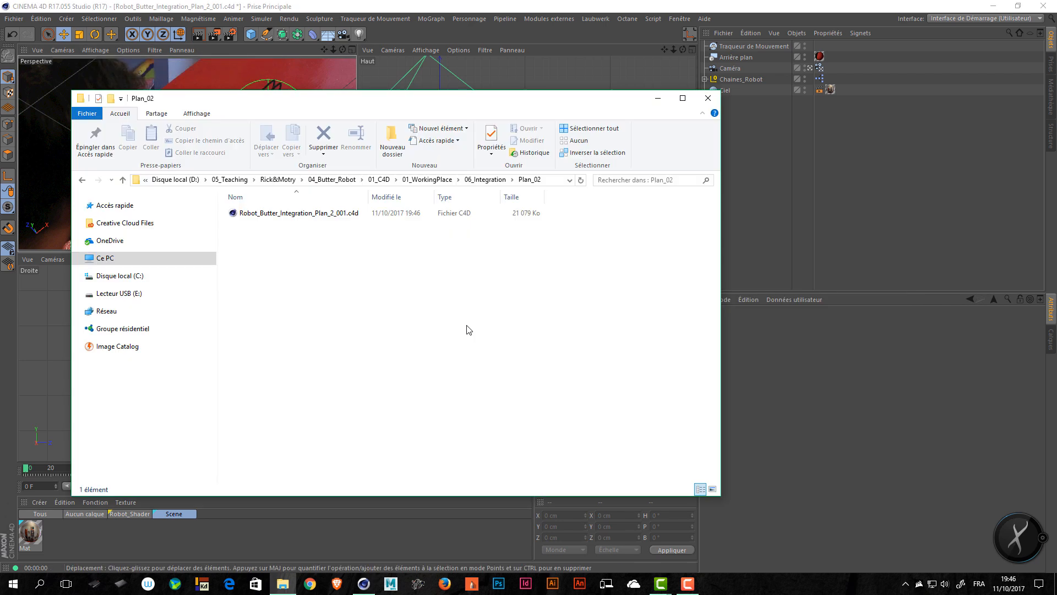
key(BackSpace)
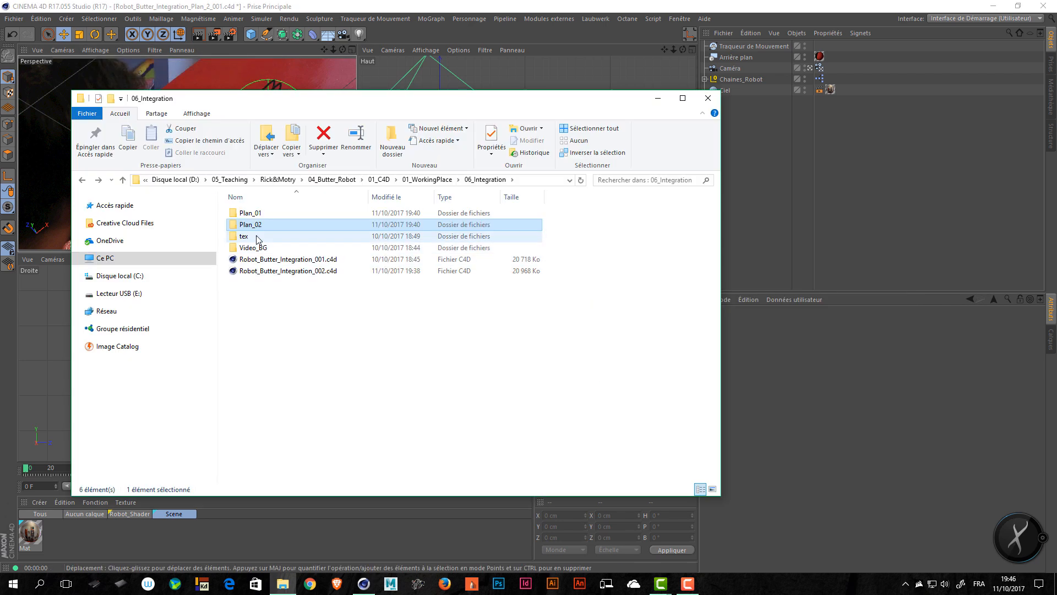
double_click(270, 214)
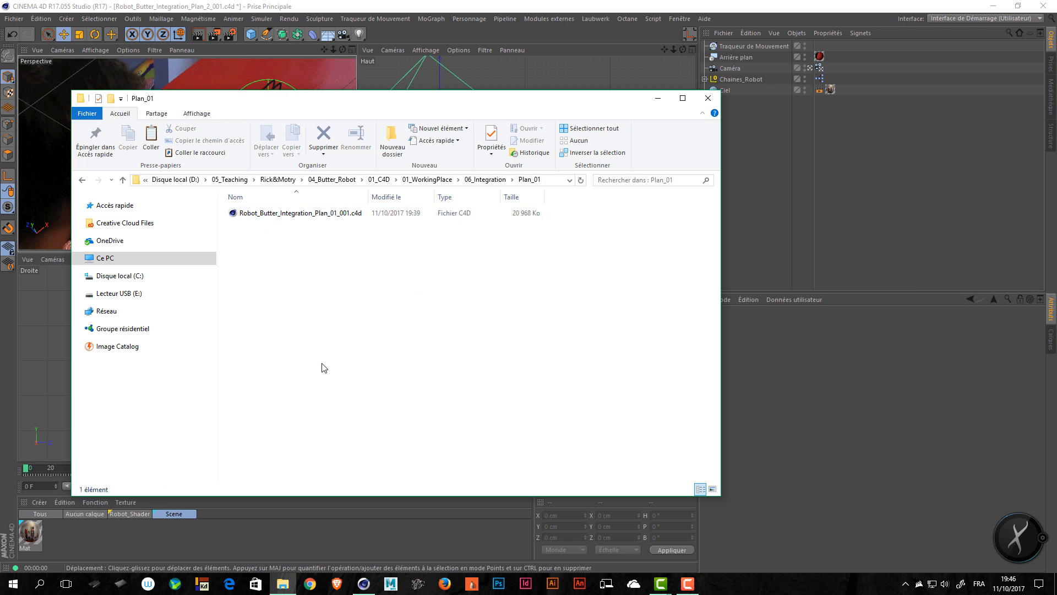
key(ctrl+v)
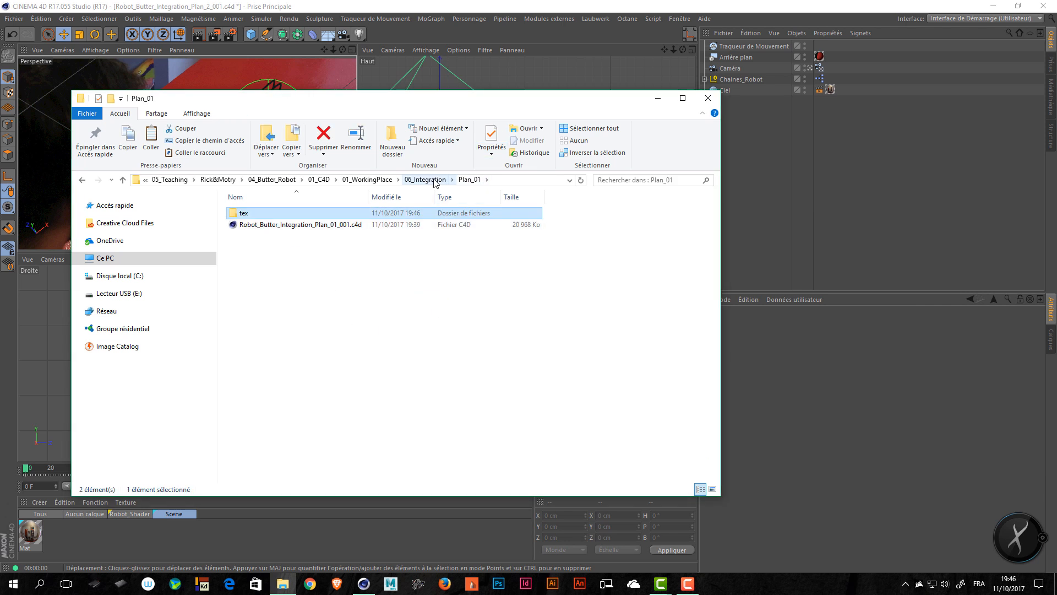
click(425, 180)
double_click(287, 223)
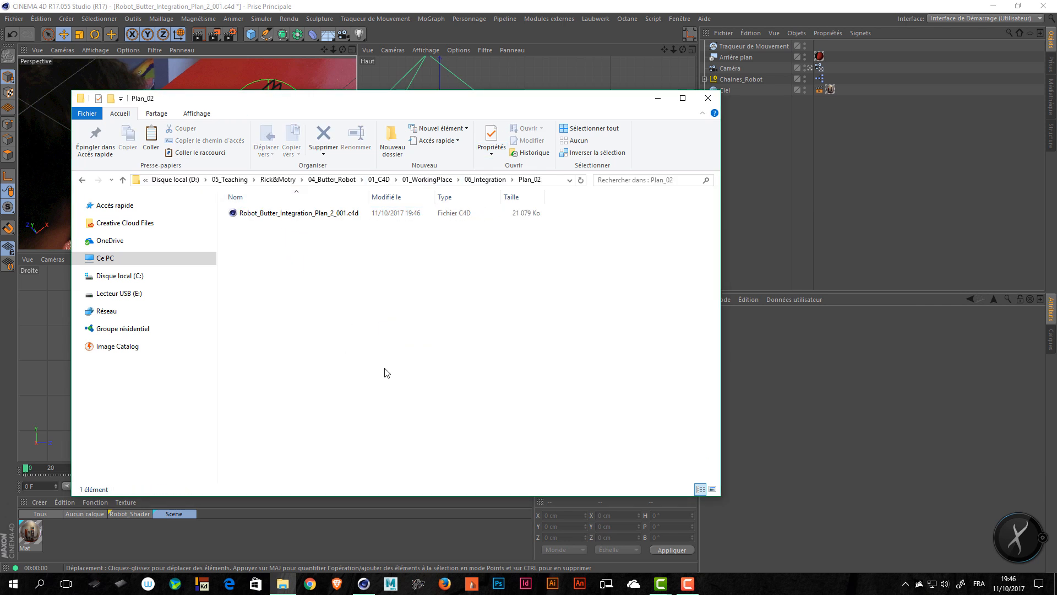
key(ctrl+v)
click(388, 265)
click(708, 98)
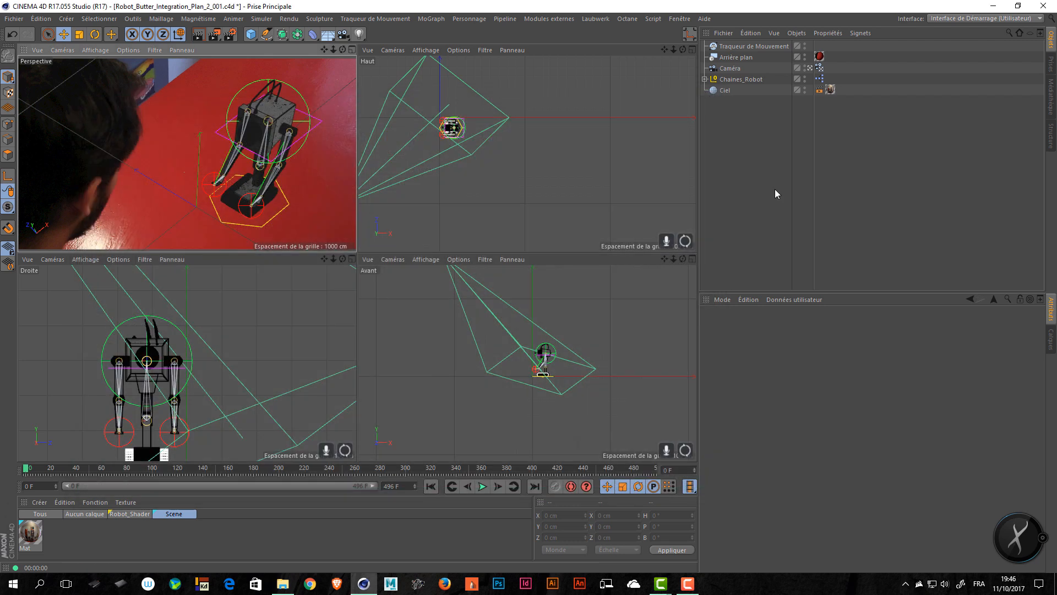
Step: Save the Plan_2 scene and render the perspective view to check the textured robot on the red table
key(ctrl+s)
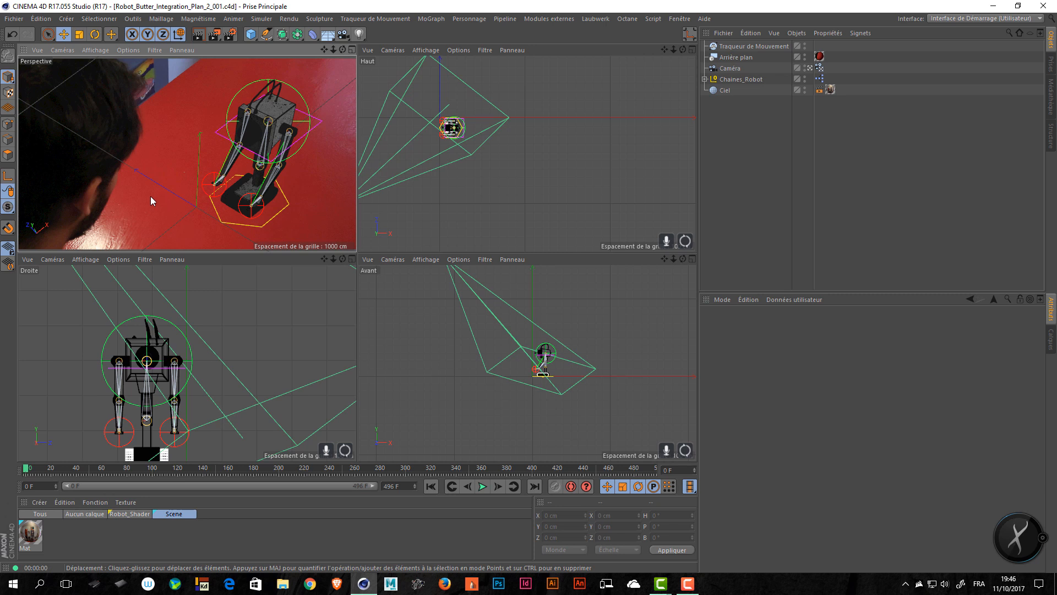
key(ctrl+r)
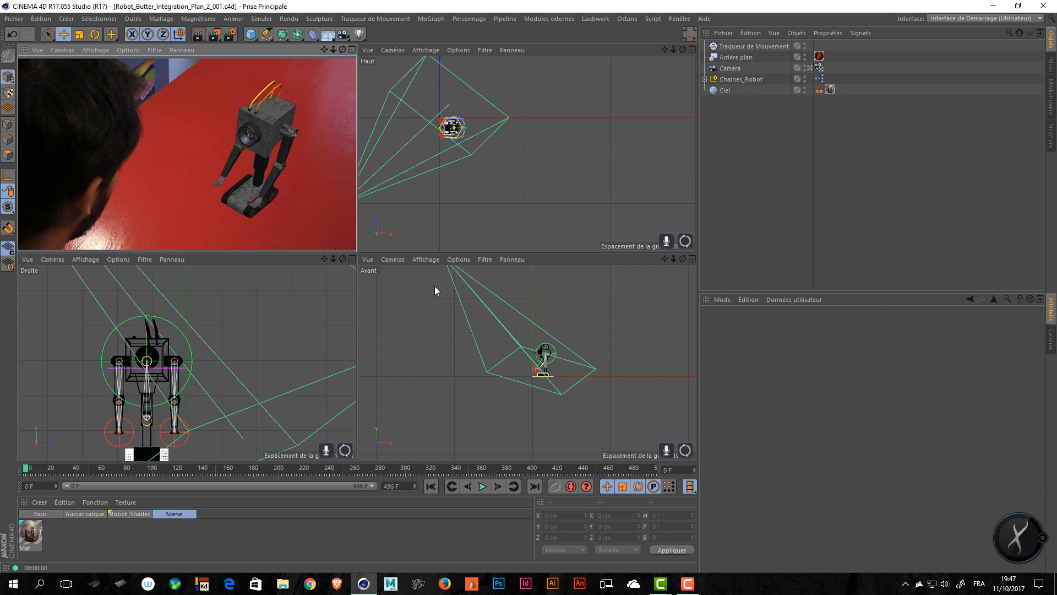
click(912, 160)
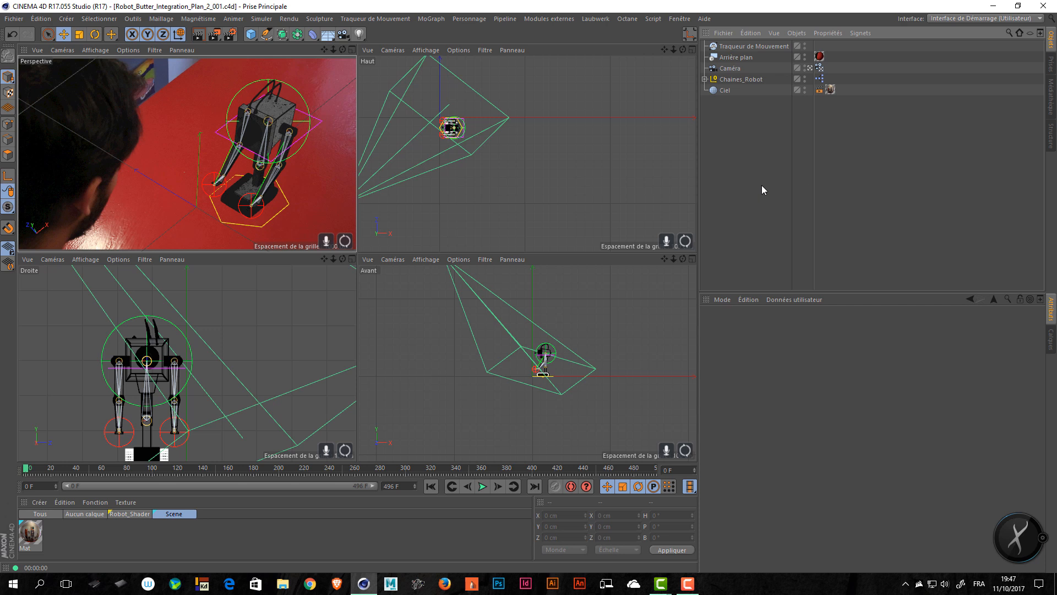
Step: Start saving the scene under a new name and create a Plan_03 folder inside 06_Integration
key(ctrl+shift+s)
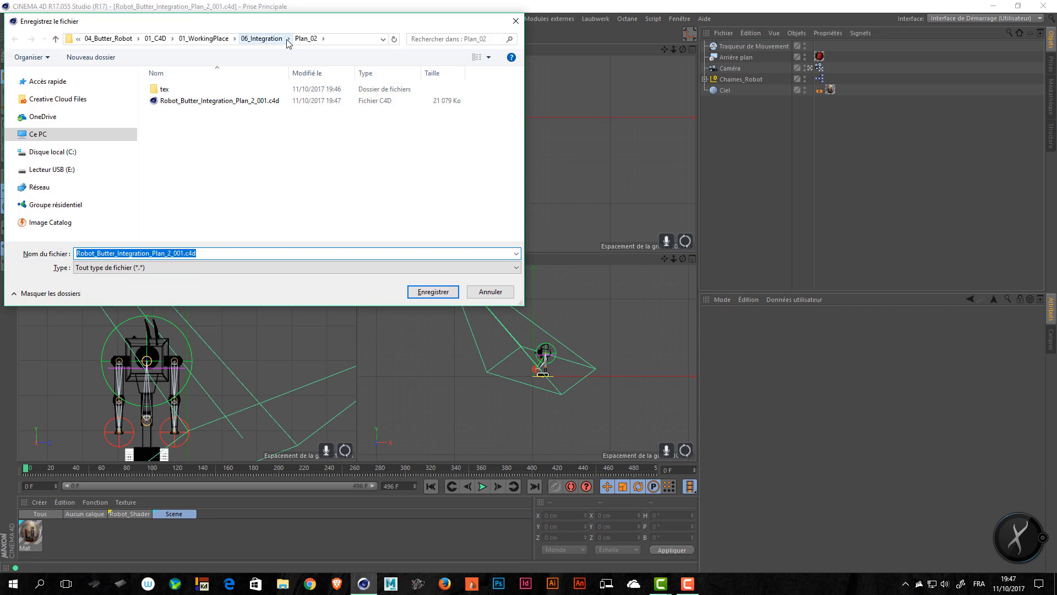
click(286, 39)
click(201, 210)
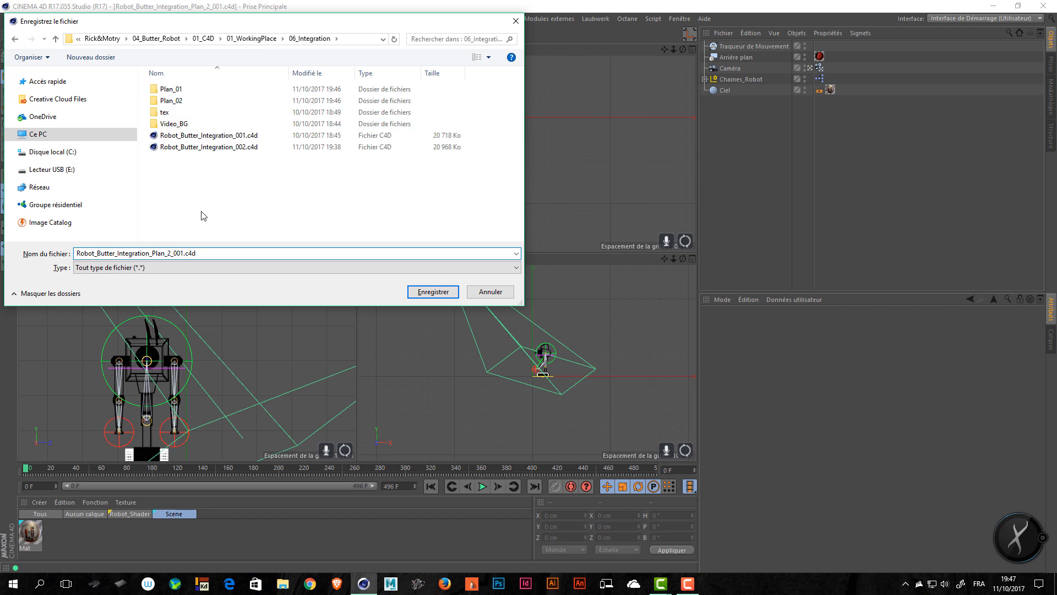
key(Down)
click(245, 187)
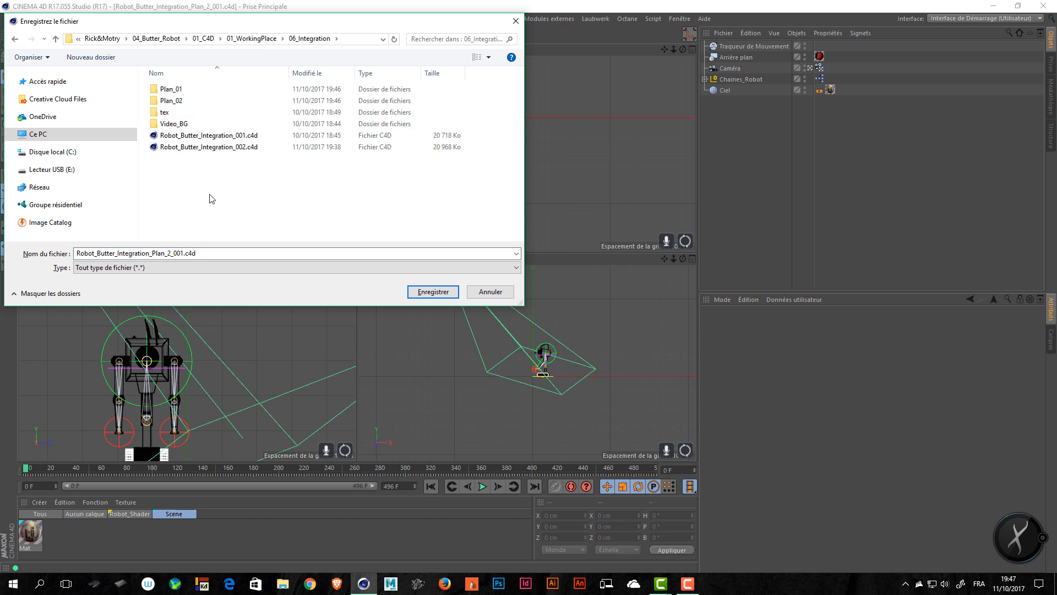
key(ctrl+shift+n)
text(Plan_03)
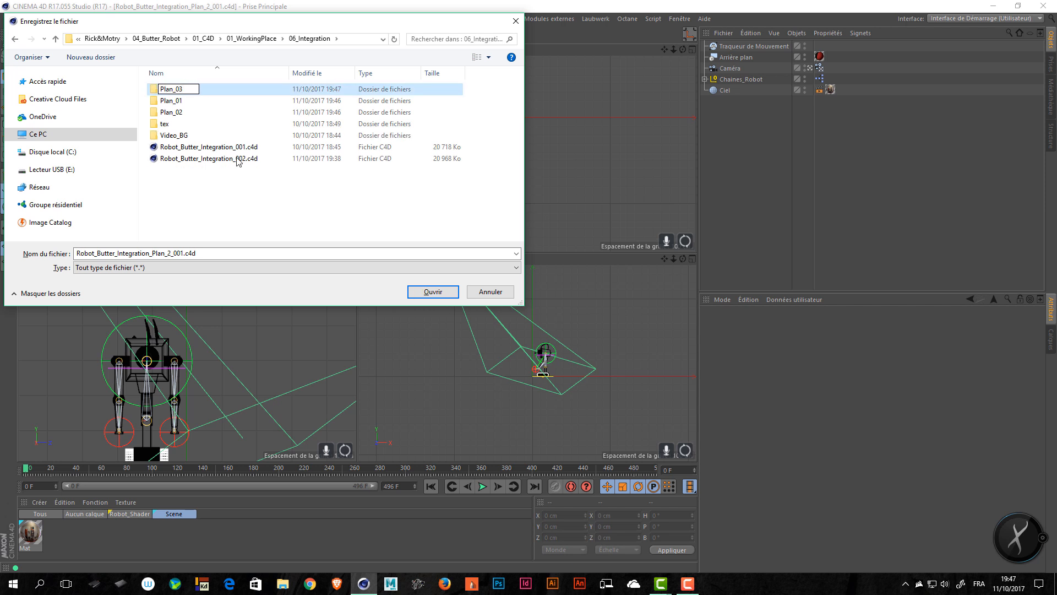
click(237, 85)
Step: Save the scene in the Plan_03 folder as Robot_Butter_Integration_Plan_3_001.c4d
click(196, 112)
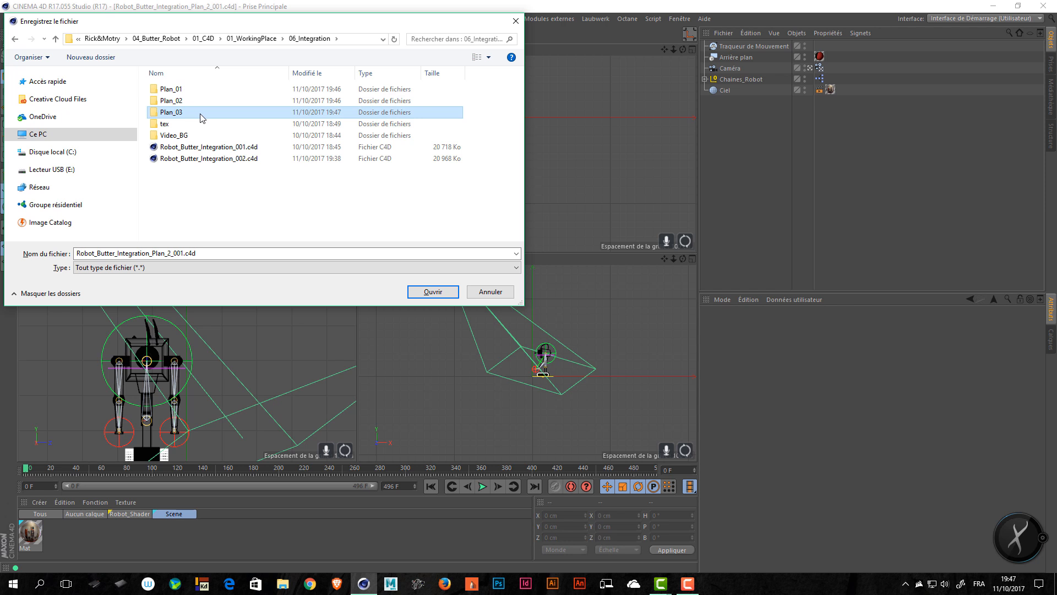
double_click(203, 113)
click(166, 253)
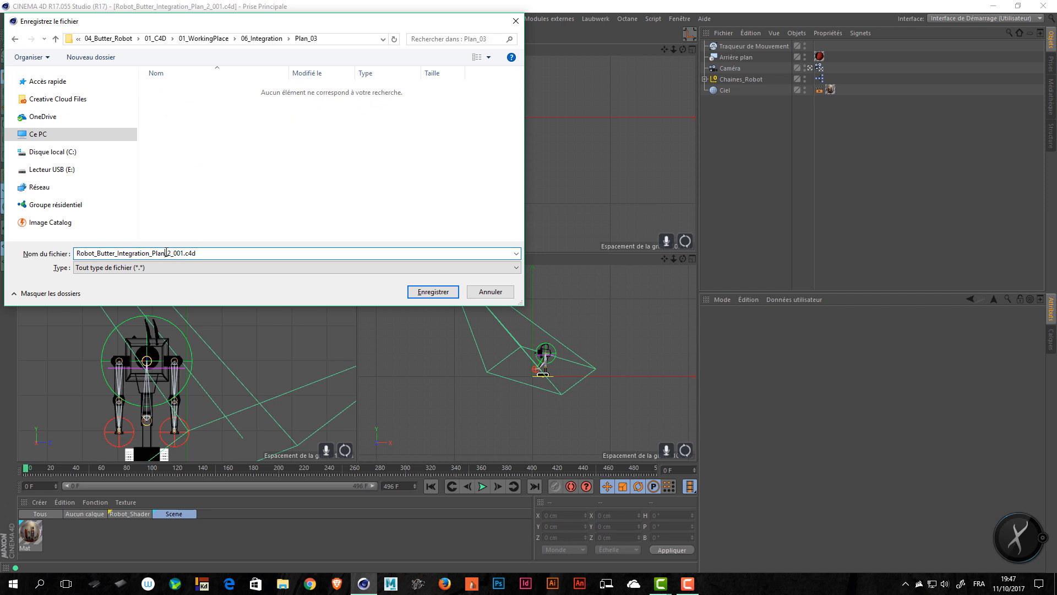
key(shift+Right)
text(3)
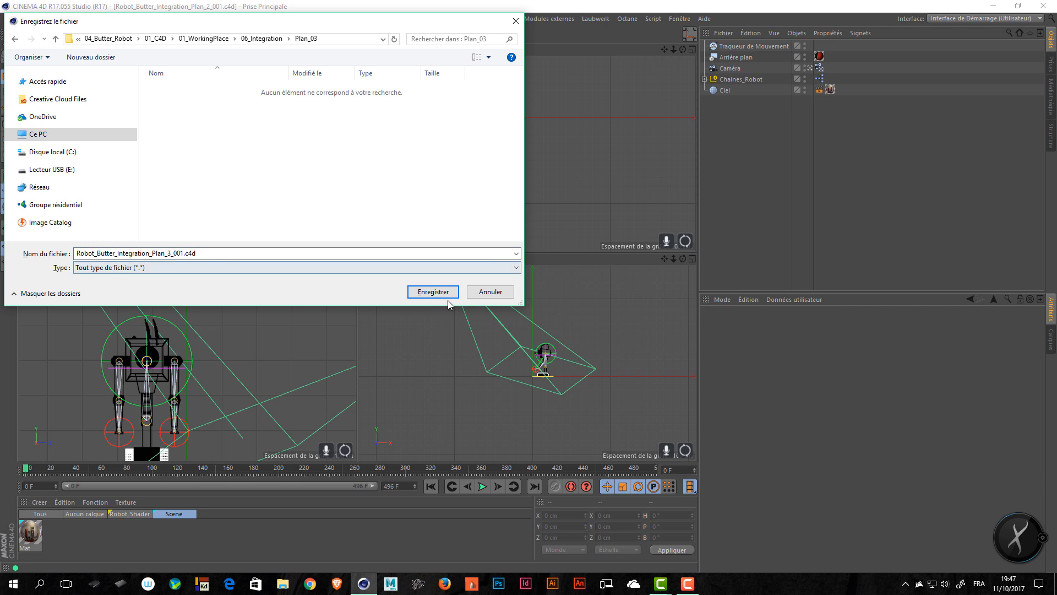
click(434, 293)
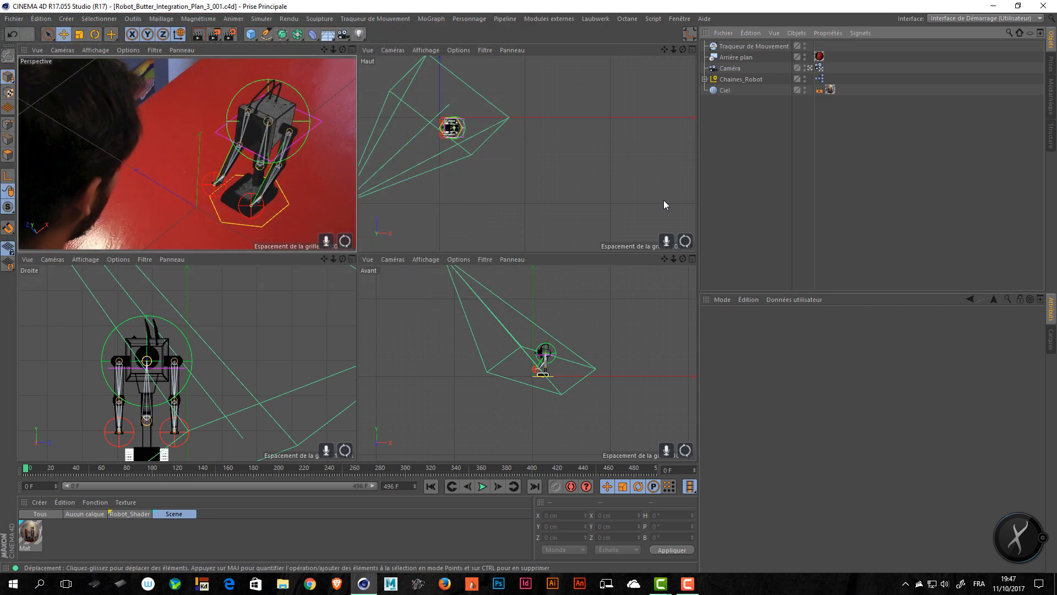
Step: Delete the motion tracker, the background object and the camera, keeping only the robot rig and the sky
click(736, 46)
key(Delete)
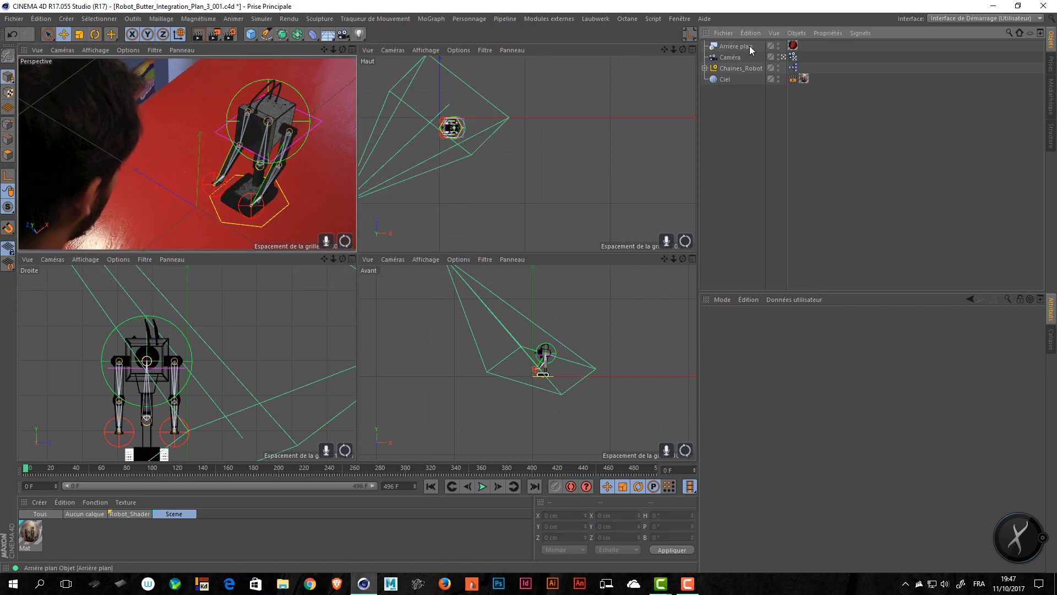
click(737, 46)
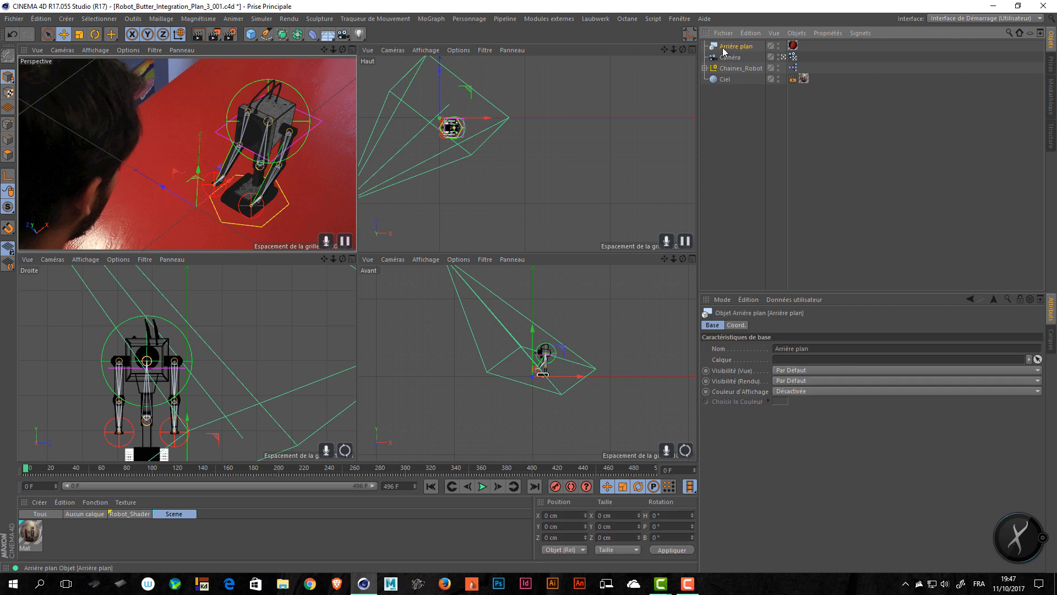
key(Delete)
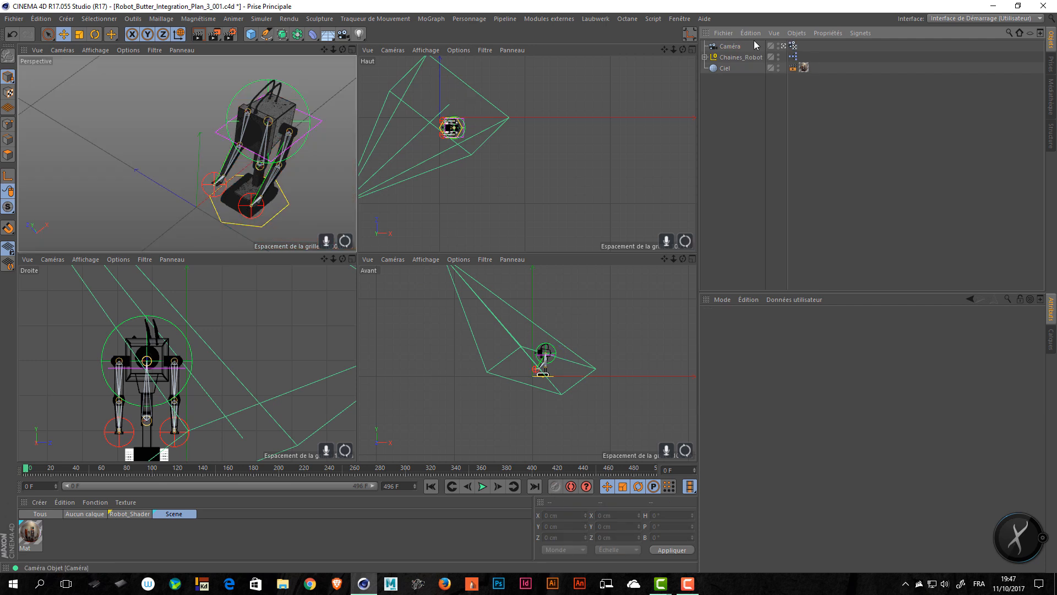
click(356, 54)
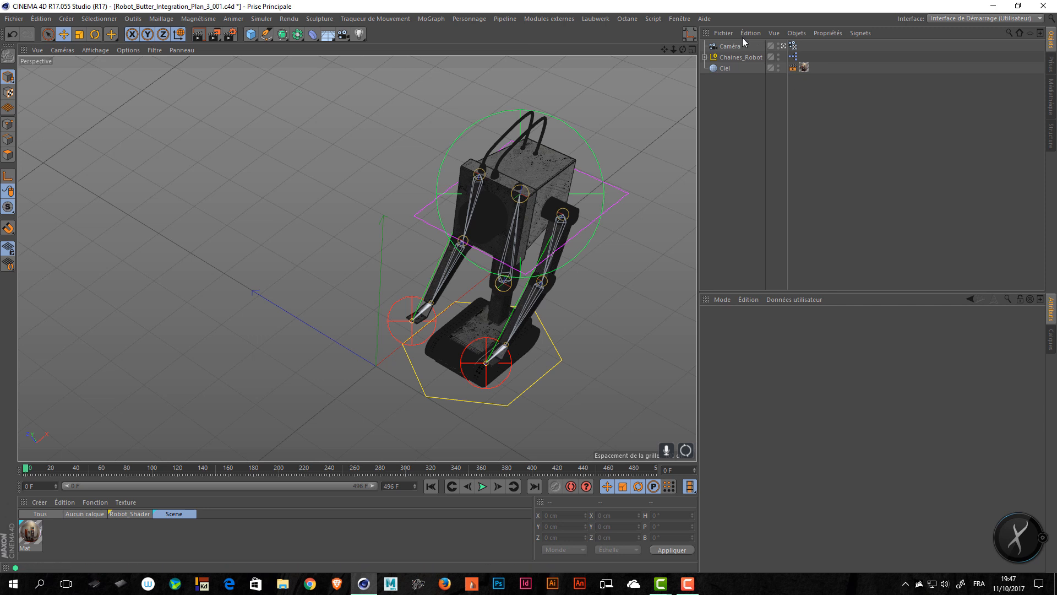
click(722, 47)
key(Delete)
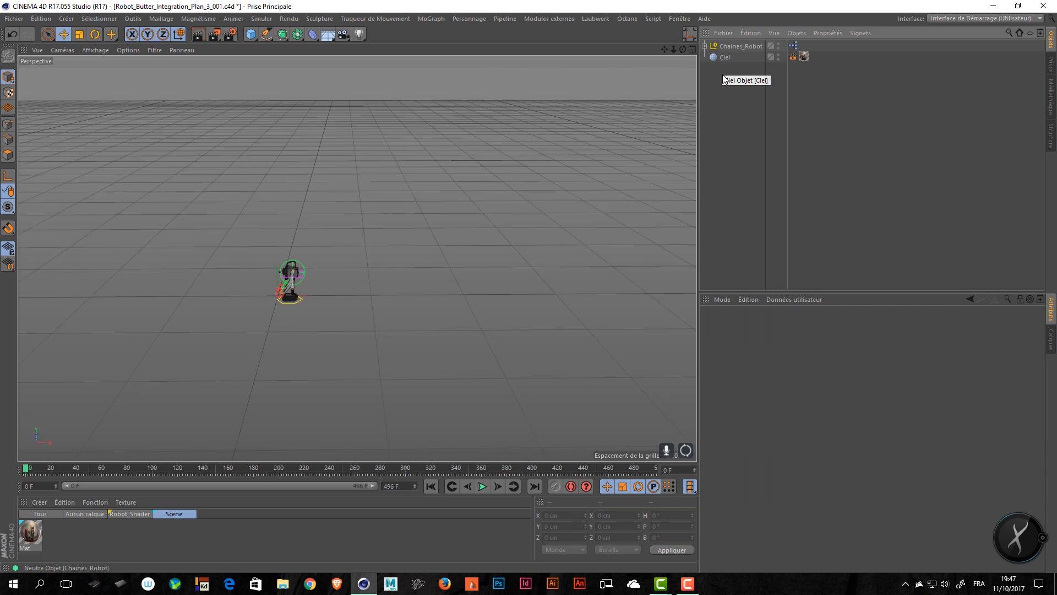
Step: Reset the Chaines_Robot null to the world origin by setting its X and Z positions to 0 cm
click(743, 46)
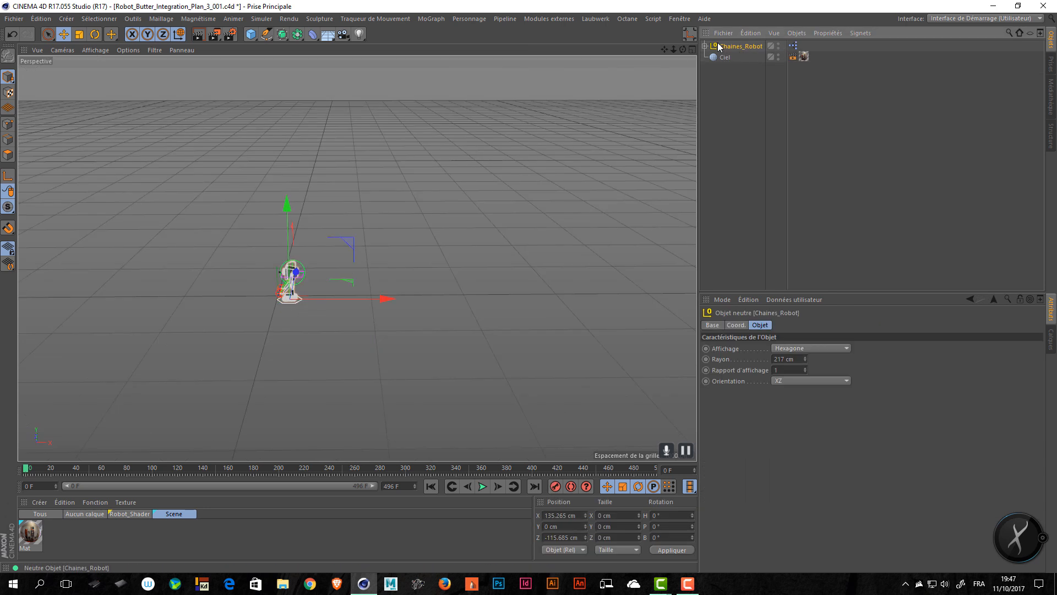
alt+right_drag(327, 225, 446, 249)
alt+drag(325, 329, 367, 397)
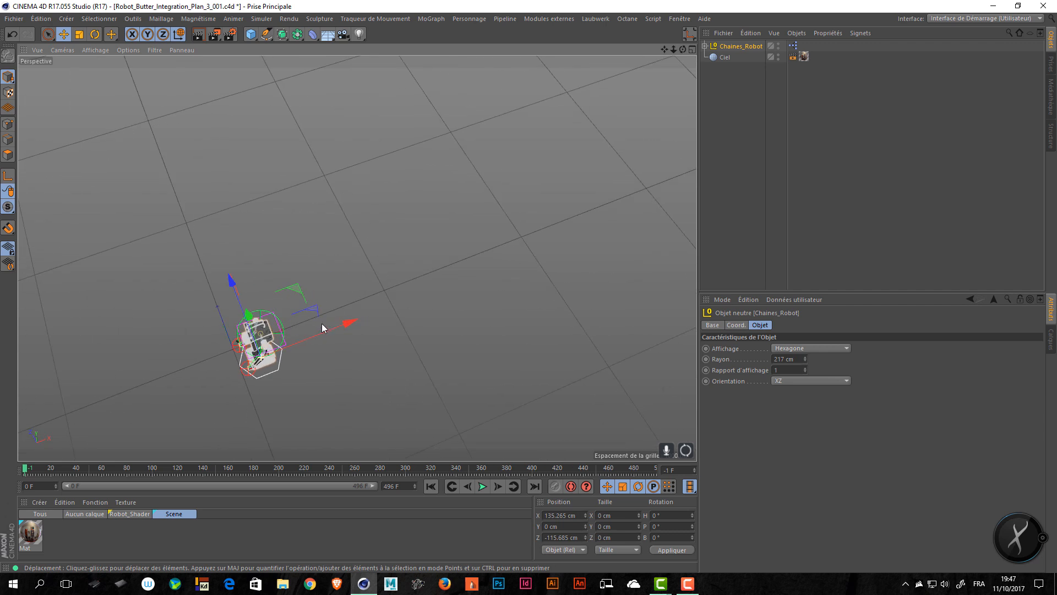
alt+middle_drag(190, 402, 288, 291)
alt+drag(289, 292, 301, 200)
scroll(384, 299, up, 5)
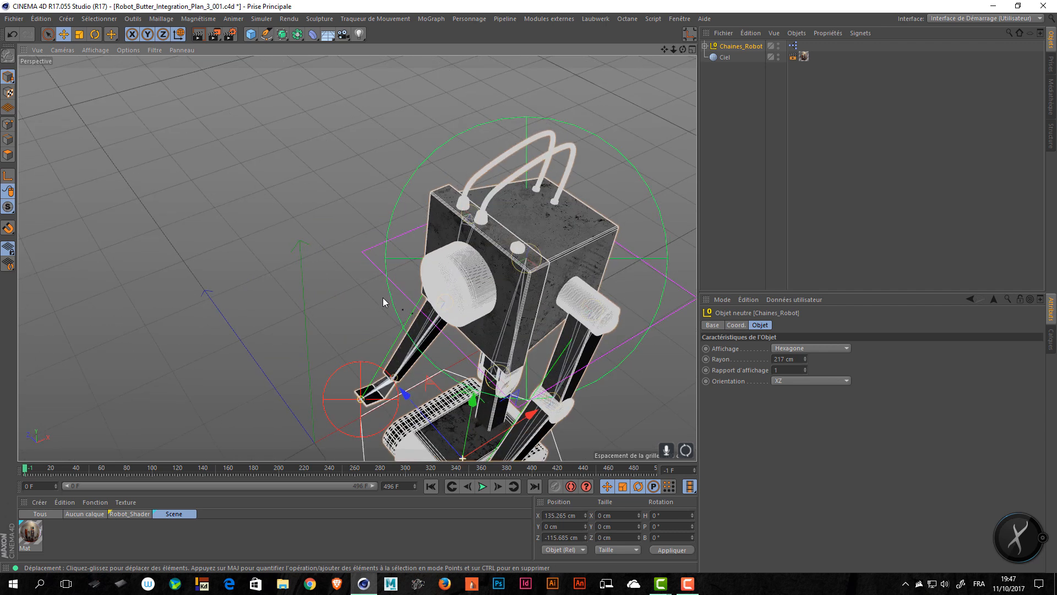
scroll(387, 273, down, 3)
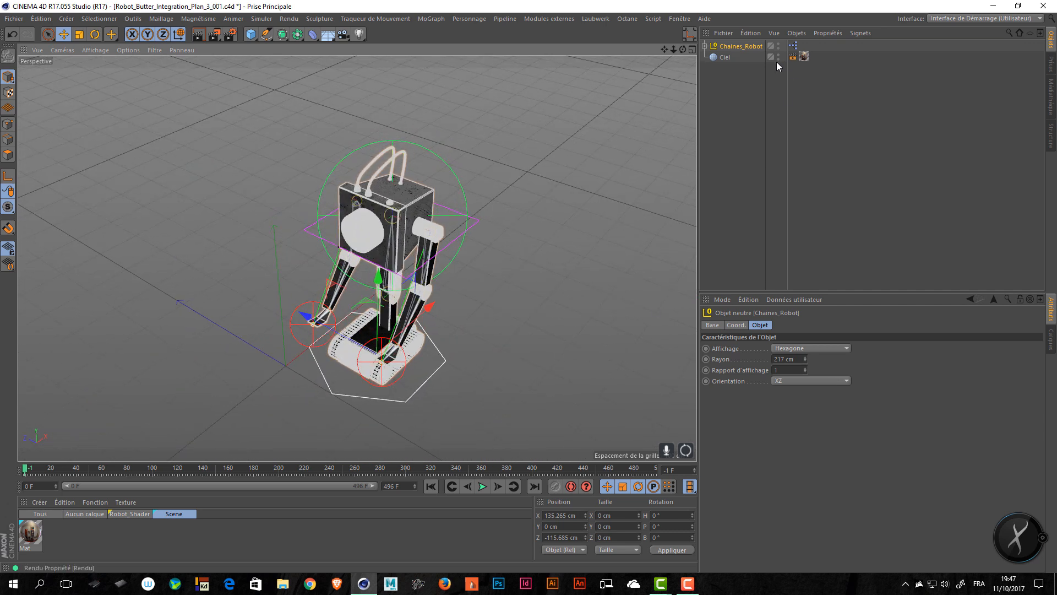
drag(577, 515, 519, 505)
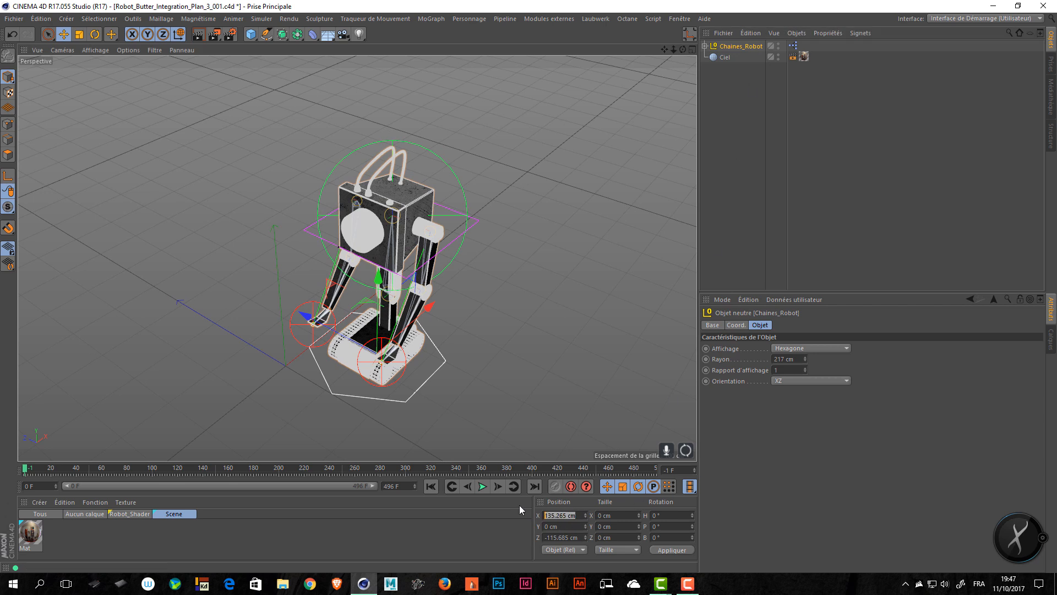
text(0)
key(Tab)
key(Tab)
text(0)
key(Return)
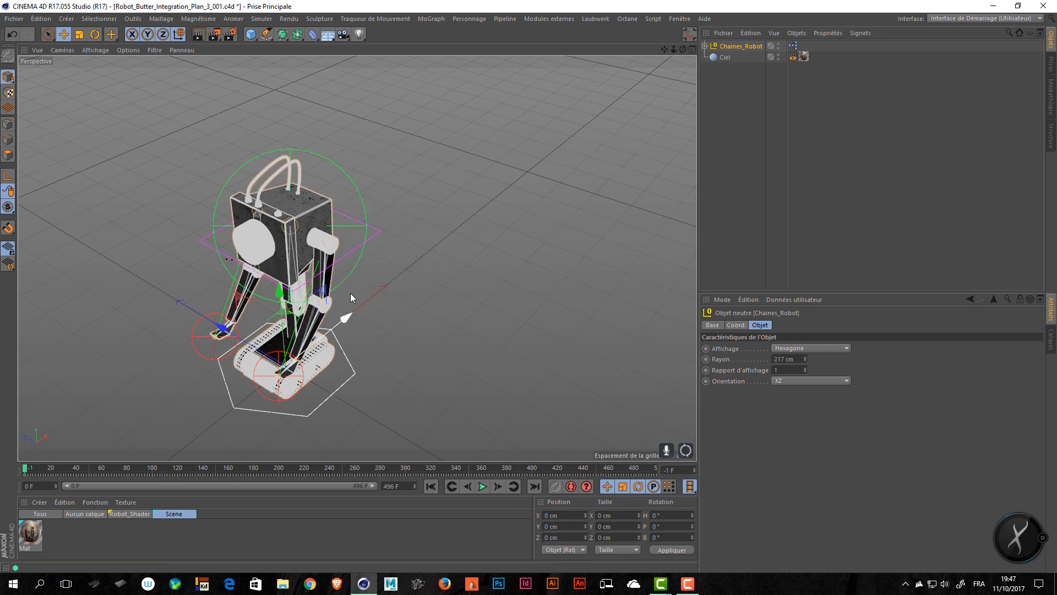
Step: Switch to File Explorer and open the Rick&Motry project's 04_Butter_Robot\00_Ref folder
alt+drag(350, 293, 485, 316)
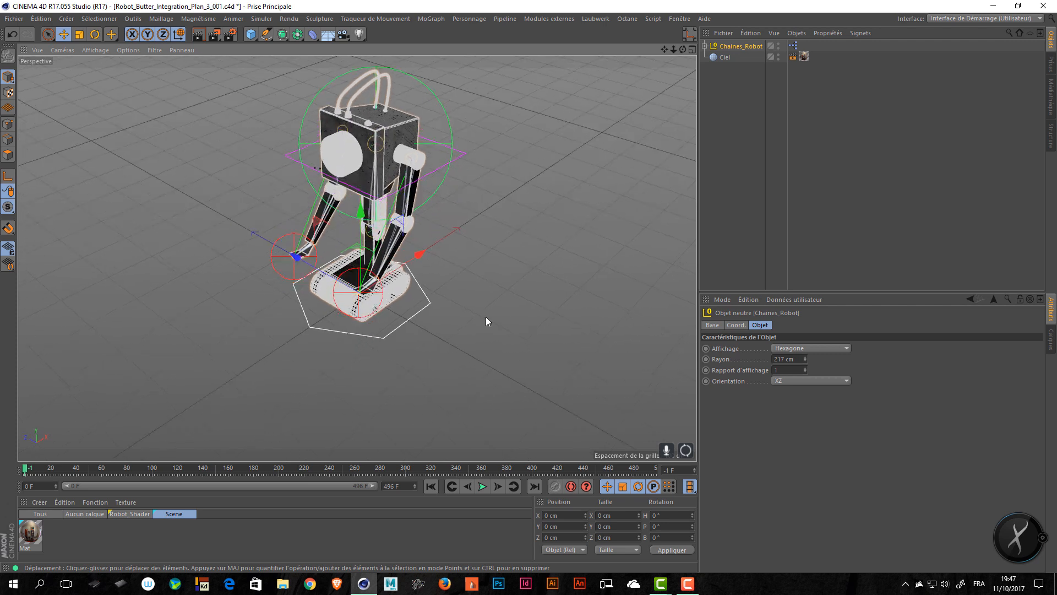
alt+drag(518, 260, 527, 313)
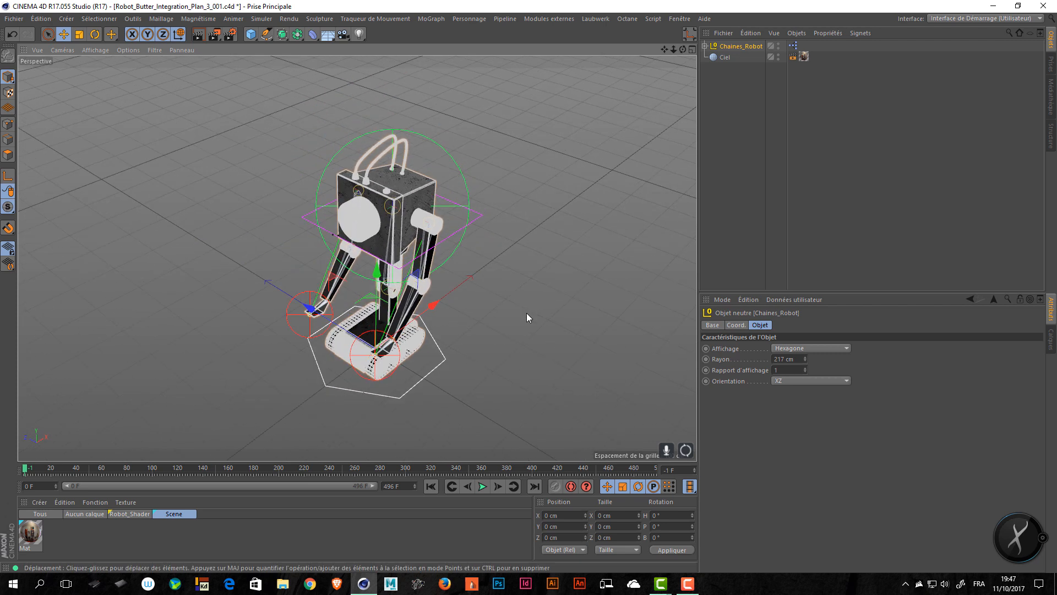
key(alt+Tab)
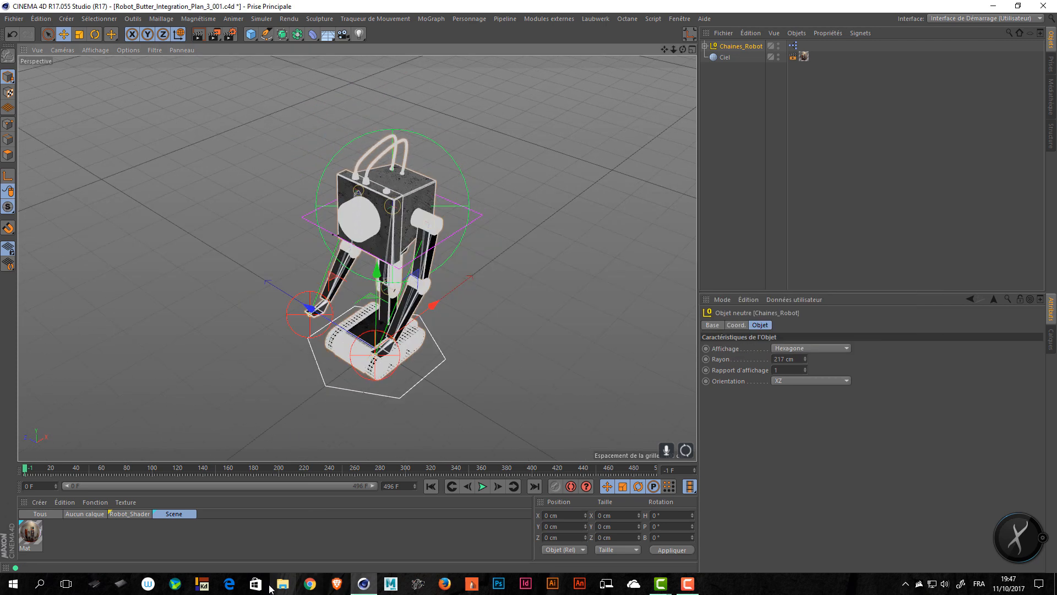
click(282, 584)
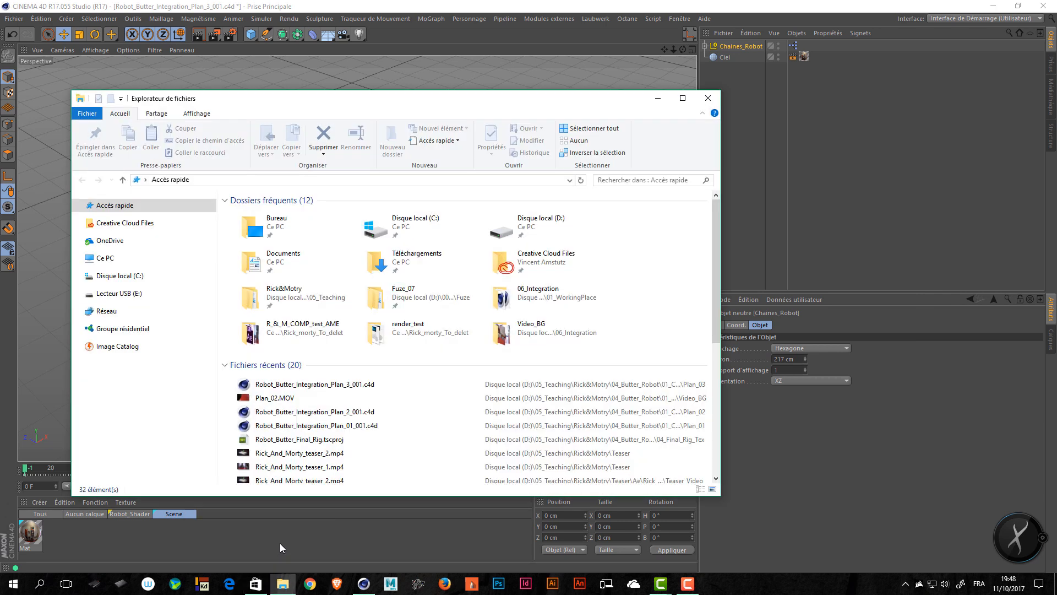
double_click(280, 291)
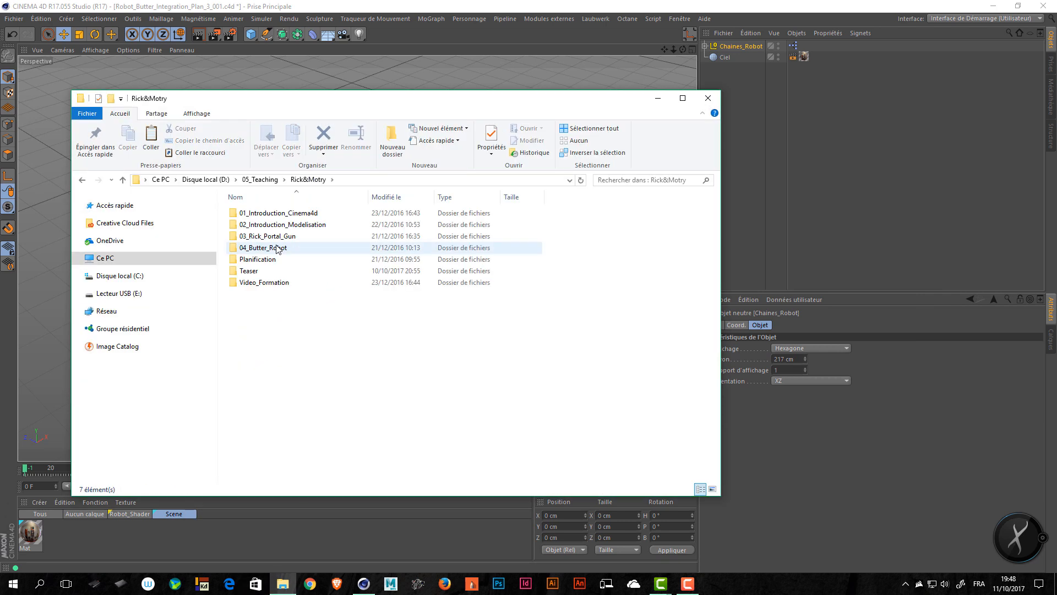
double_click(295, 238)
key(BackSpace)
double_click(295, 247)
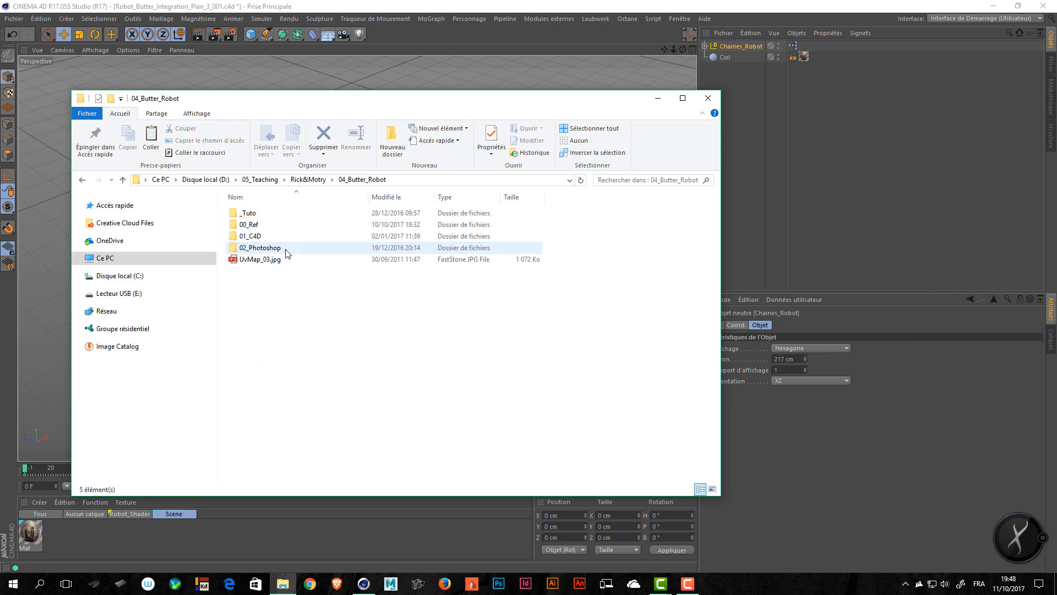
double_click(298, 225)
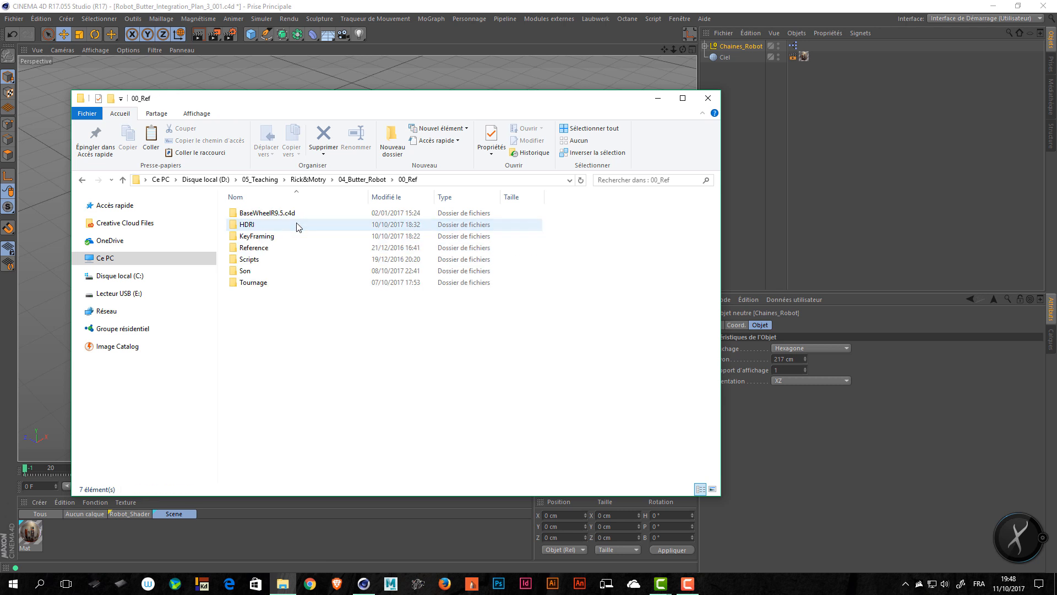
Step: Look over the reference screenshots in the KeyFraming folder and return to Cinema 4D
double_click(286, 259)
key(BackSpace)
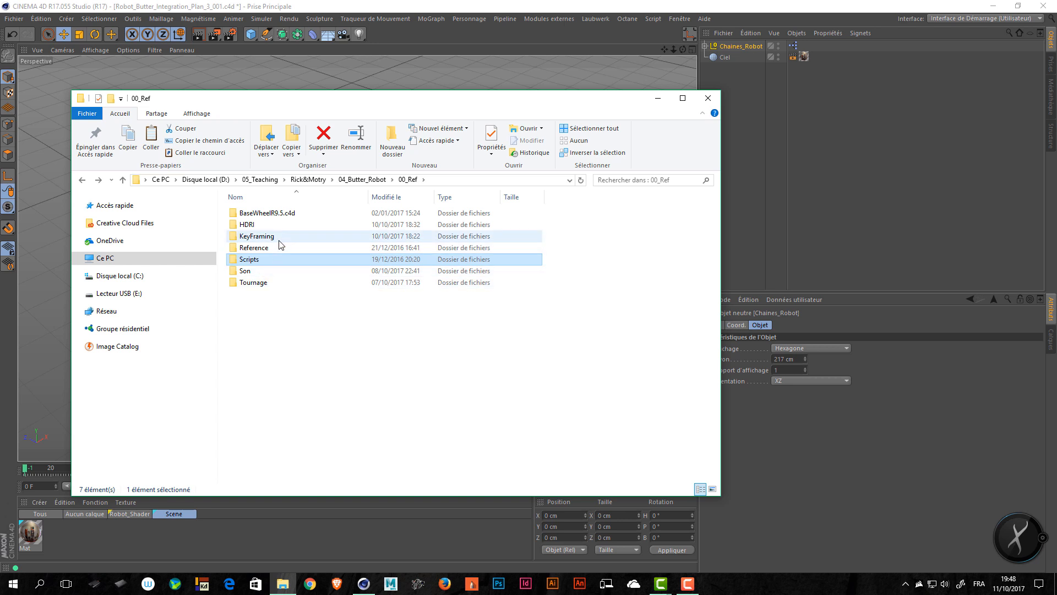
double_click(282, 242)
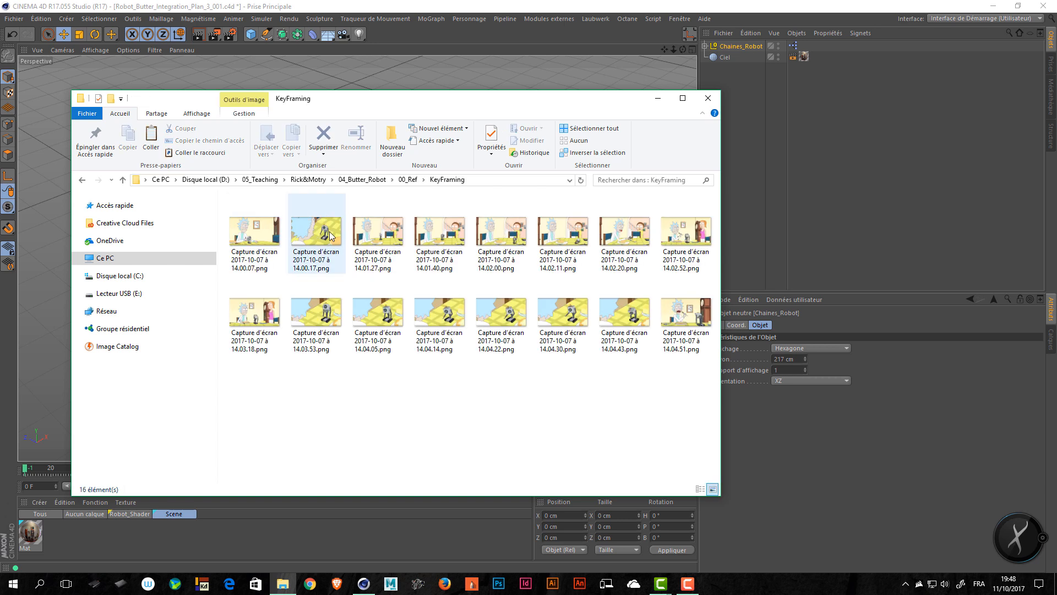
click(379, 259)
key(alt+Tab)
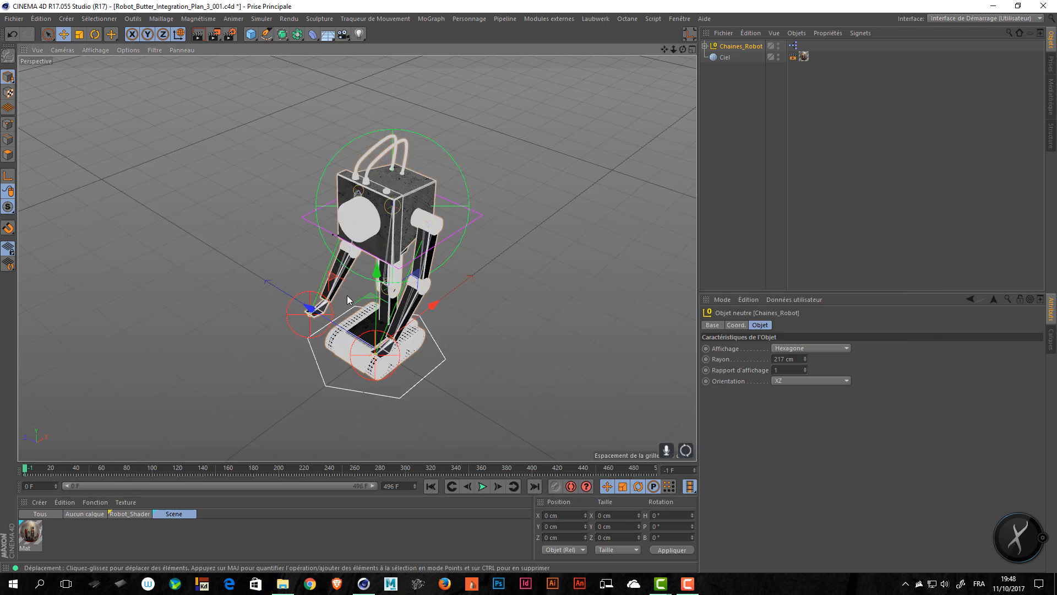
Step: Add a new camera to the scene and give it a Camera Calibrator (Calibrateur Caméra) tag
click(851, 211)
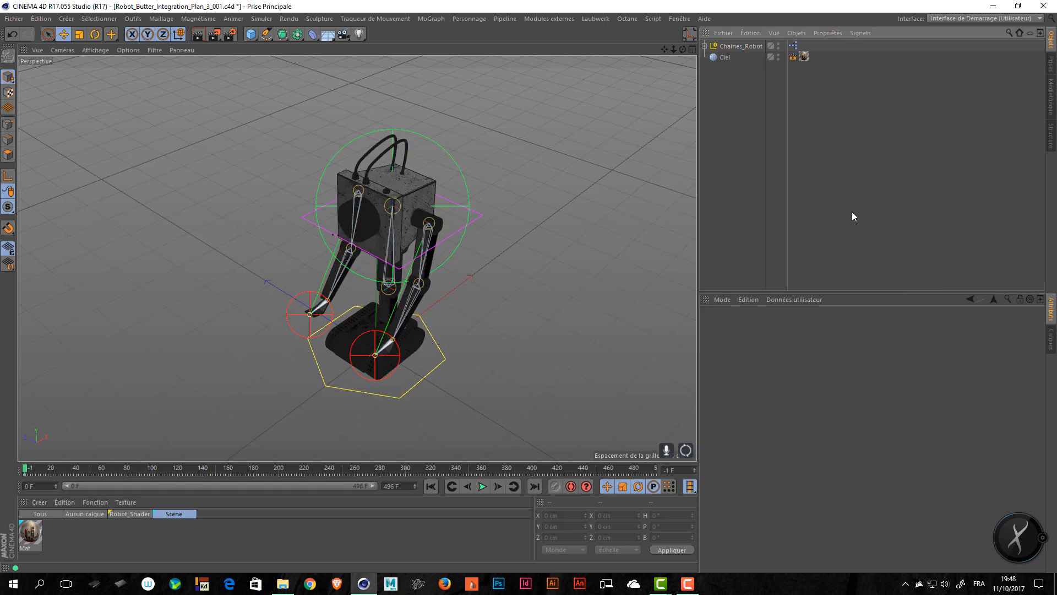
click(344, 34)
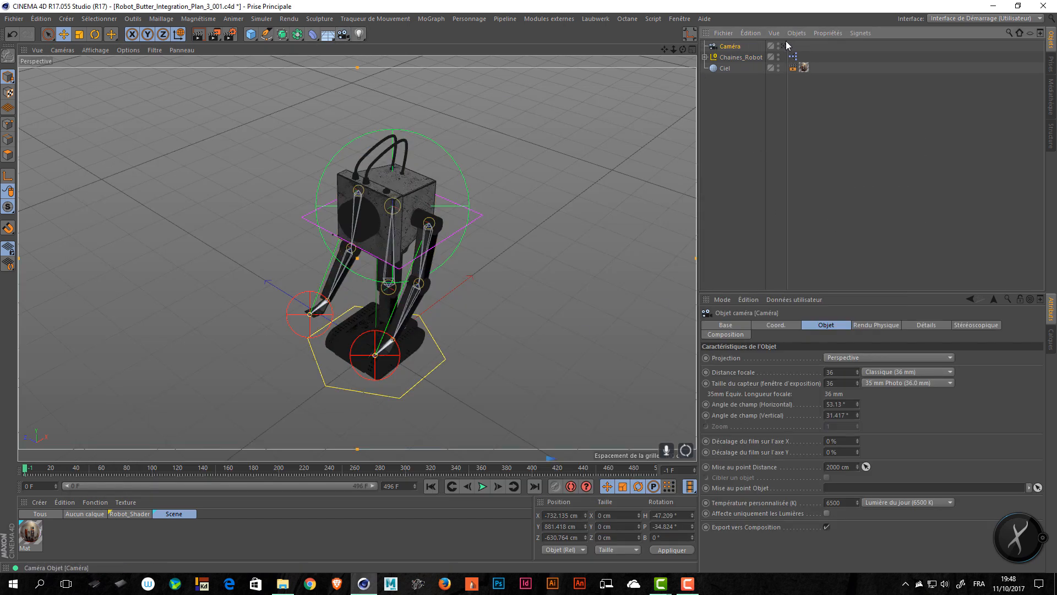
right_click(726, 50)
mouse_move(751, 55)
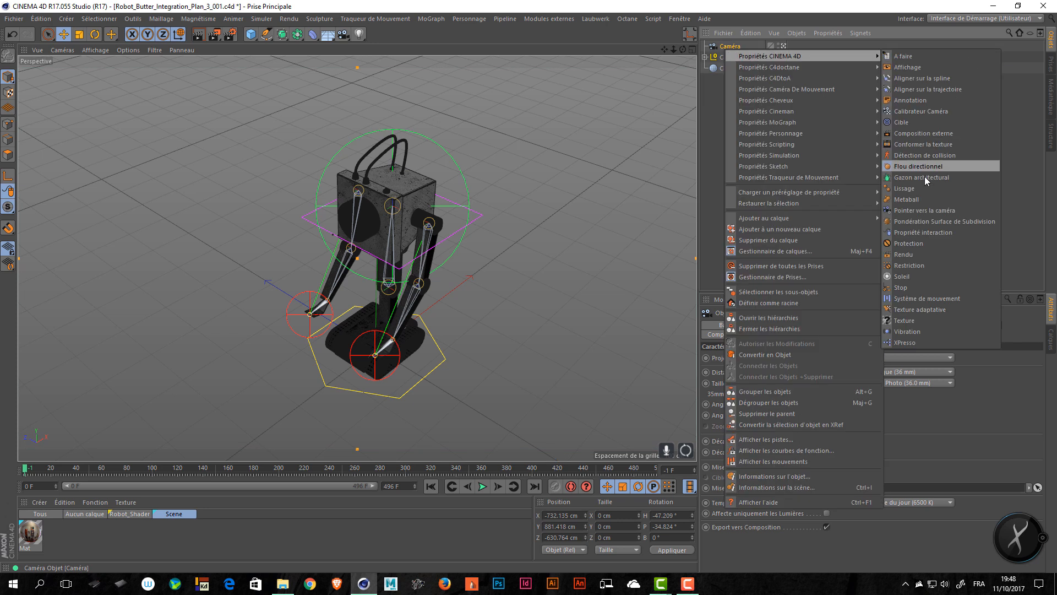
click(931, 110)
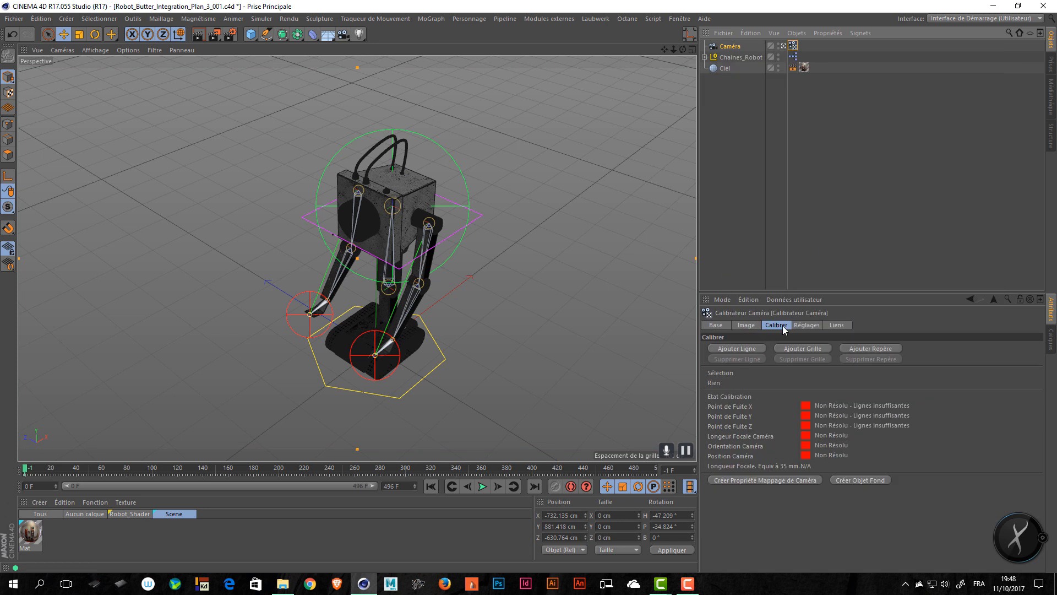
Step: Load Plan_03.MOV from the Video_BG folder as the camera calibrator's image
click(746, 325)
click(1034, 348)
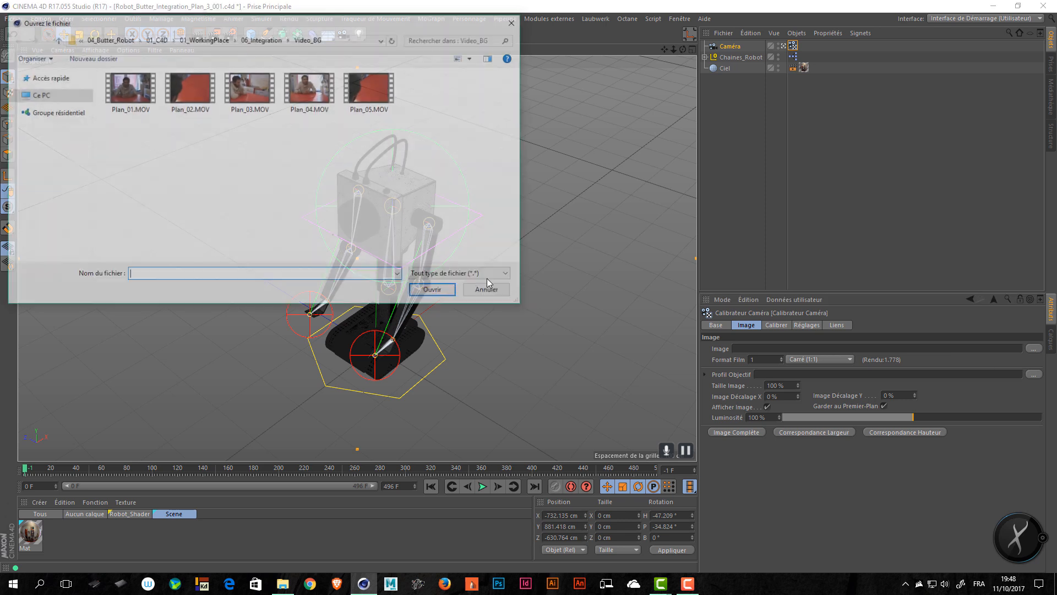
click(252, 86)
click(435, 292)
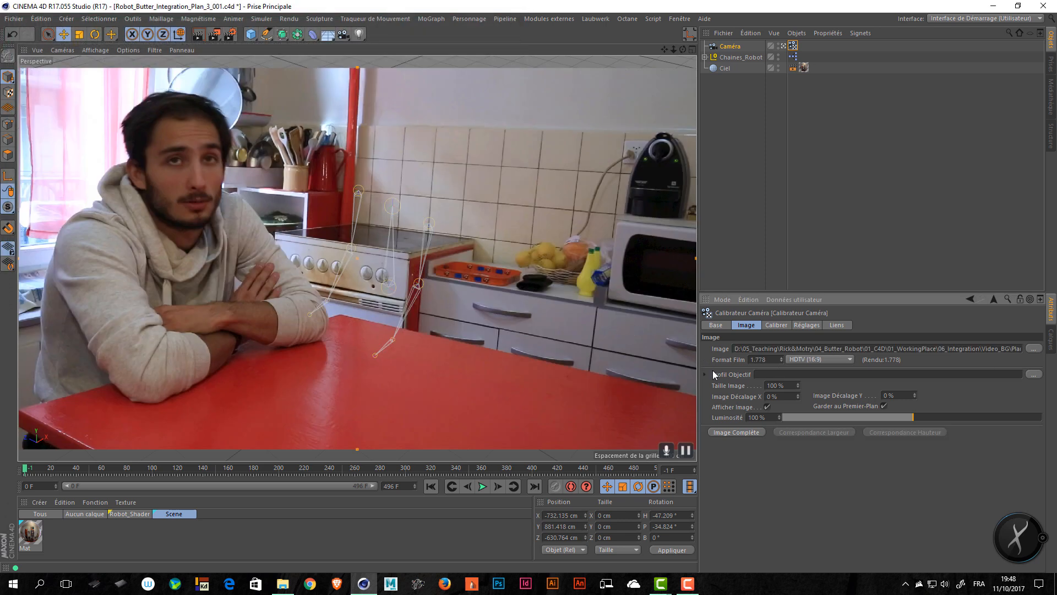
Step: Add a calibration line along the red table's back edge beside the kitchen cabinets and assign it to the Z axis
click(779, 324)
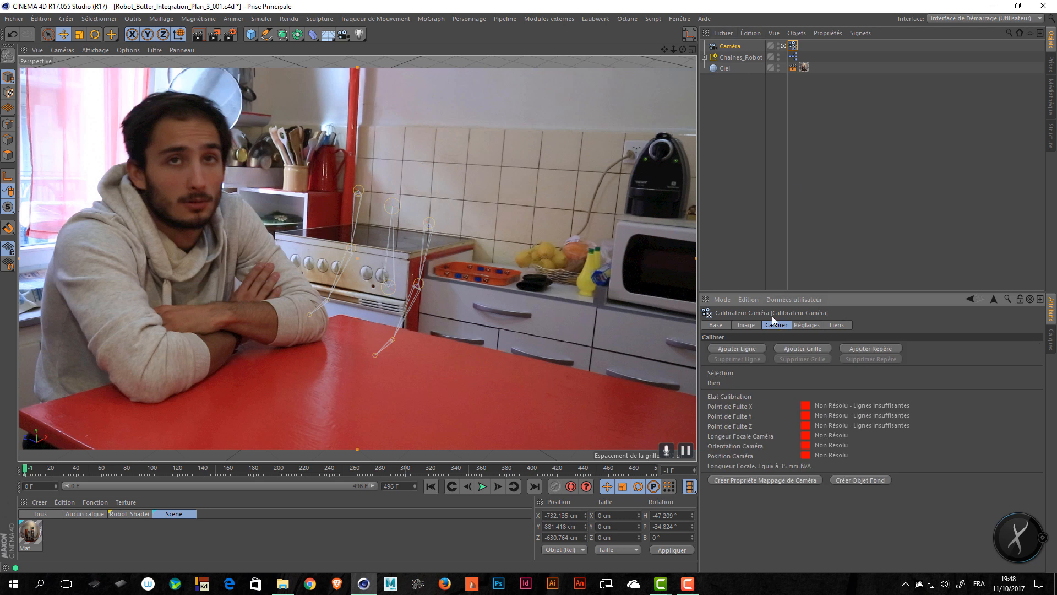
click(743, 353)
drag(561, 324, 689, 394)
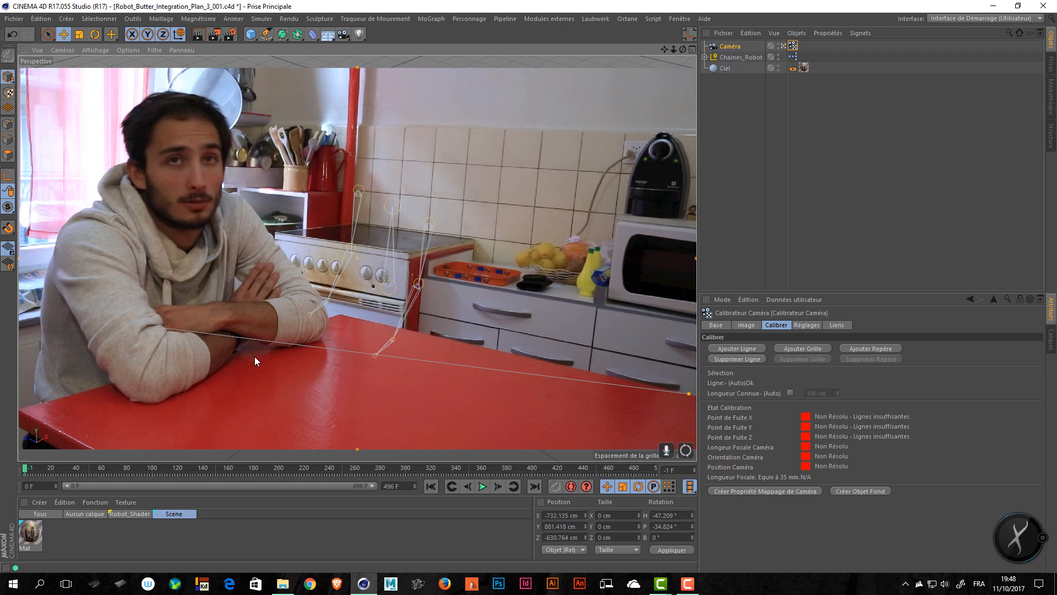
drag(155, 326, 344, 315)
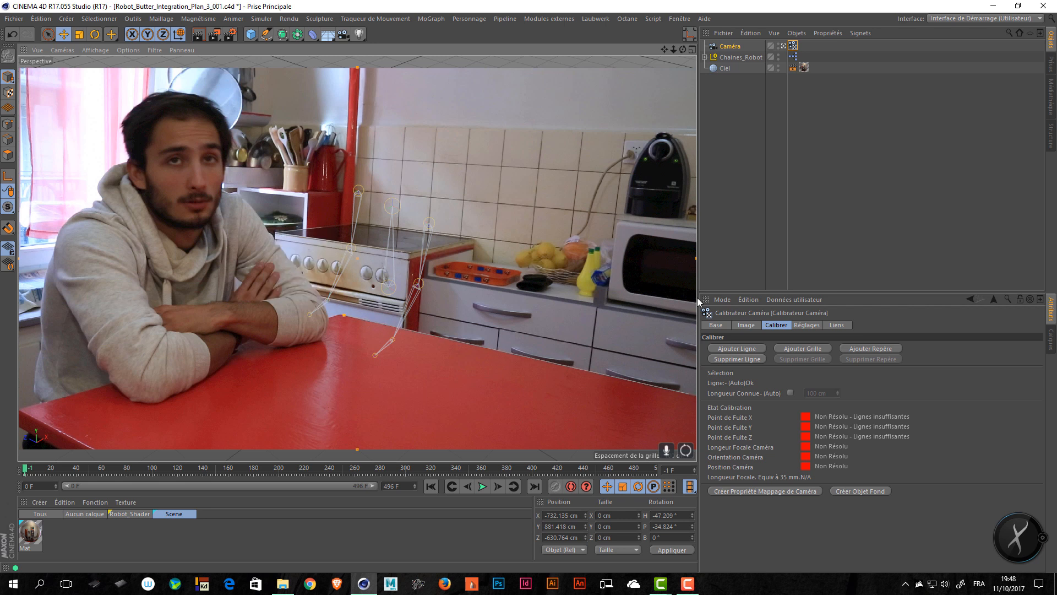
click(587, 370)
click(587, 370)
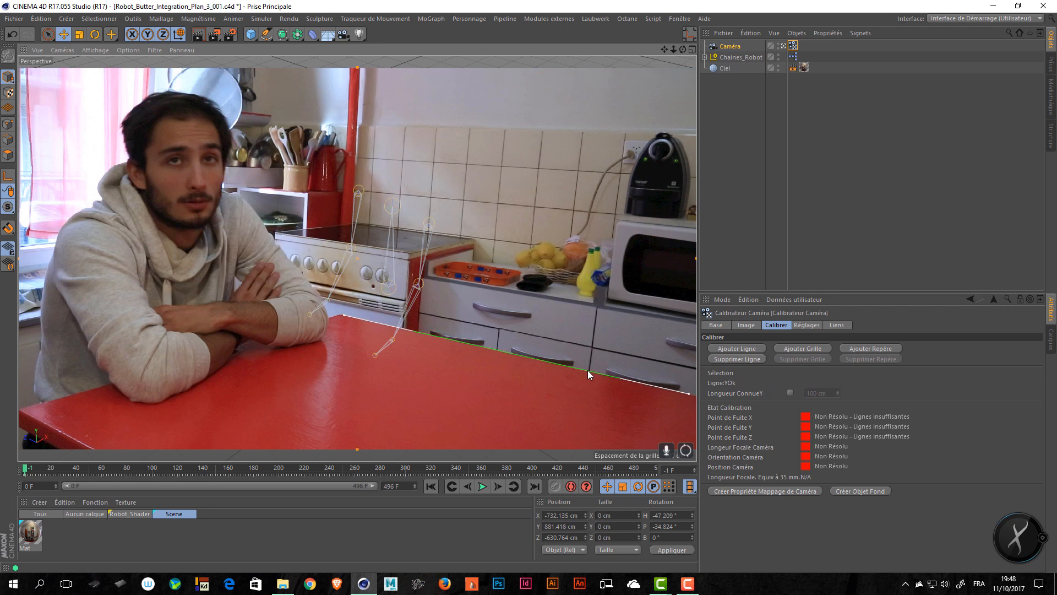
click(529, 358)
Step: Add a calibration line along a vertical tile joint on the back wall and assign it to the Y axis
click(737, 349)
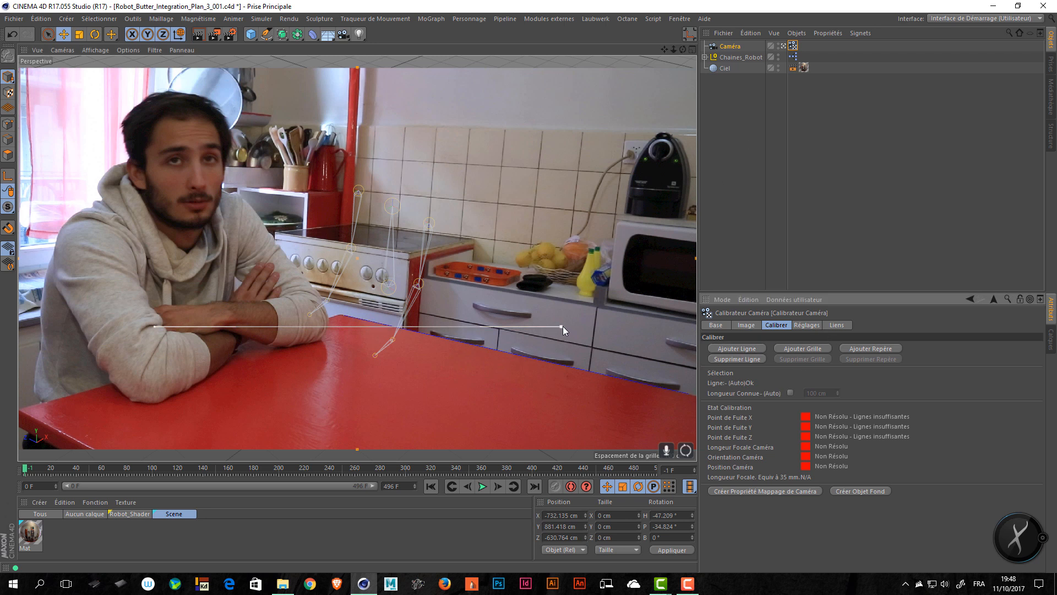
drag(560, 326, 436, 127)
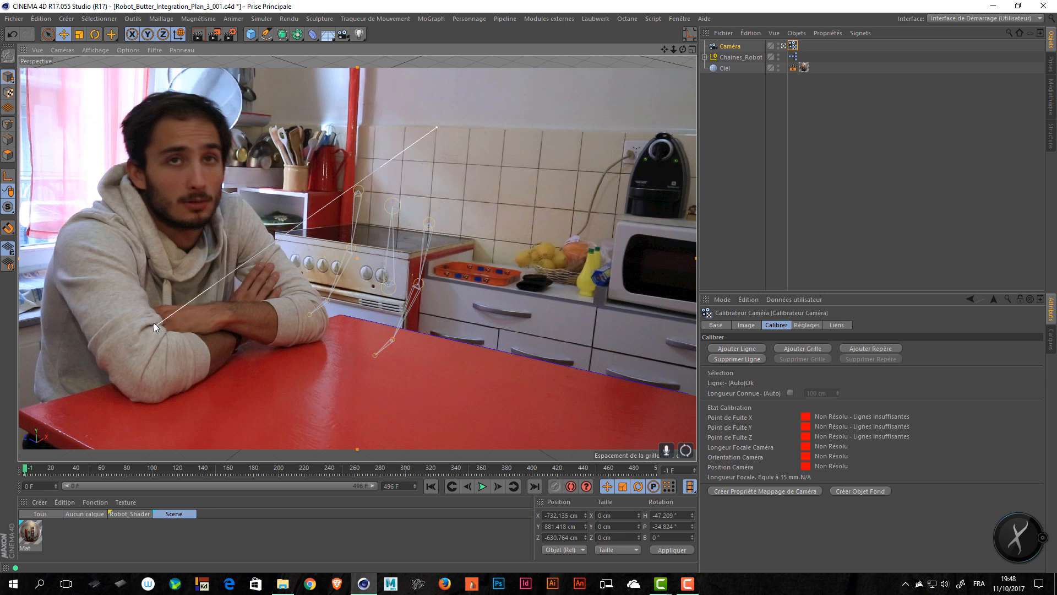
drag(154, 326, 425, 233)
drag(379, 277, 384, 273)
click(431, 176)
Step: Add a calibration line along the top edge of the wall tiles and assign it to the Z axis
click(737, 348)
drag(561, 329, 694, 136)
drag(155, 325, 362, 126)
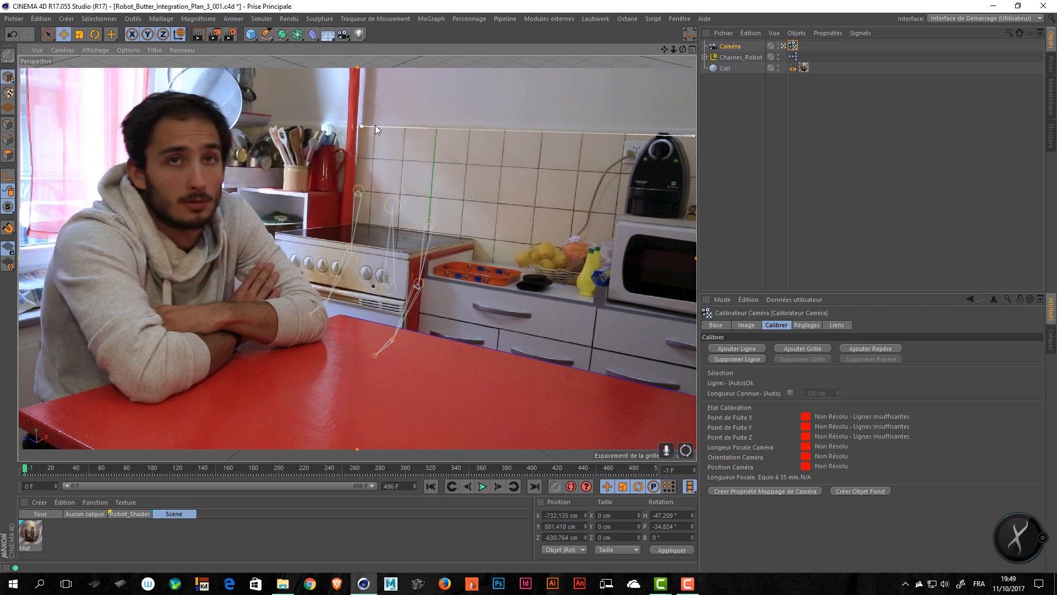
click(504, 132)
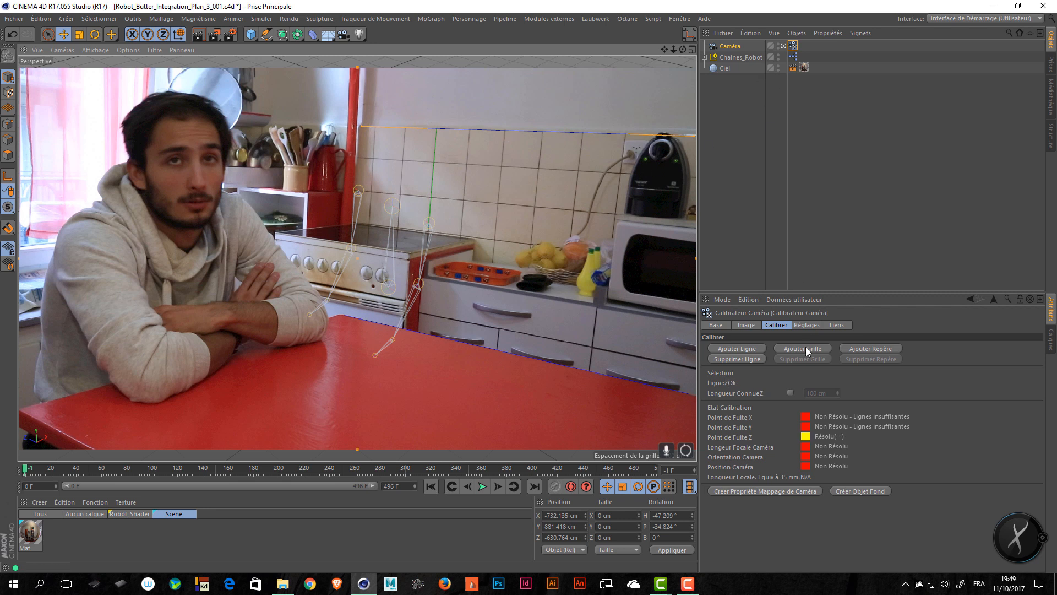
Step: Add a calibration line down the vertical edge between the kitchen cabinets and assign it to the Y axis
click(737, 348)
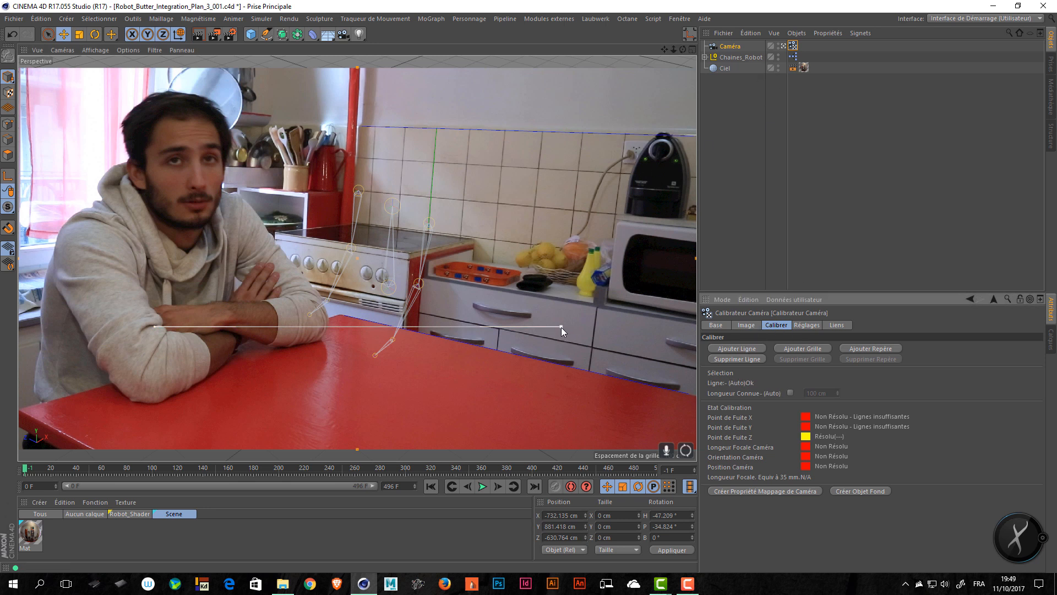
drag(561, 327, 596, 307)
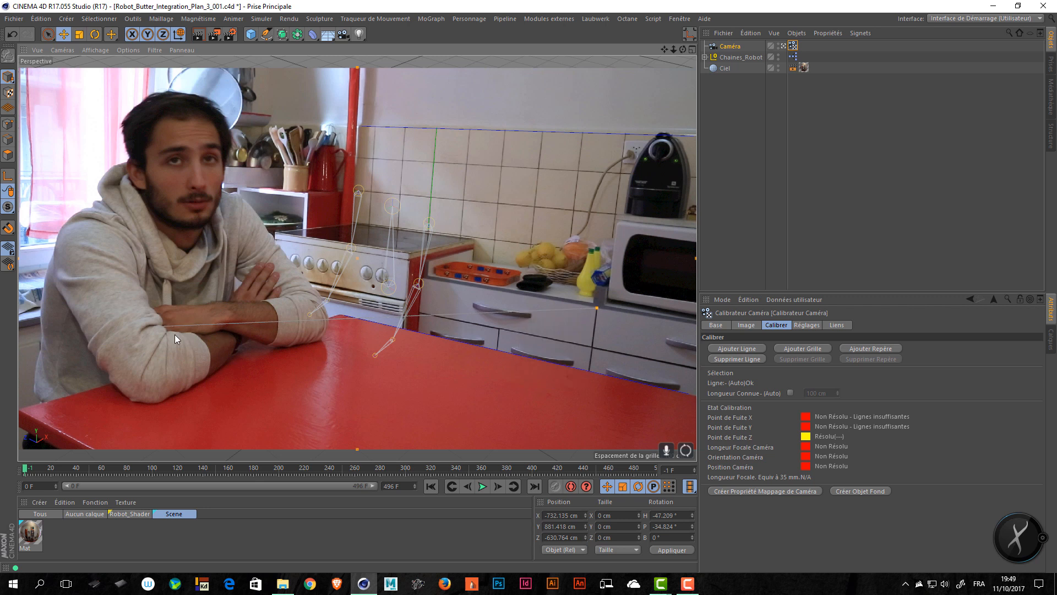
drag(154, 327, 589, 369)
click(595, 341)
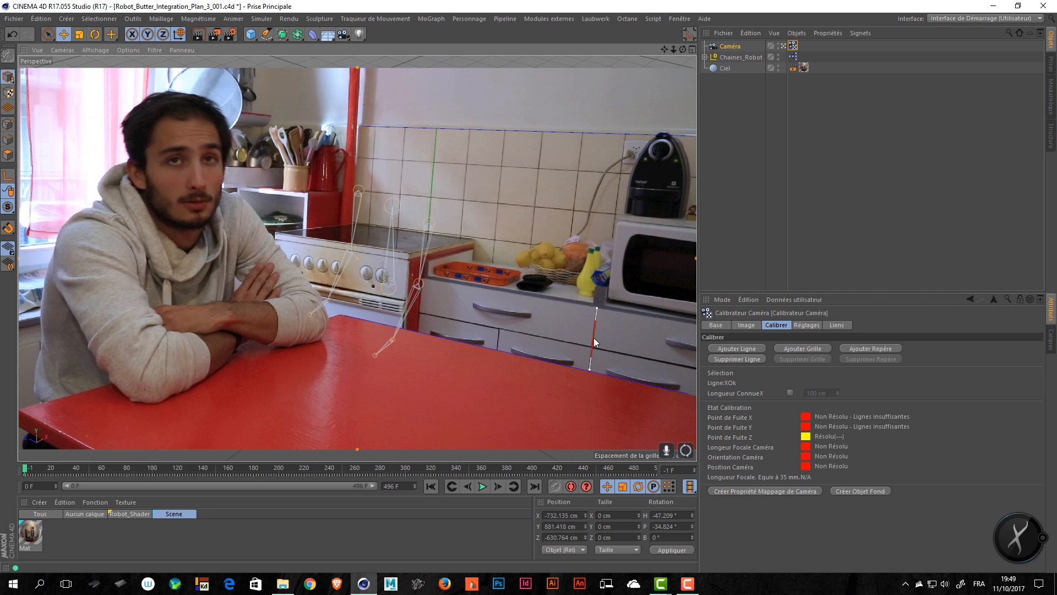
click(595, 342)
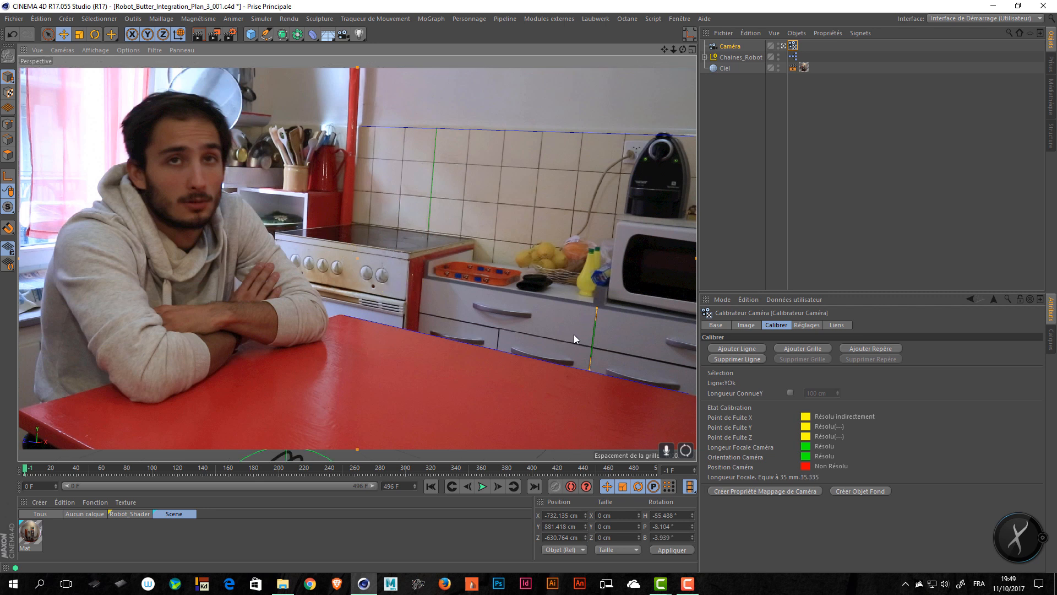
Step: Add a calibration line along the table edge beneath the man's arms, ending at the table corners, and assign it to the X axis
click(753, 353)
drag(153, 326, 339, 314)
drag(154, 326, 20, 409)
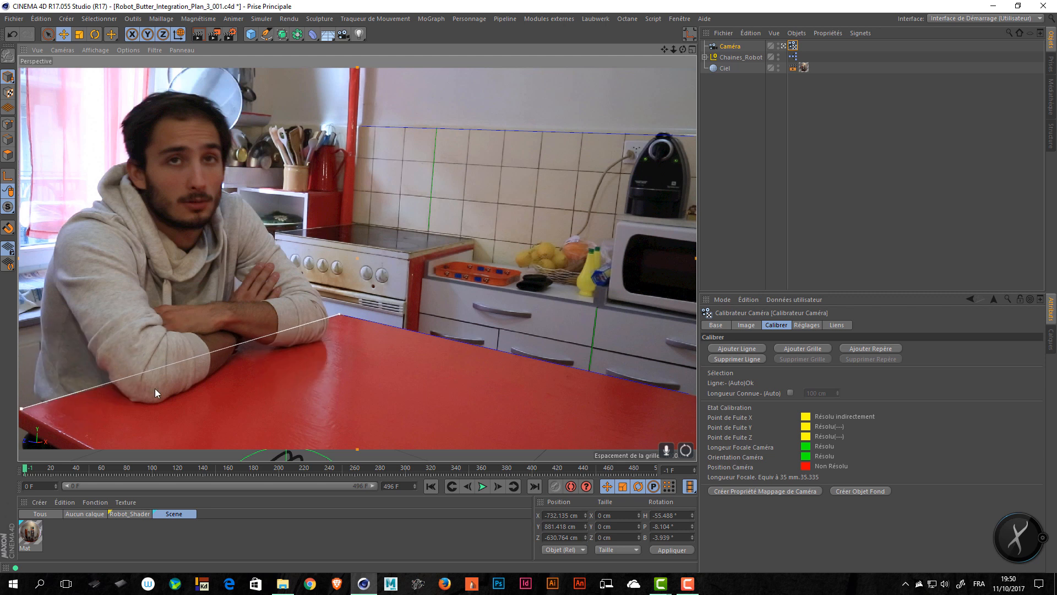
click(250, 339)
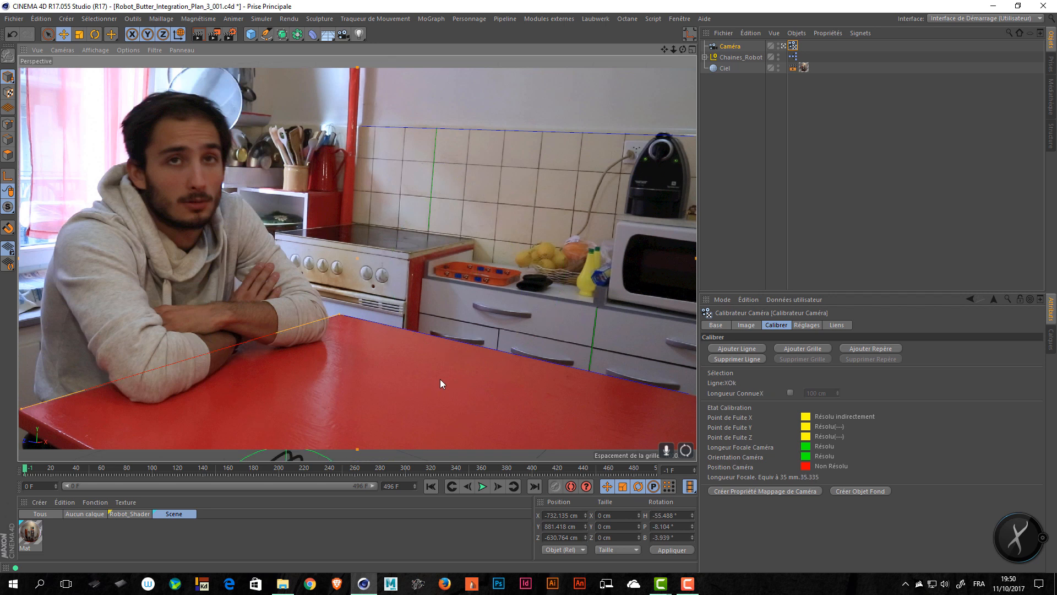
Step: Add a calibration line along the short side edge of the stove top and assign it to the X axis
click(745, 350)
drag(561, 327, 474, 238)
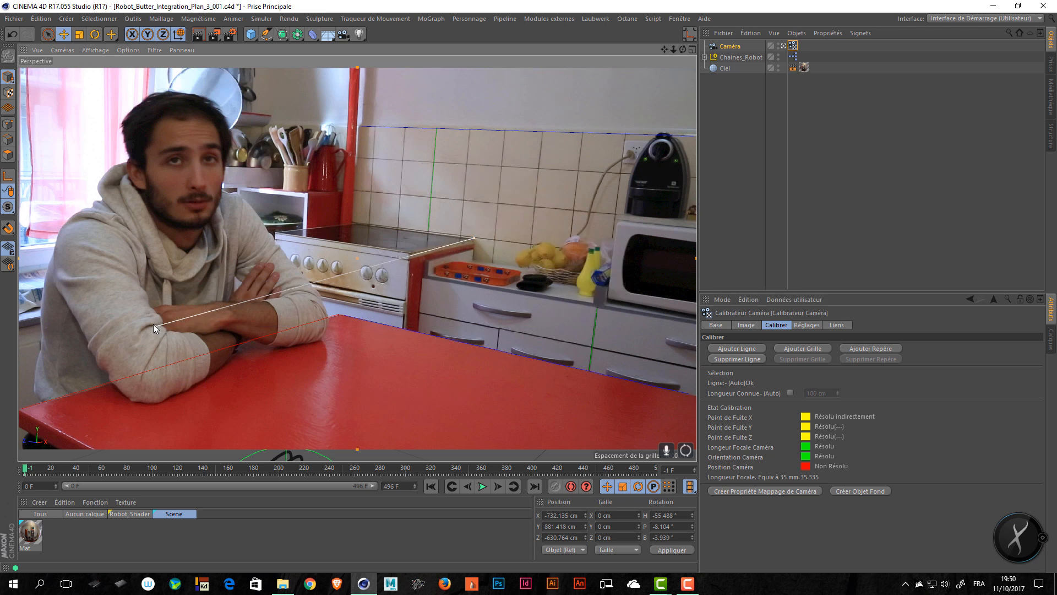
drag(154, 325, 410, 252)
shift+click(443, 248)
shift+click(442, 248)
shift+click(442, 249)
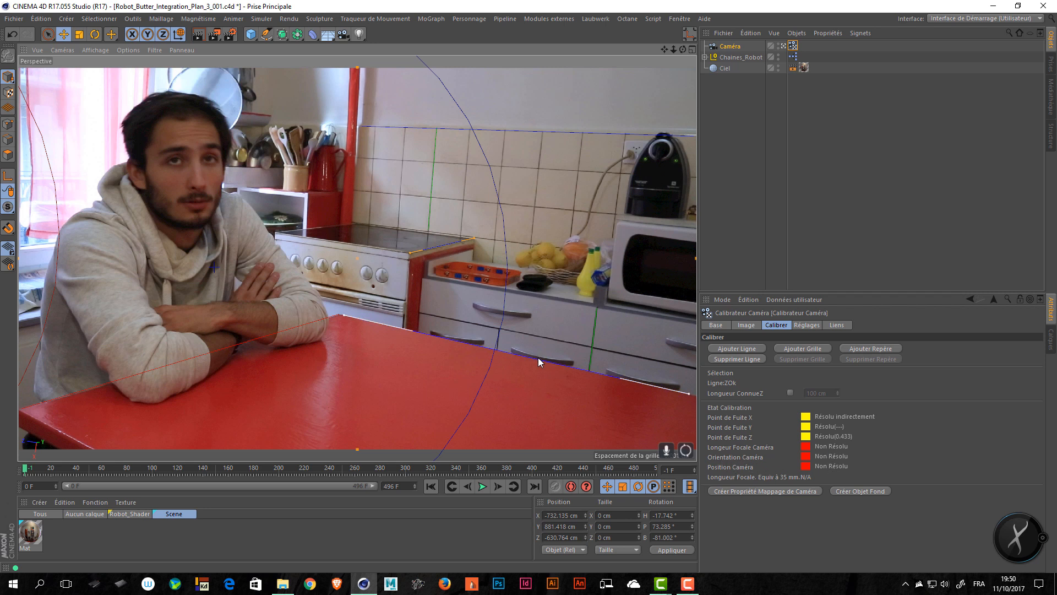
click(434, 247)
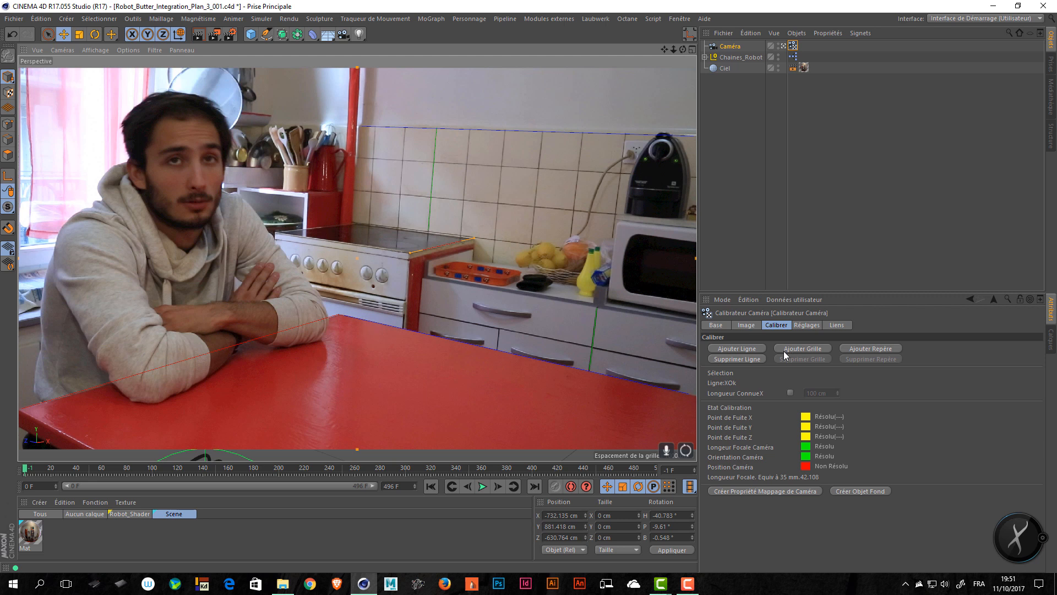
Step: Try adding a pin (Repère) to the camera calibration and undo it
click(862, 350)
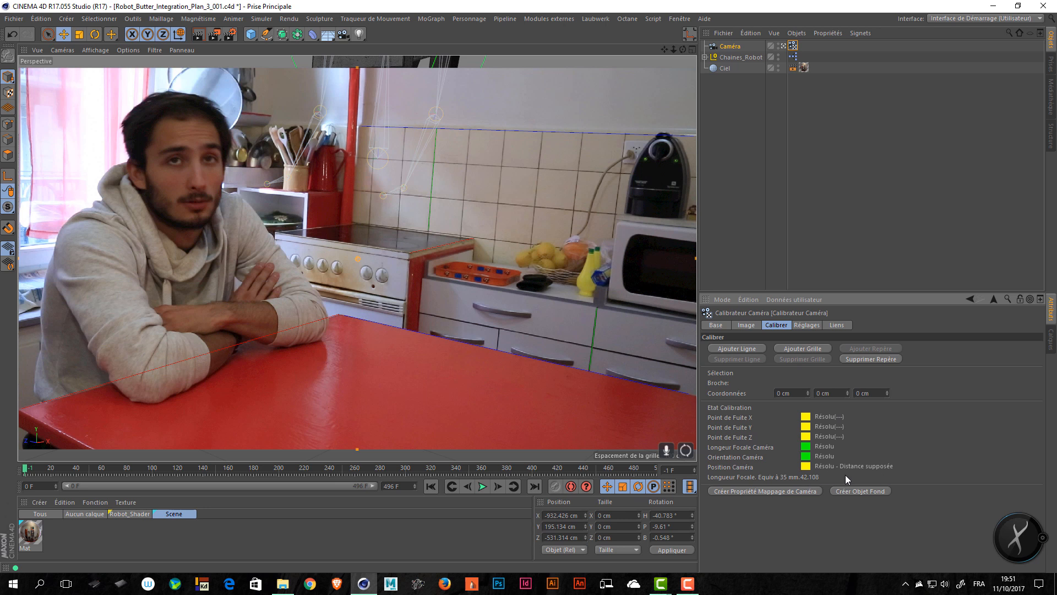
key(ctrl+z)
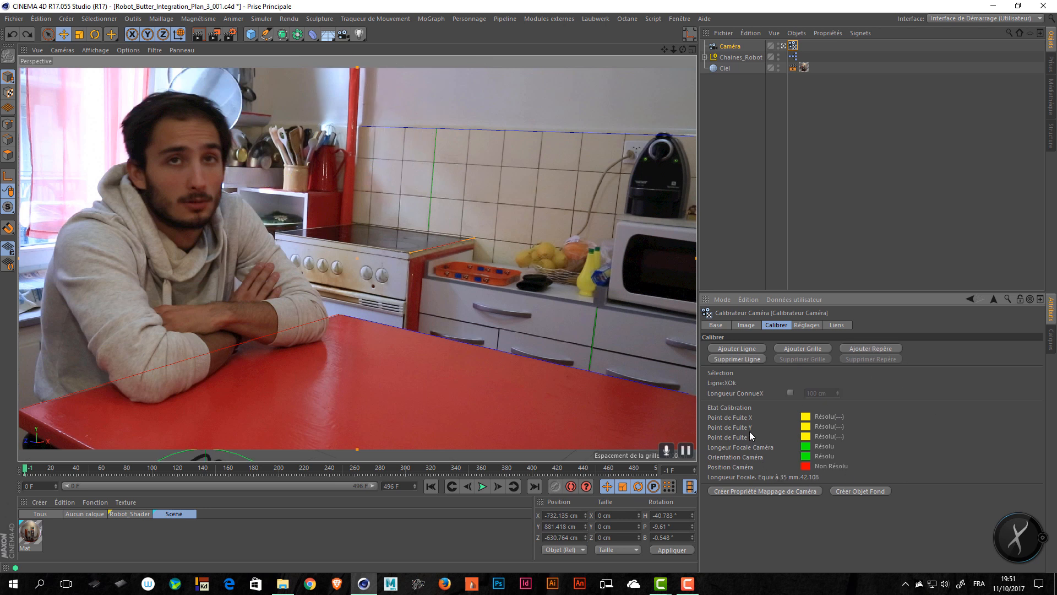
Step: Create a background object from the calibration image and delete the Camera Calibrator tag from the camera
click(861, 492)
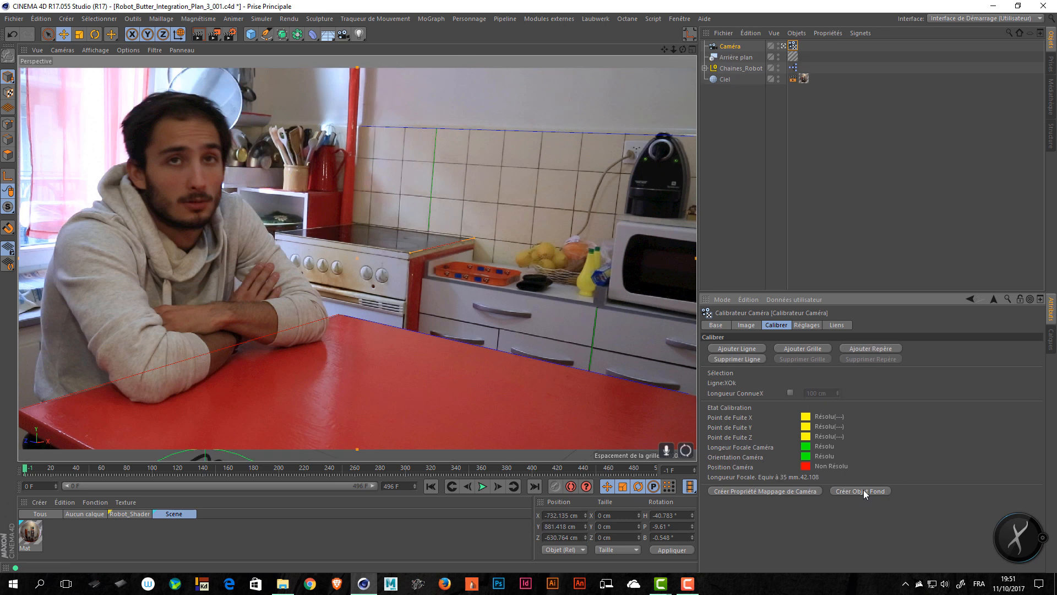
click(732, 68)
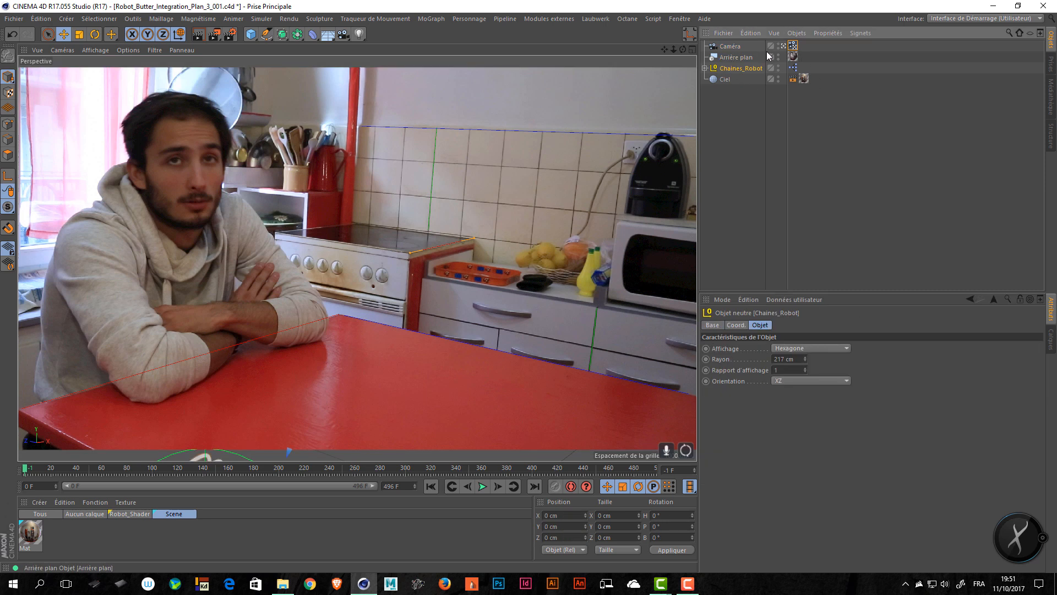
click(783, 46)
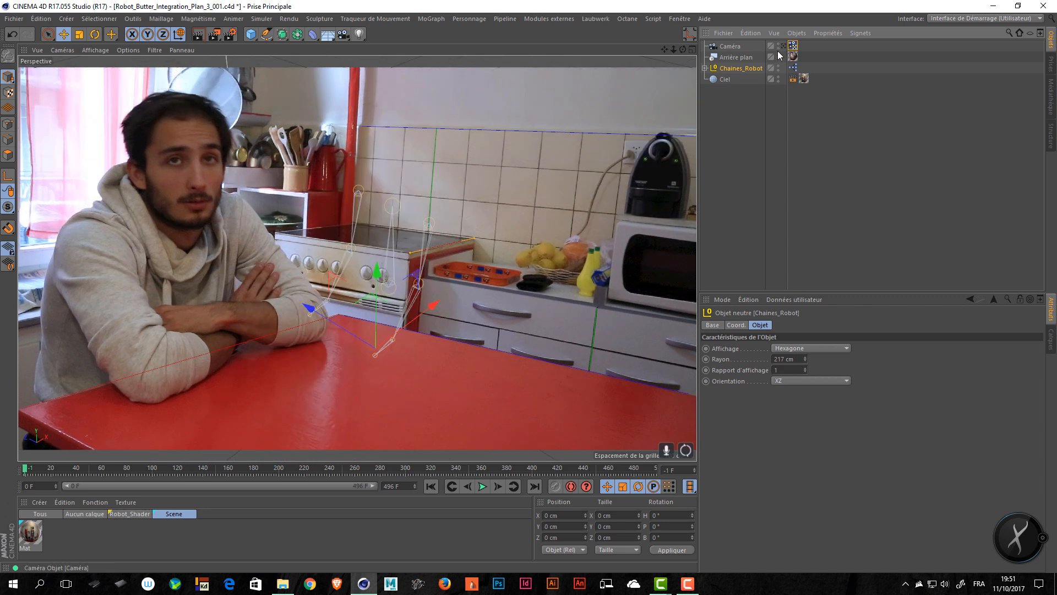
click(785, 46)
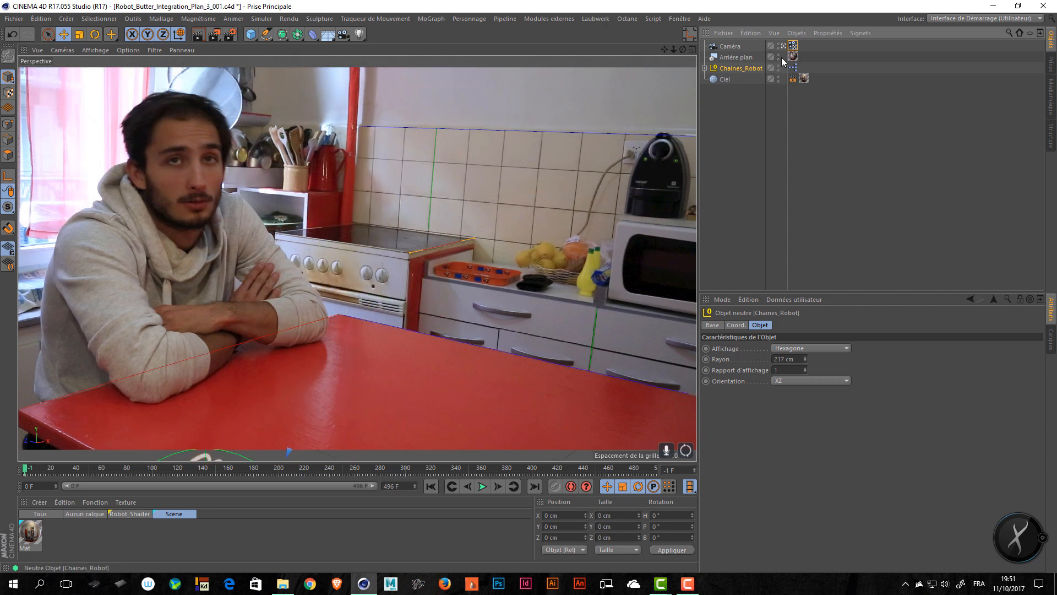
click(793, 46)
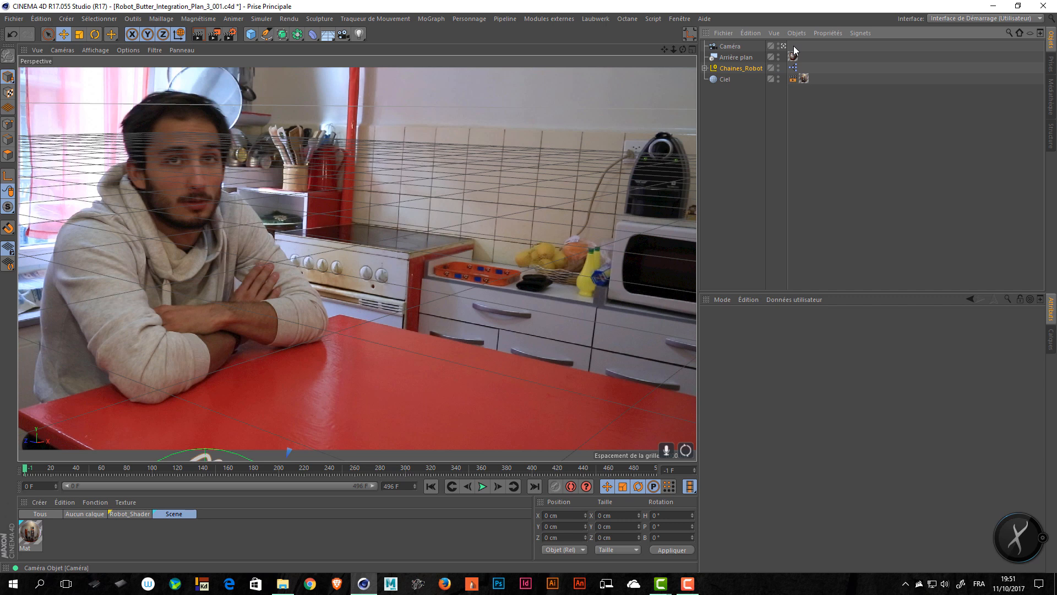
Step: Leave the calibrated camera's view and examine where the robot stands relative to the camera
click(730, 67)
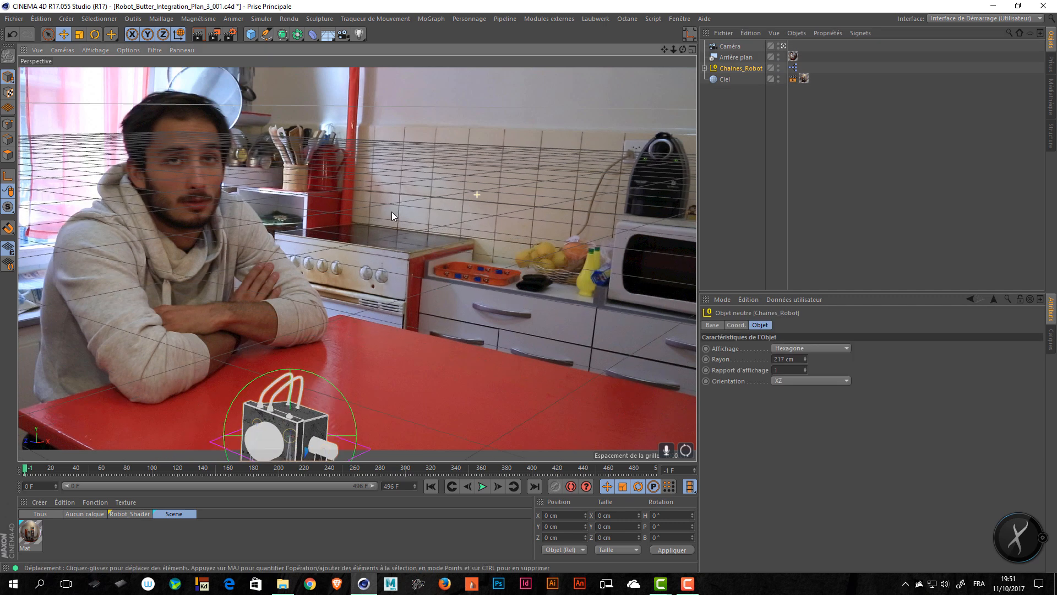
key(ctrl+shift+z)
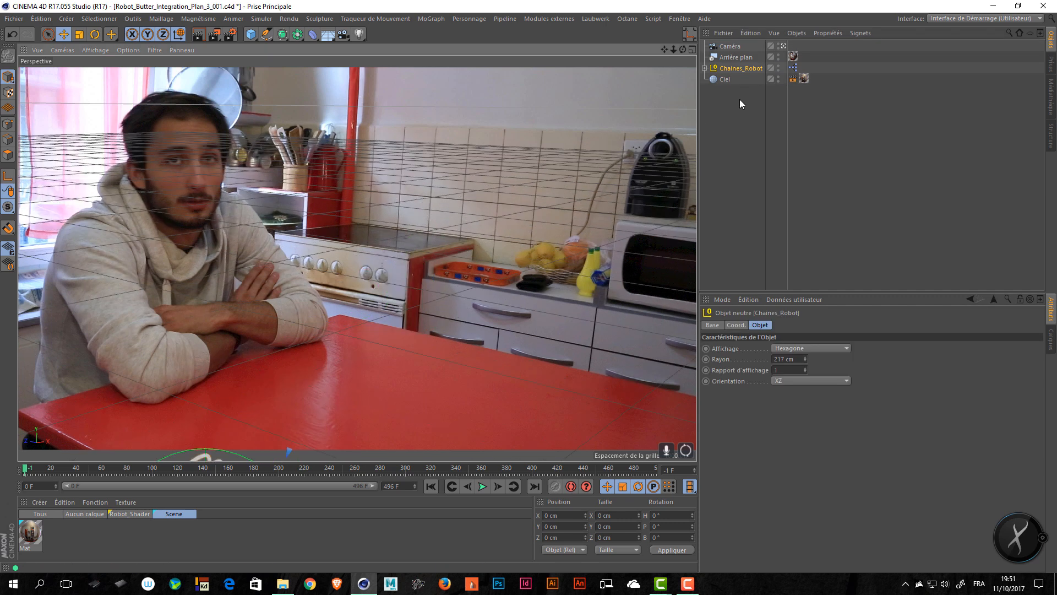
click(784, 47)
alt+drag(569, 159, 454, 171)
alt+middle_drag(454, 171, 319, 204)
alt+drag(319, 203, 305, 249)
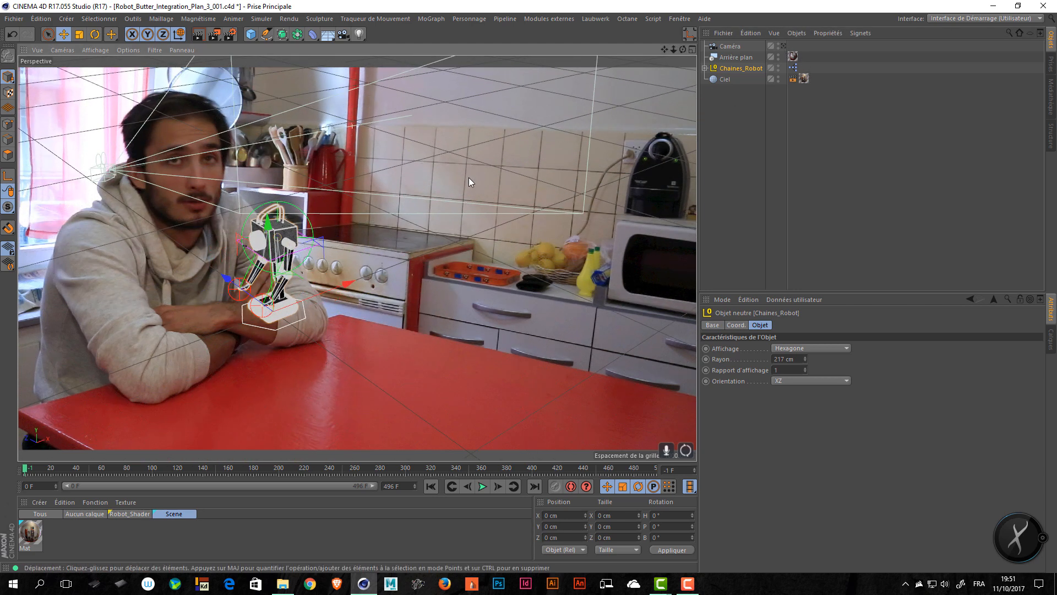
alt+drag(455, 230, 578, 209)
Step: Hide the Arrière plan background object in both the viewport and the render
click(735, 49)
click(733, 58)
click(729, 85)
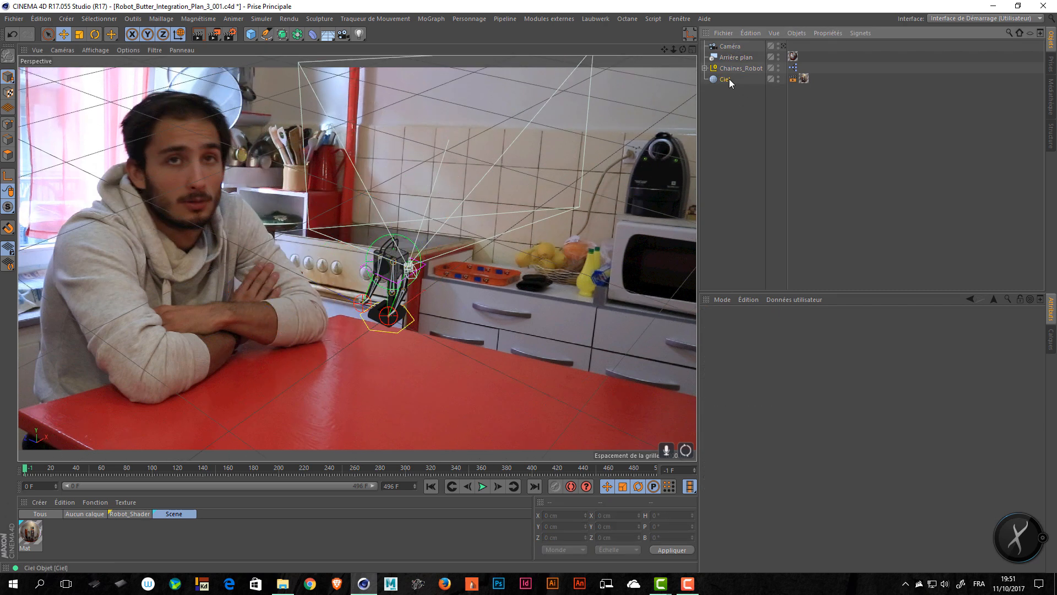
click(729, 79)
click(735, 68)
click(741, 57)
alt+click(778, 55)
alt+click(778, 55)
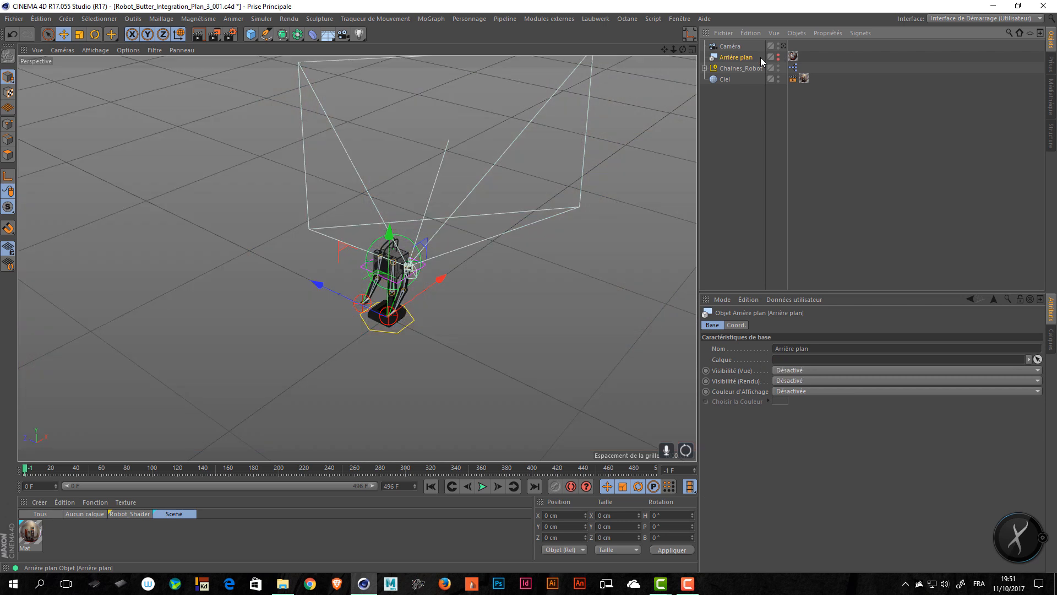
Step: Move the camera back from the robot to about X -1886 cm, Z -1214 cm, and return to its view with the background shown
alt+drag(465, 223, 348, 242)
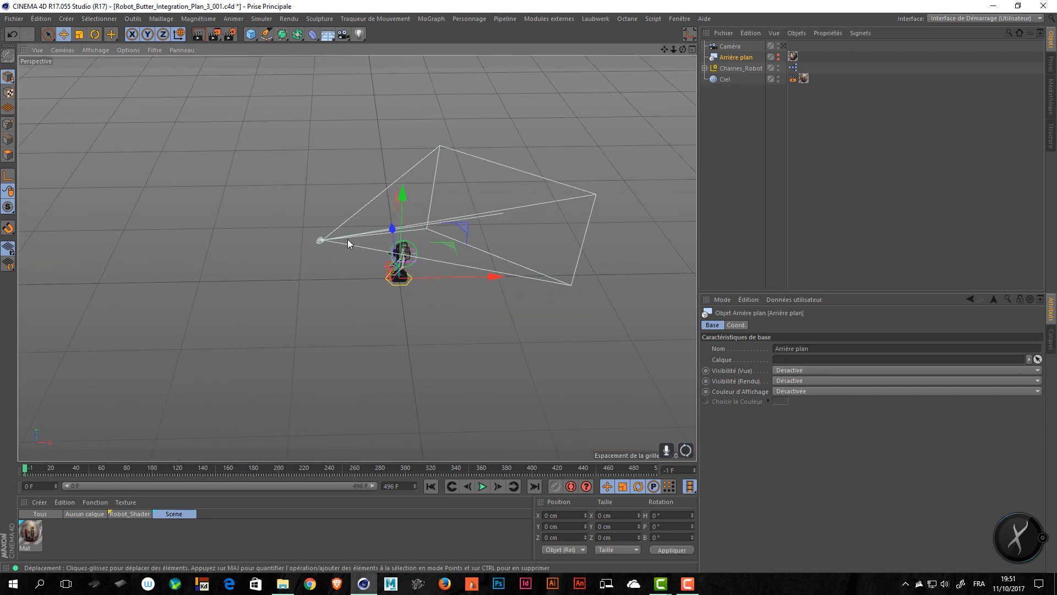
alt+drag(283, 234, 423, 333)
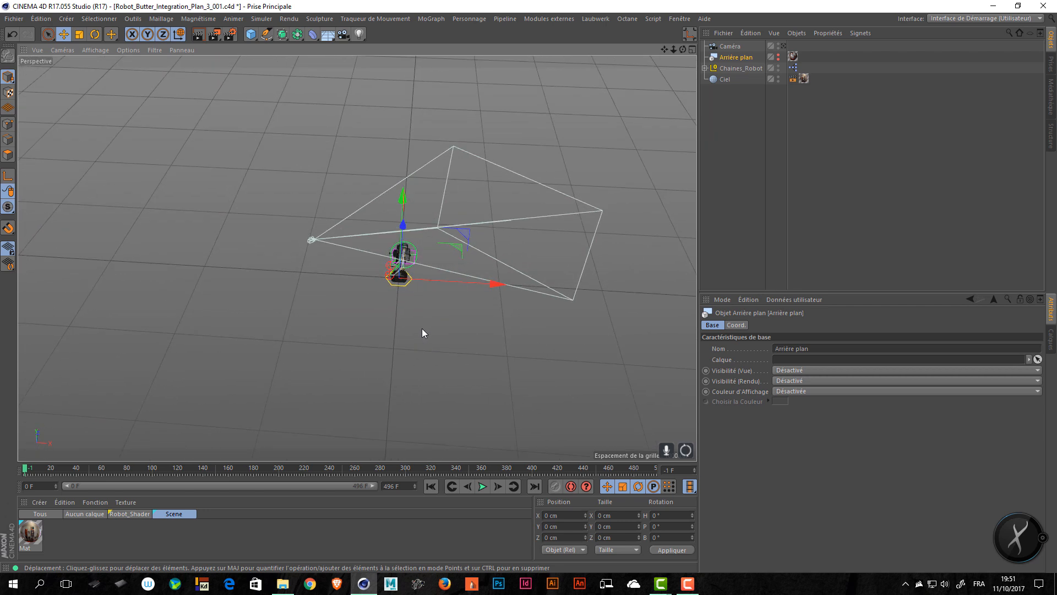
click(556, 220)
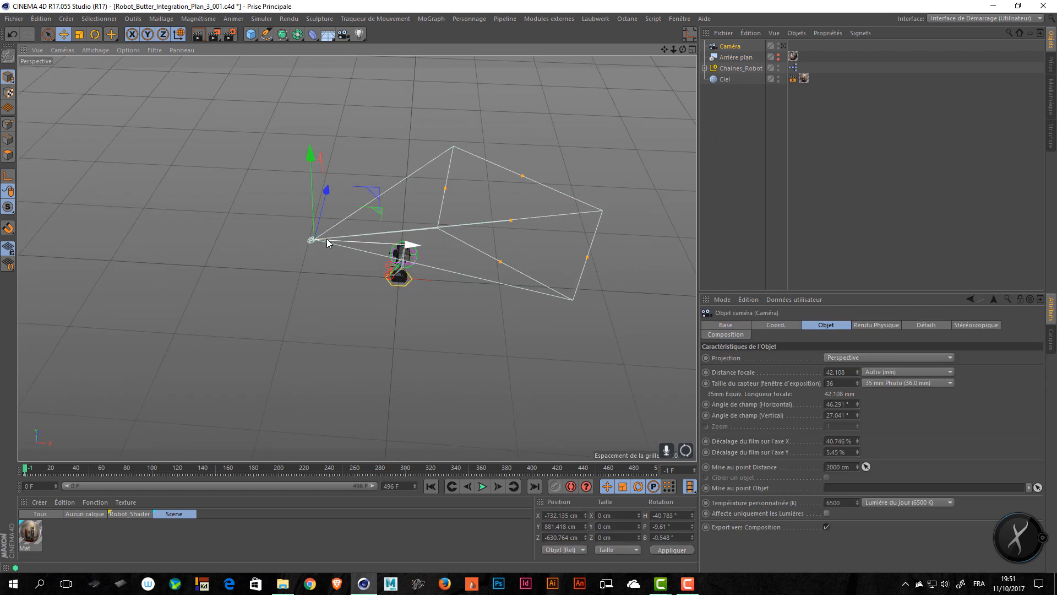
alt+drag(326, 239, 388, 286)
drag(392, 245, 265, 196)
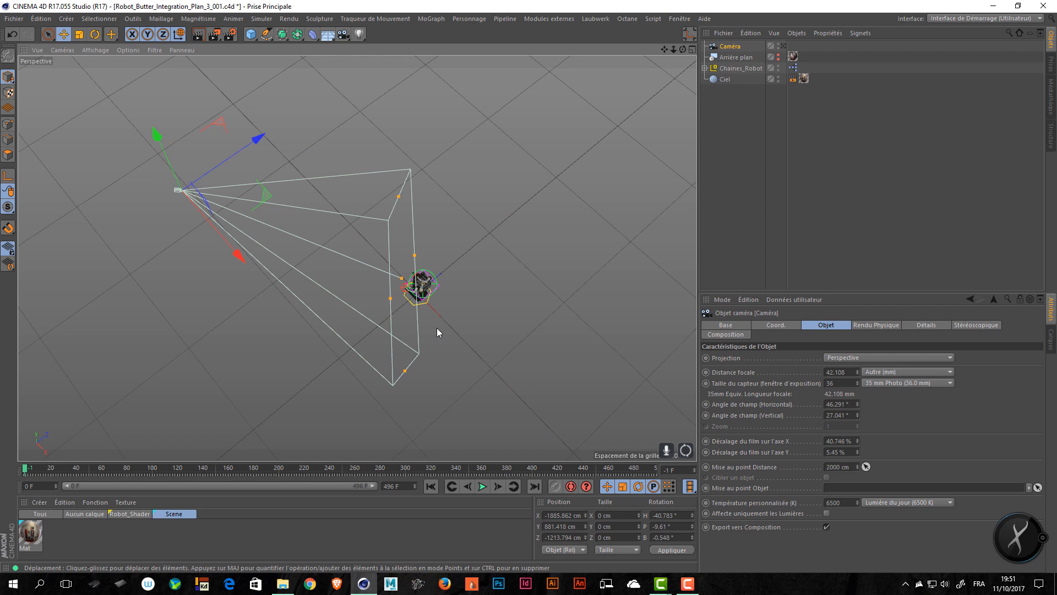
click(784, 46)
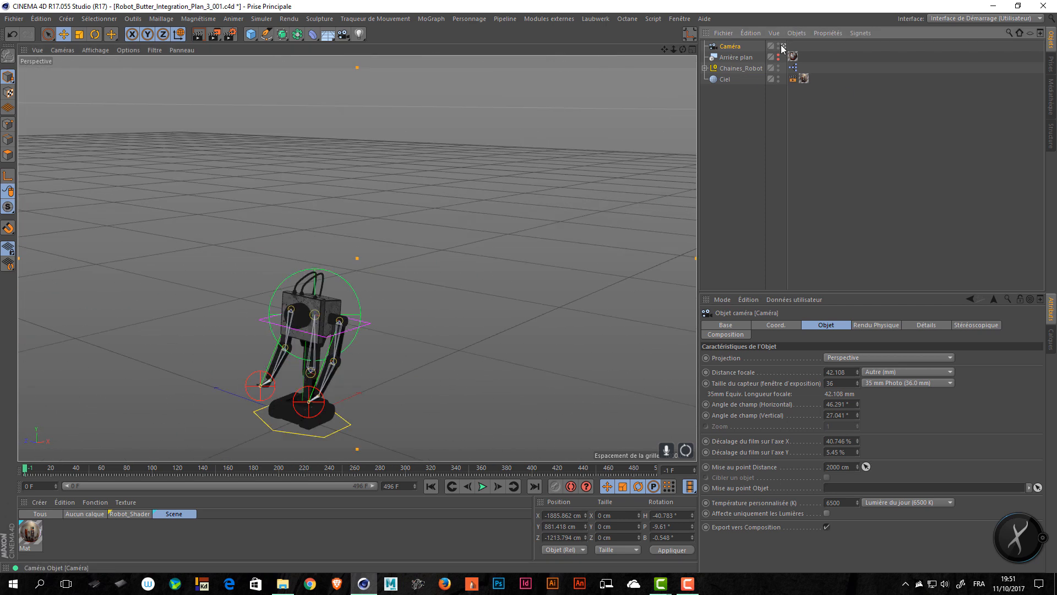
click(778, 55)
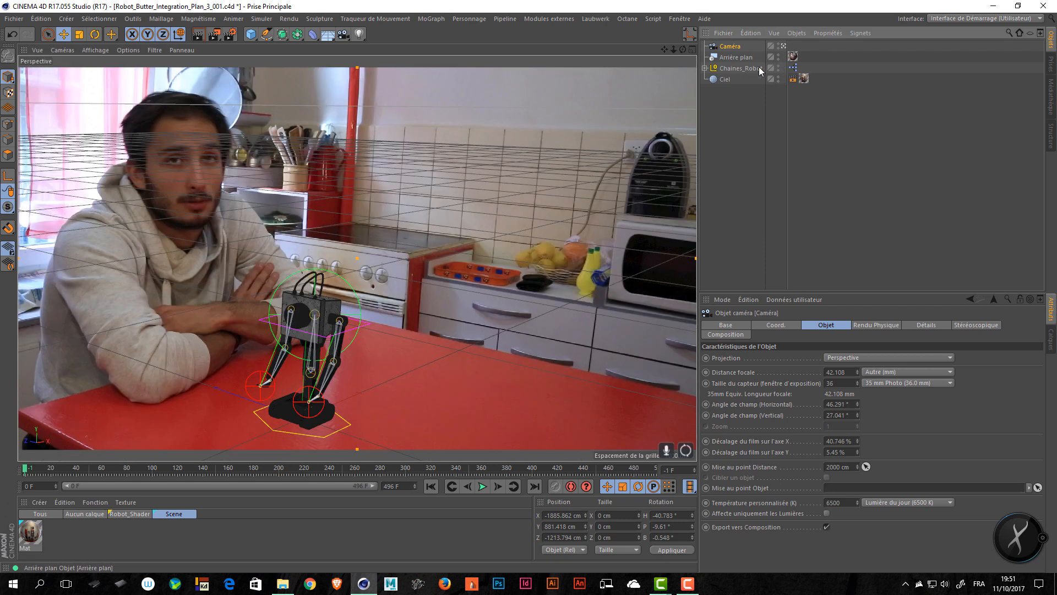
Step: Move the Chaines_Robot rig along the X axis to about 430 cm and scale it up on the table
click(348, 424)
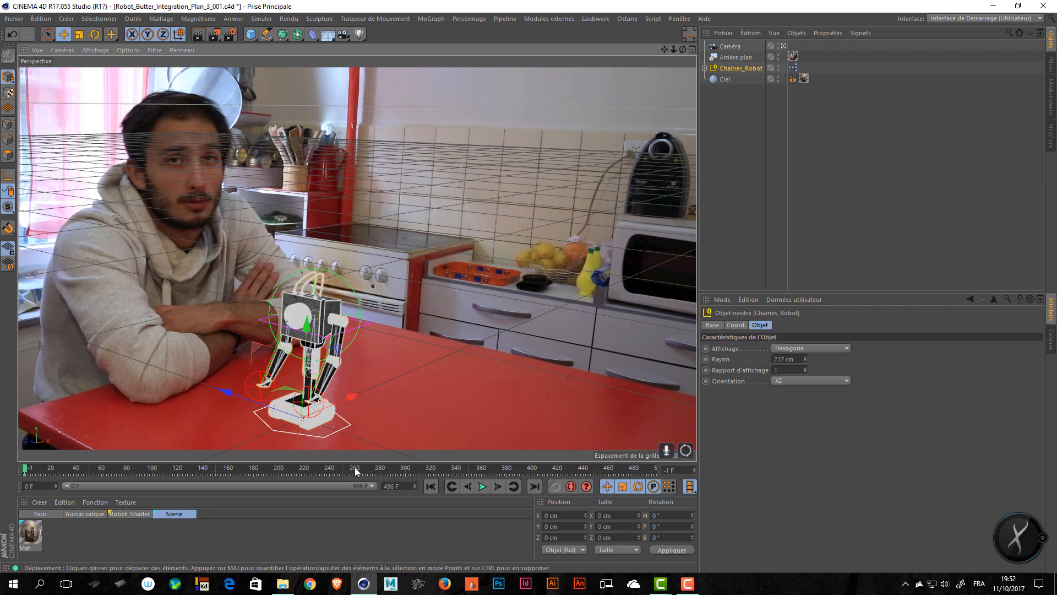
drag(343, 401, 410, 369)
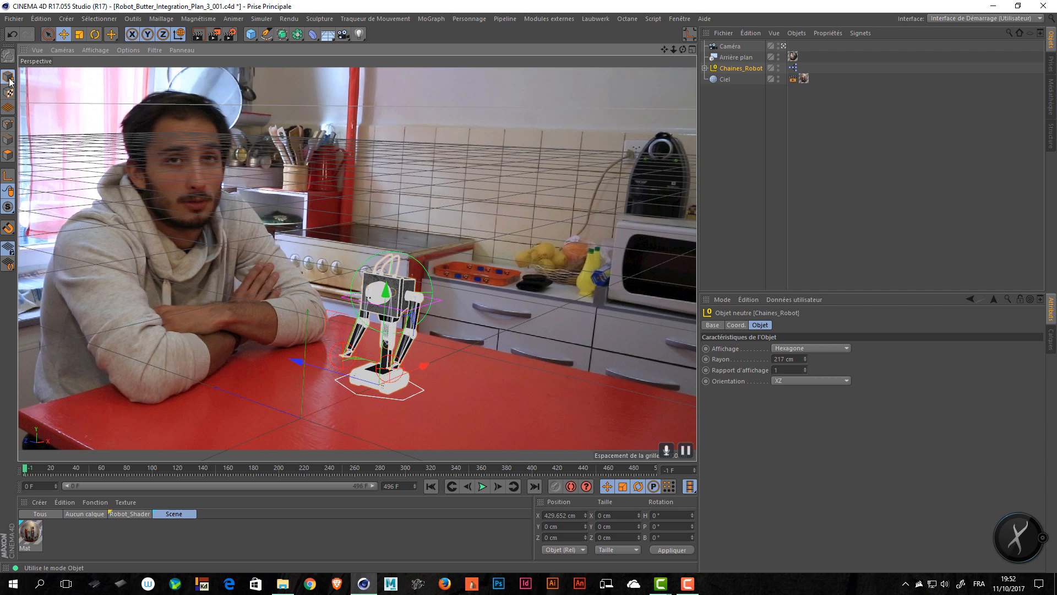
key(t)
drag(457, 365, 667, 372)
Step: Set the display radius of the robot's Head_Cible controller to 150 cm and save the scene
click(406, 222)
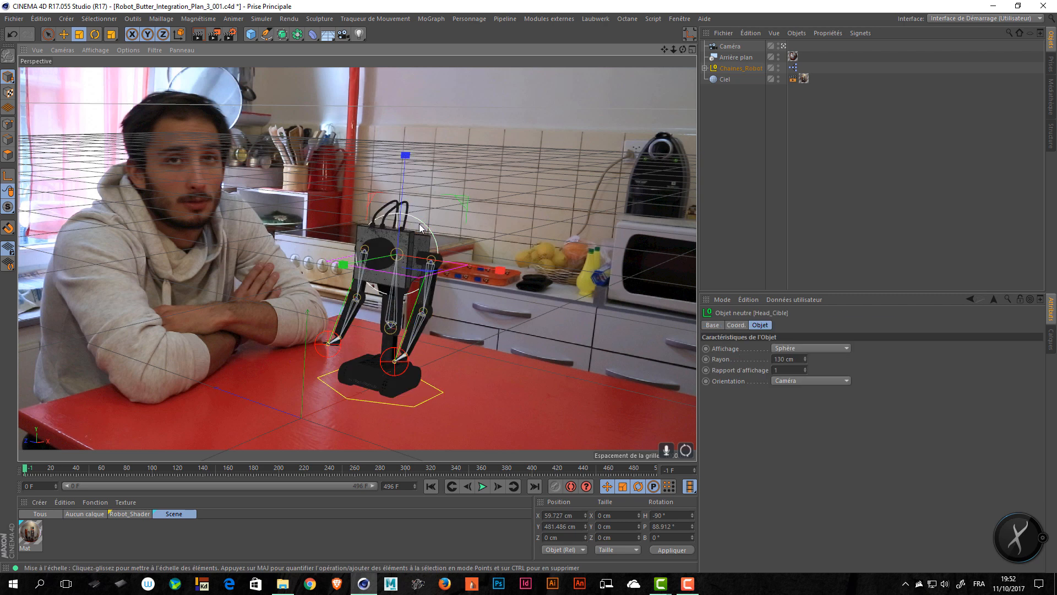
text(150)
key(Return)
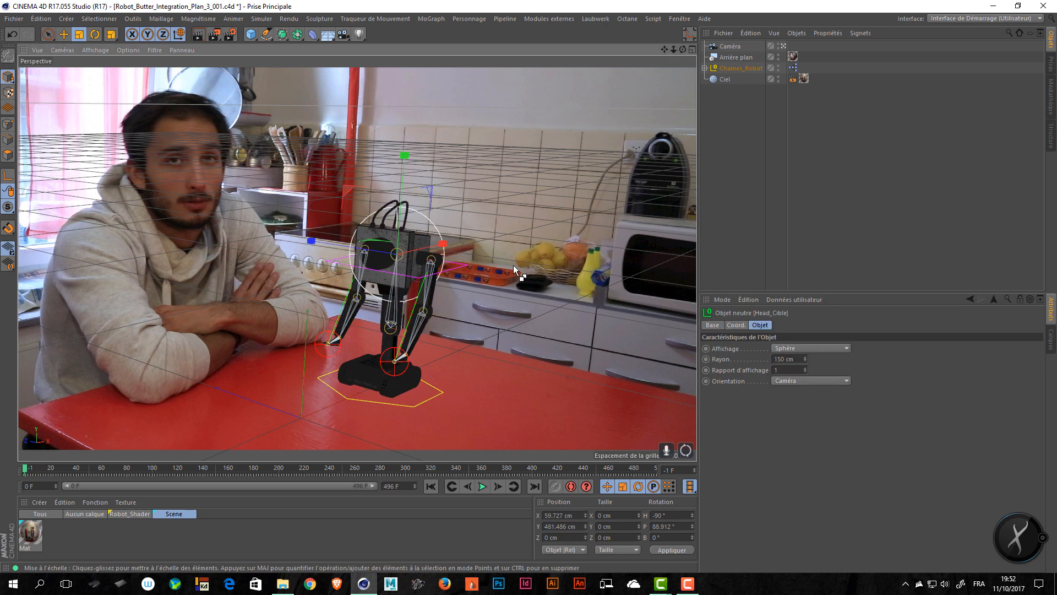
key(ctrl+s)
key(e)
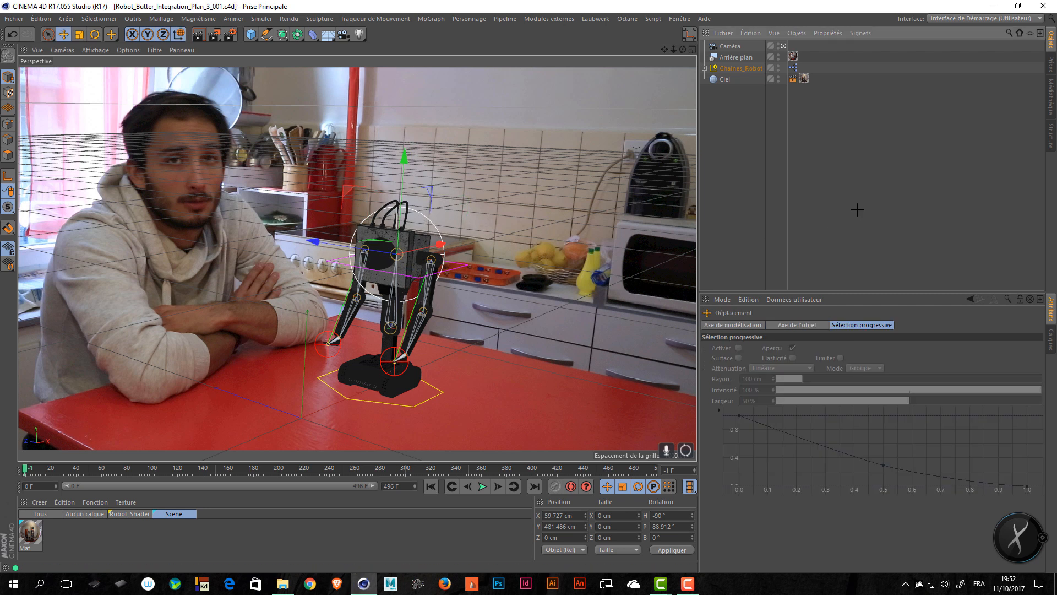
click(453, 230)
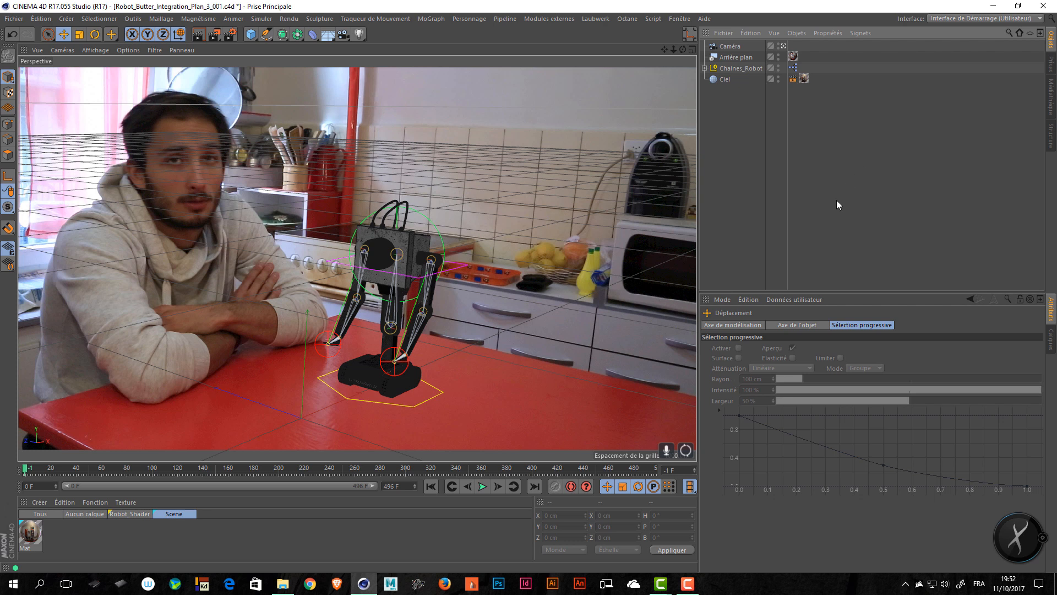
Step: Rotate the Chaines_Robot rig to a heading of 120° and move it to about X 539 cm, Z -189 cm
click(420, 402)
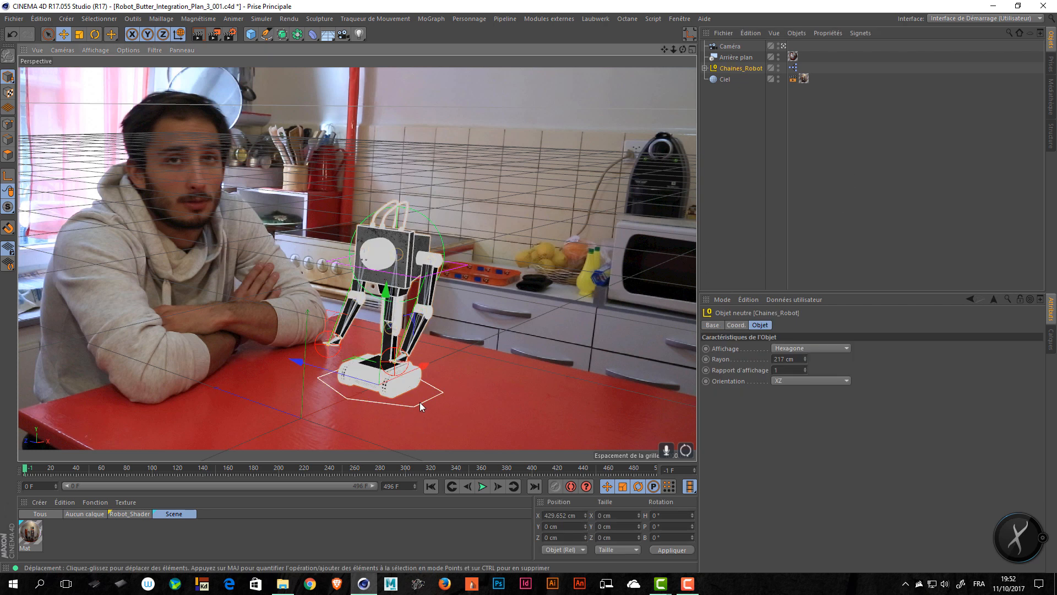
key(r)
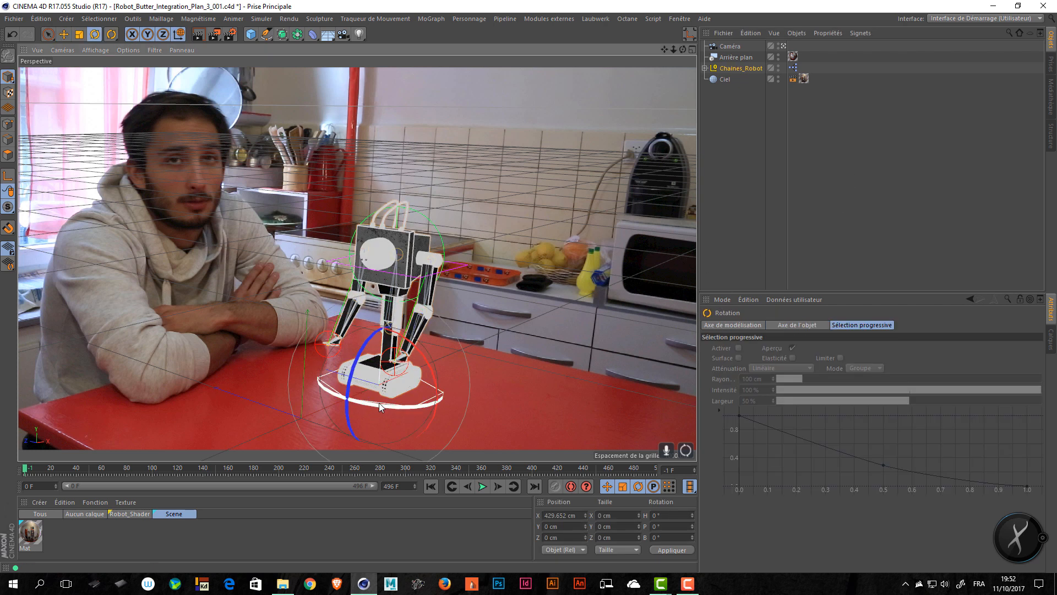
drag(379, 402, 541, 379)
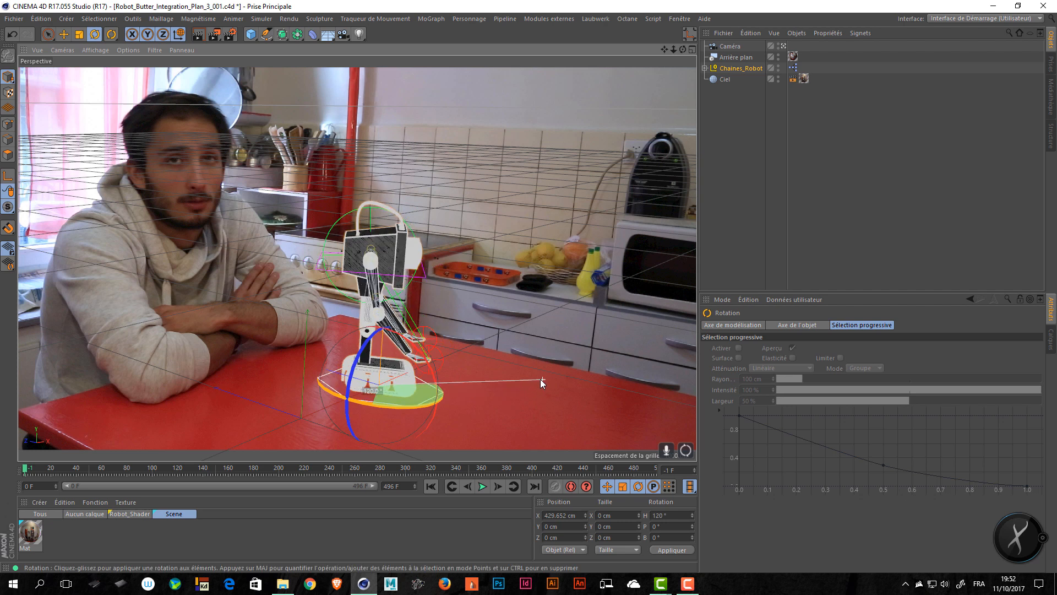
key(e)
drag(318, 380, 393, 403)
Step: Test-render the view, and in File Explorer copy the tex folder from 06_Integration into Plan_03 to supply the missing textures
key(ctrl+r)
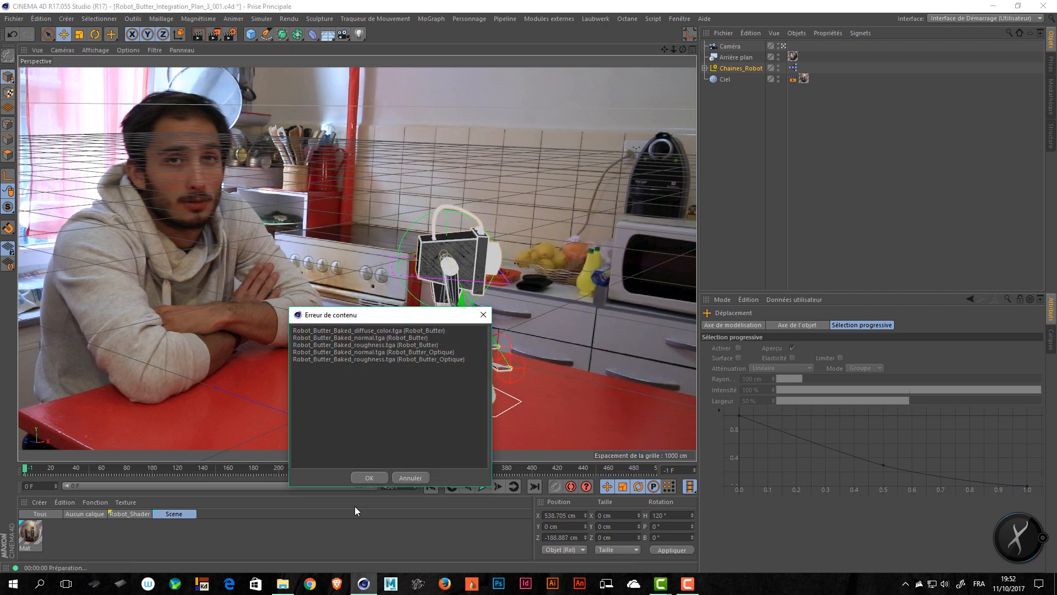
click(370, 477)
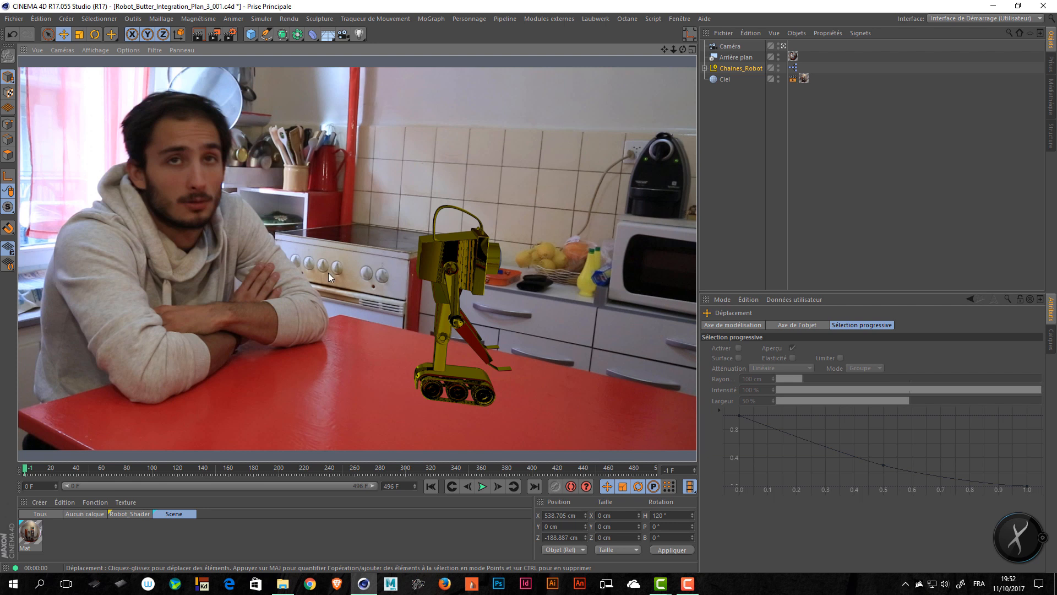
key(alt+Tab)
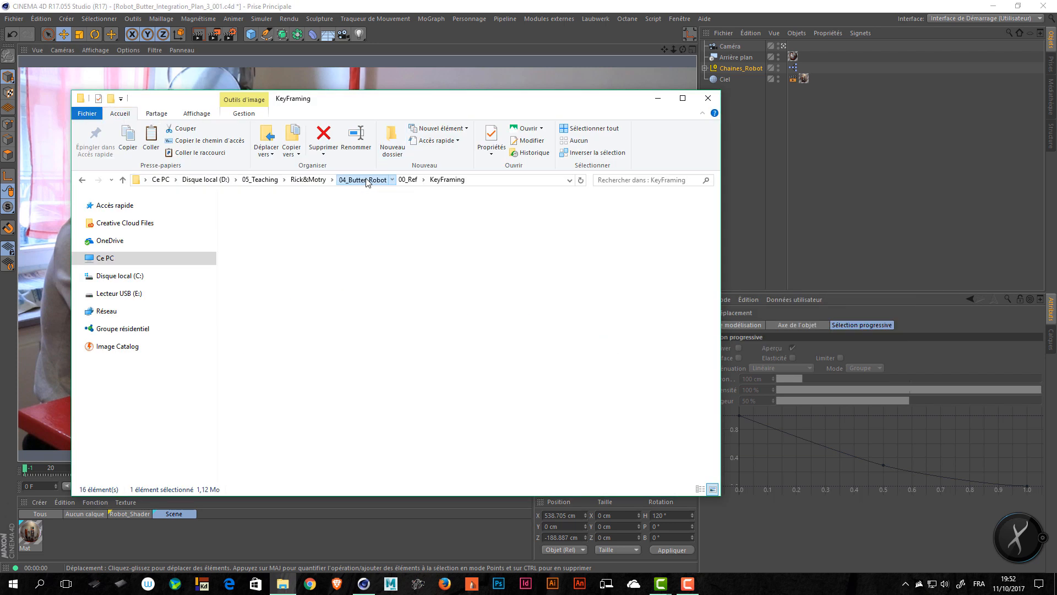
click(367, 182)
double_click(300, 224)
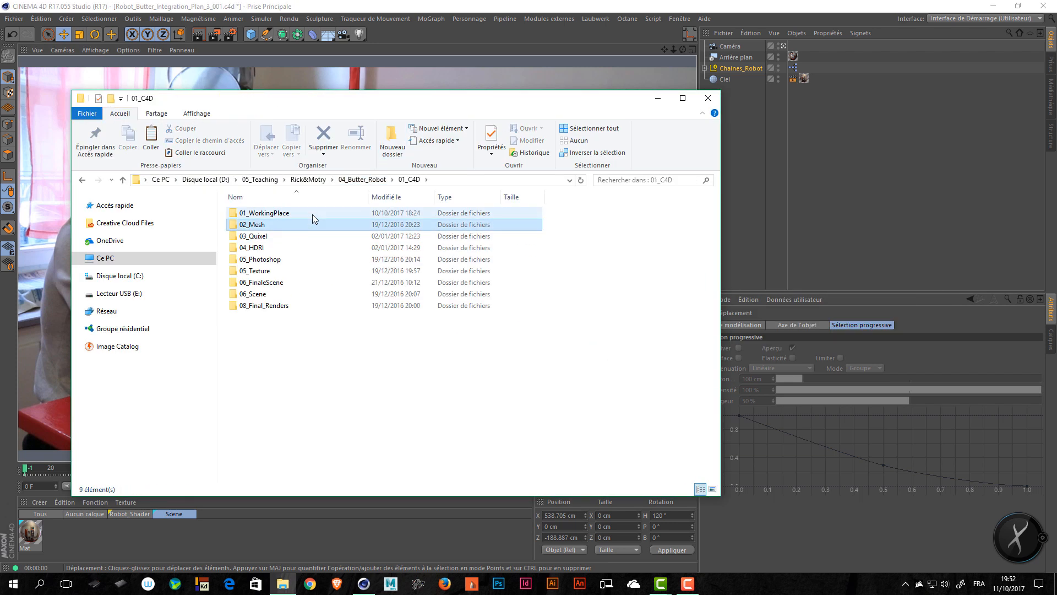
double_click(312, 214)
double_click(265, 271)
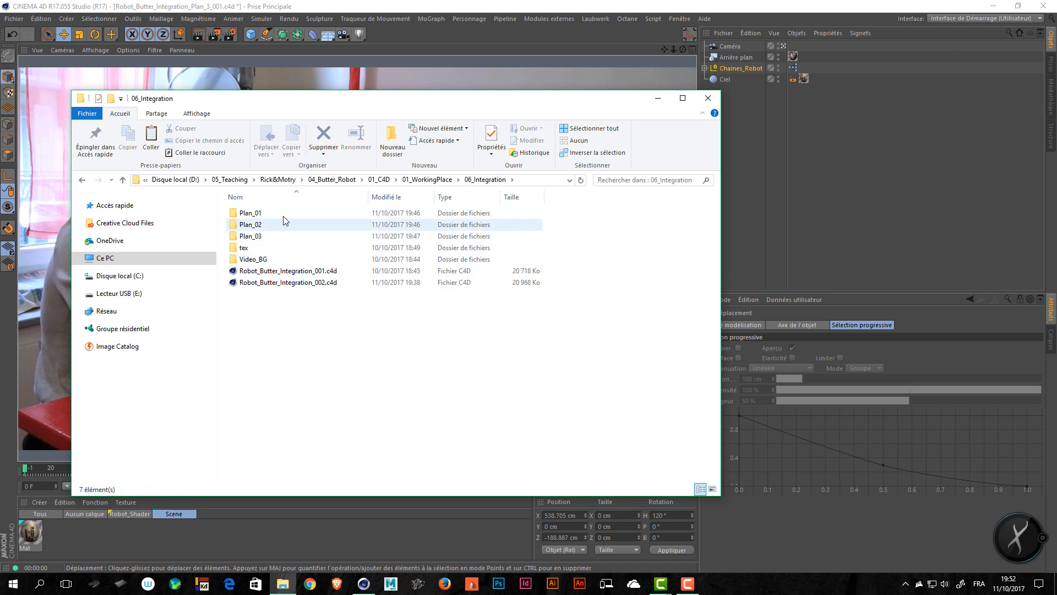
double_click(260, 248)
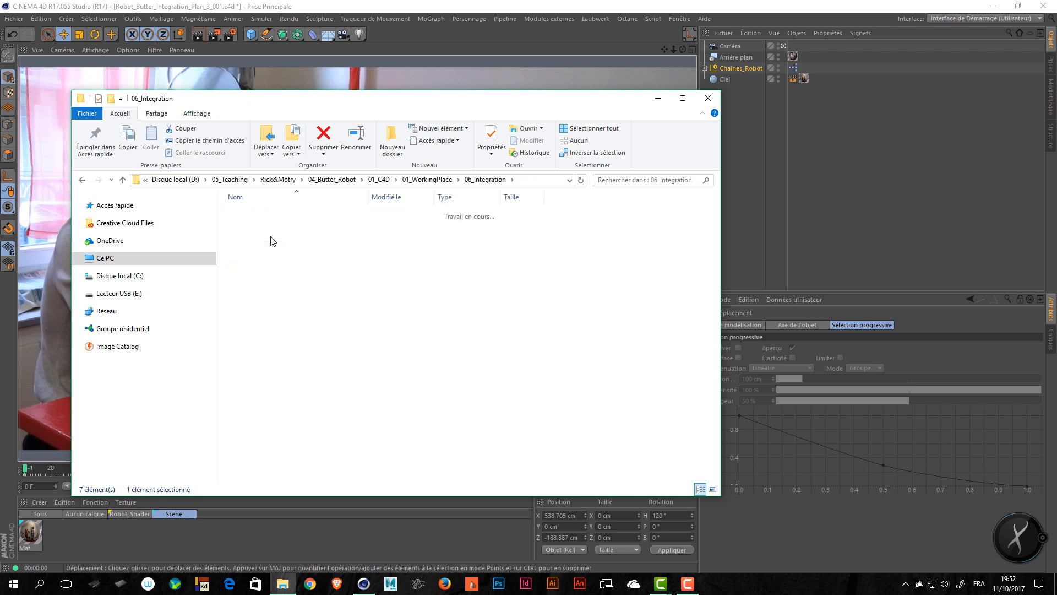
key(ctrl+v)
key(alt+Tab)
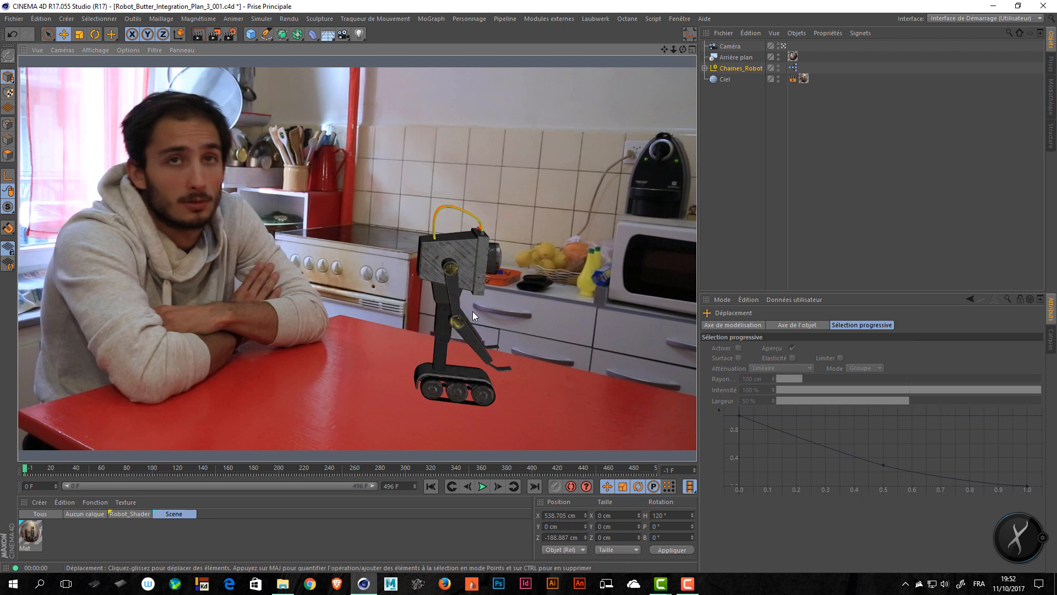
Step: Add a plane at the scene origin and enlarge it to about 1512 by 1098 cm over the red tabletop
click(798, 203)
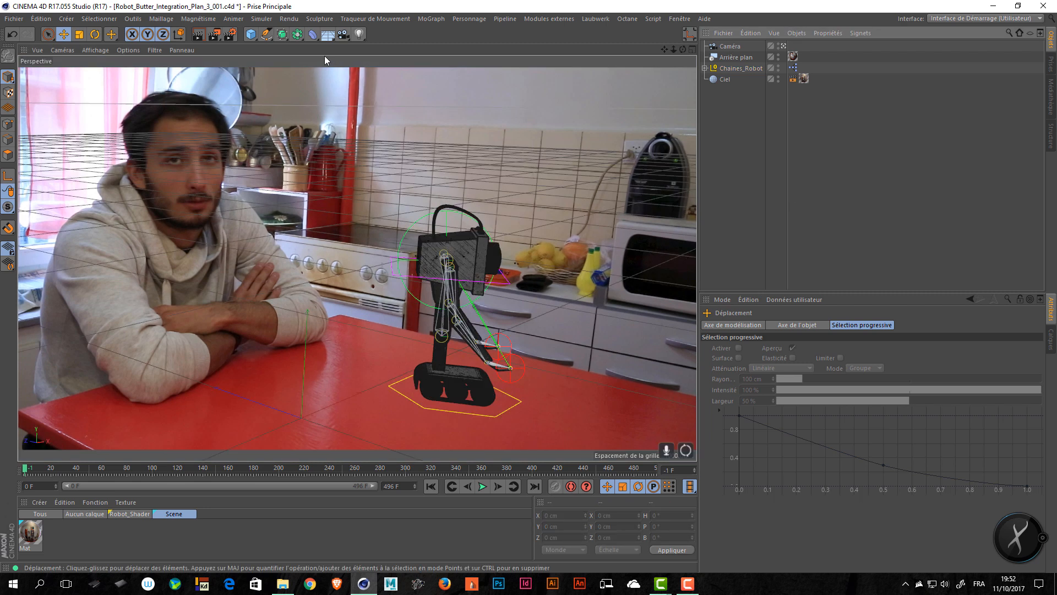
click(250, 34)
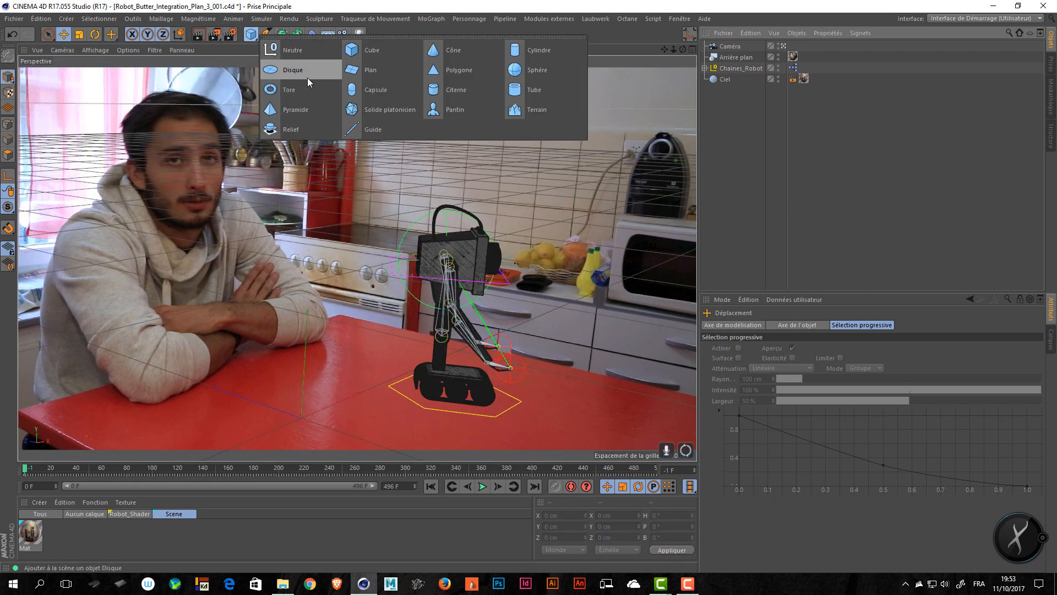
click(363, 70)
drag(339, 401, 428, 390)
drag(245, 398, 157, 382)
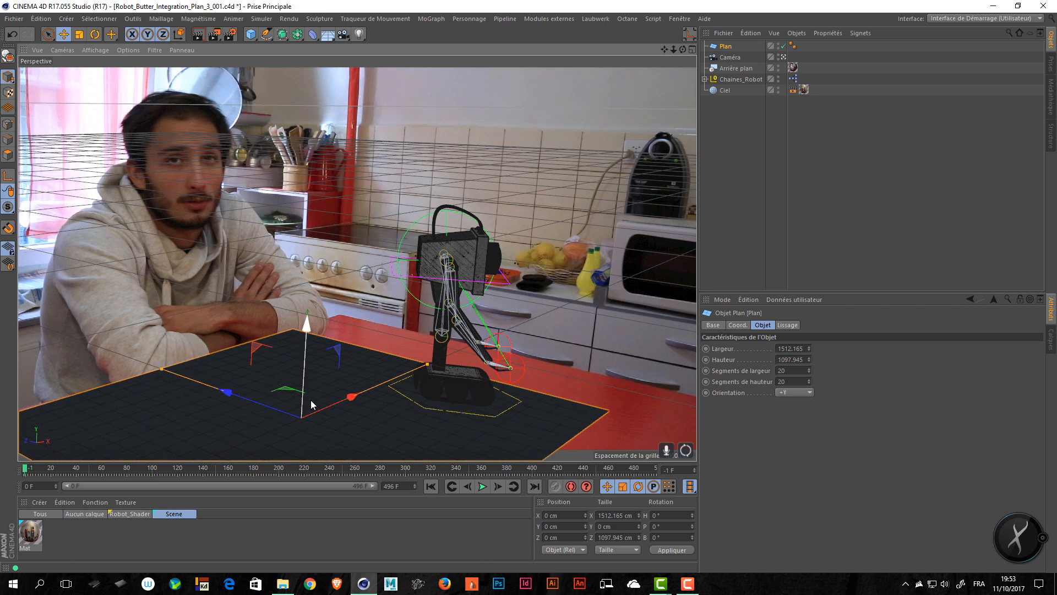
Step: Widen the tabletop plane to about 1711 cm, shift it to about X 255 cm, Z 5 cm, and test-render the view
drag(312, 404, 373, 401)
drag(461, 348, 475, 349)
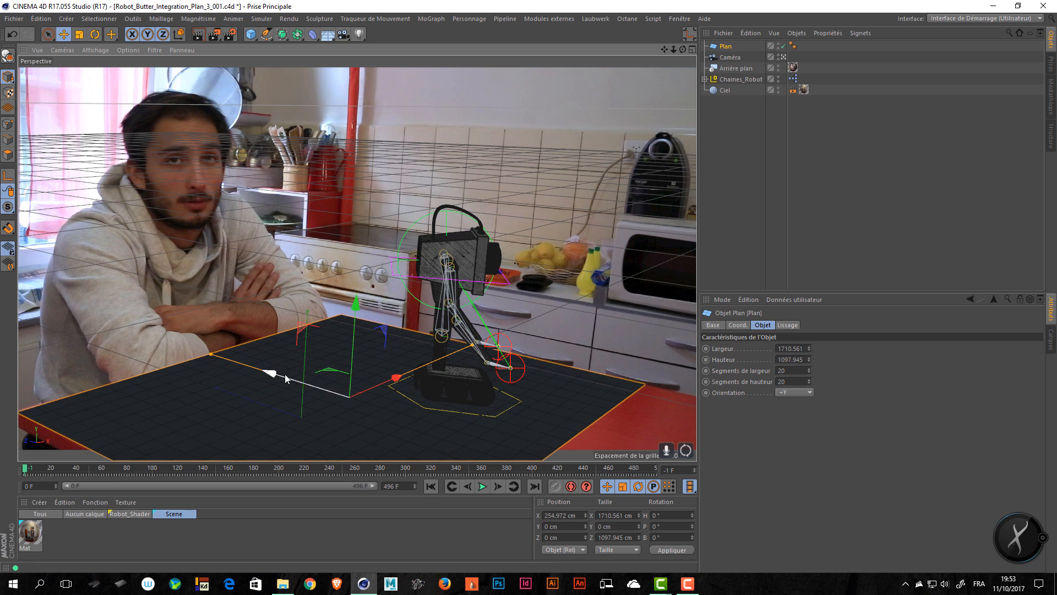
drag(285, 374, 269, 421)
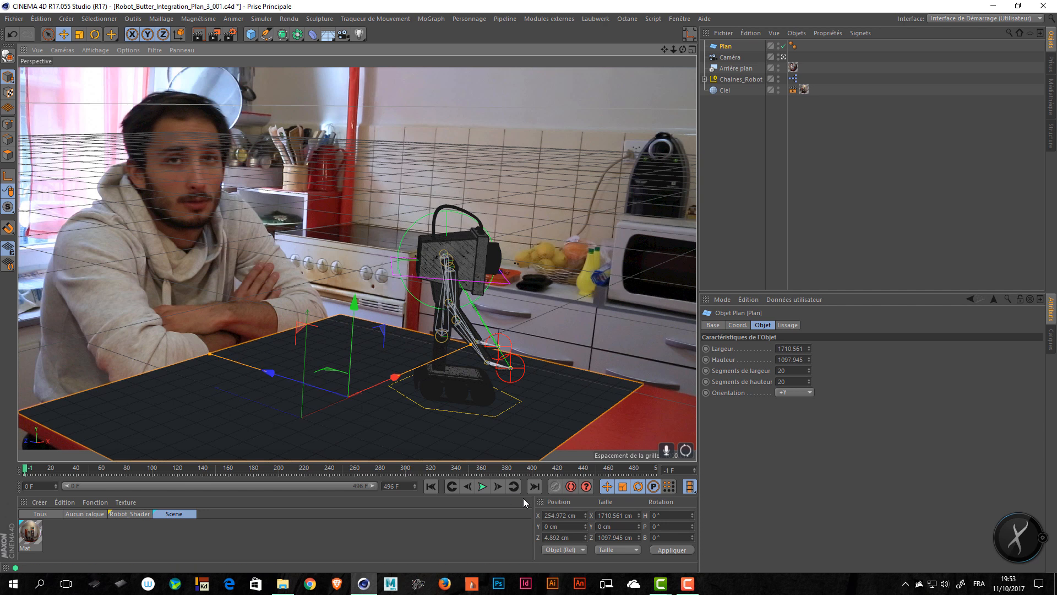
key(ctrl+r)
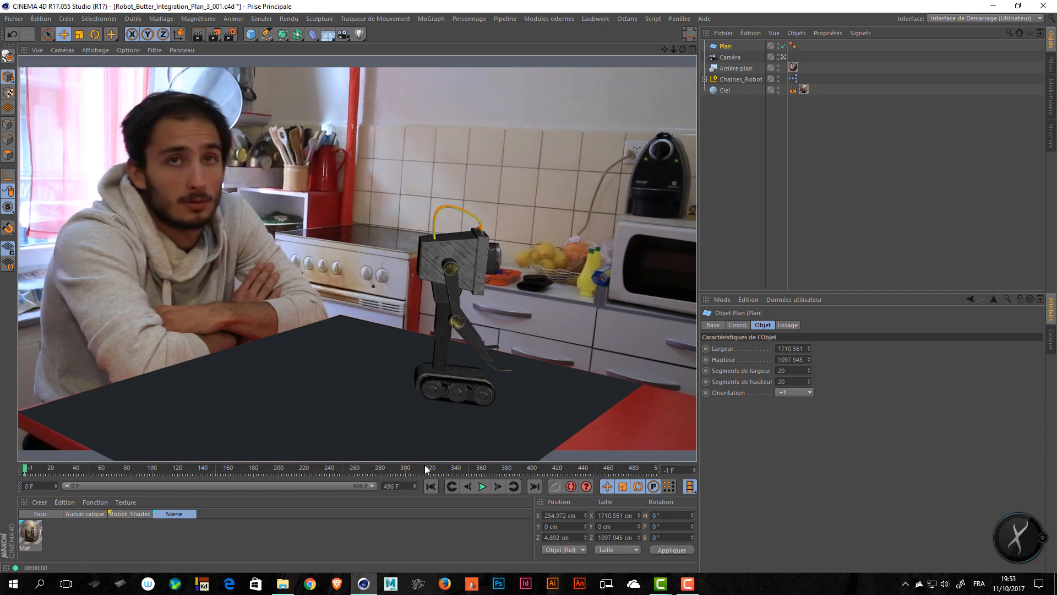
Step: Delete the tabletop plane and save the scene
click(312, 397)
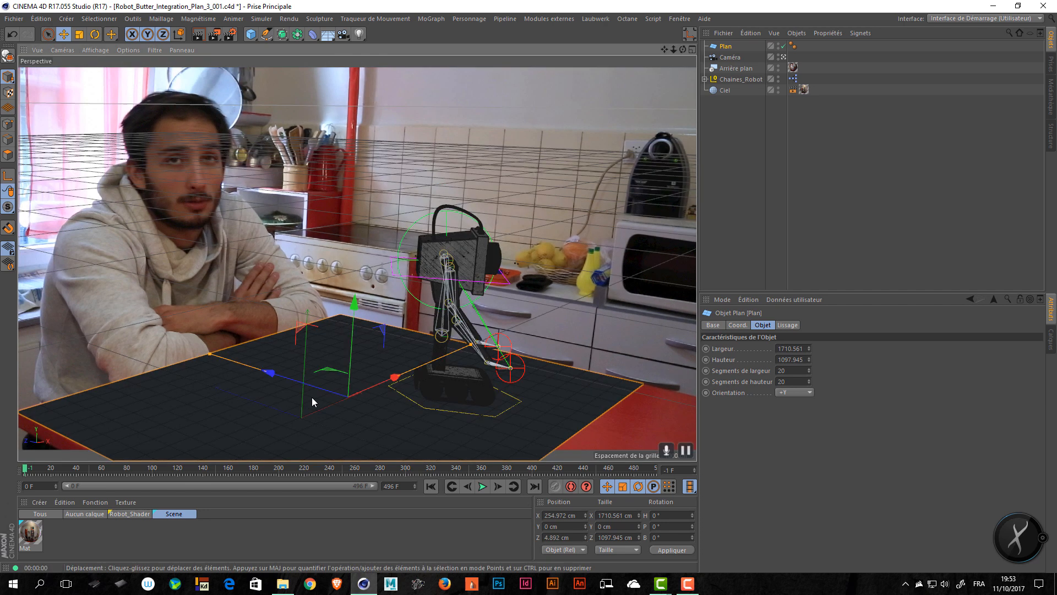
key(Delete)
key(ctrl+s)
Step: Switch to File Explorer and preview Plan_04.MOV from the Video_BG folder, checking a moment late in the clip
key(alt+Tab)
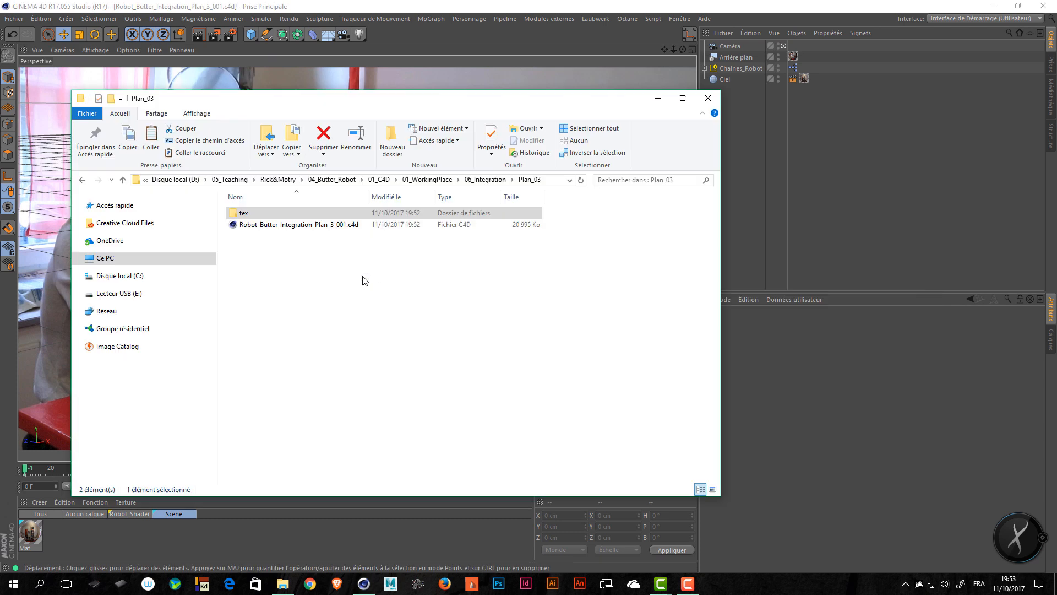
key(alt+Up)
double_click(257, 260)
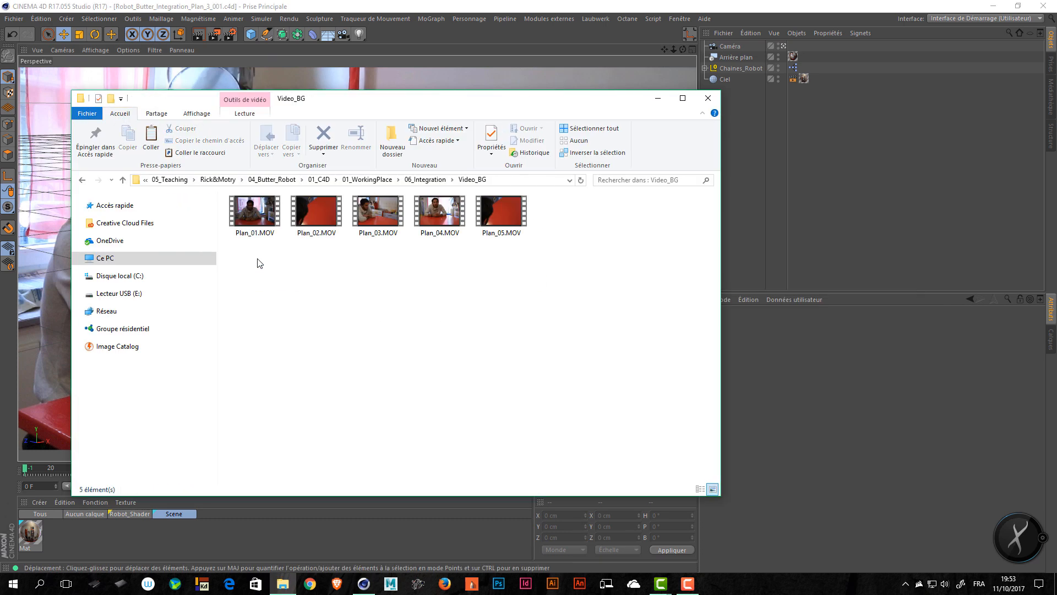
click(440, 235)
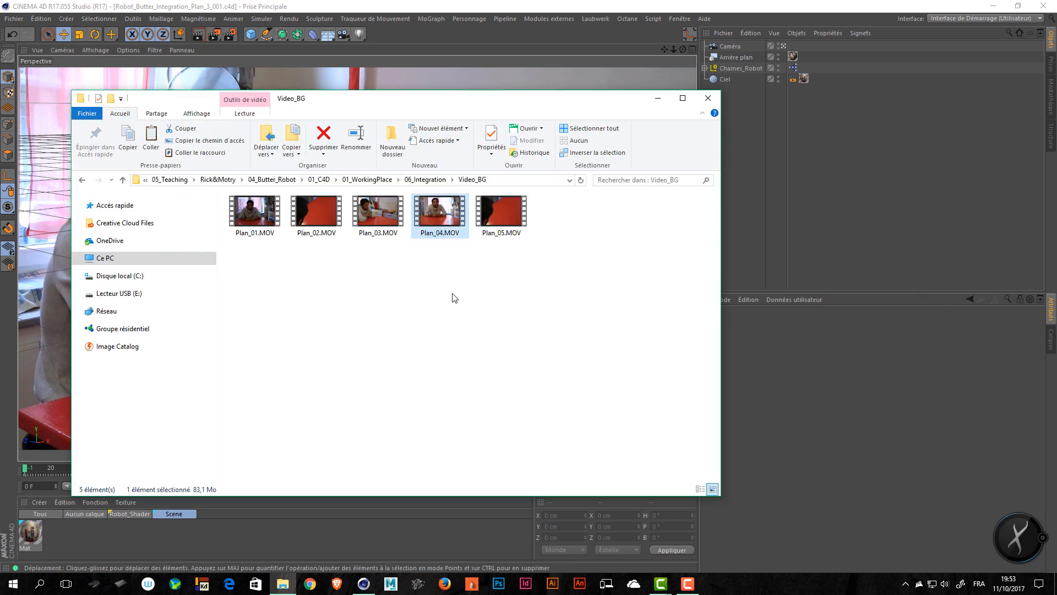
click(411, 309)
key(alt+Up)
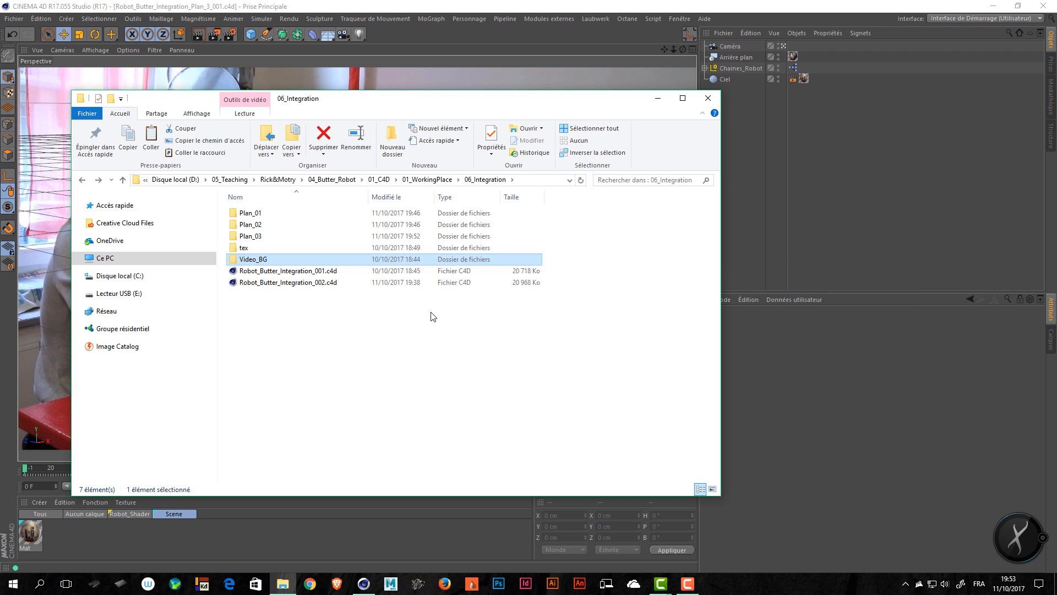
key(Return)
click(414, 223)
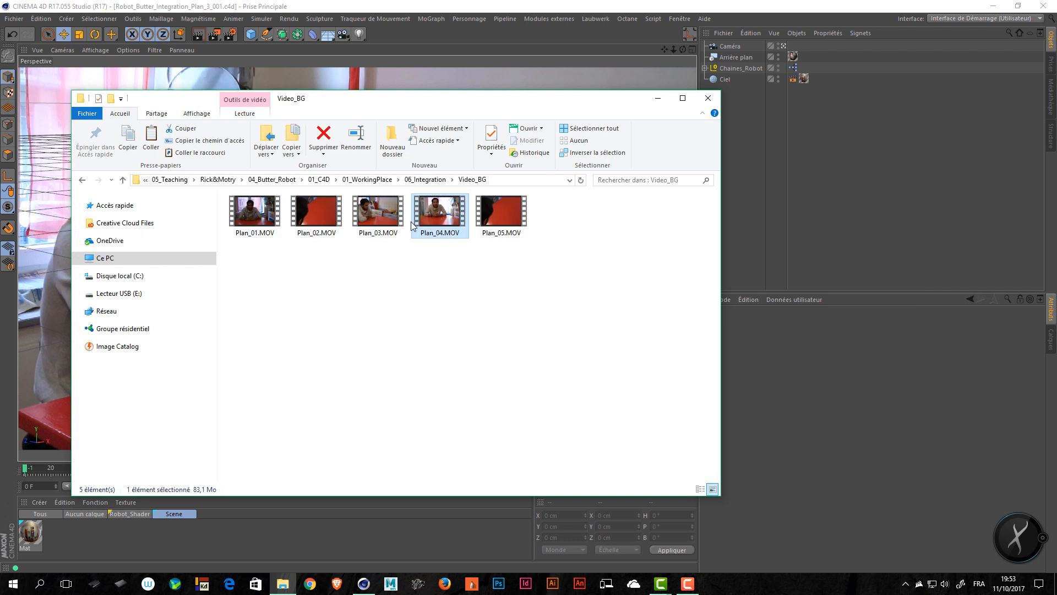
double_click(449, 223)
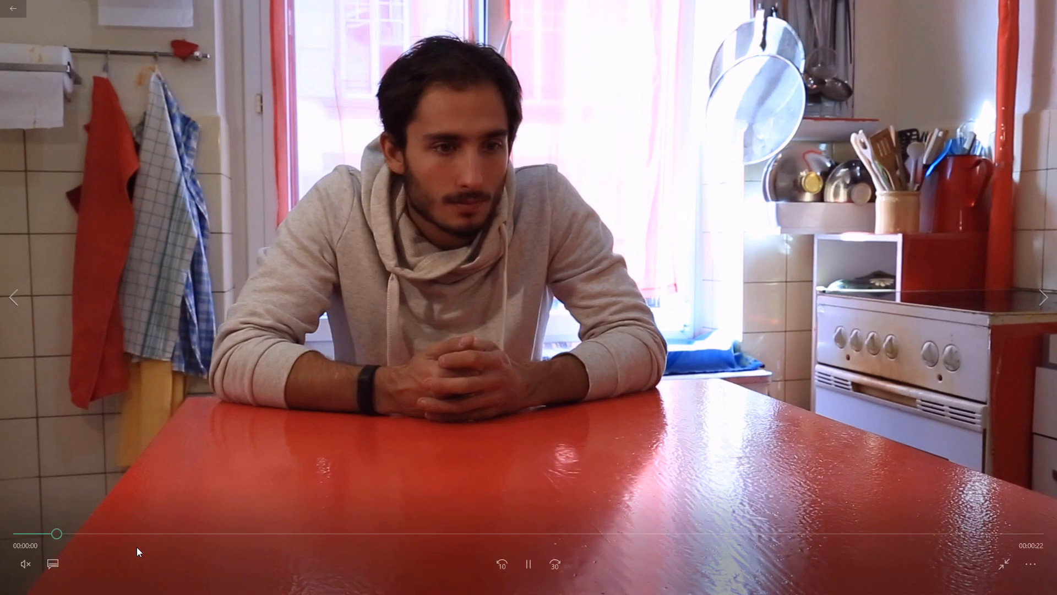
click(763, 534)
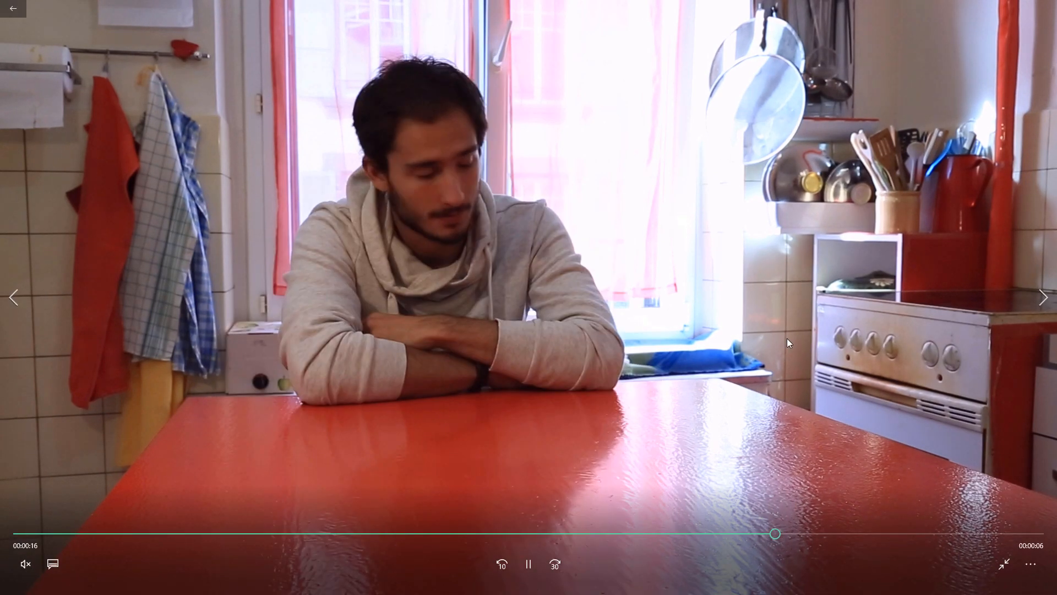
key(Escape)
click(1044, 8)
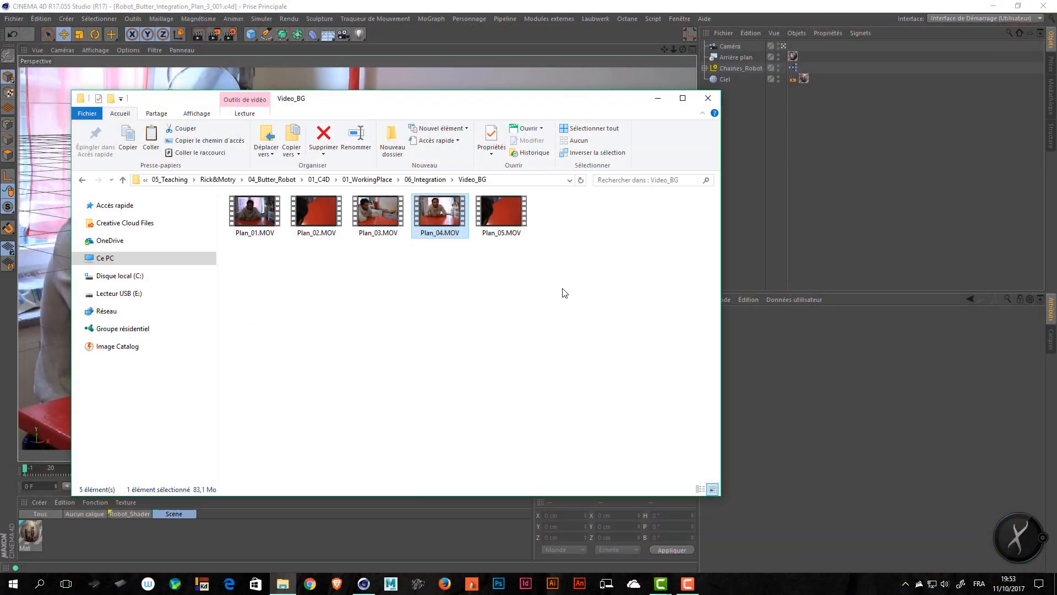
Step: Back in Cinema 4D, save the scene as Robot_Butter_Integration_Plan_4_001.c4d in a new Plan_04 folder inside 06_Integration
key(alt+Tab)
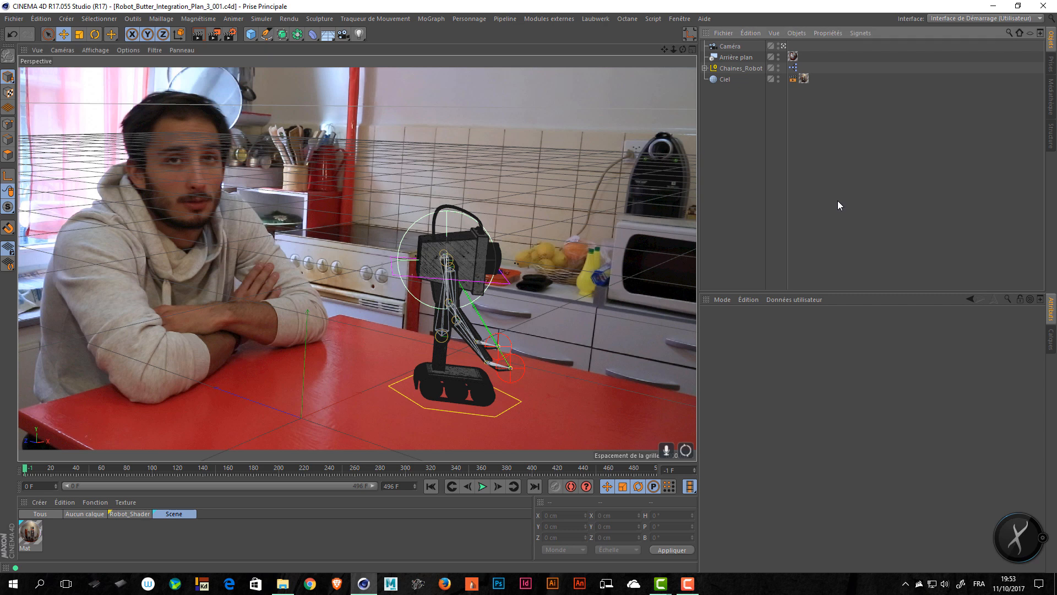
key(ctrl+shift+s)
click(261, 39)
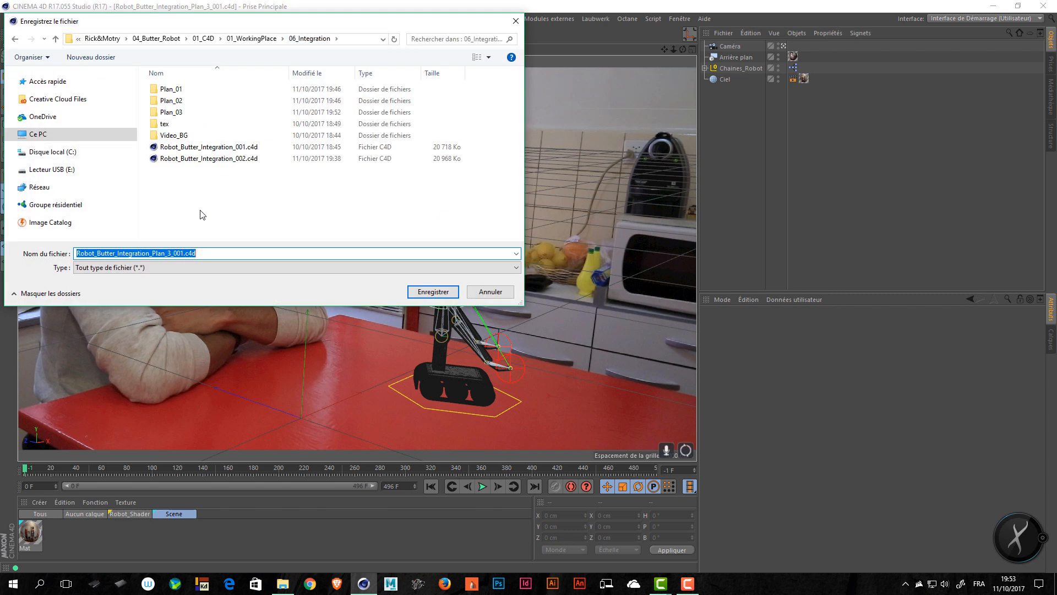
click(243, 193)
key(ctrl+shift+n)
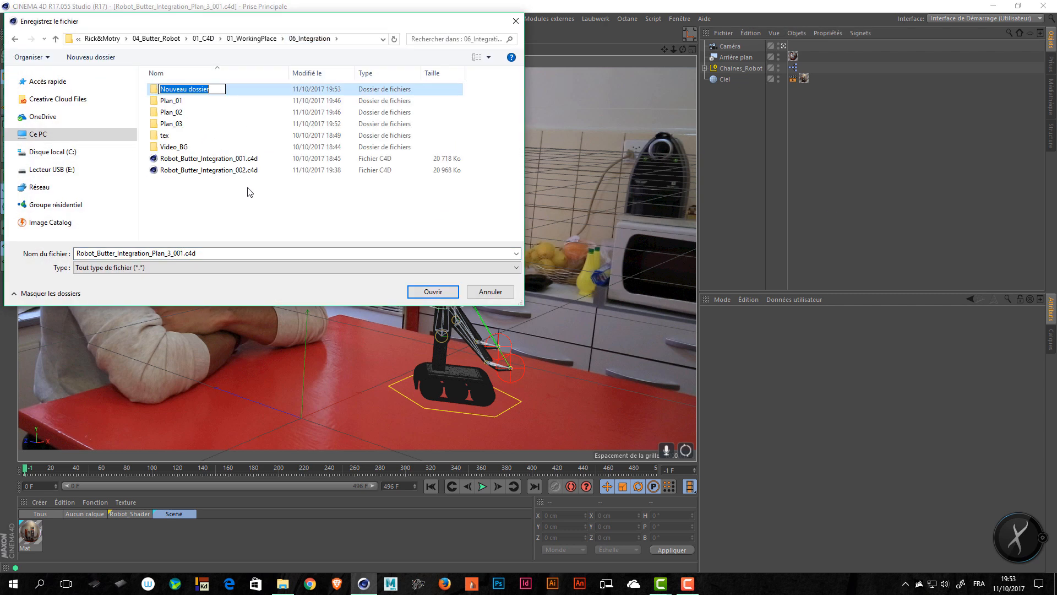
key(Return)
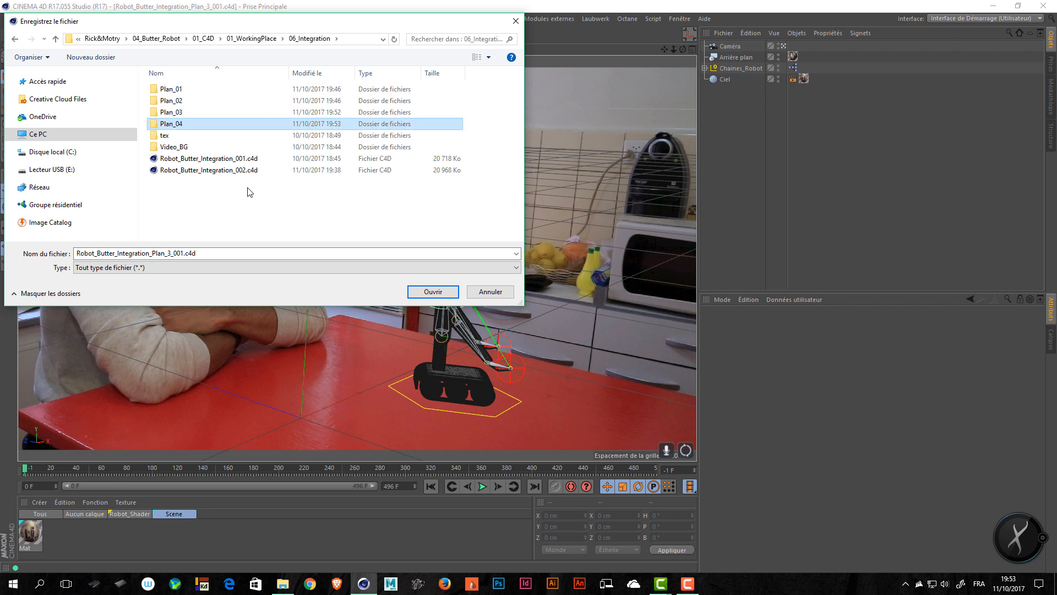
double_click(201, 124)
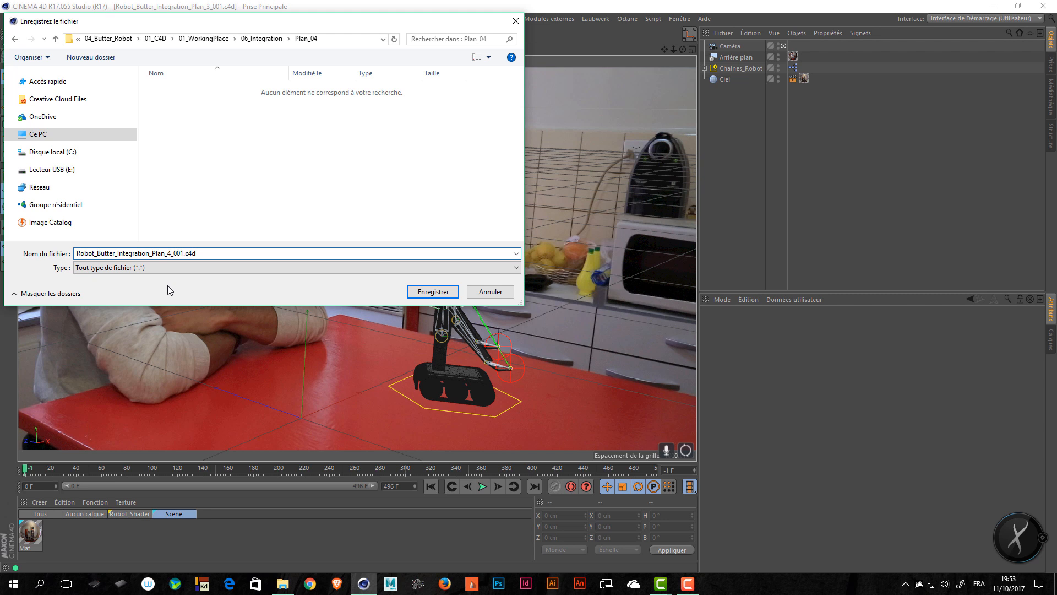
key(Return)
Step: In File Explorer, copy the tex folder from 06_Integration into Plan_04, and return to Cinema 4D to test-render the view
key(alt+Tab)
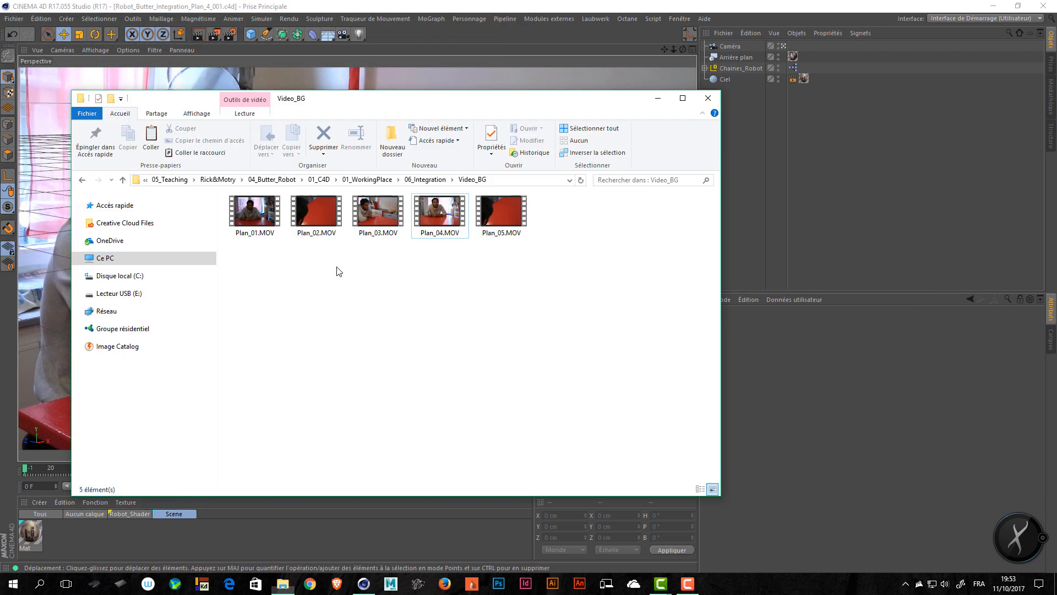
click(441, 179)
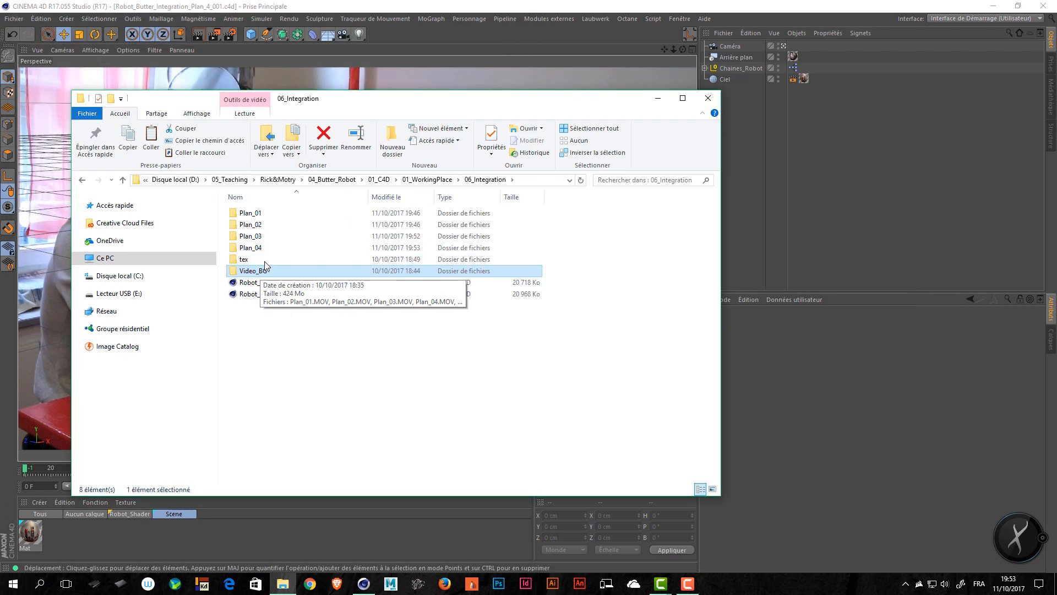
click(249, 259)
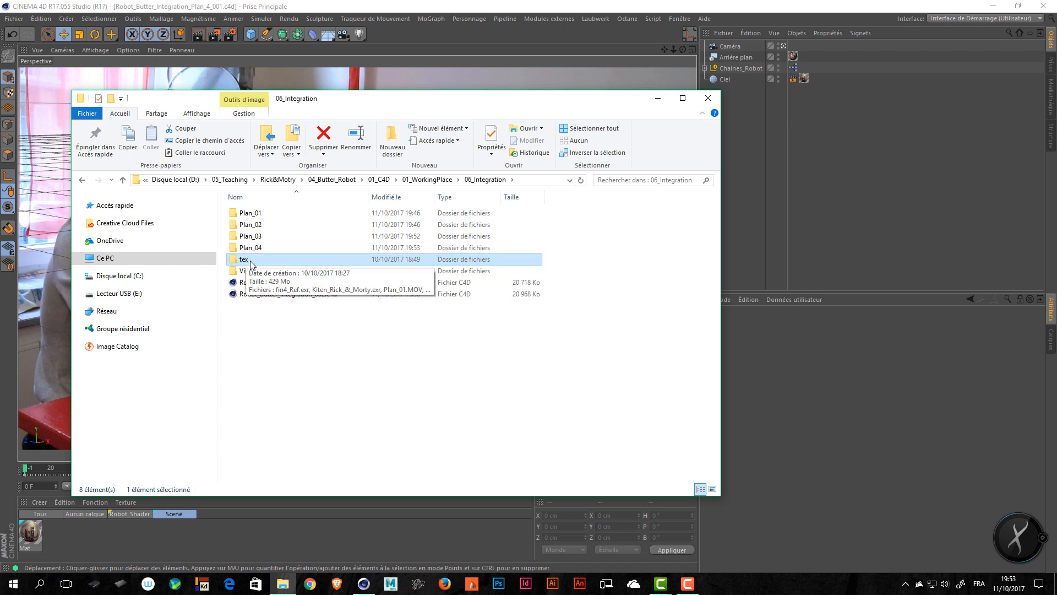
click(303, 248)
double_click(303, 249)
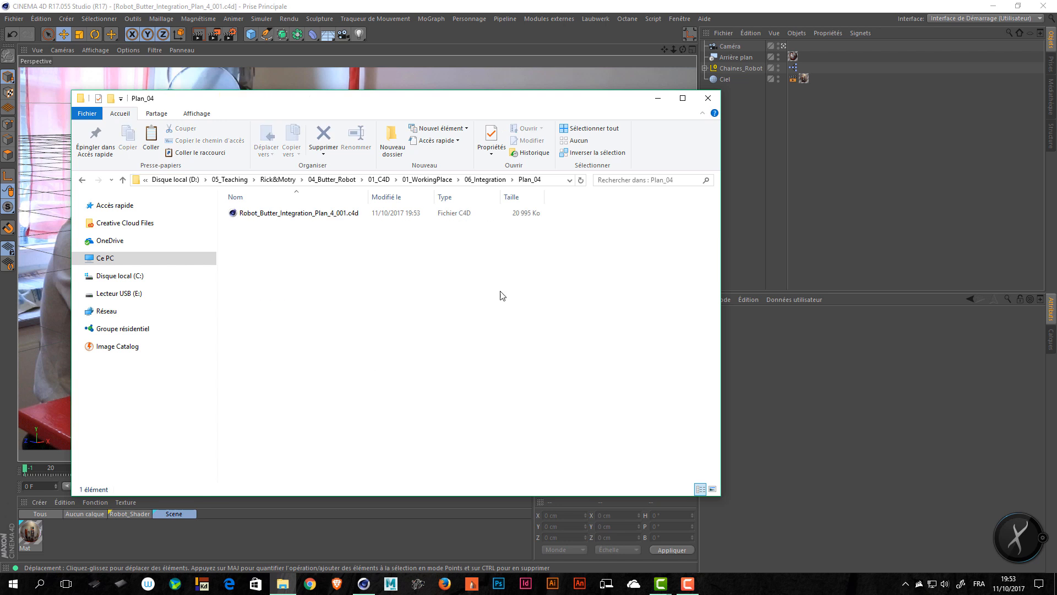
key(ctrl+v)
click(732, 230)
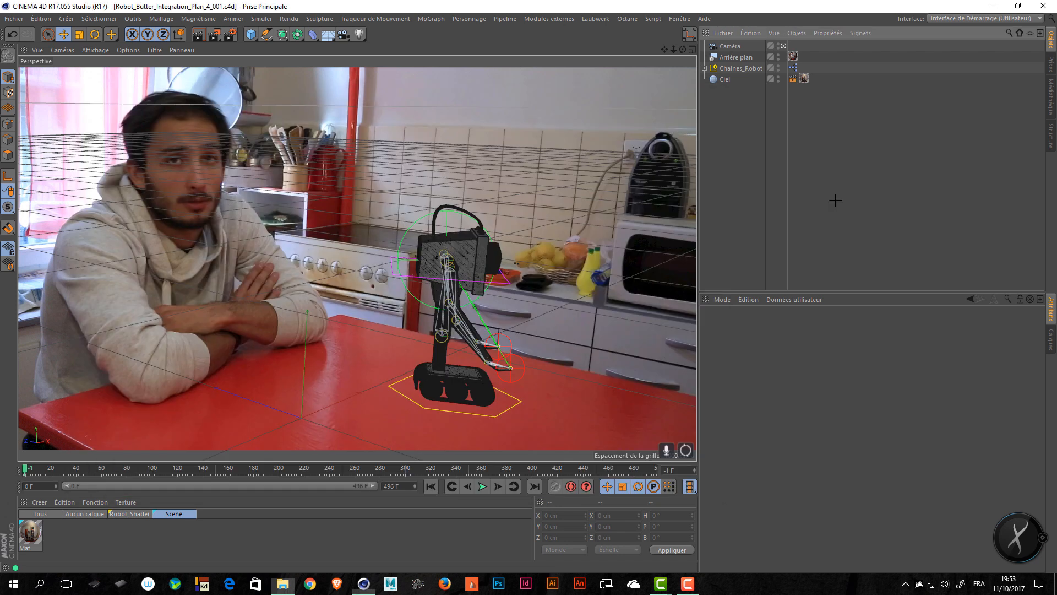
key(ctrl+r)
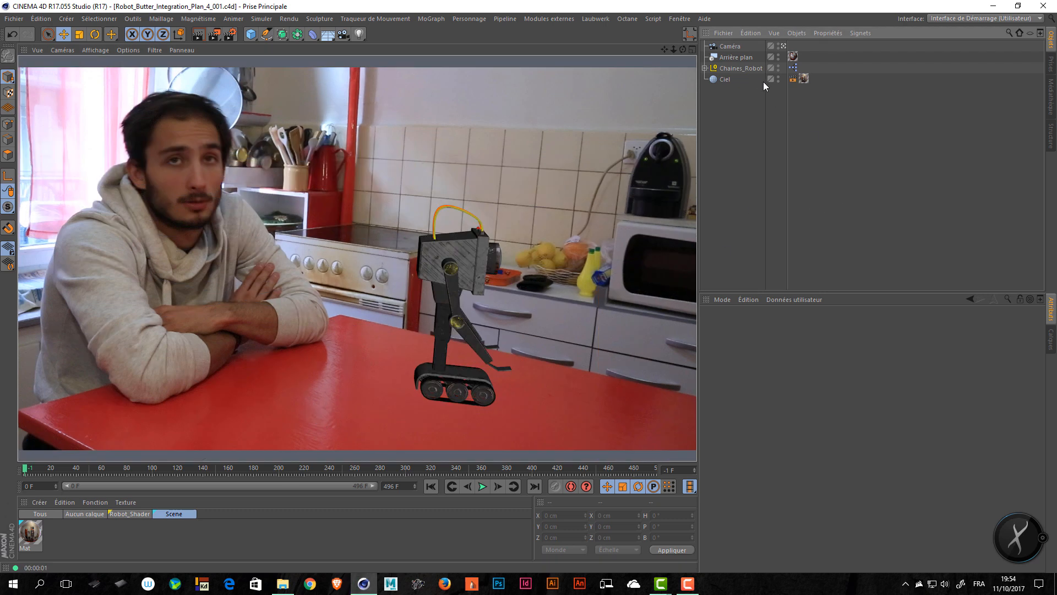
Step: Delete the previous shot's camera and Arrière plan background object, and save the scene
click(726, 47)
shift+click(724, 56)
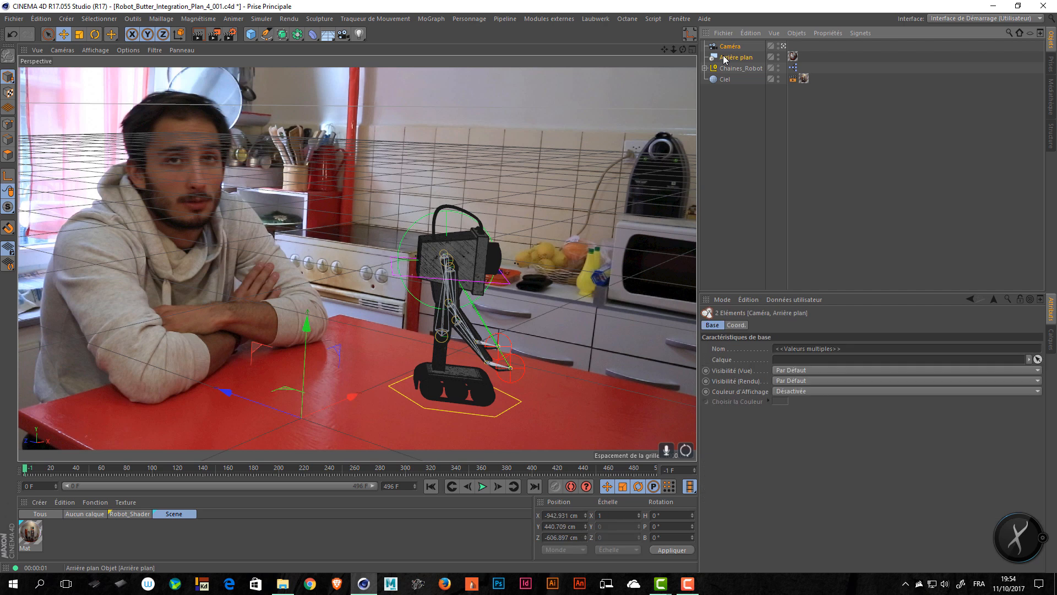
key(Delete)
key(ctrl+s)
Step: Reset the Chaines_Robot rig to a heading of 0° and position it at X 0 cm, Z 0 cm
scroll(506, 329, up, 3)
mouse_move(506, 330)
alt+mouse_down()
mouse_move(493, 288)
mouse_move(495, 315)
alt+mouse_up()
click(738, 46)
click(658, 515)
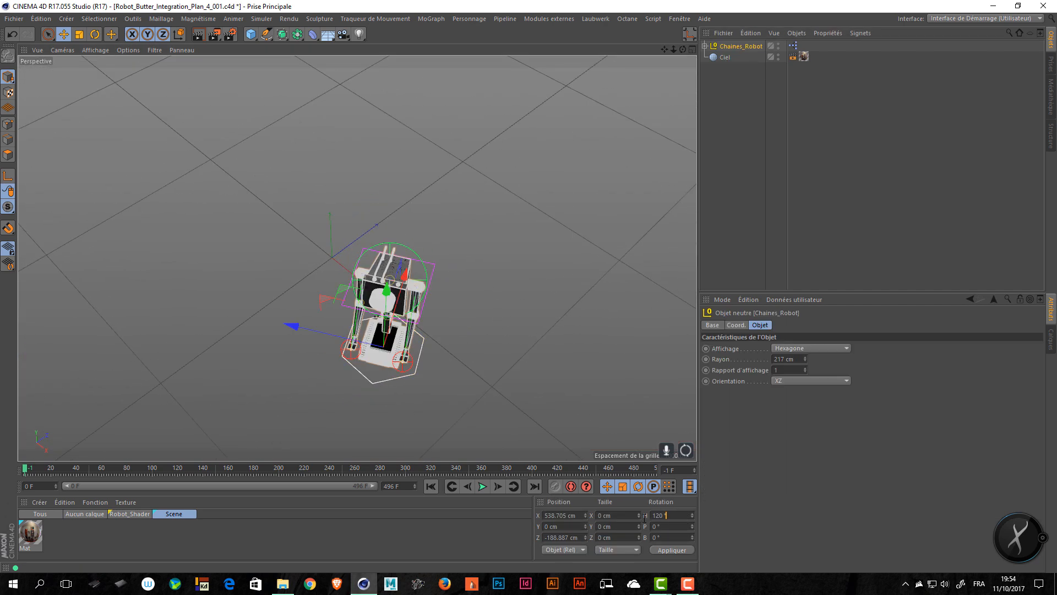
key(Return)
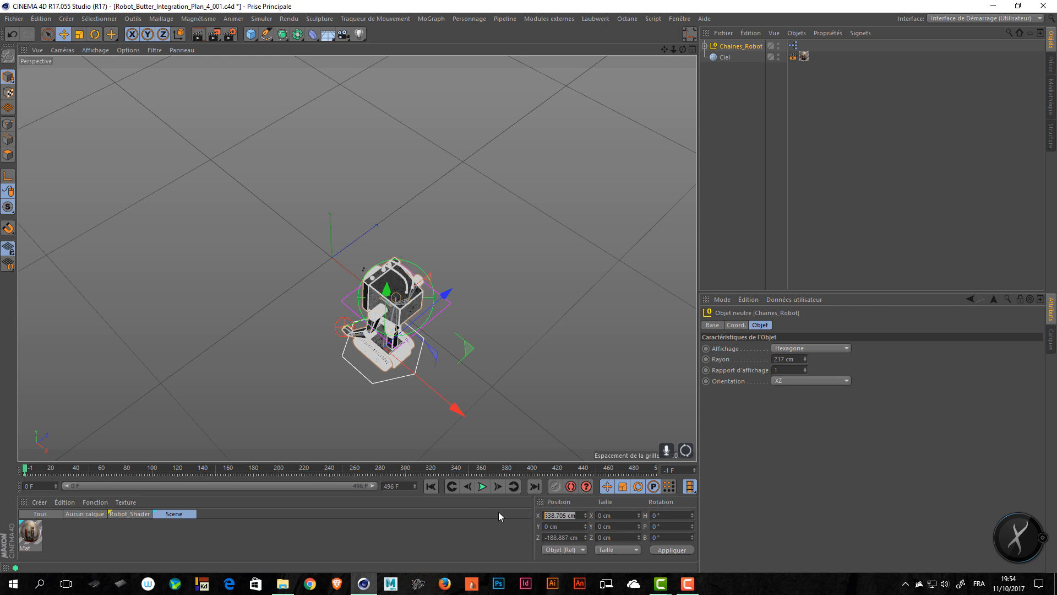
text(0)
key(Tab)
key(Tab)
text(0)
key(Return)
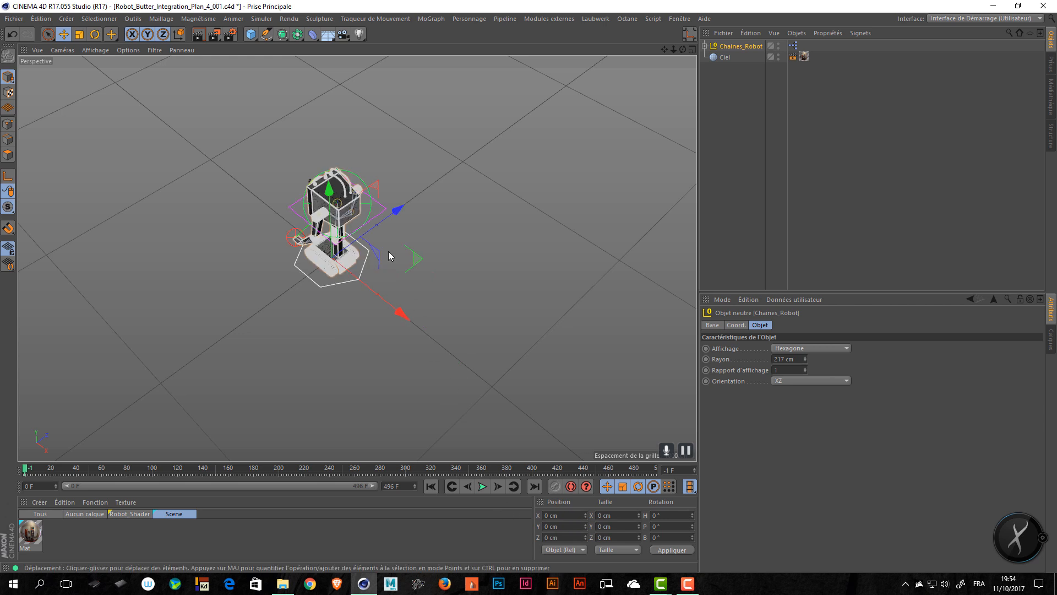
Step: Add a camera matching a close three-quarter view of the robot and give it a Calibrateur Caméra tag
alt+drag(388, 251, 658, 185)
alt+right_drag(448, 222, 508, 219)
alt+middle_drag(508, 219, 559, 218)
alt+drag(558, 218, 469, 325)
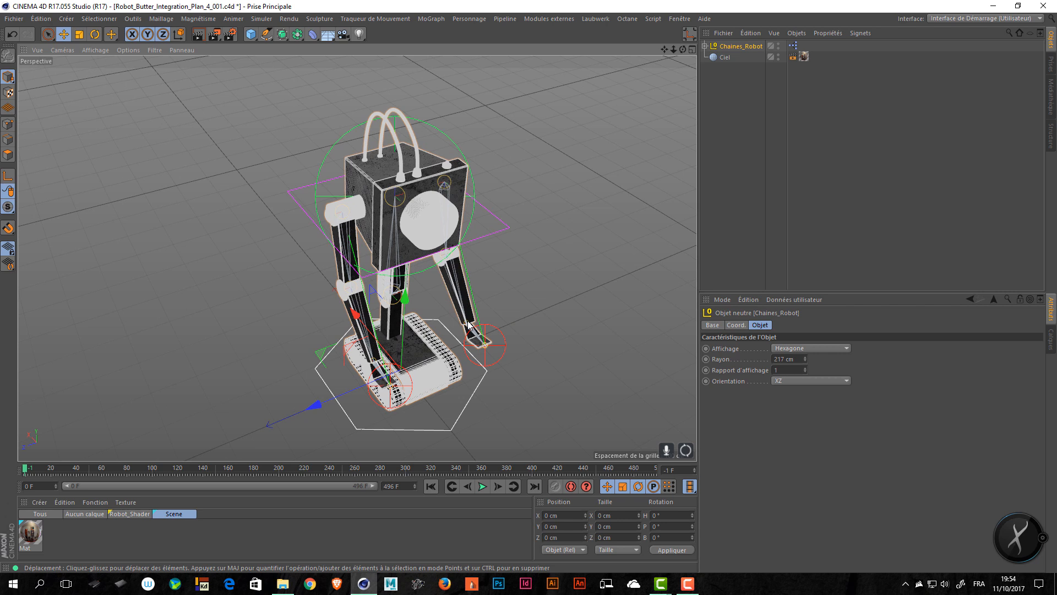
click(826, 138)
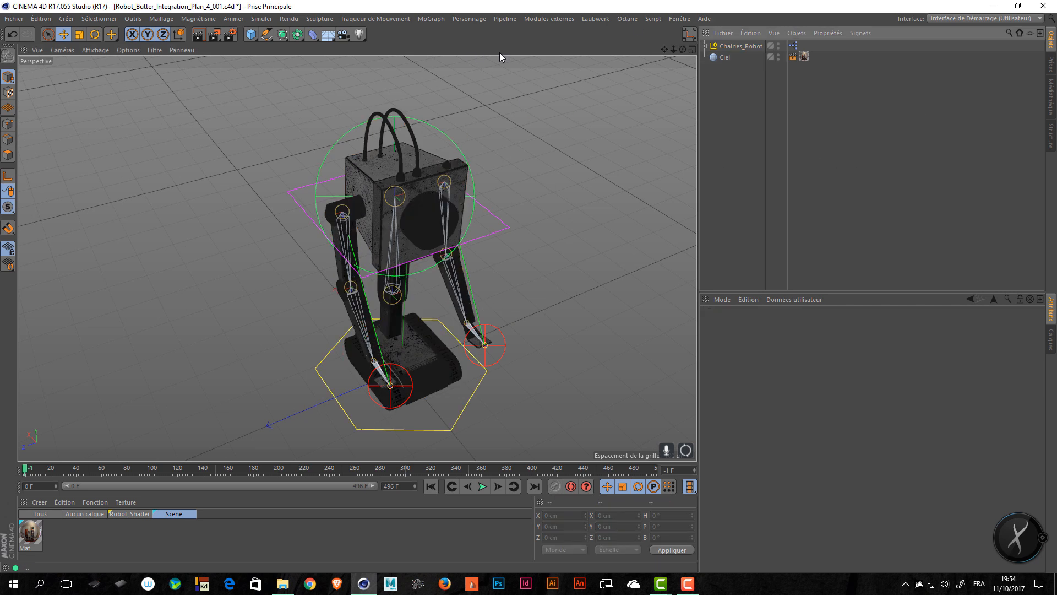
click(343, 34)
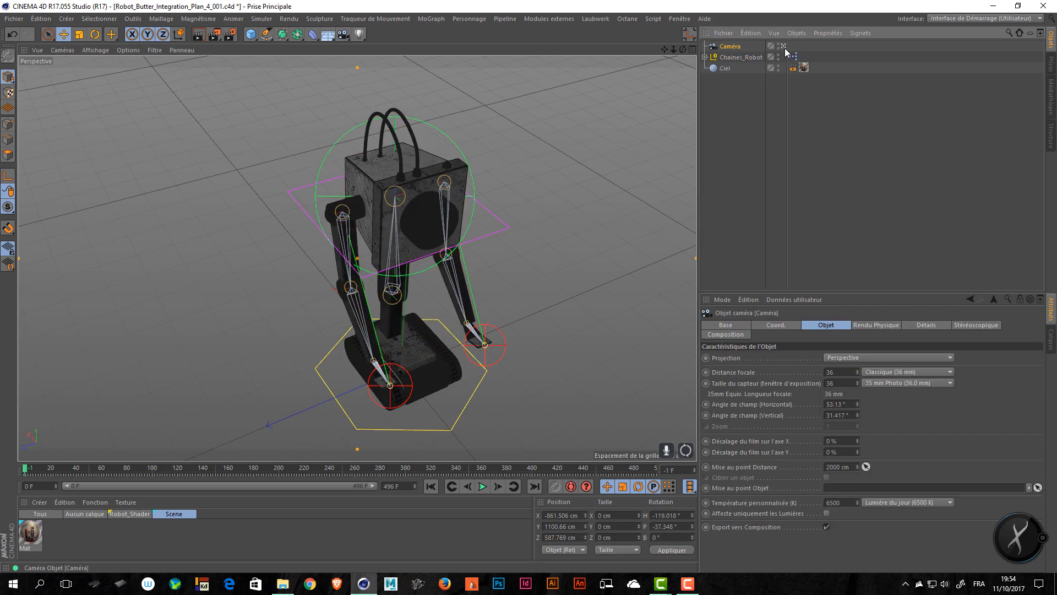
right_click(731, 46)
mouse_move(776, 53)
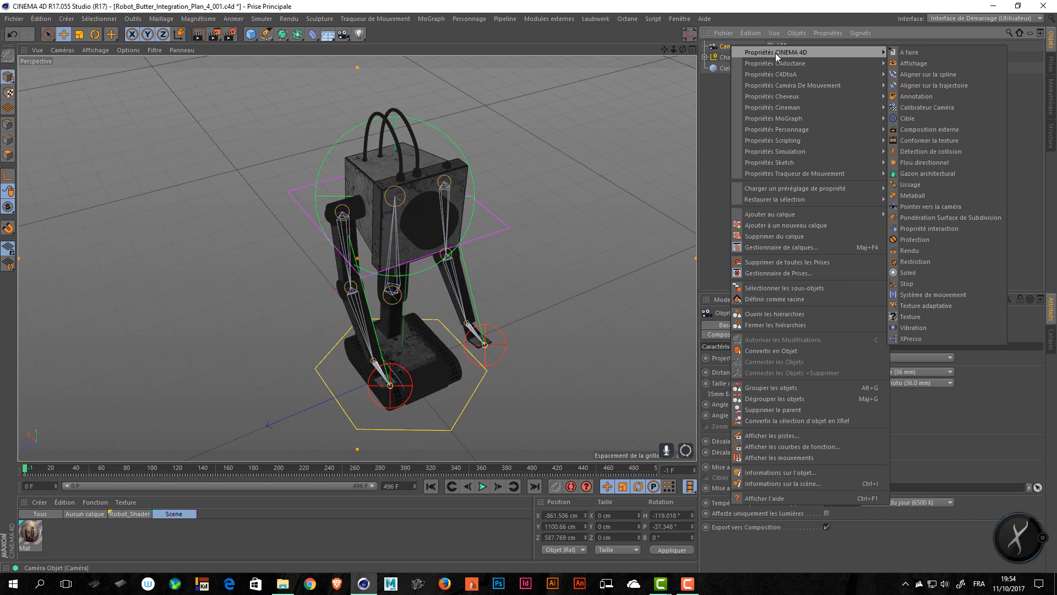
click(923, 108)
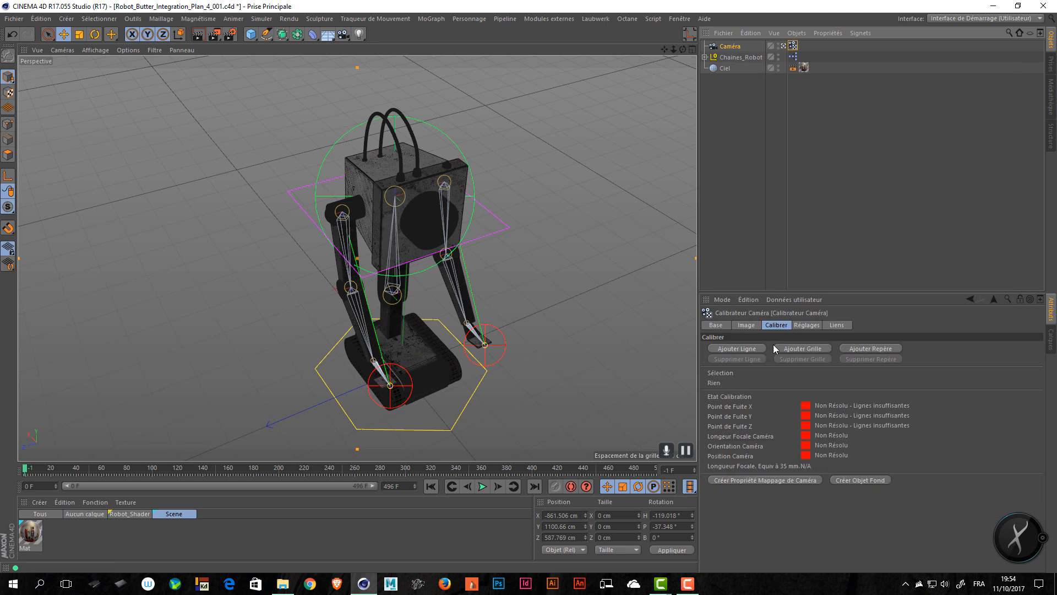
Step: Load Plan_04.MOV from Video_BG as the camera calibrator's image and show its calibration settings
click(746, 326)
click(1033, 349)
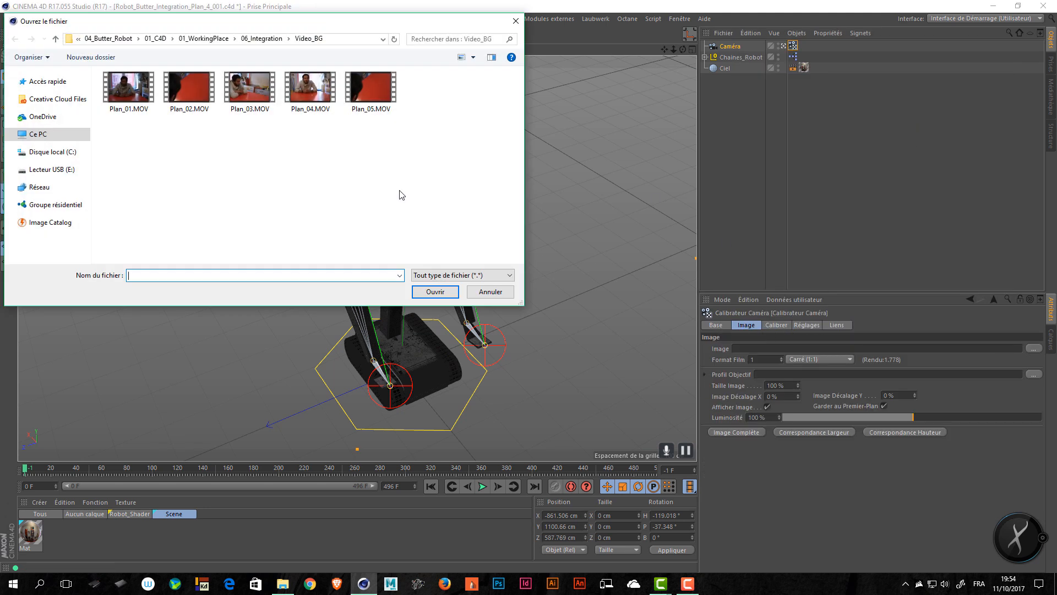
click(310, 87)
click(435, 292)
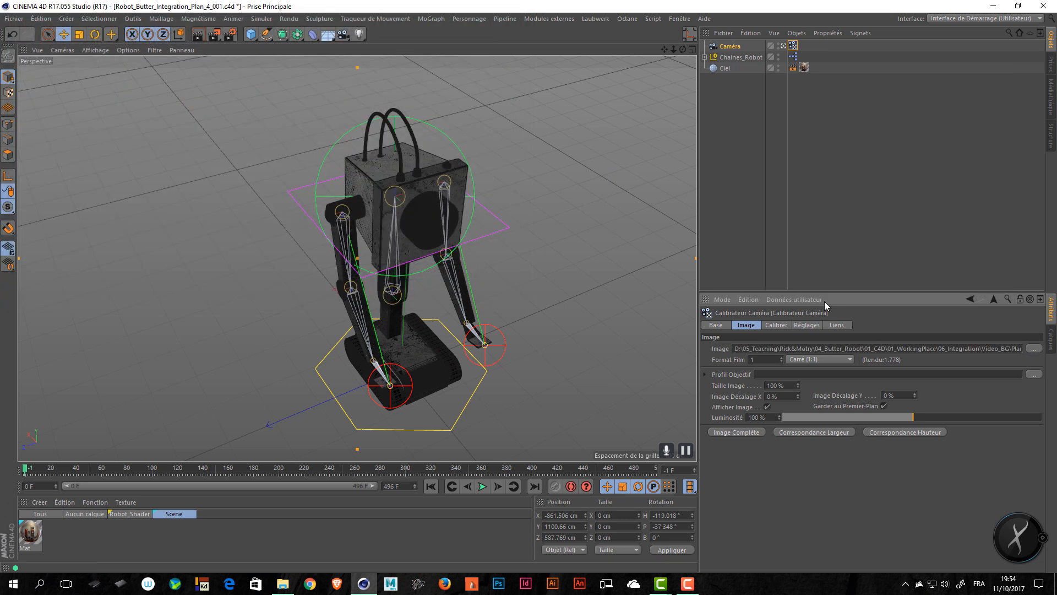
click(776, 326)
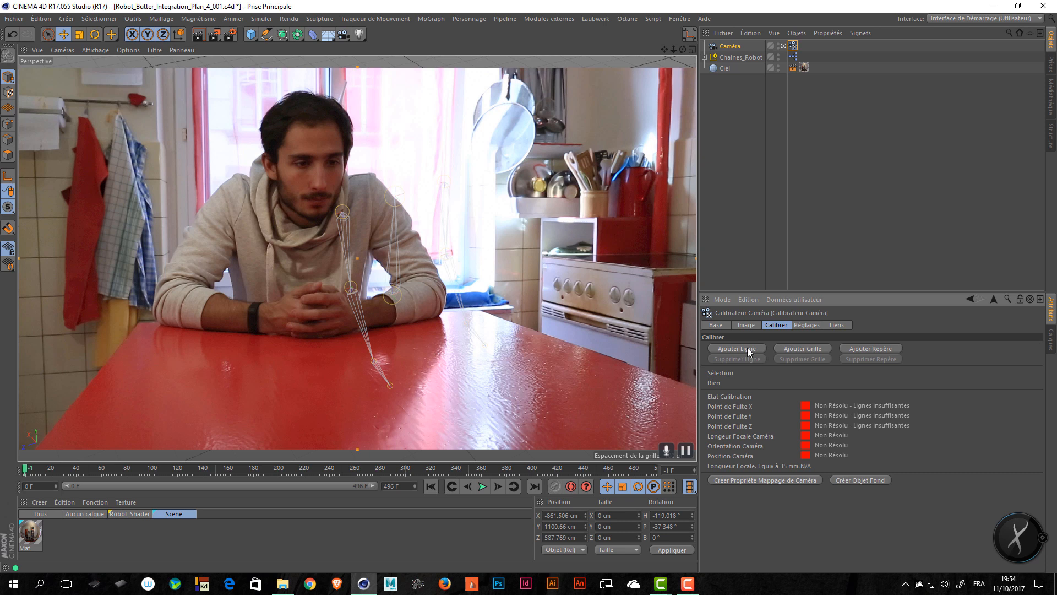
click(803, 348)
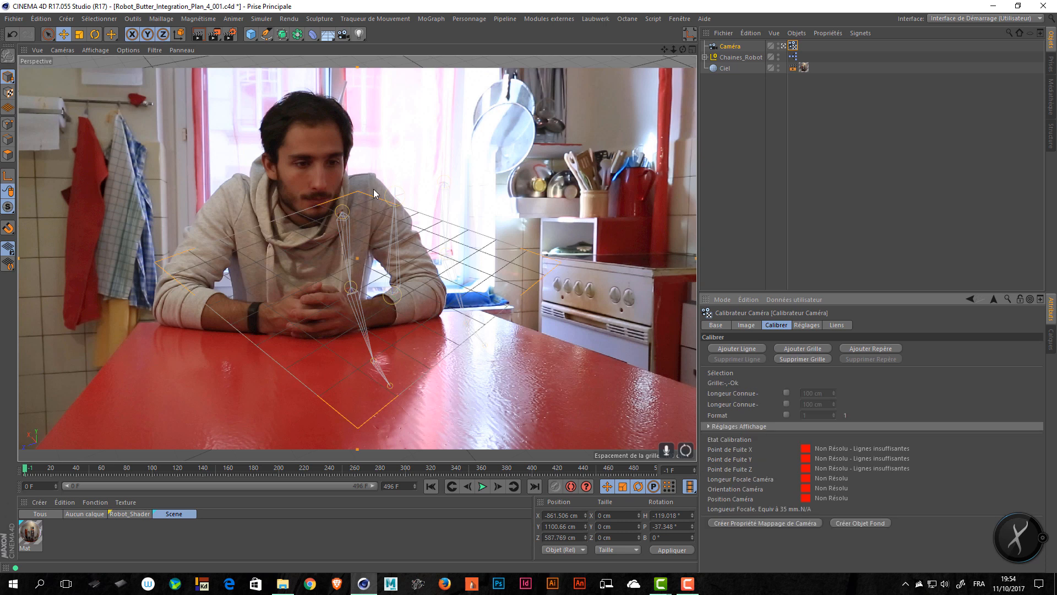
drag(357, 190, 449, 308)
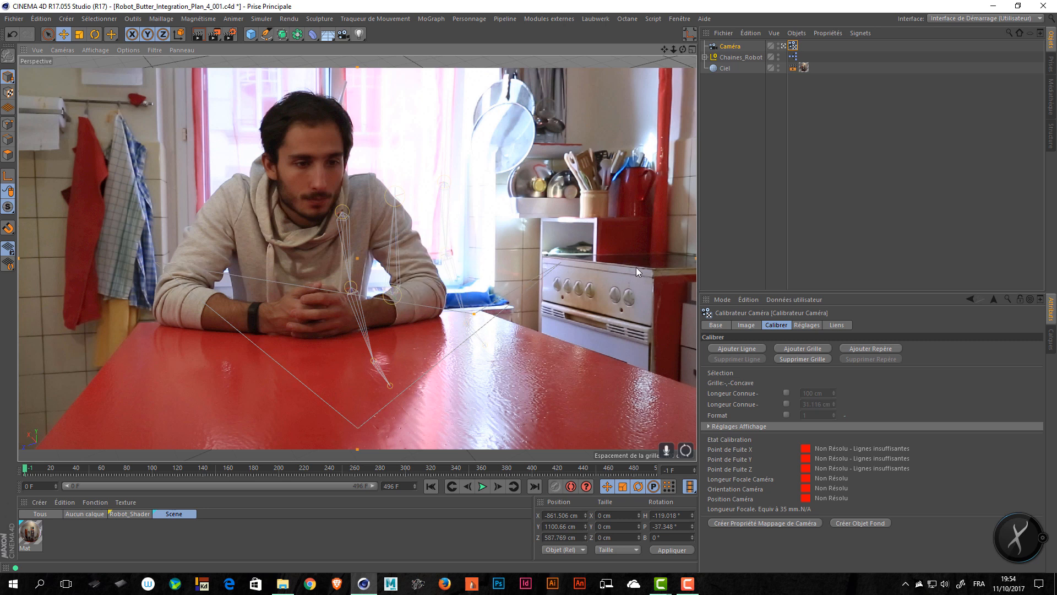
click(560, 259)
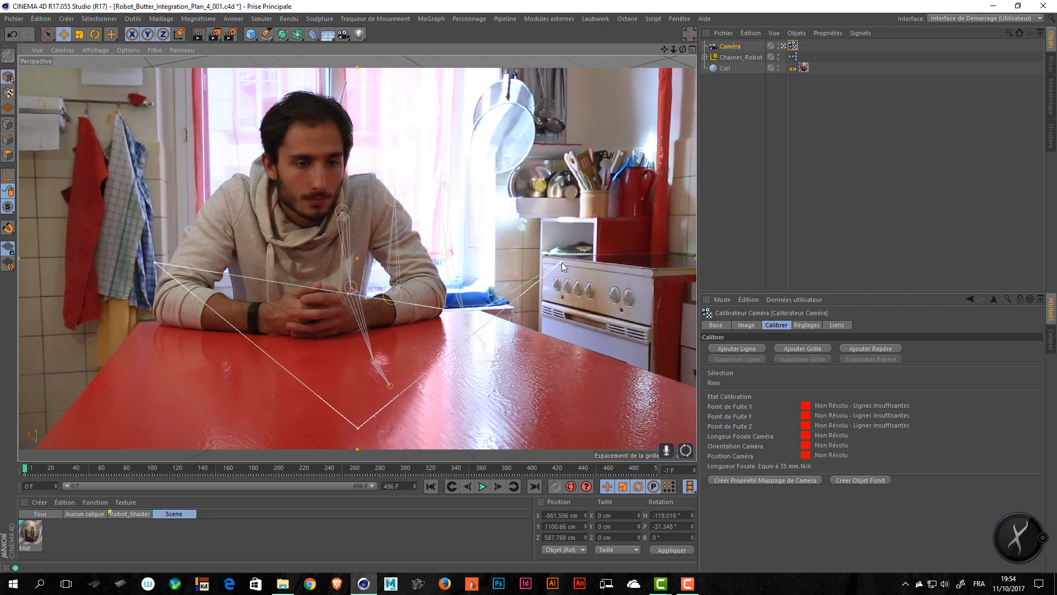
drag(561, 262, 691, 385)
drag(154, 261, 139, 321)
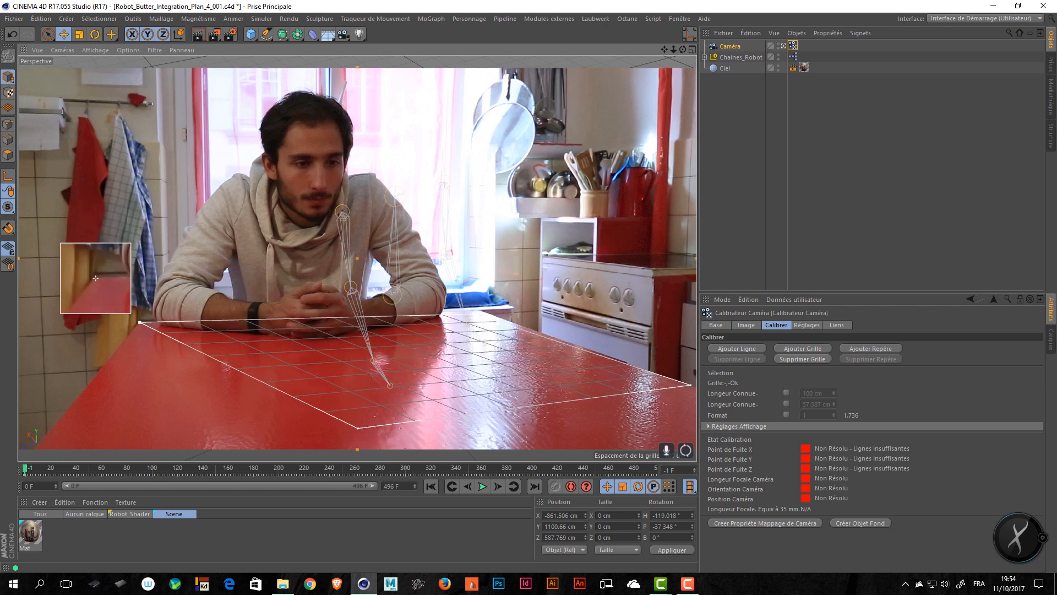
drag(358, 428, 100, 371)
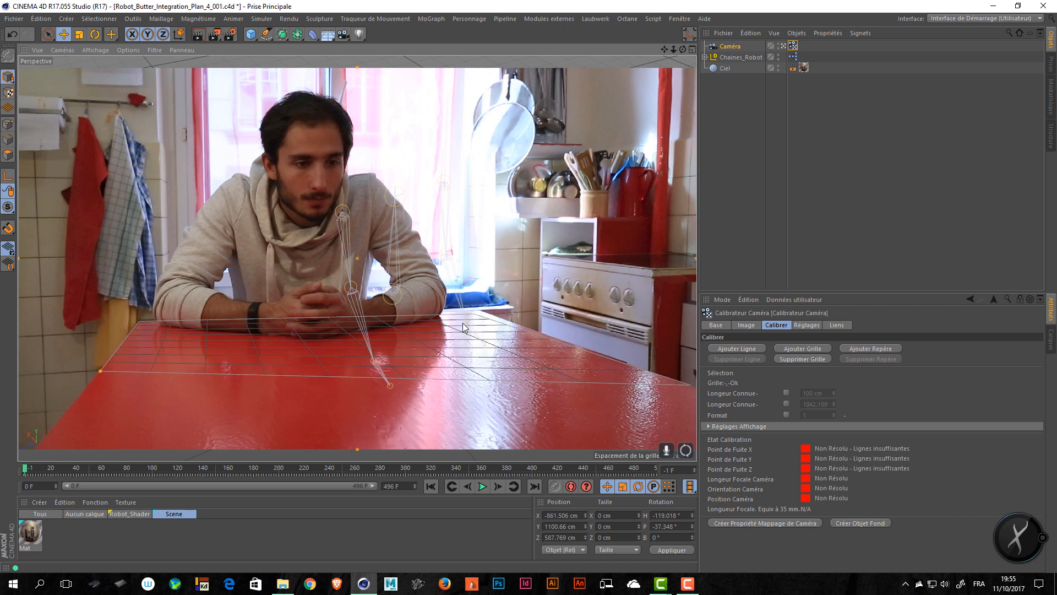
drag(475, 313, 477, 310)
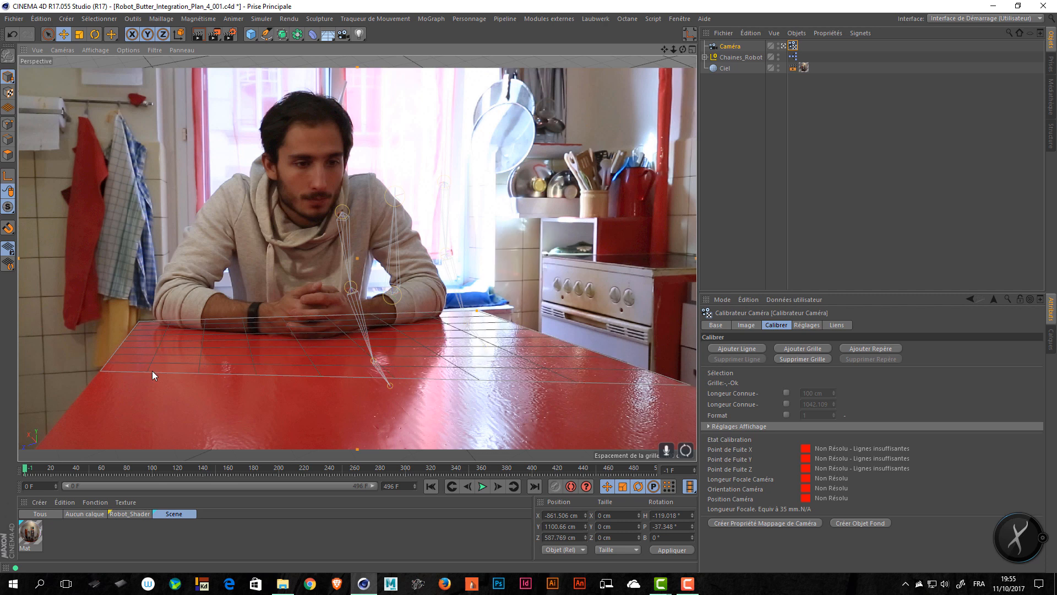
drag(100, 372, 51, 430)
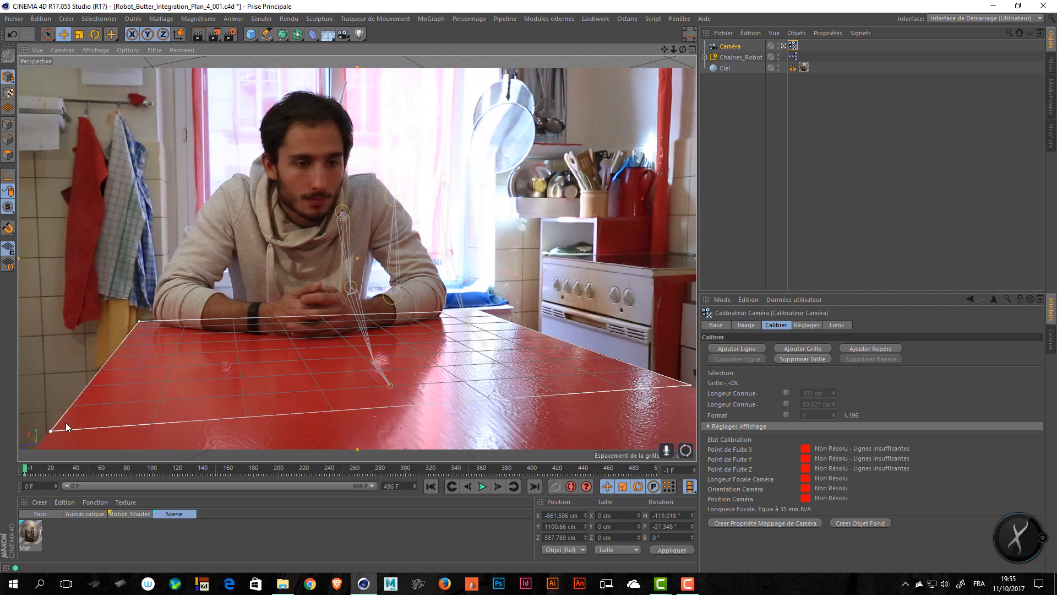
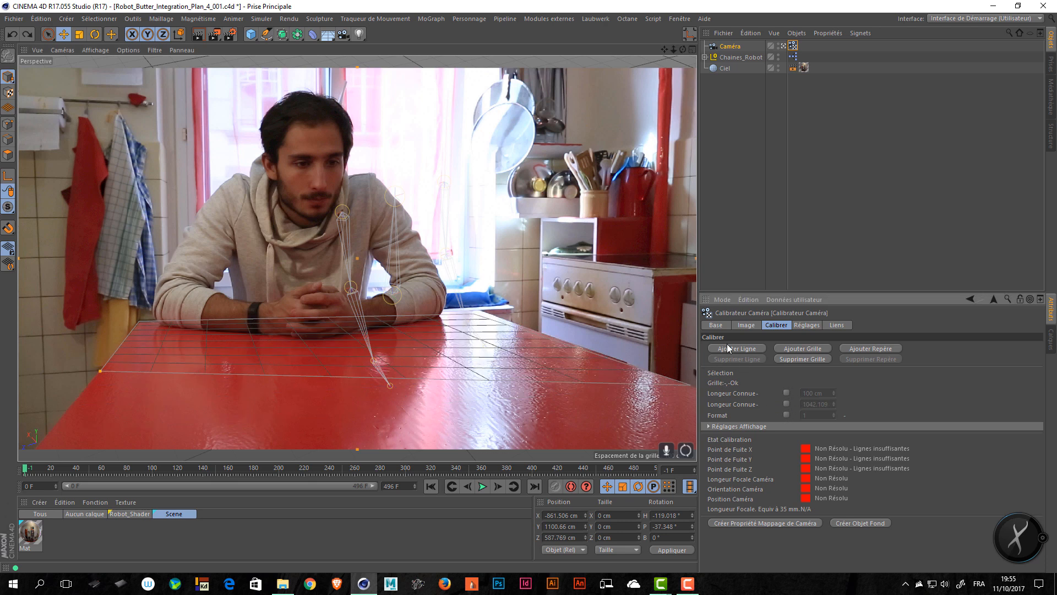
key(ctrl+z)
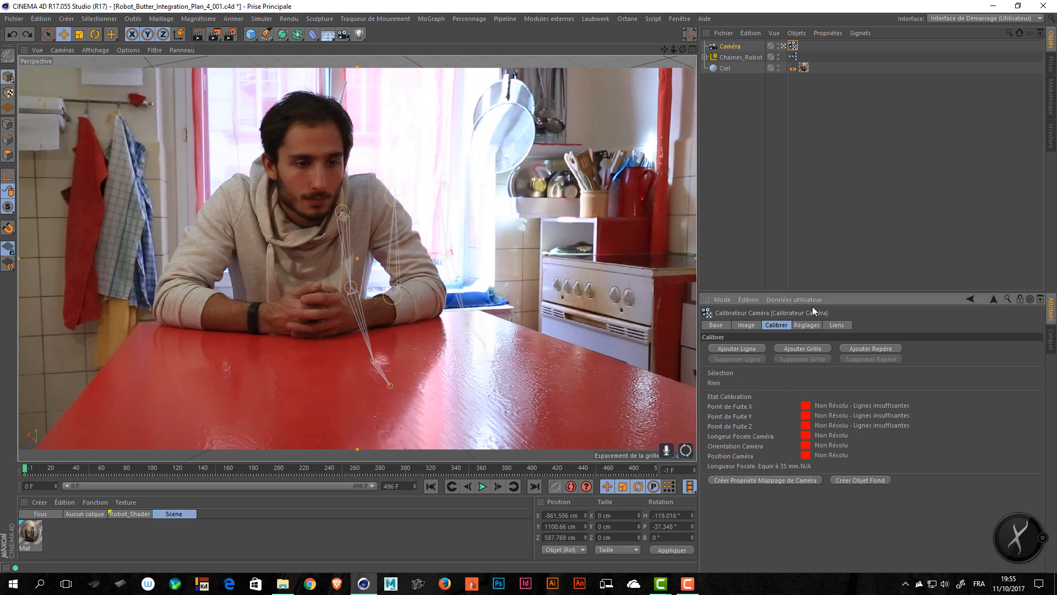
Step: Add a calibration line along the table's back edge and assign it to the Z axis
click(737, 348)
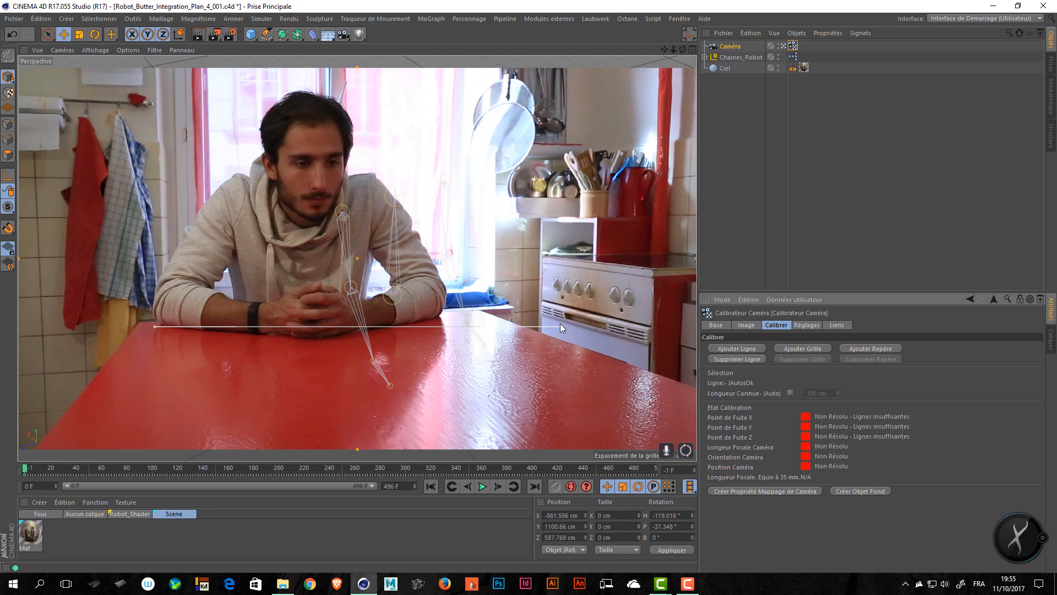
drag(507, 327, 479, 311)
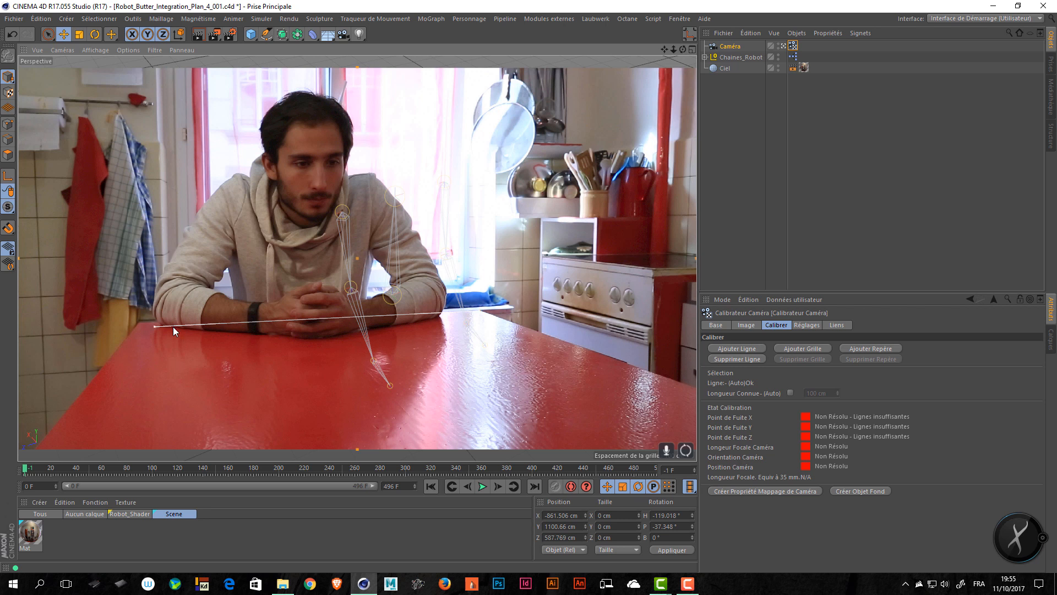
drag(155, 326, 140, 322)
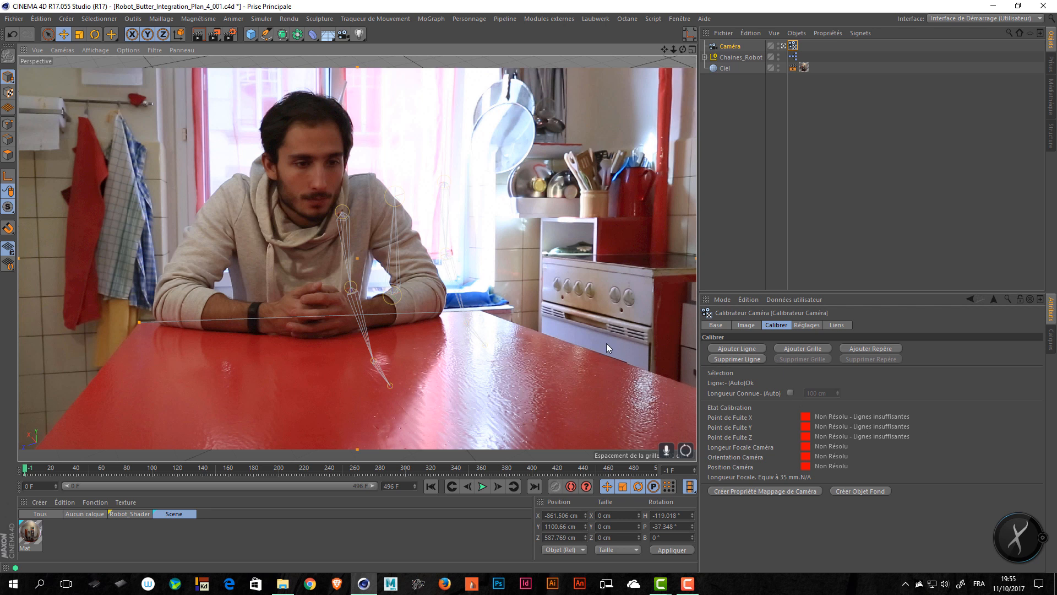
click(391, 315)
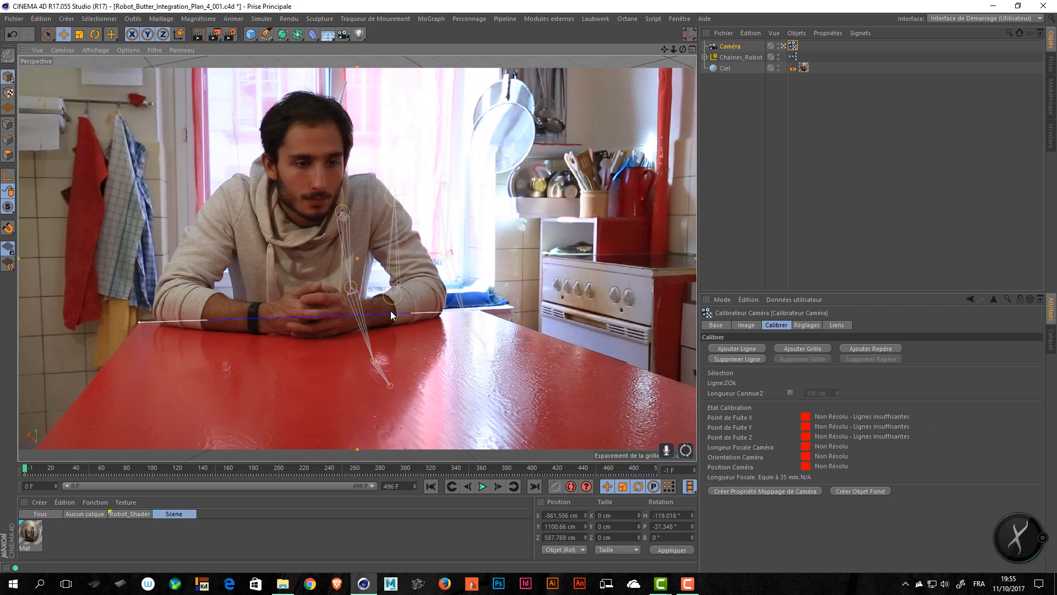
Step: Add a calibration line along the table's right edge and assign it to the X axis
click(755, 351)
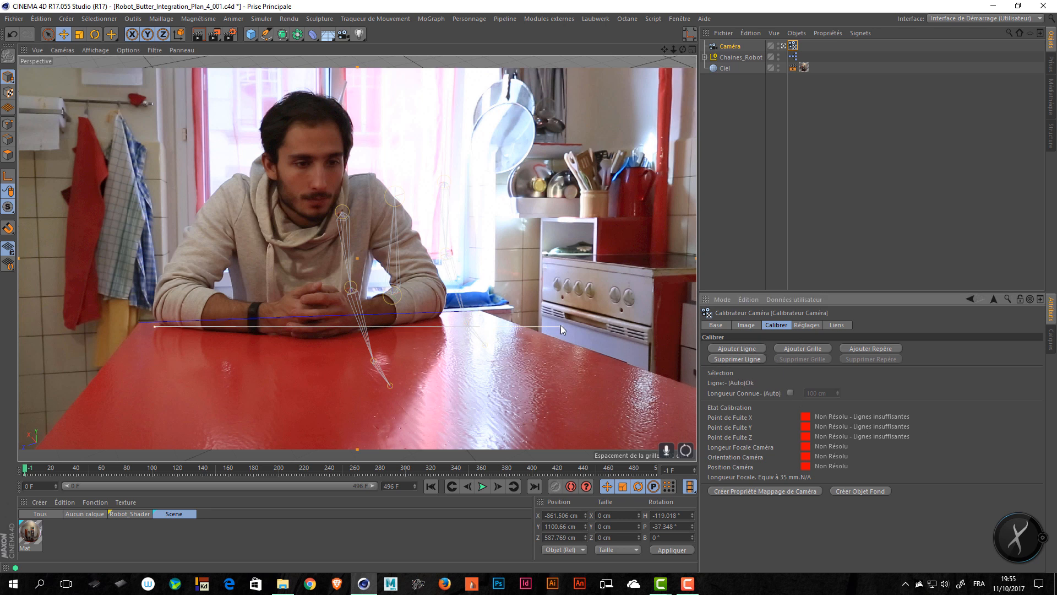
drag(465, 328, 489, 310)
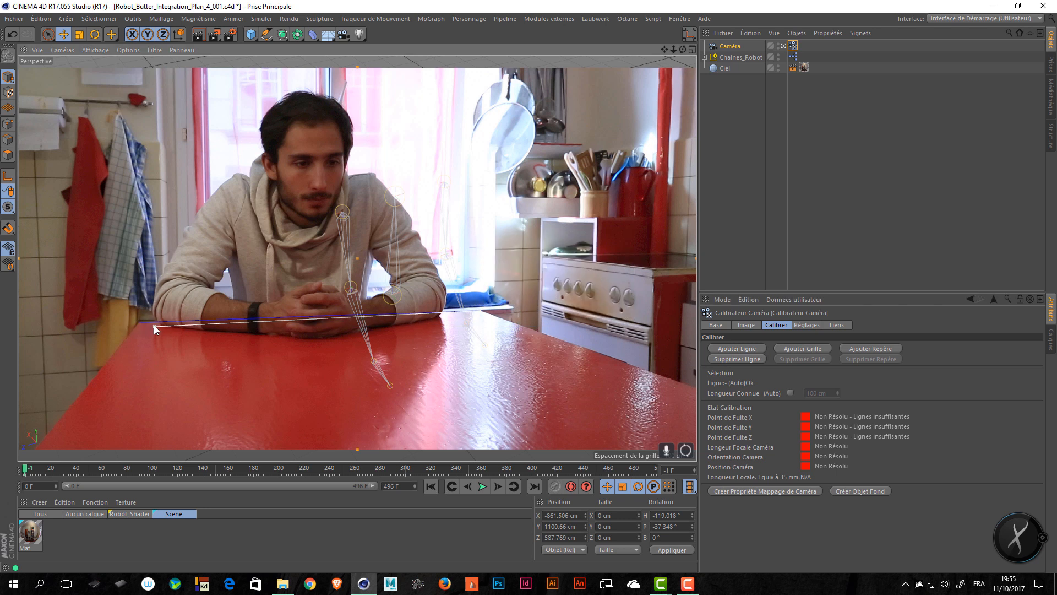
drag(156, 326, 695, 386)
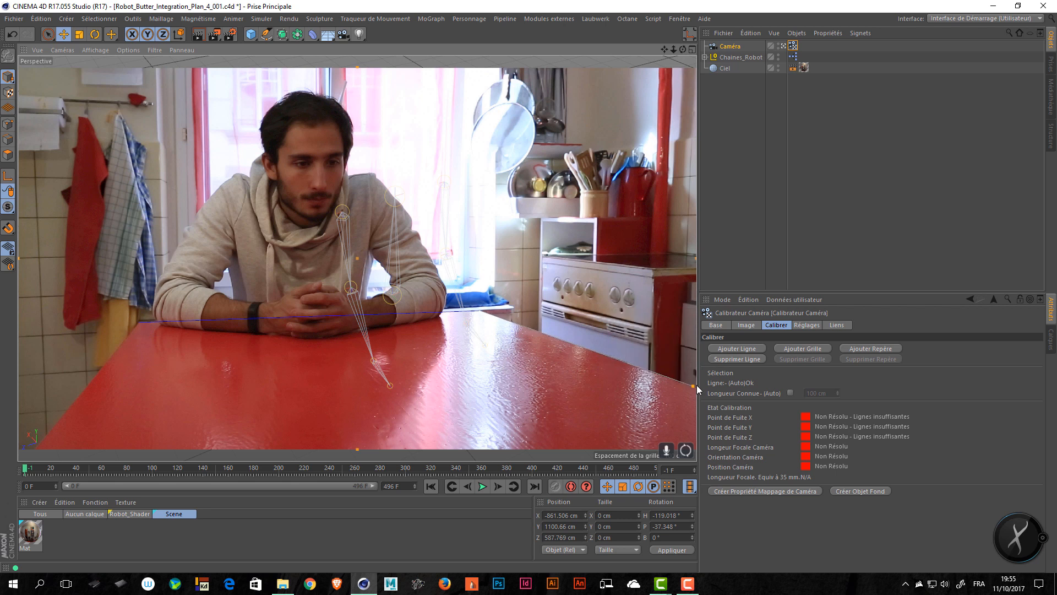
click(614, 358)
Step: Add a calibration line along the table's left edge and assign it to the X axis
click(741, 348)
drag(512, 328, 41, 441)
mouse_move(155, 327)
mouse_down()
mouse_move(137, 320)
mouse_move(163, 320)
mouse_move(140, 320)
mouse_up()
click(98, 365)
click(101, 369)
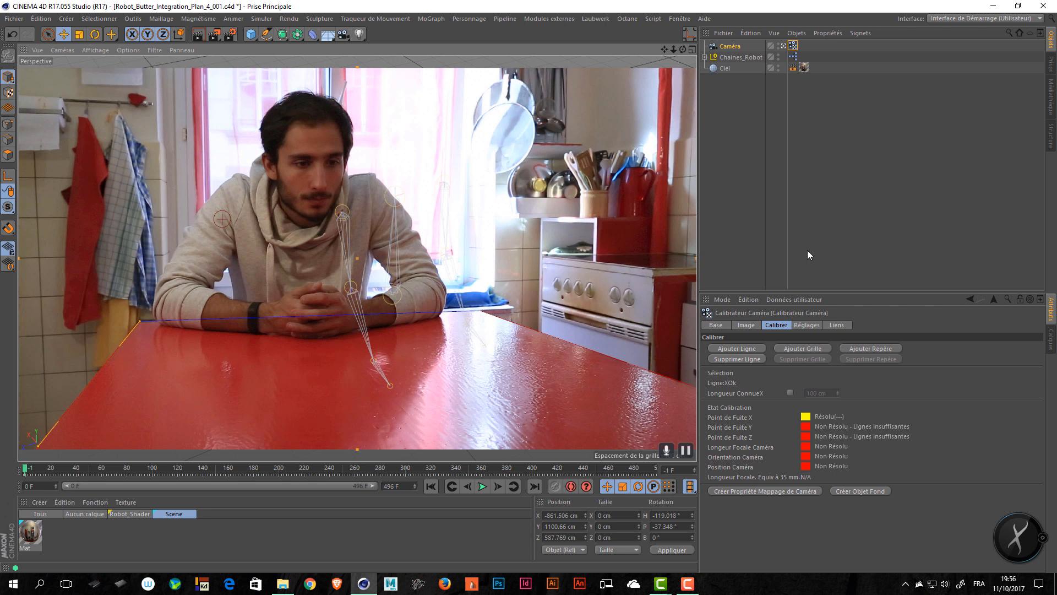
Step: Add a vertical calibration line along the tiled wall's edge beside the hanging towels and assign it to the Y axis
click(729, 348)
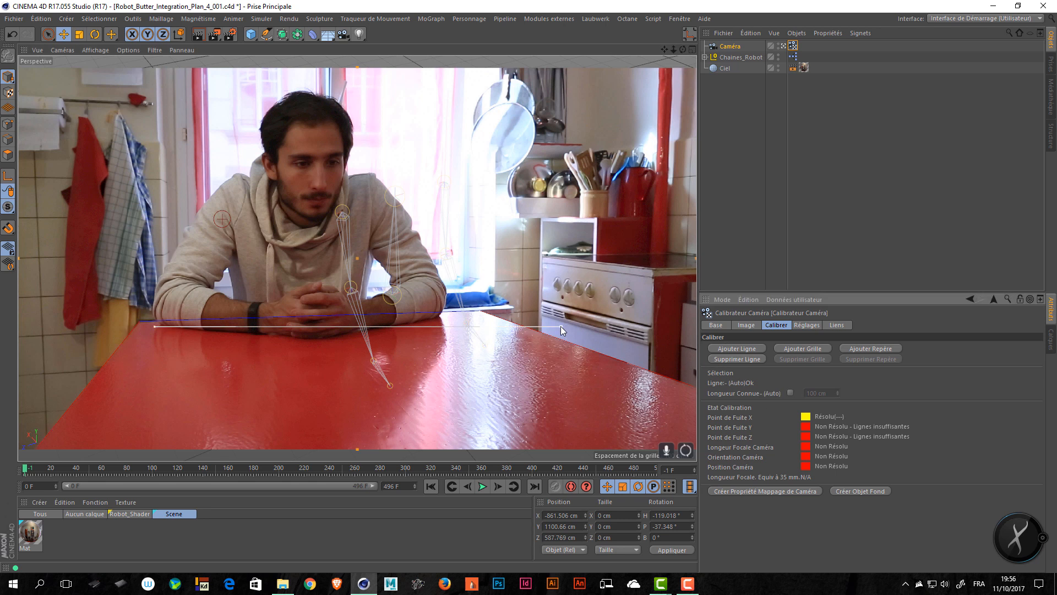
drag(561, 326, 159, 143)
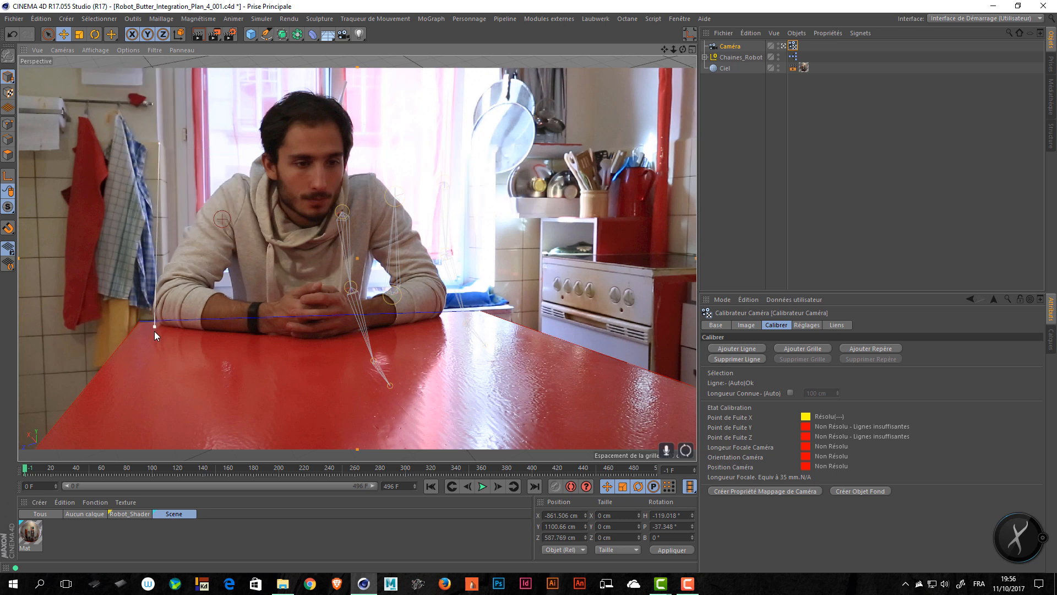
drag(154, 331, 163, 269)
shift+click(160, 194)
shift+click(160, 194)
shift+click(160, 194)
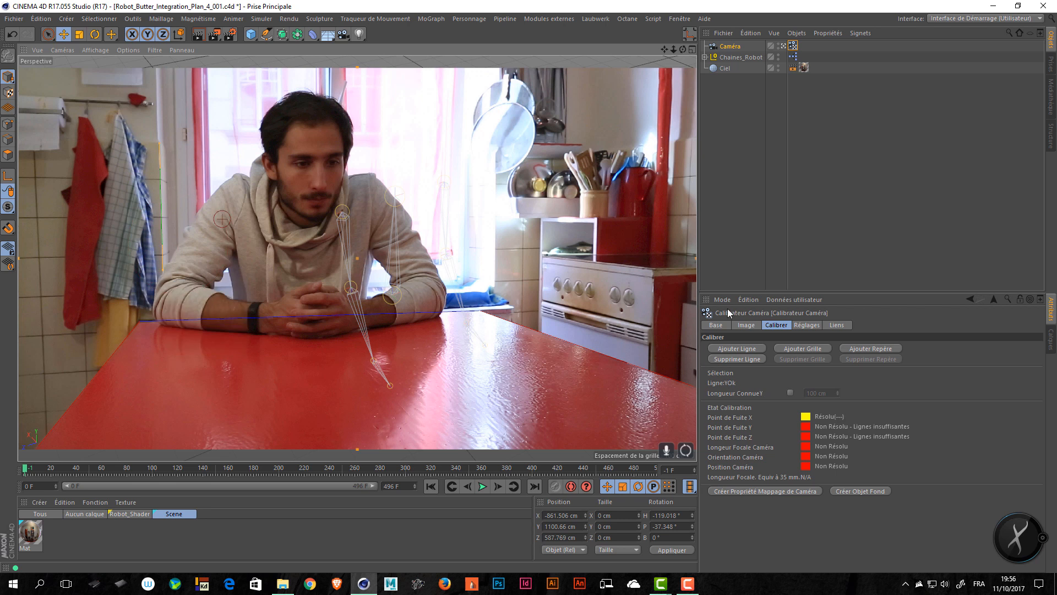
Step: Add a vertical calibration line along the tile joint at the far left of the wall and assign it to the Y axis
click(740, 349)
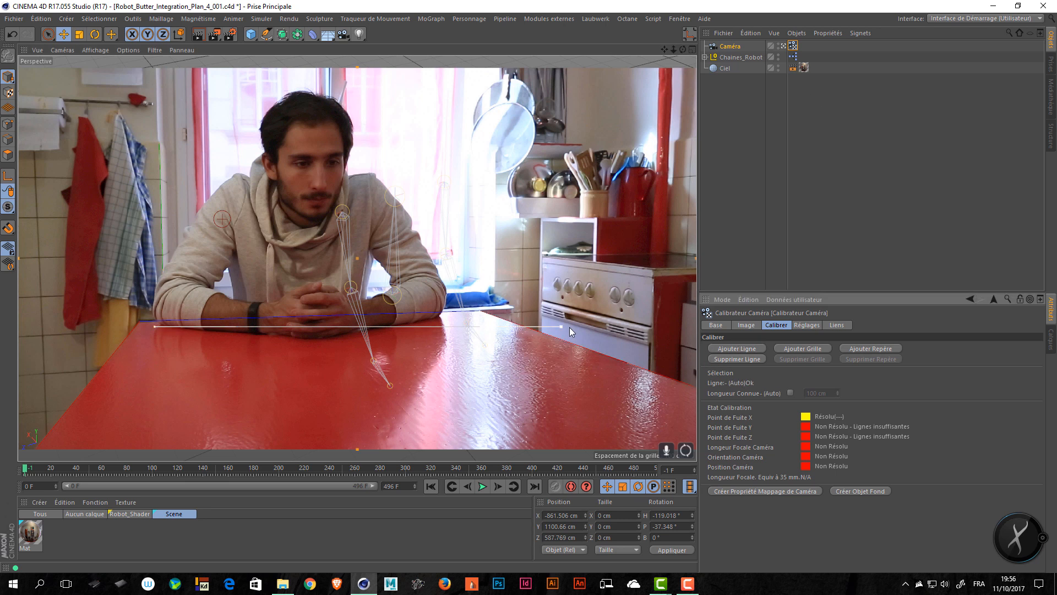
drag(252, 273, 35, 152)
drag(154, 327, 44, 426)
click(42, 280)
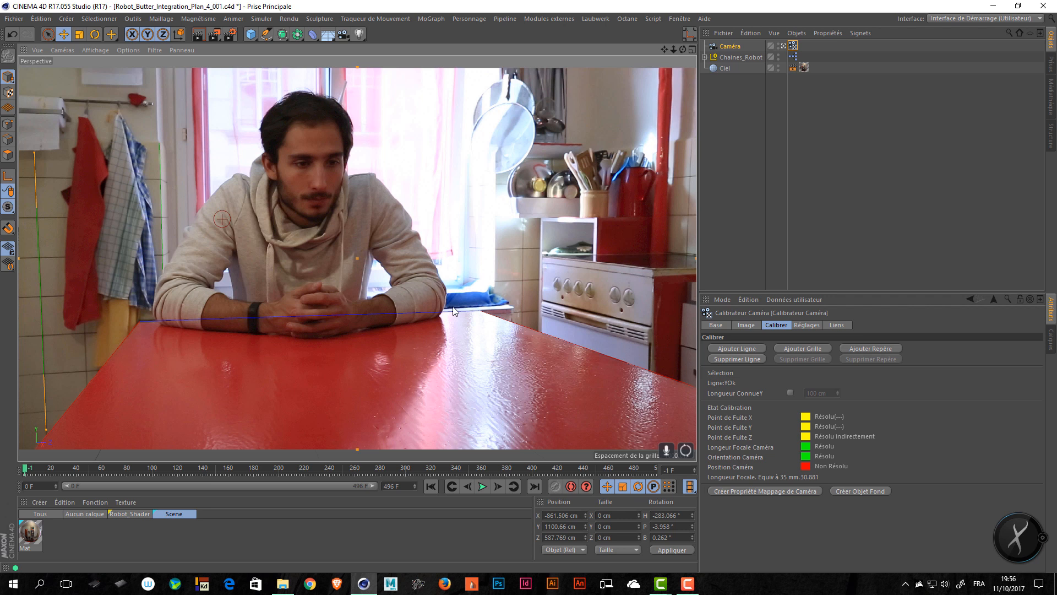
Step: Add a horizontal calibration line along the wall's tile joint behind the hanging towels and assign it to the Z axis
click(750, 348)
drag(562, 326, 158, 180)
drag(157, 327, 22, 178)
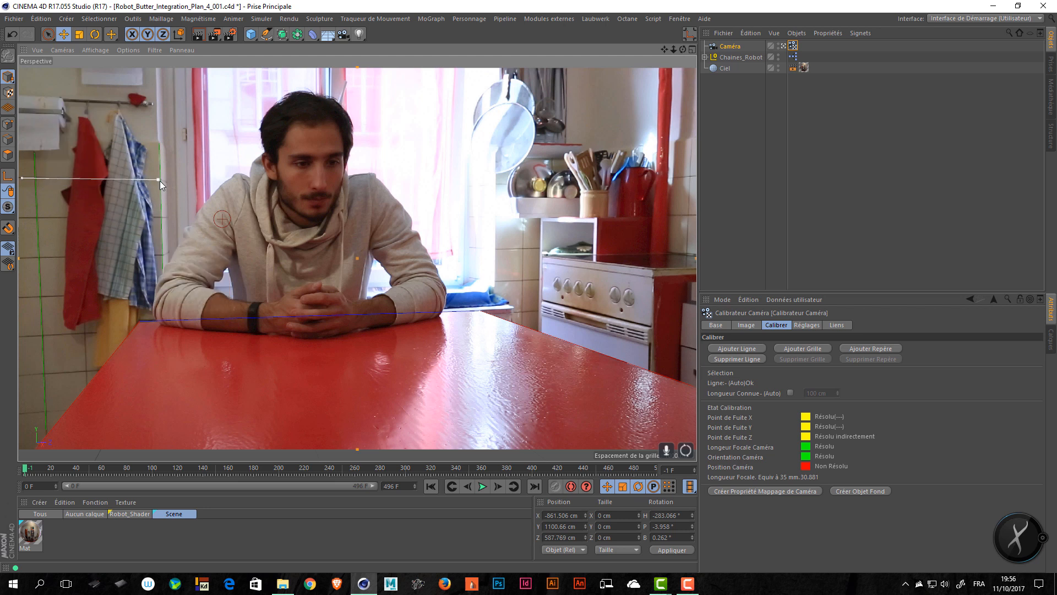
drag(158, 179, 158, 178)
drag(22, 177, 22, 178)
click(78, 179)
click(78, 180)
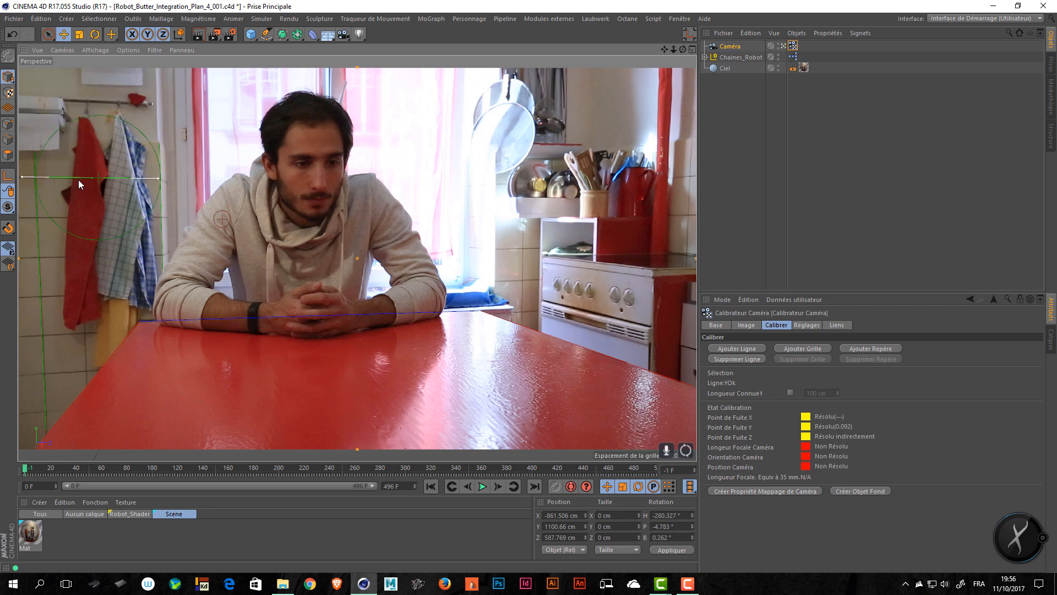
click(78, 179)
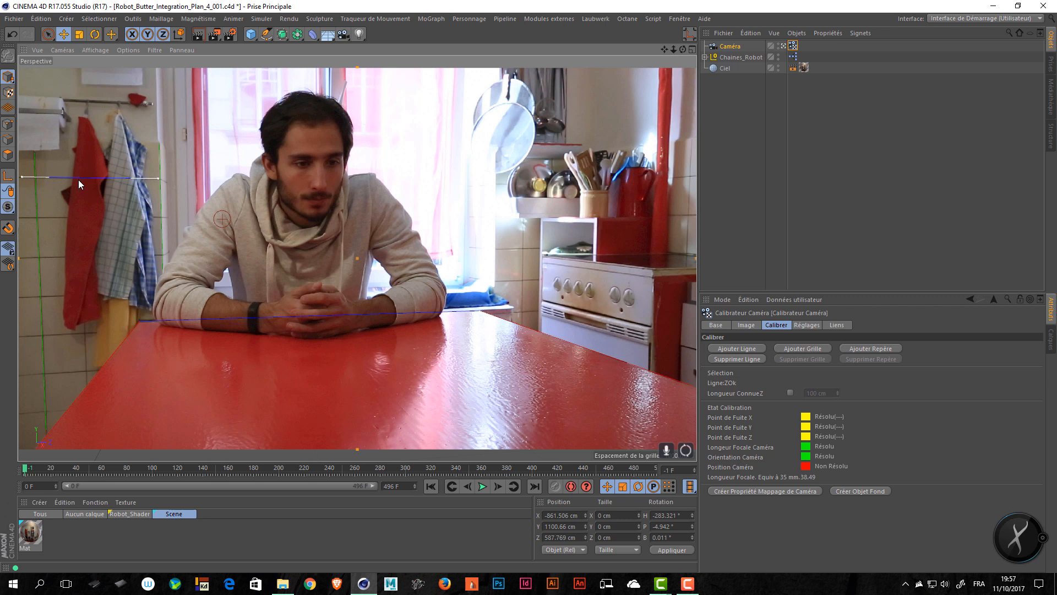
Step: Create an Arrière plan background object from the camera calibrator and hide it in the viewport outside the camera view
click(857, 490)
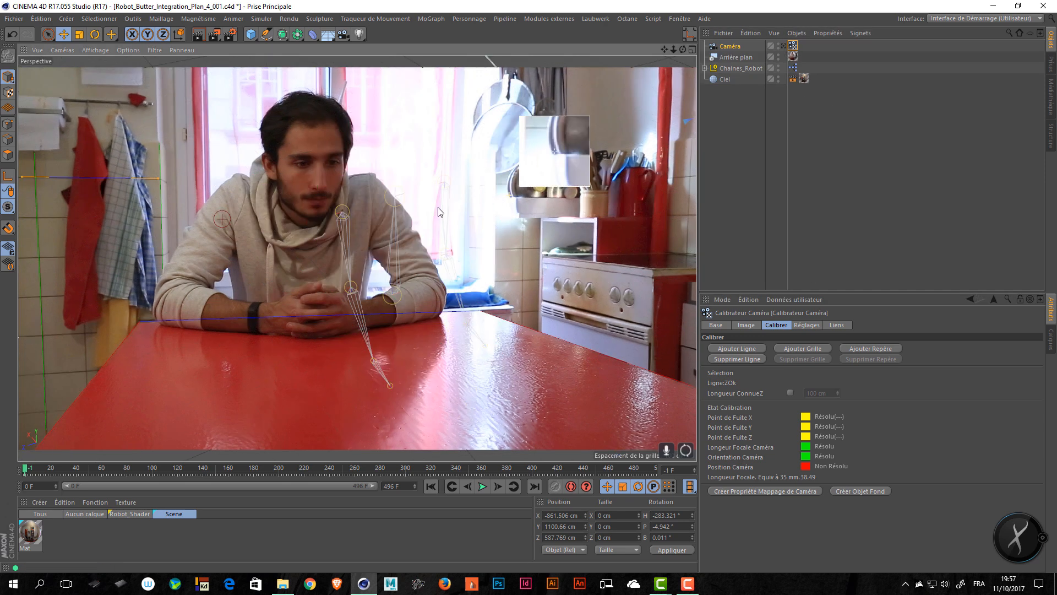
click(735, 58)
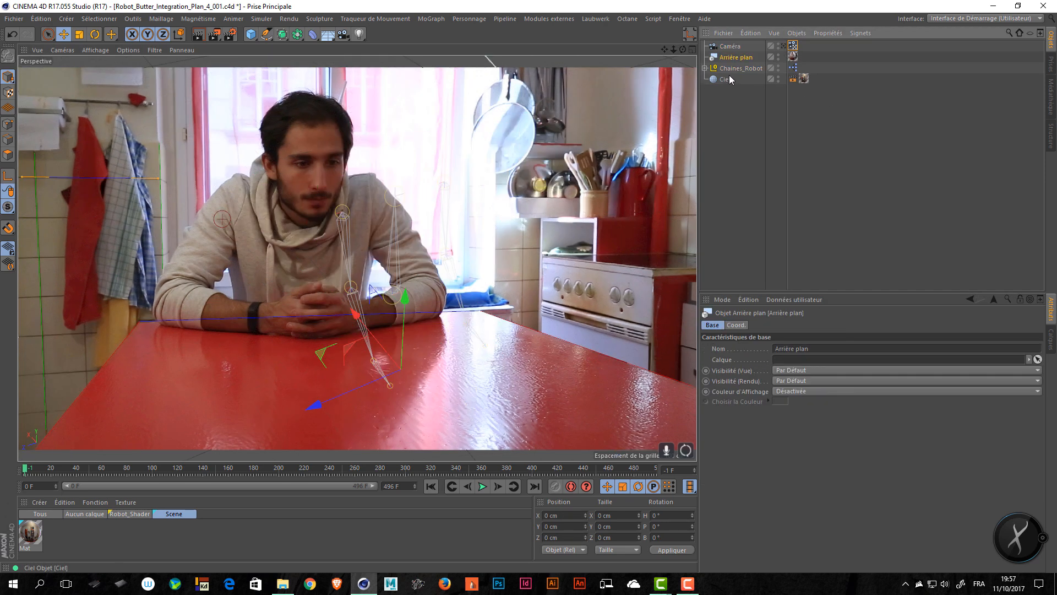
click(780, 53)
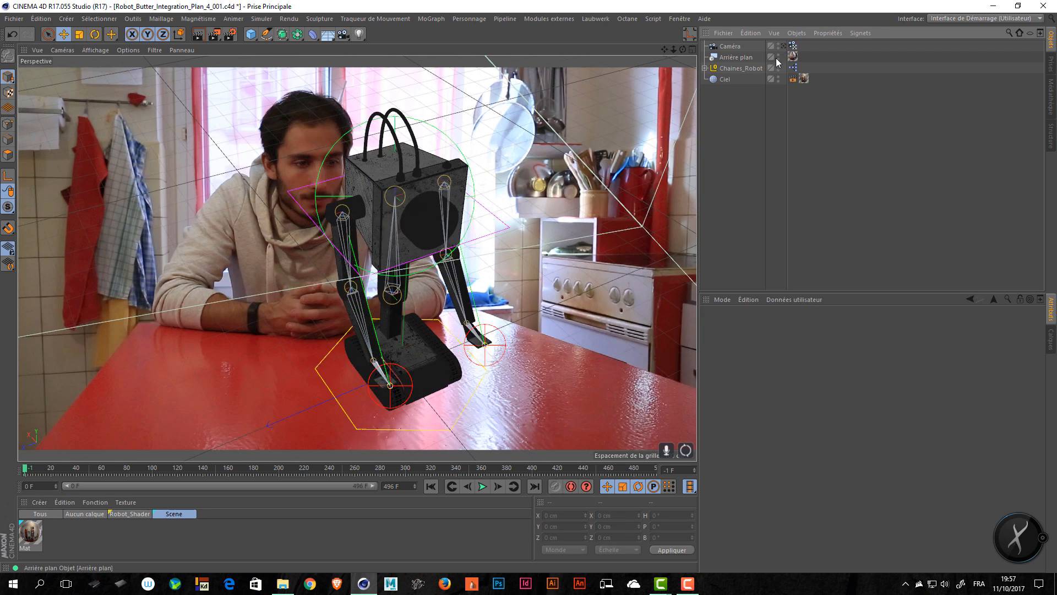
click(777, 56)
Step: Move the camera along its own X axis to about X 2998.5 cm, Z -552.7 cm, so the robot lies in front of it
click(738, 68)
scroll(554, 104, down, 5)
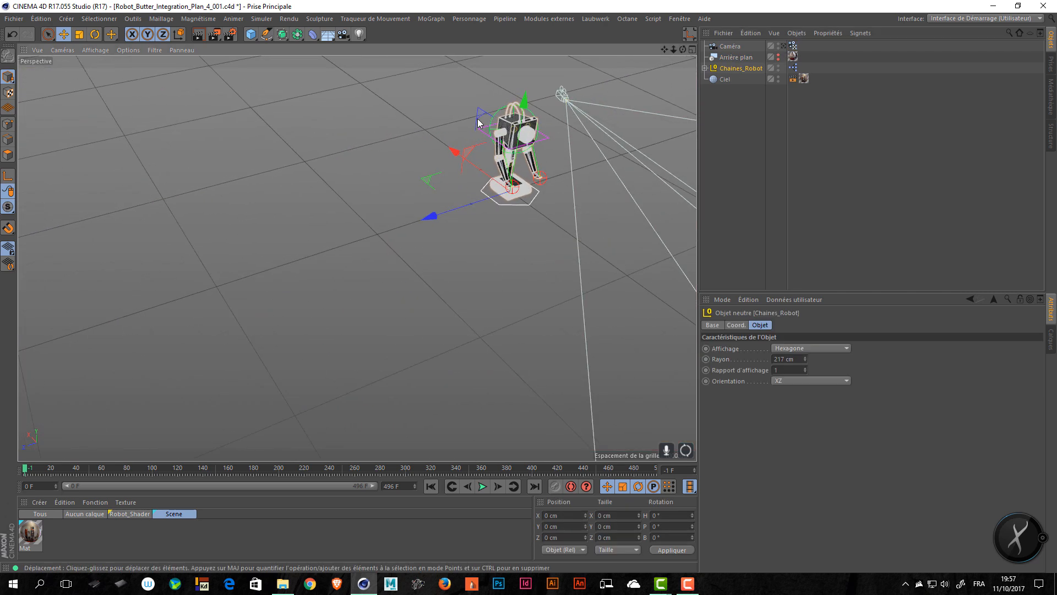
alt+drag(478, 122, 477, 177)
scroll(477, 177, down, 5)
alt+middle_drag(477, 177, 435, 232)
alt+drag(435, 231, 501, 288)
click(453, 239)
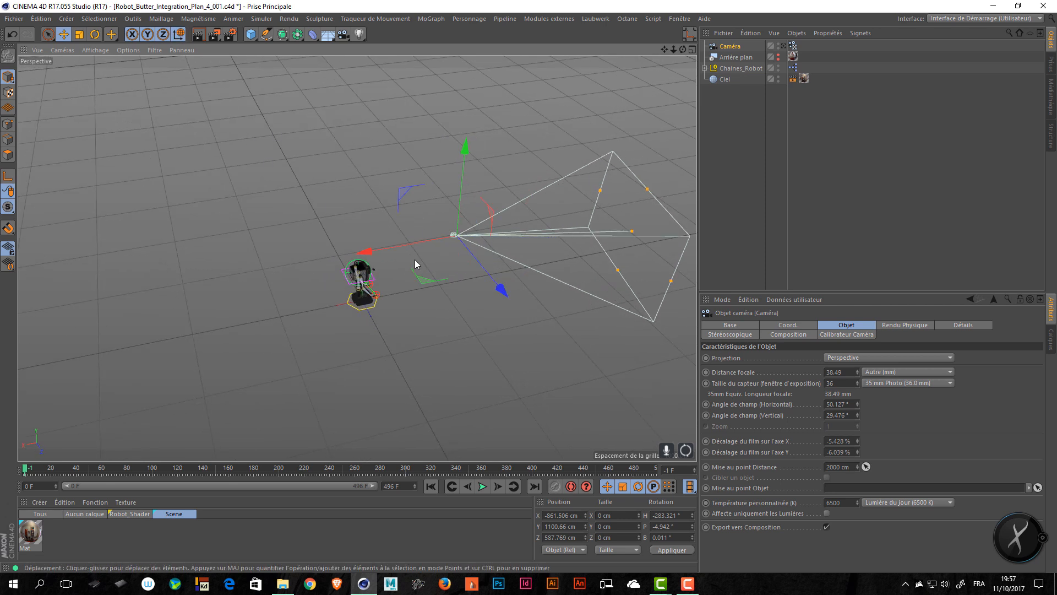
alt+drag(398, 234, 386, 170)
drag(563, 244, 436, 263)
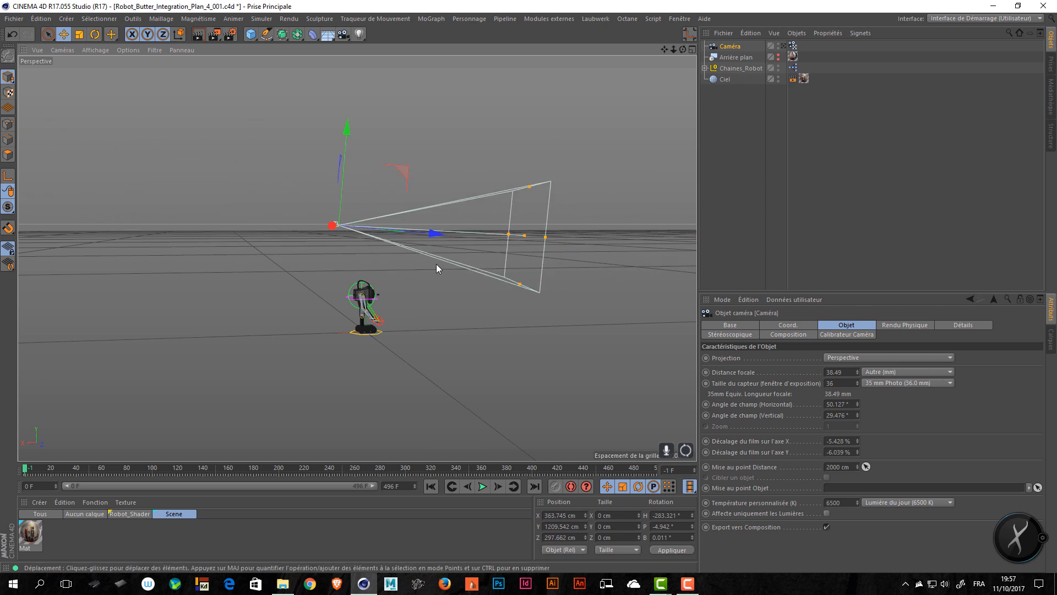
key(ctrl+z)
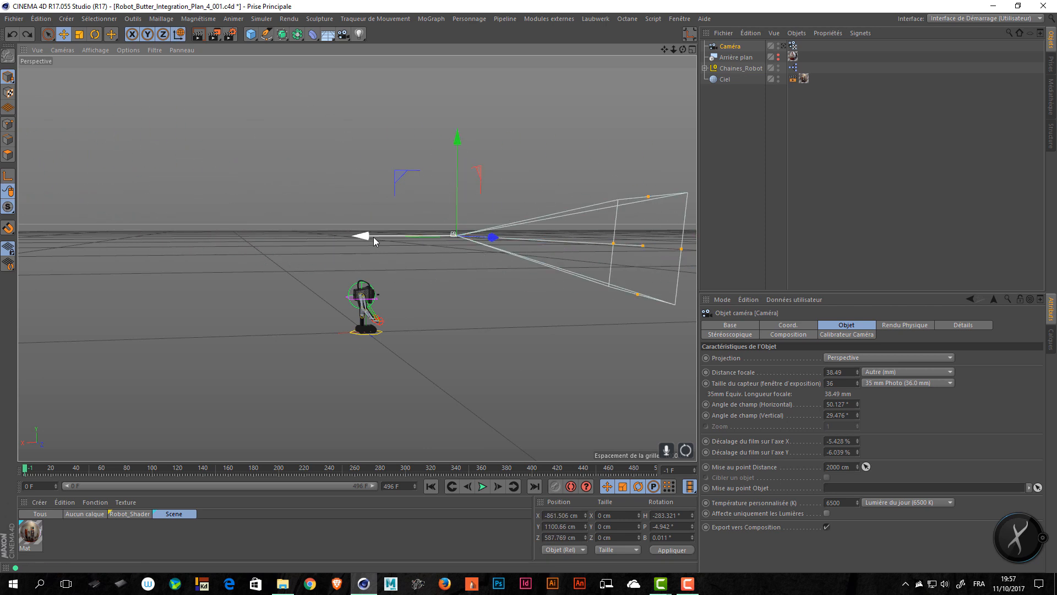
drag(373, 237, 300, 211)
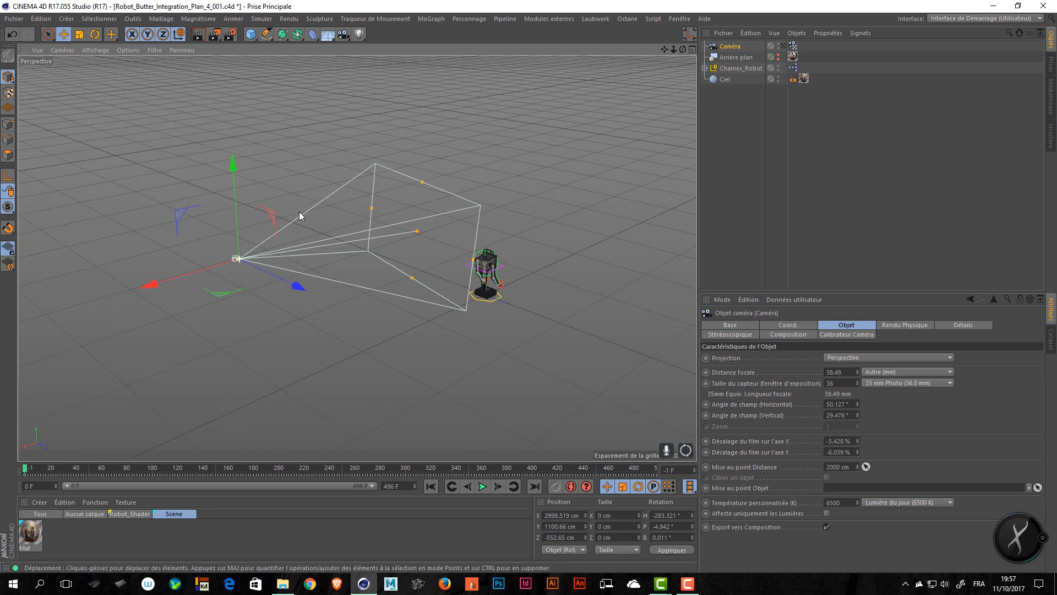
Step: Move the camera farther back from the robot in the top view so the whole robot fits on the table in the shot
click(791, 46)
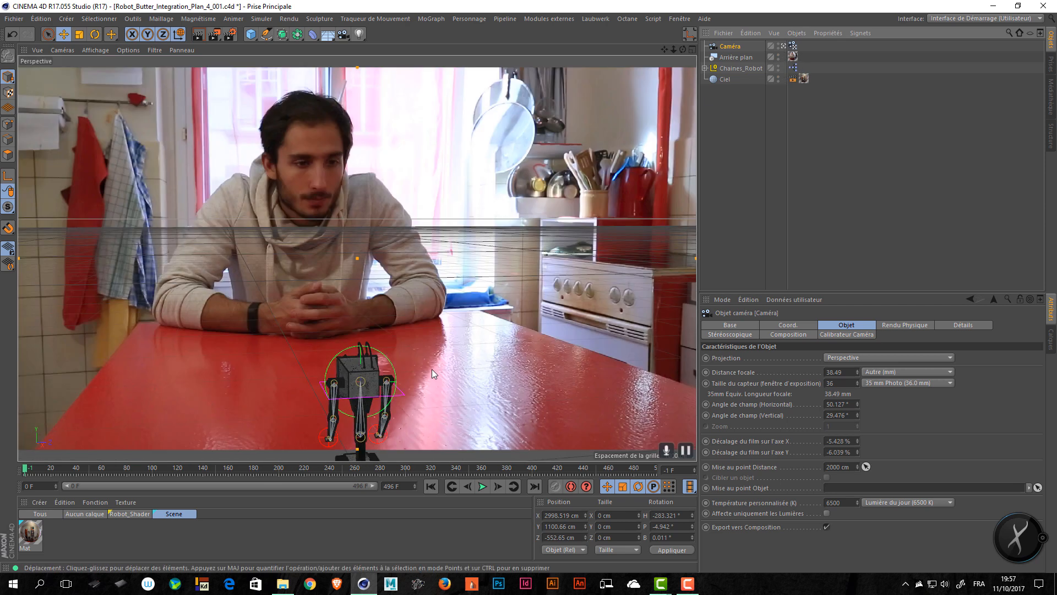
click(723, 68)
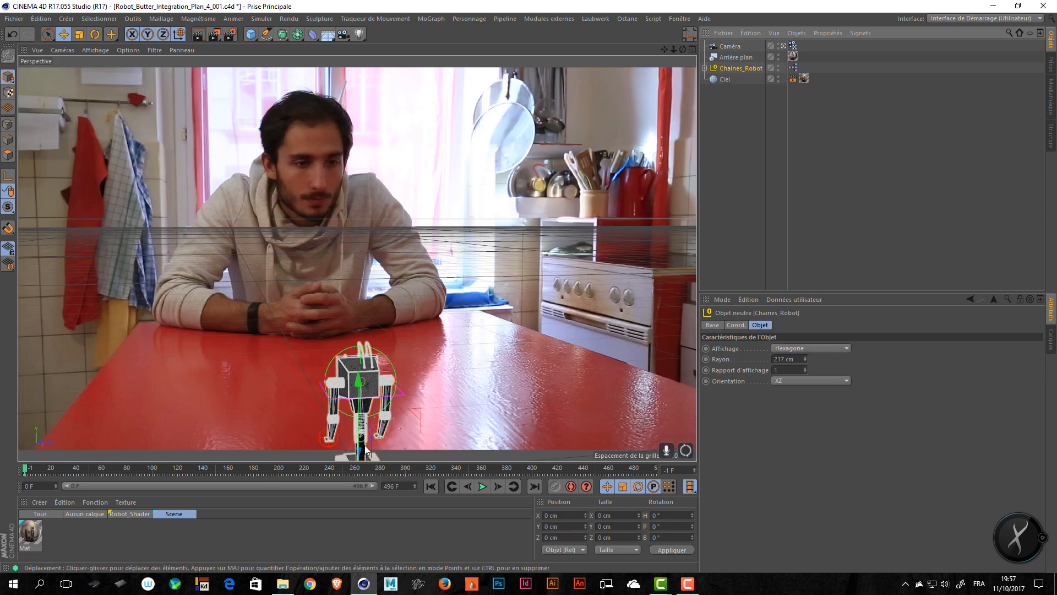
click(726, 56)
click(732, 47)
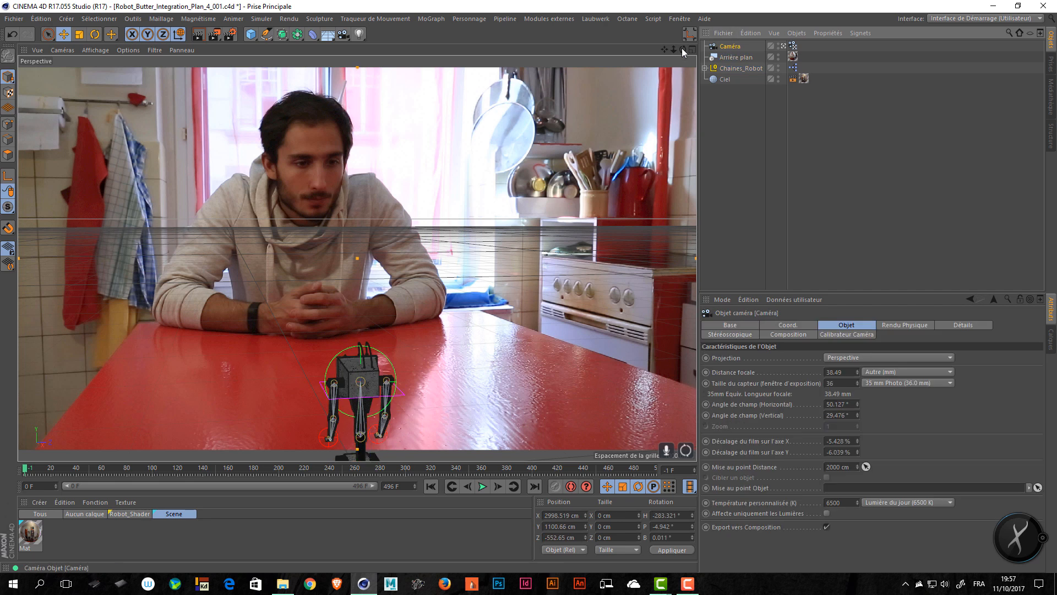
click(692, 50)
scroll(589, 143, down, 5)
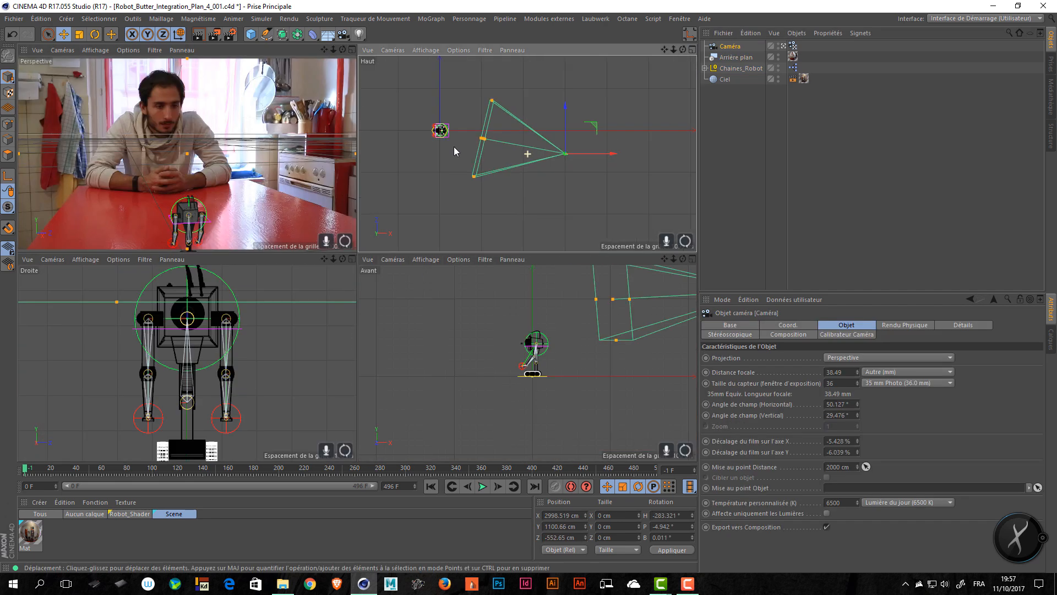
drag(611, 176, 623, 142)
Step: Scale the whole Chaines_Robot up uniformly to nearly twice its size, keeping it standing on the table
click(734, 67)
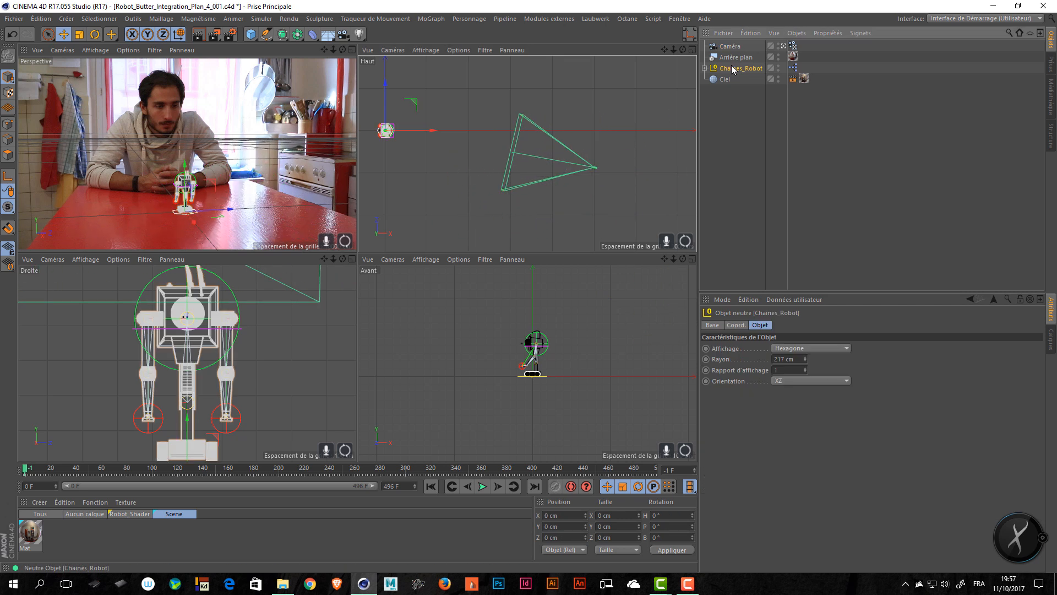
key(r)
key(t)
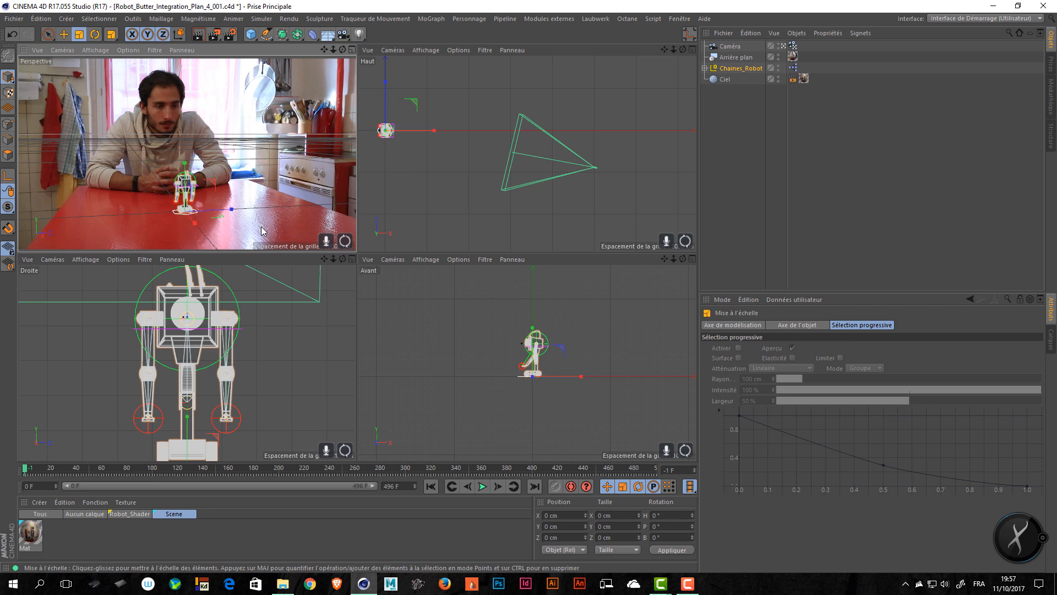
drag(411, 212, 495, 205)
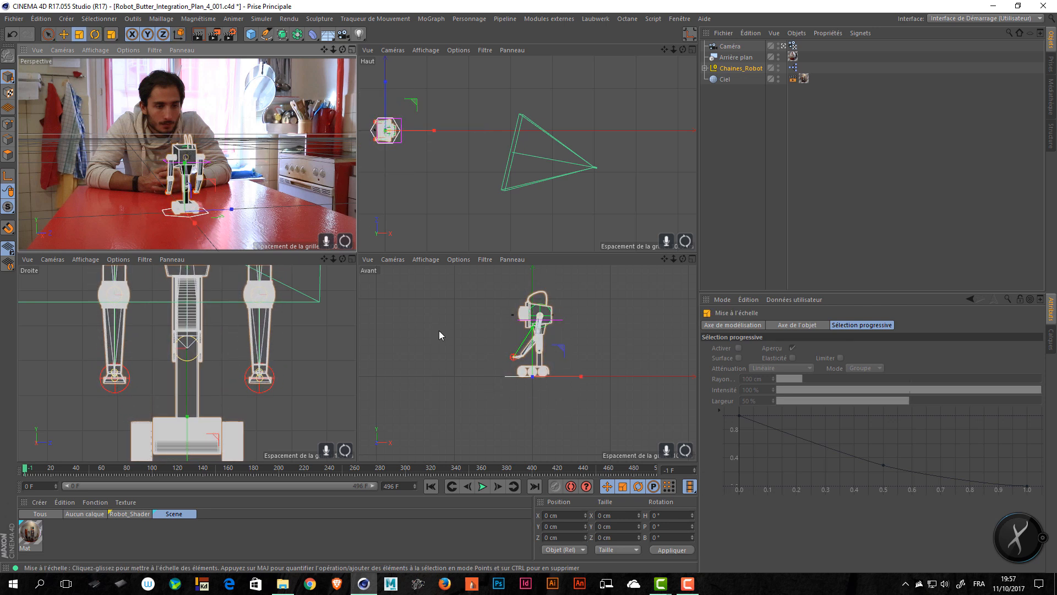
click(738, 69)
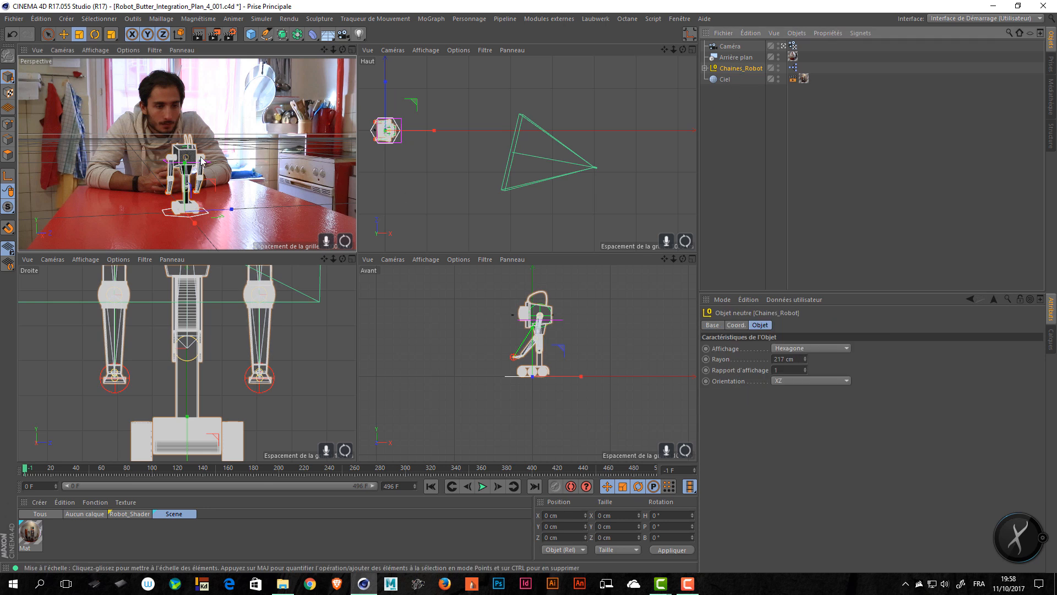
Step: Leave the camera view, select the robot's Head_Cible controller and set its sphere radius to 200 cm
click(786, 47)
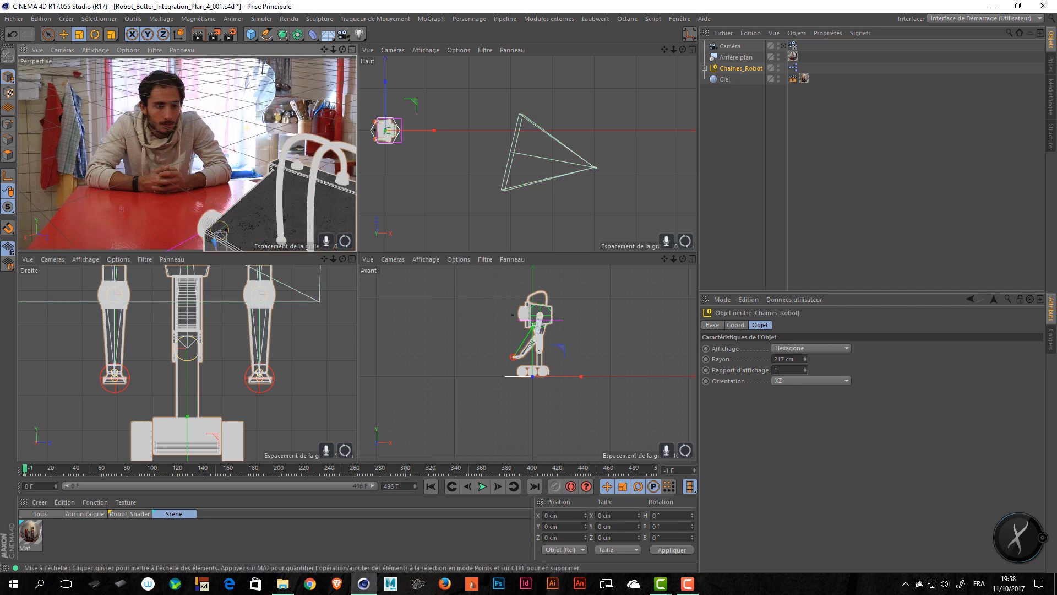
alt+drag(158, 150, 347, 182)
alt+drag(182, 112, 207, 82)
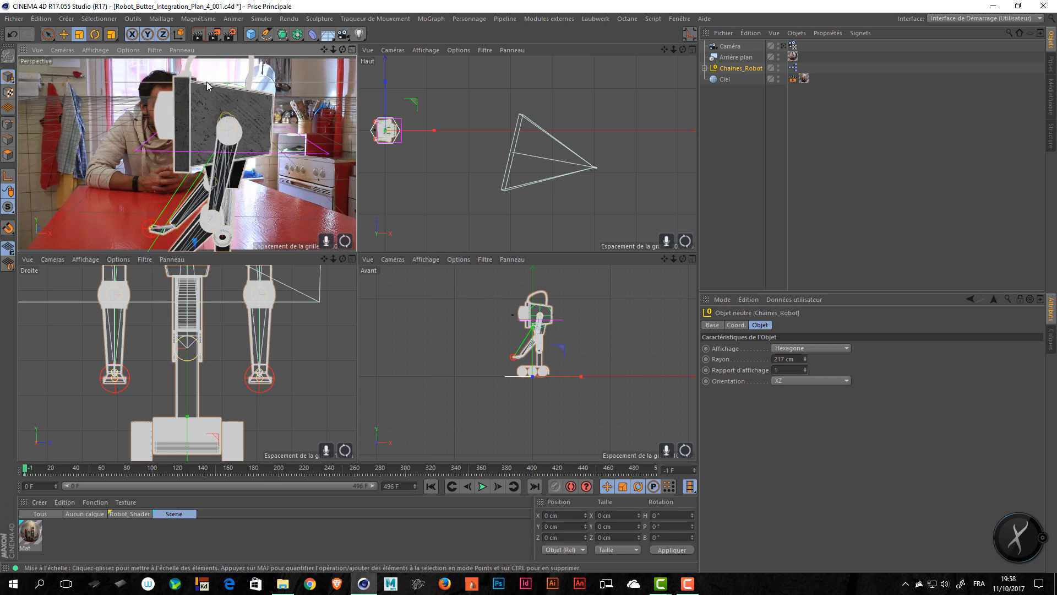
click(233, 84)
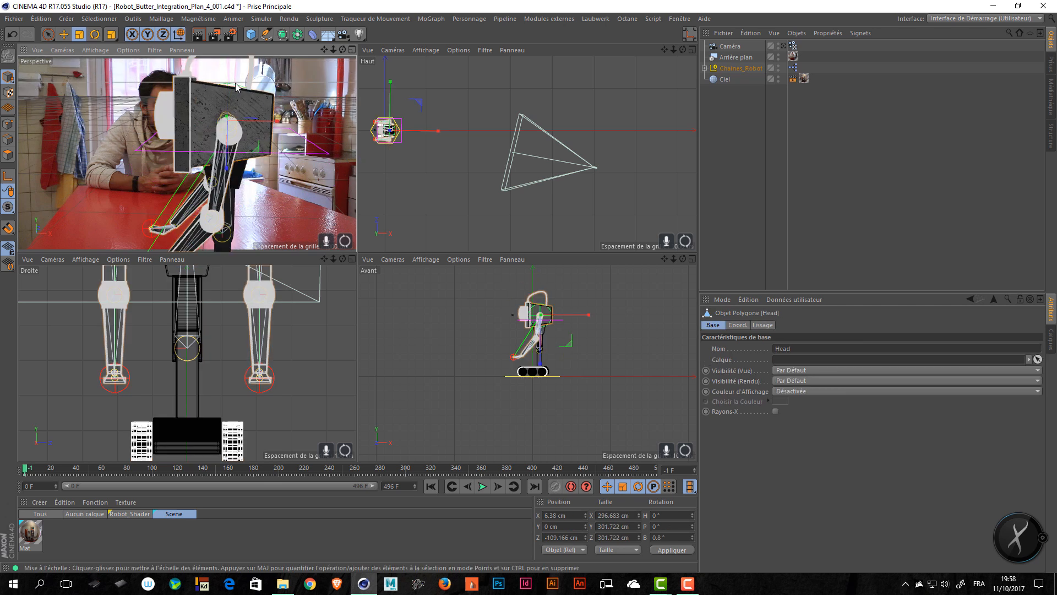
key(e)
click(234, 84)
scroll(233, 82, up, 5)
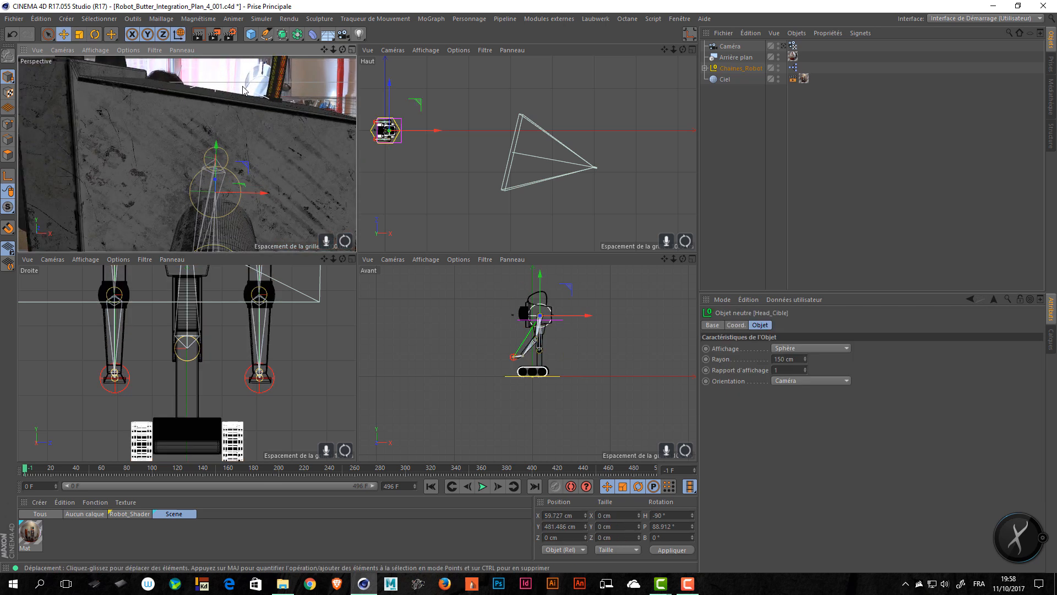
click(801, 360)
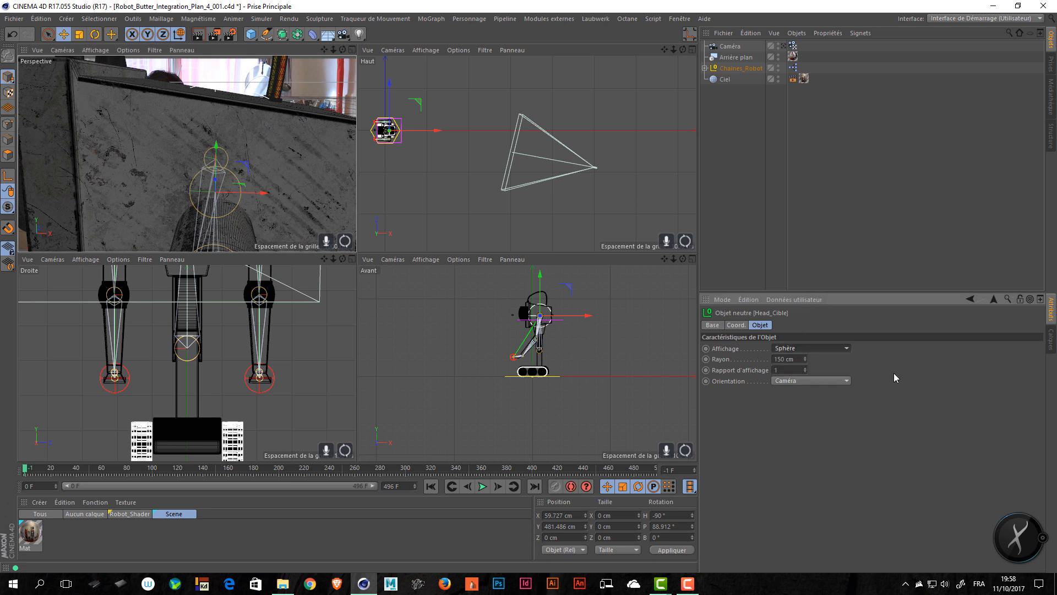
drag(790, 358, 742, 354)
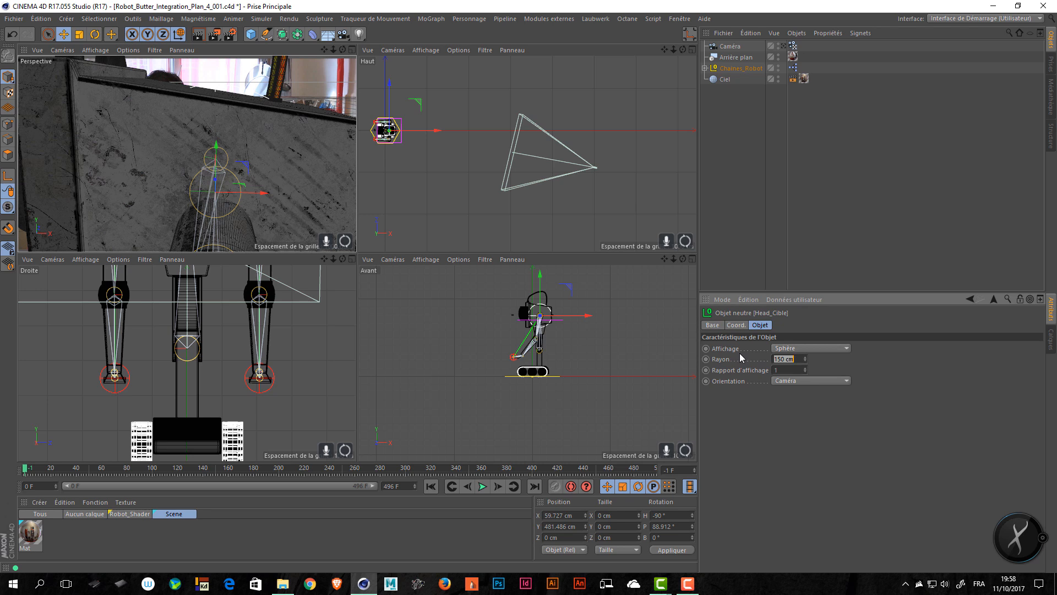
text(200)
key(Return)
Step: Enlarge the Head_Cible controller's sphere to a radius of 250 cm
scroll(166, 180, down, 5)
scroll(166, 179, up, 8)
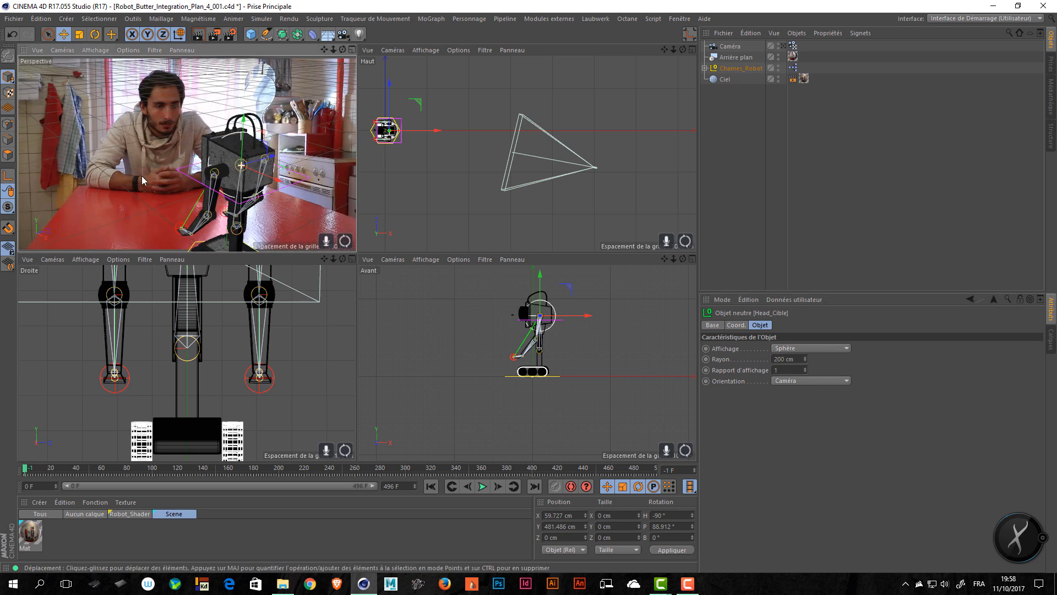
alt+drag(211, 196, 202, 188)
click(795, 360)
text(2)
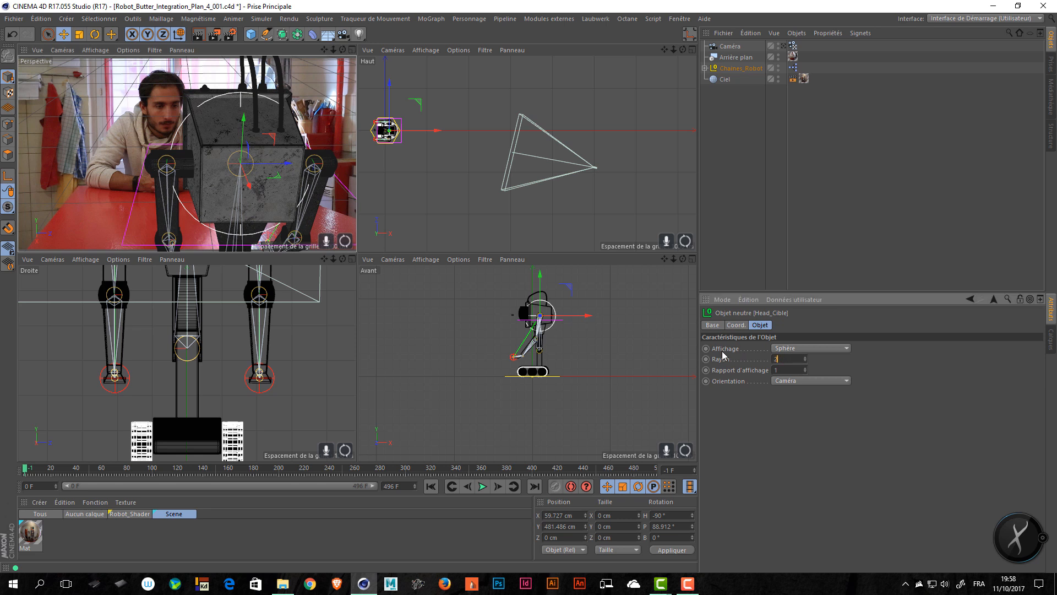
text(50)
key(Return)
Step: Set the Head_Cible controller's sphere radius to 275 cm and return to the calibrated camera view
alt+drag(134, 237, 183, 191)
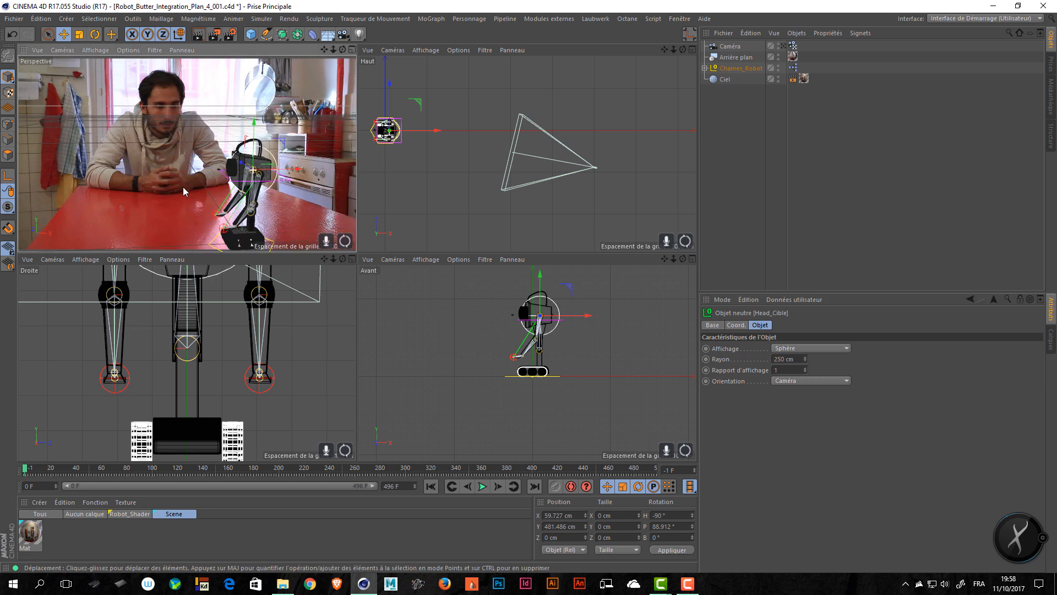
click(800, 359)
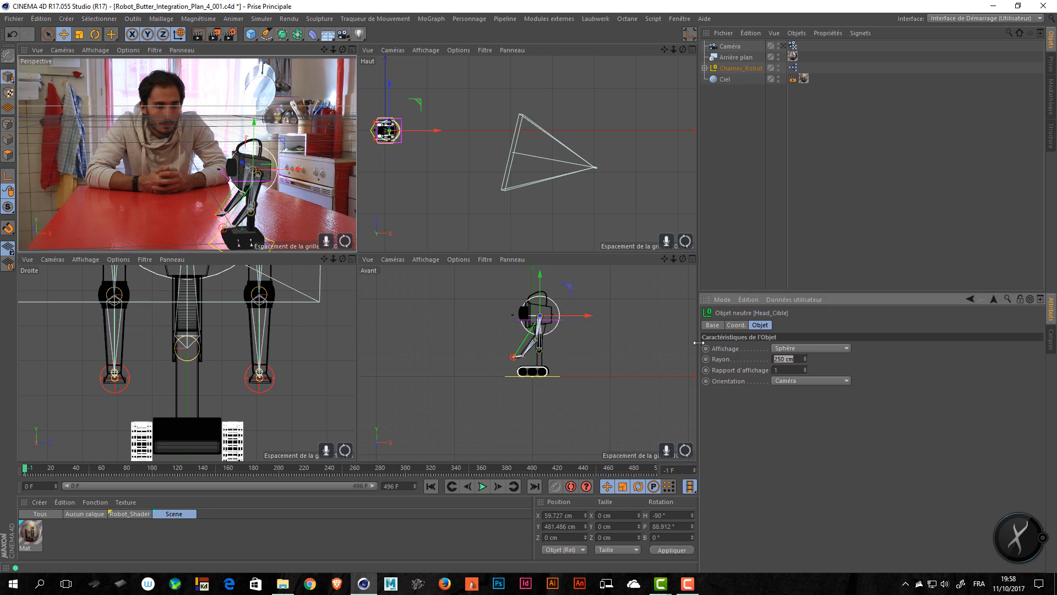
text(275)
key(Return)
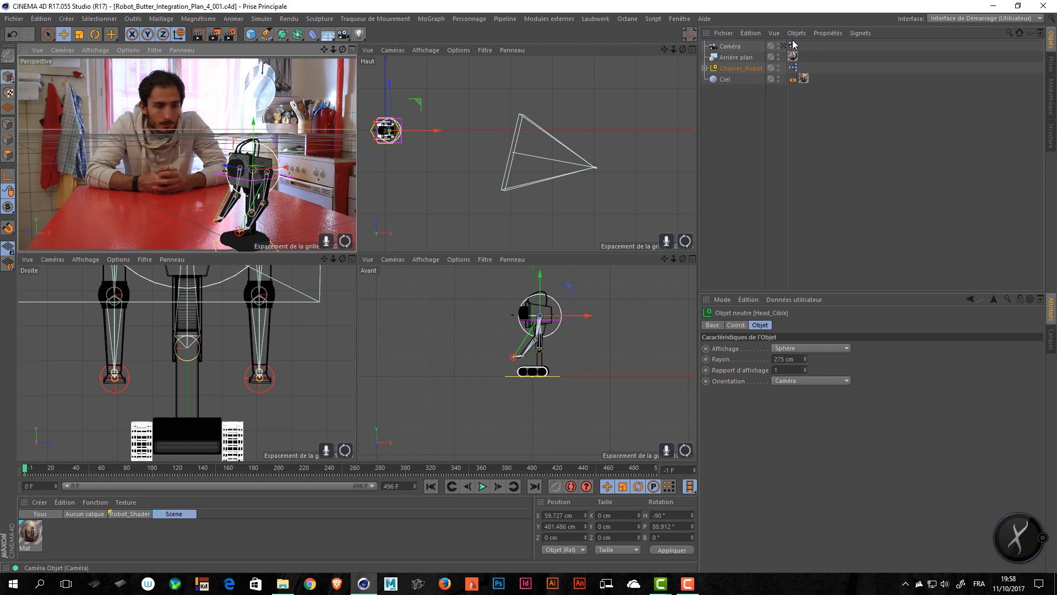
click(783, 45)
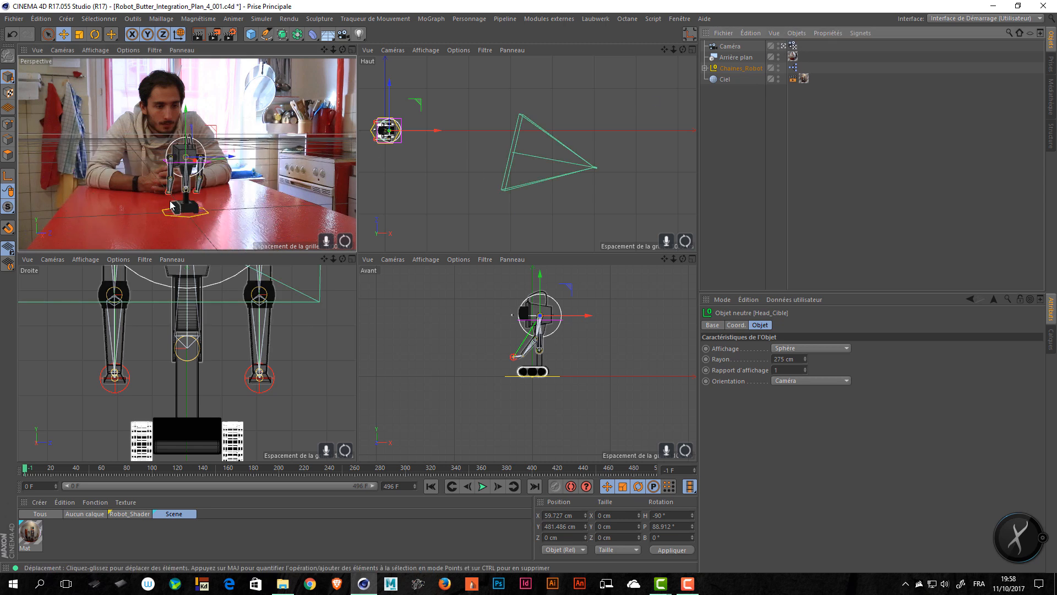
Step: Try moving Chaines_Robot across the table, reset its X and Z positions to 0 cm, and save
click(739, 70)
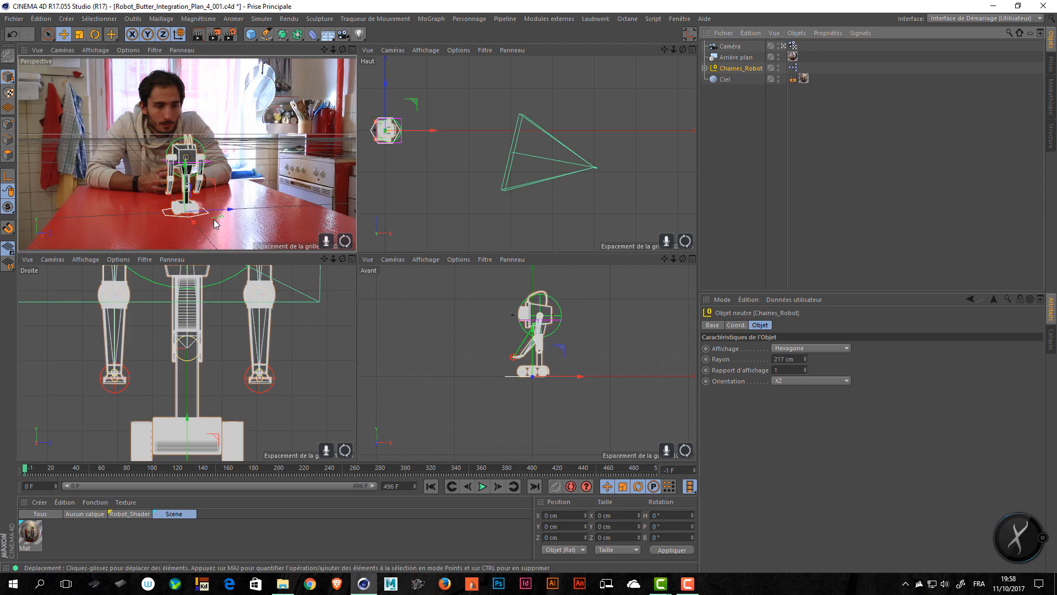
mouse_move(218, 216)
mouse_down()
mouse_move(319, 206)
mouse_move(279, 186)
mouse_move(316, 234)
mouse_move(136, 264)
mouse_move(224, 215)
mouse_move(227, 244)
mouse_move(230, 223)
mouse_up()
click(567, 515)
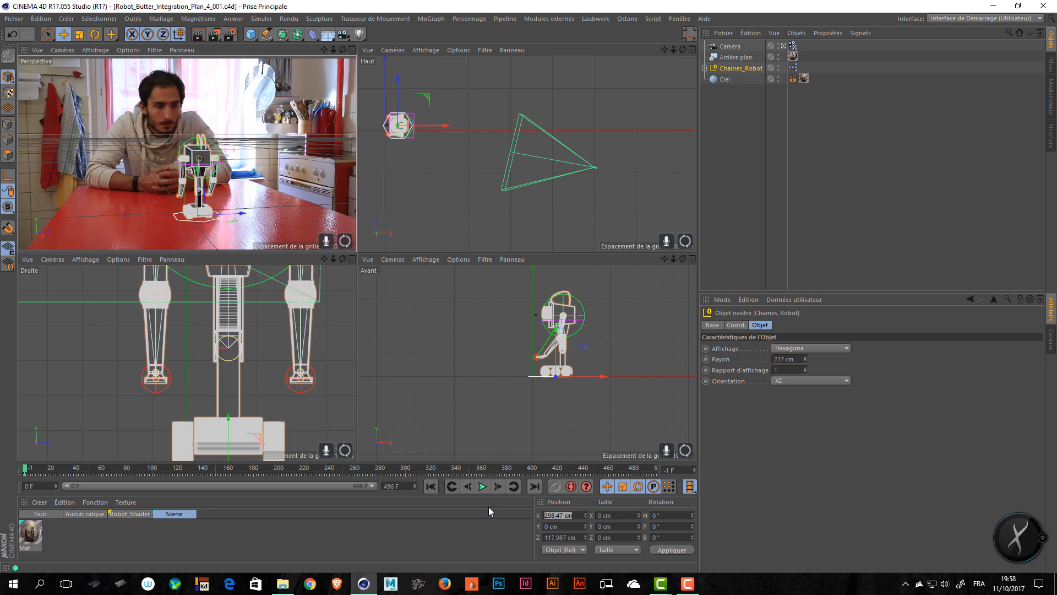
text(0)
key(Tab)
key(ctrl+s)
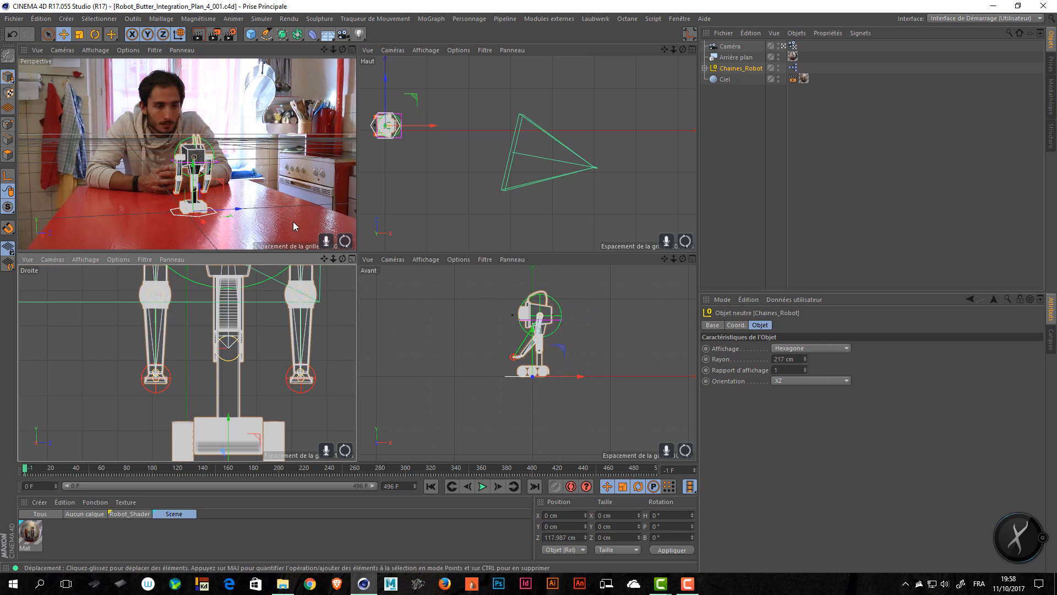
click(564, 537)
text(0)
key(Return)
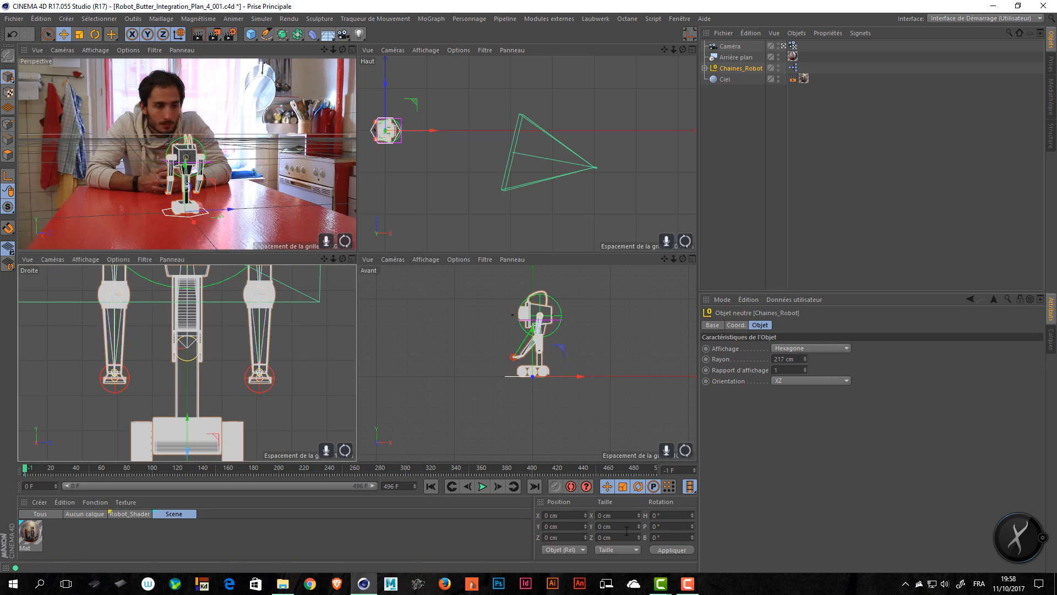
key(ctrl+s)
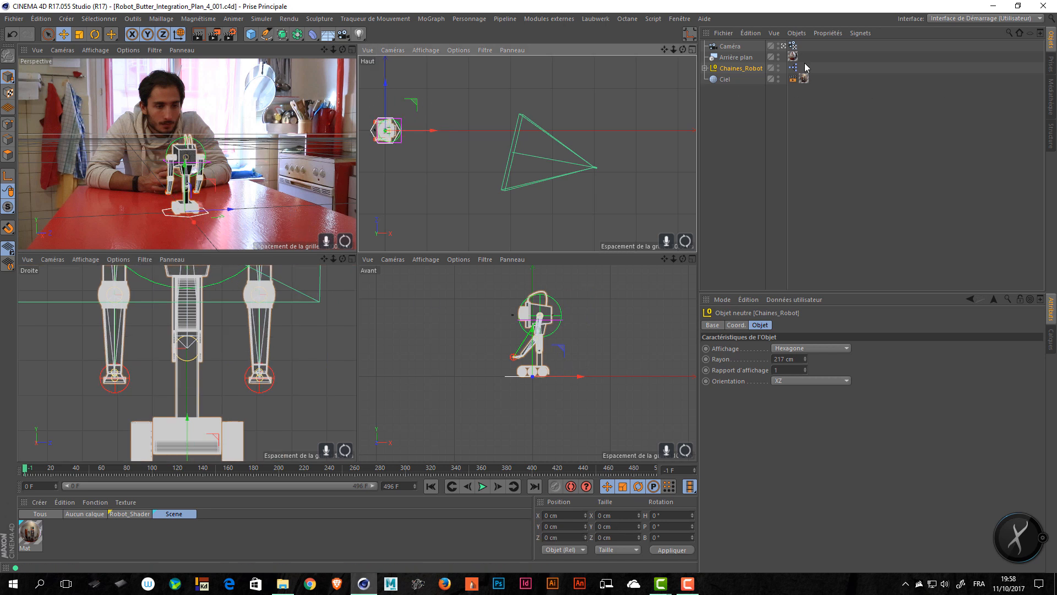
Step: Delete the calibrator tag from the camera and the Arrière plan background object, saving the scene
click(792, 45)
key(Delete)
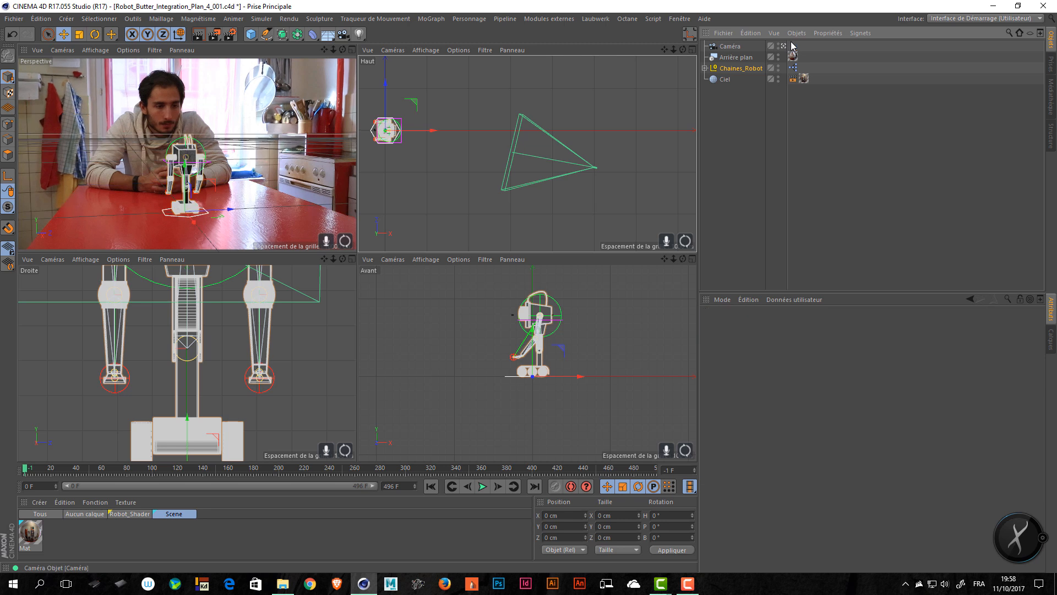
click(739, 58)
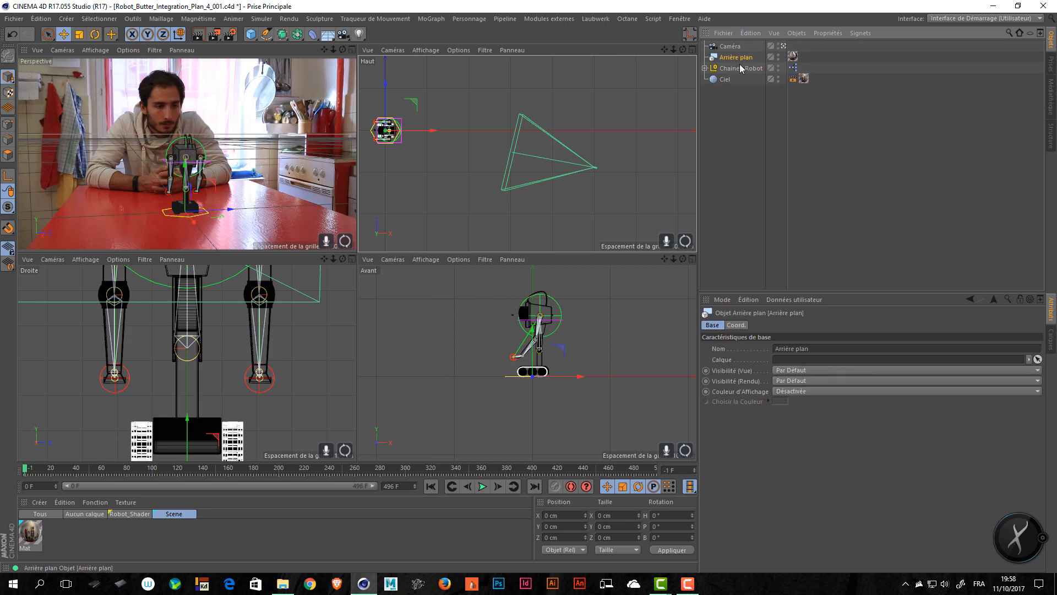
key(Delete)
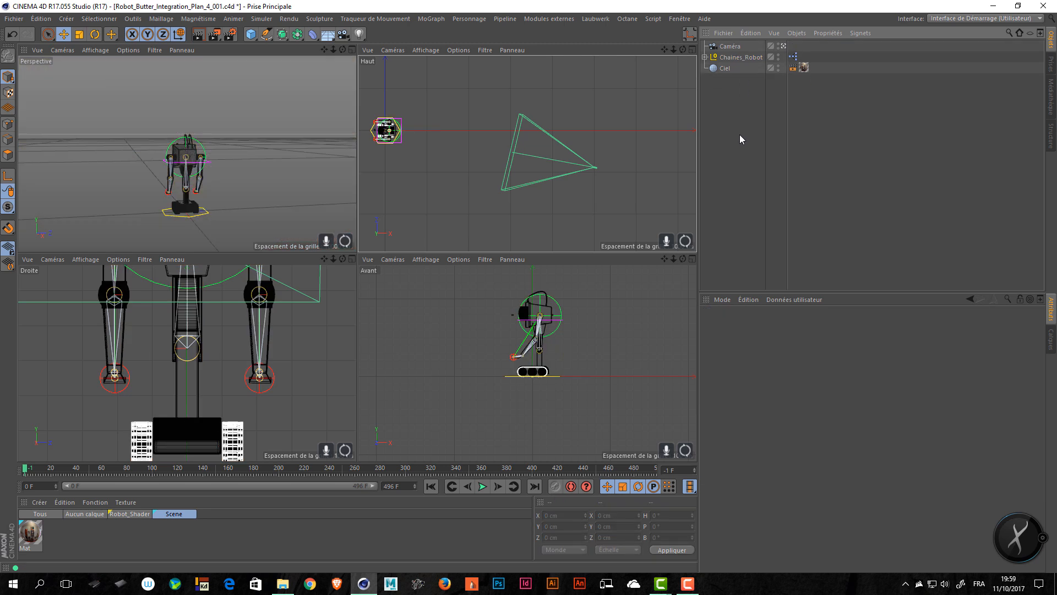
key(ctrl+s)
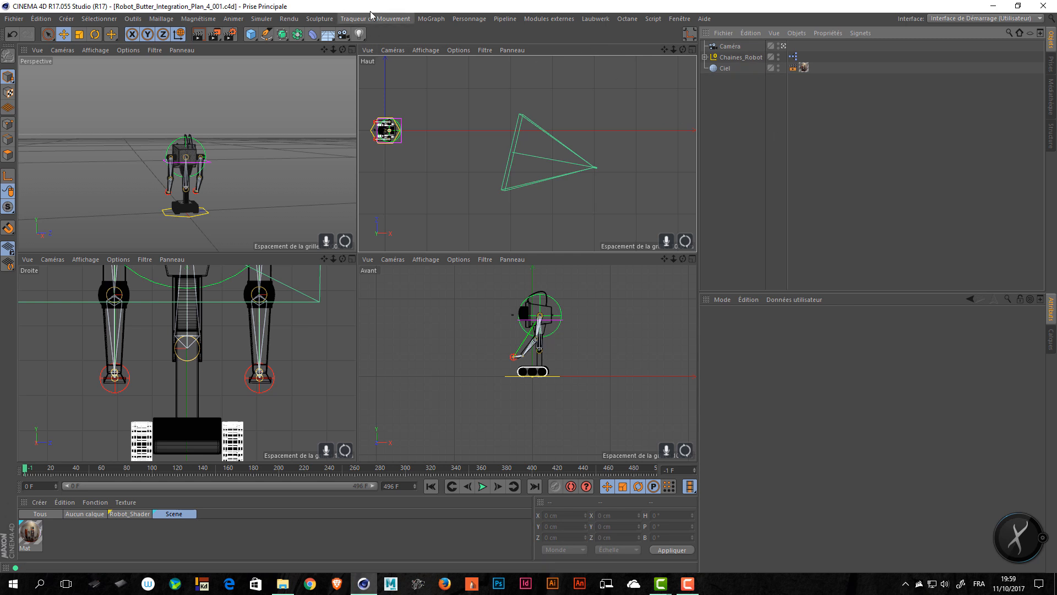
Step: Add a Motion Tracker object and load Plan_04.MOV from the Video_BG folder as its footage
click(372, 20)
click(385, 35)
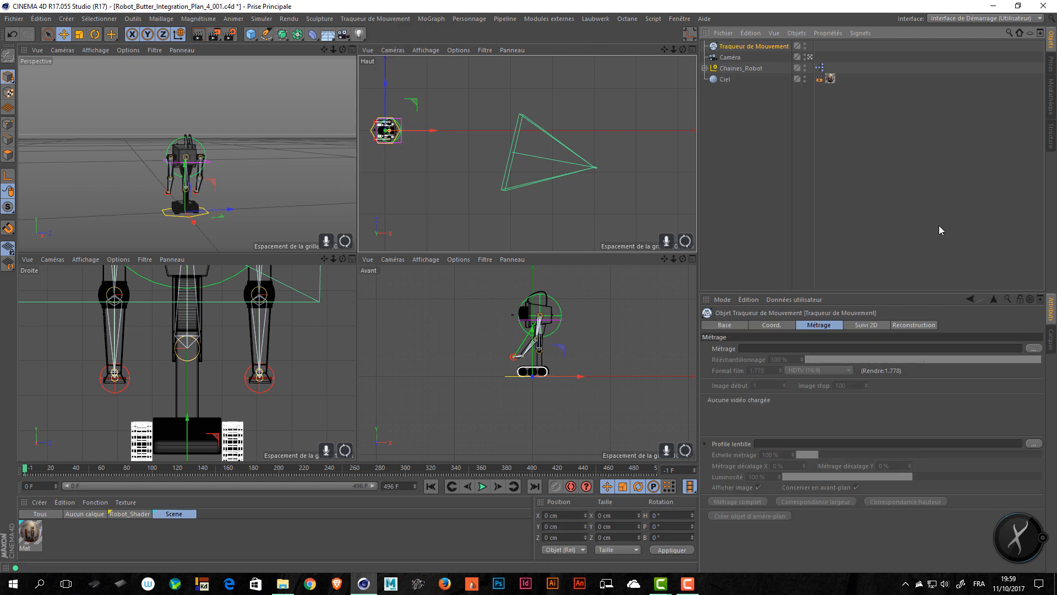
click(1033, 348)
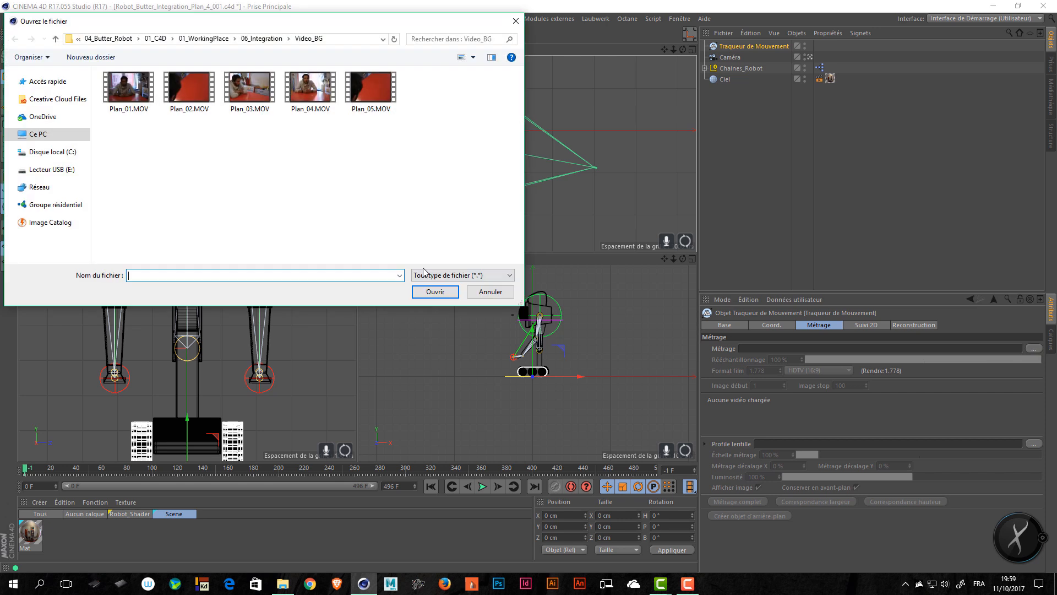
click(311, 88)
click(435, 291)
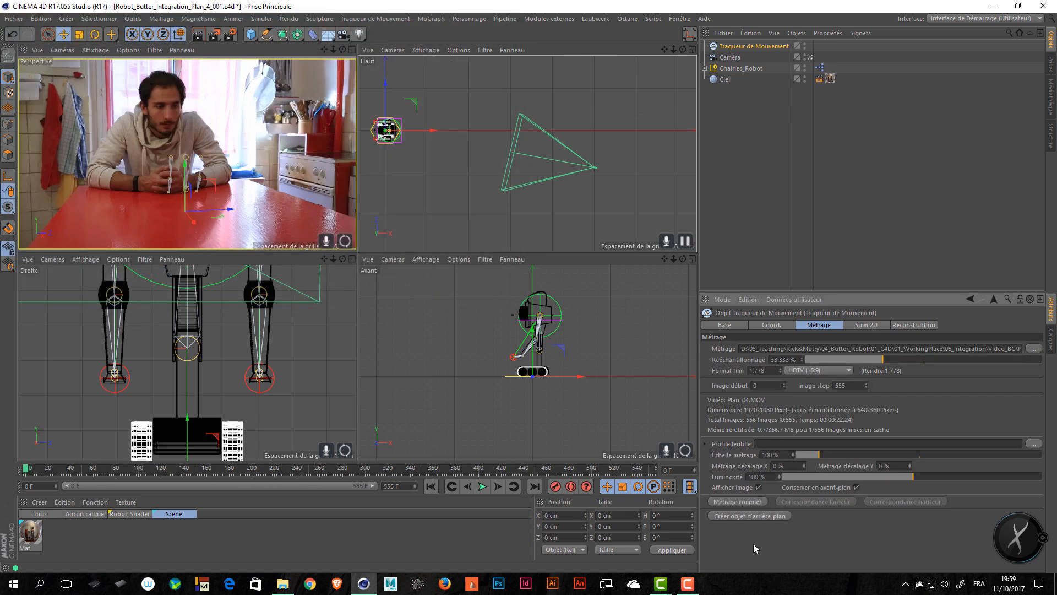
Step: Create an Arrière plan background object from the Motion Tracker's footage and select it
click(757, 518)
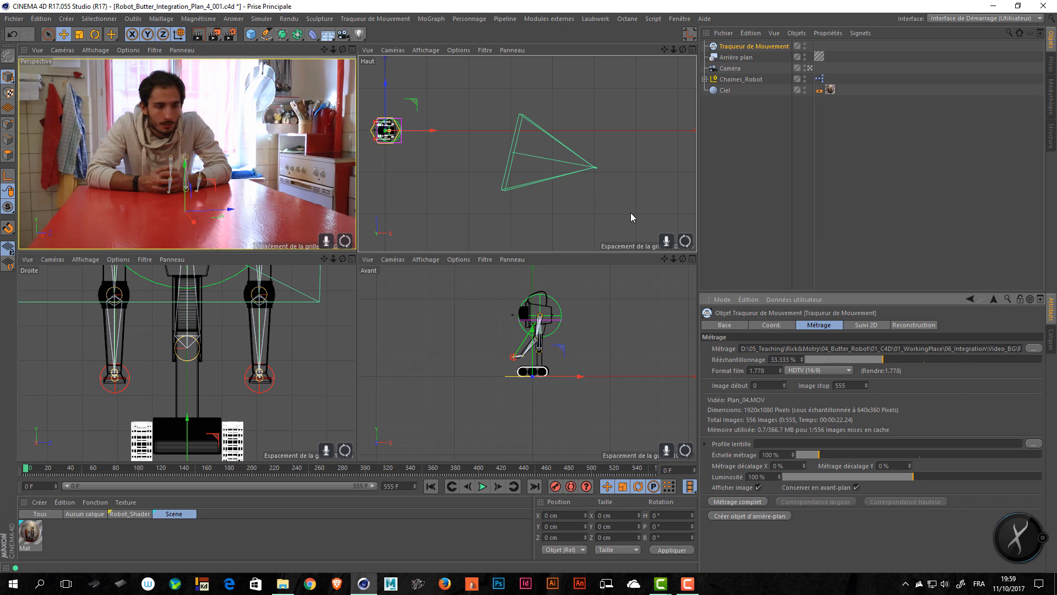
click(794, 154)
click(734, 47)
click(731, 58)
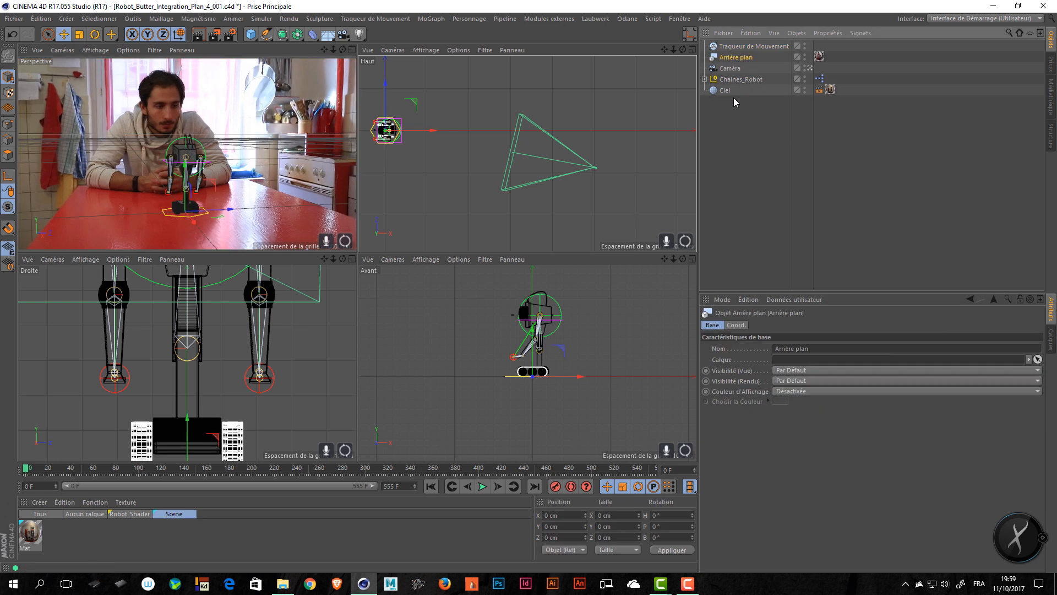
Step: Save the scene and render the camera view to preview the robot over the video
click(235, 146)
key(ctrl+s)
key(ctrl+r)
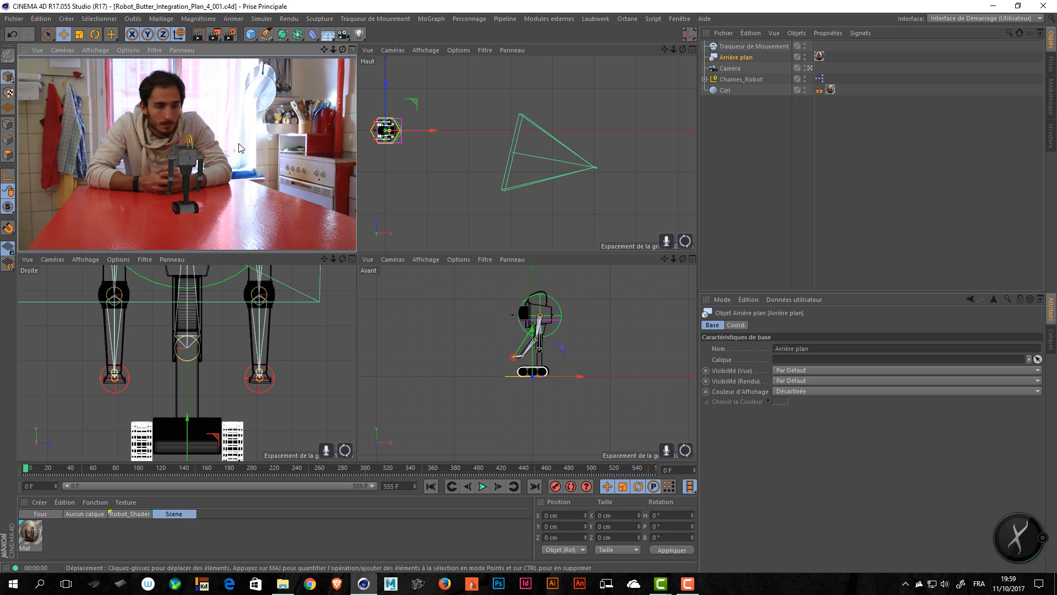
Step: Switch to the file explorer, check the clips in the Video_BG folder and return to Cinema 4D
key(alt+Tab)
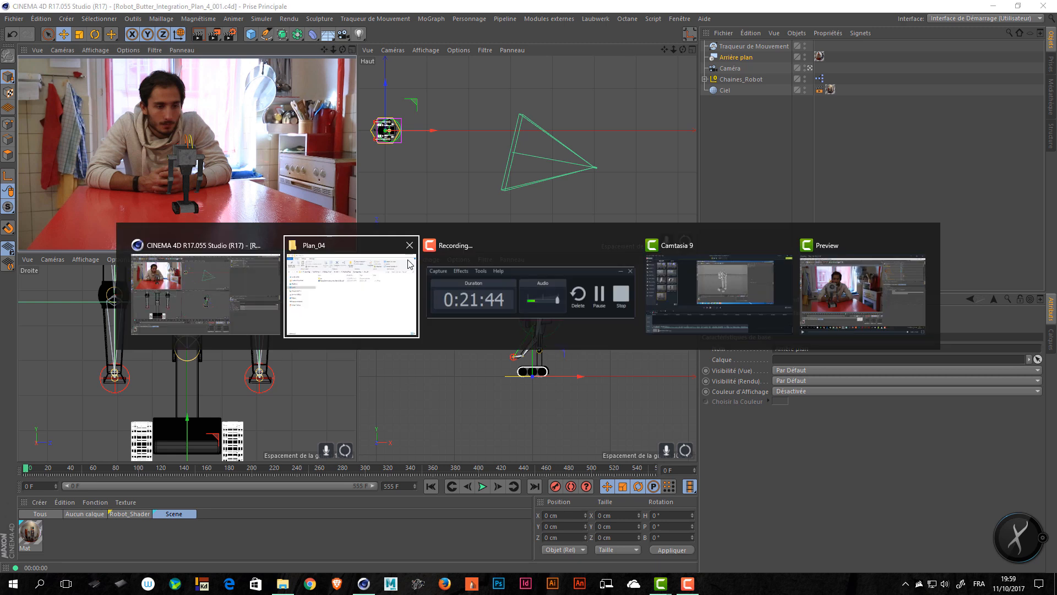
key(BackSpace)
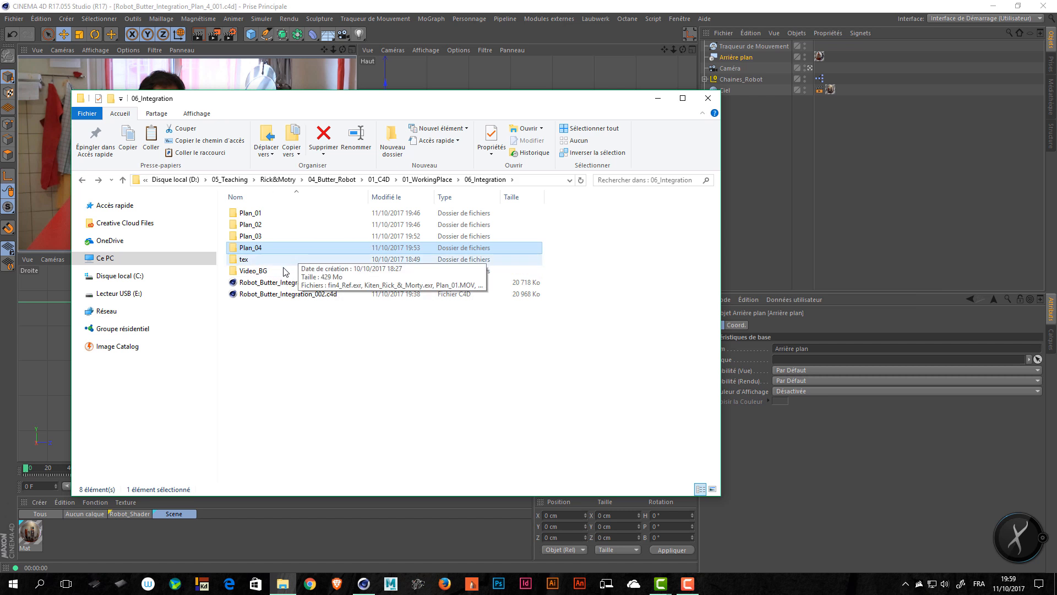
double_click(333, 271)
click(503, 229)
click(611, 306)
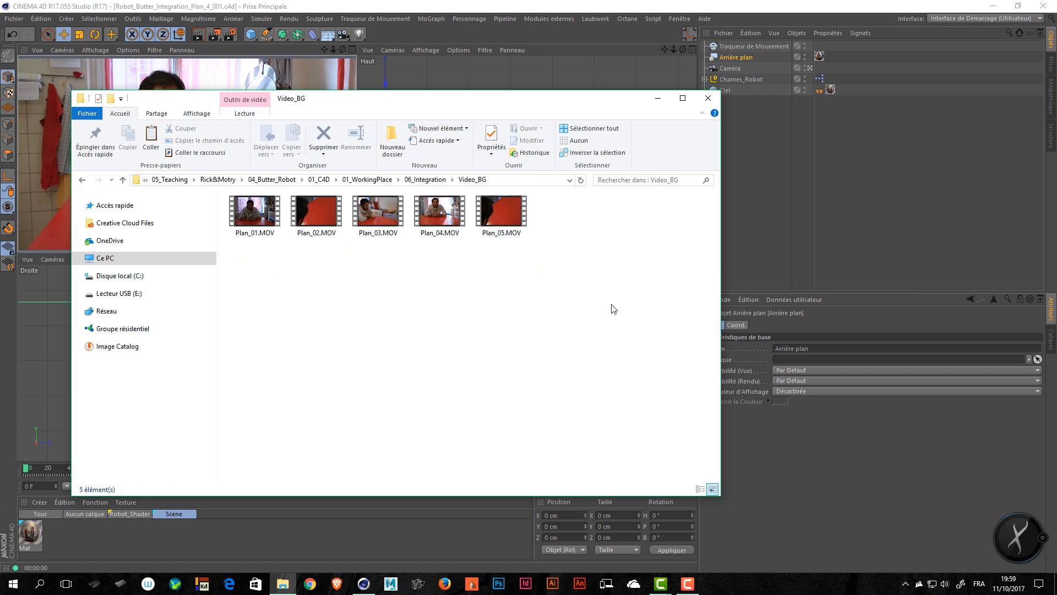
key(BackSpace)
key(alt+Tab)
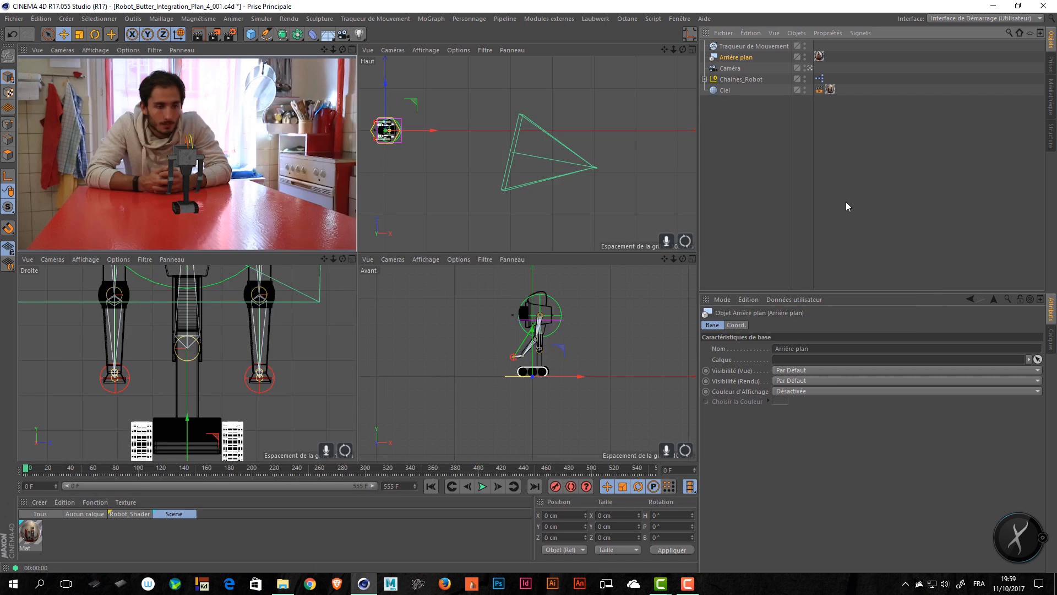
Step: Start saving the scene under a new name and create a Plan_05 folder in 06_Integration
click(856, 198)
key(ctrl+shift+s)
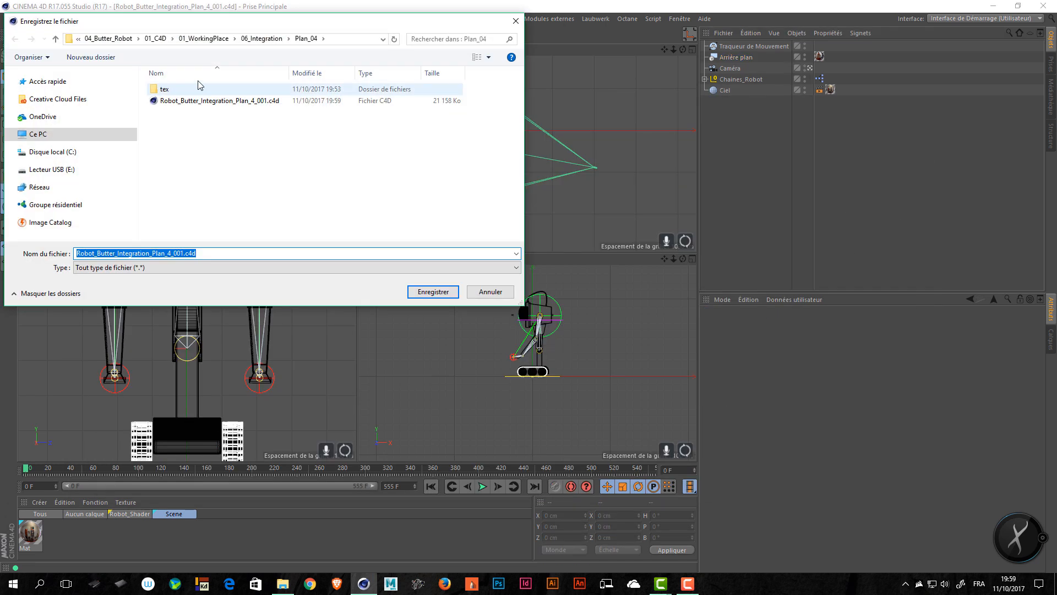
click(265, 38)
click(236, 238)
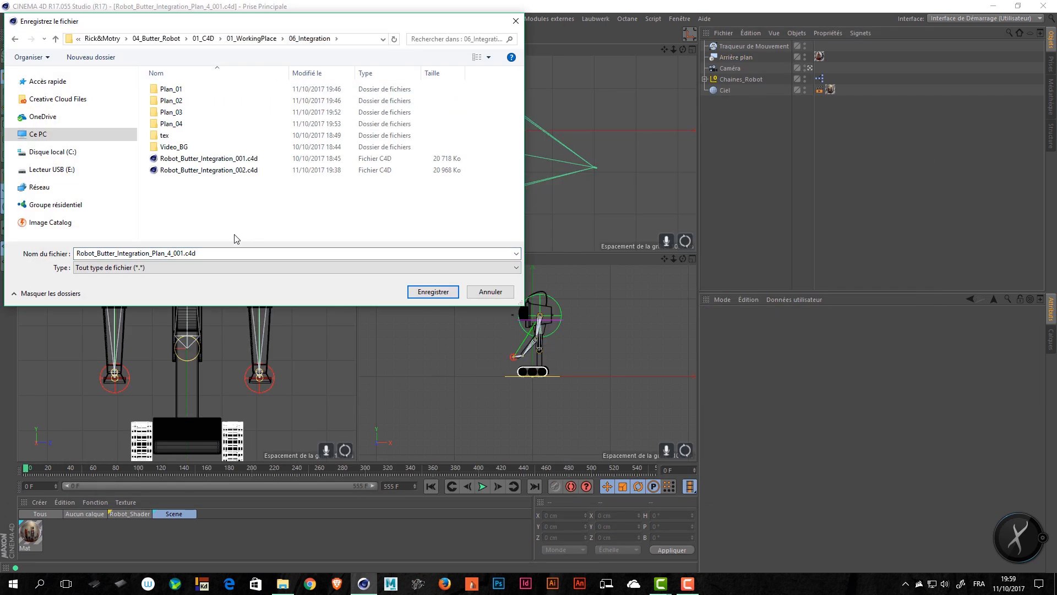
key(ctrl+shift+n)
text(Plan_)
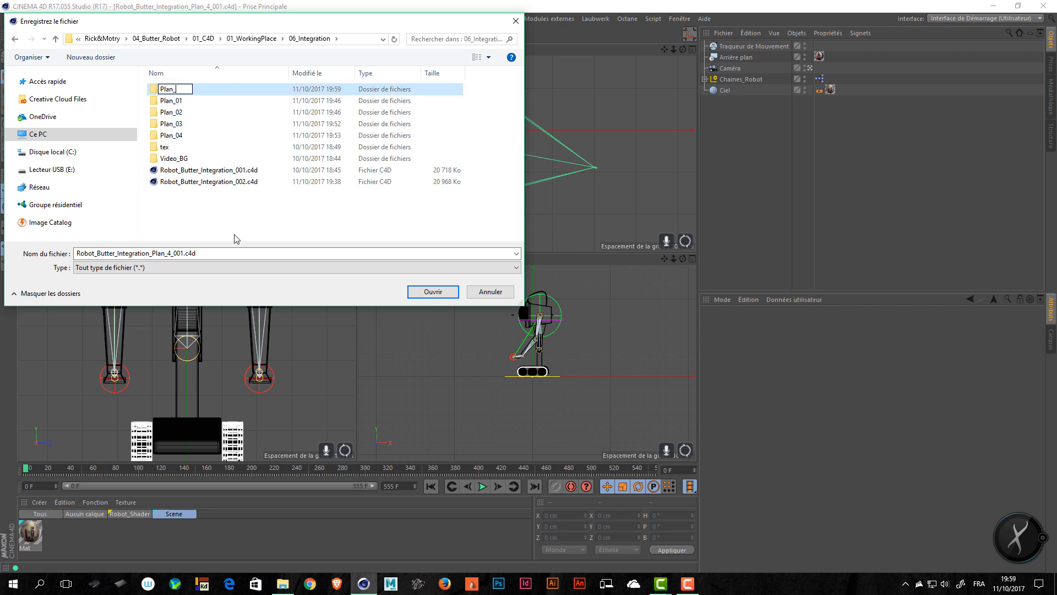
text(05)
key(Return)
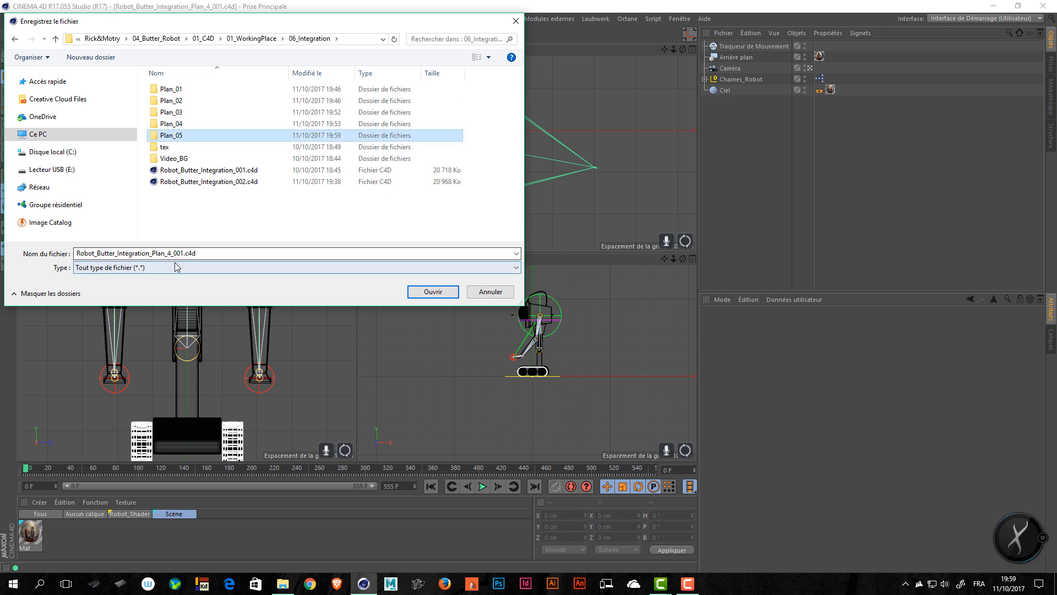
Step: Save the scene as Robot_Butter_Integration_Plan_05_001.c4d inside the Plan_05 folder
click(177, 265)
click(176, 256)
double_click(176, 254)
key(Left)
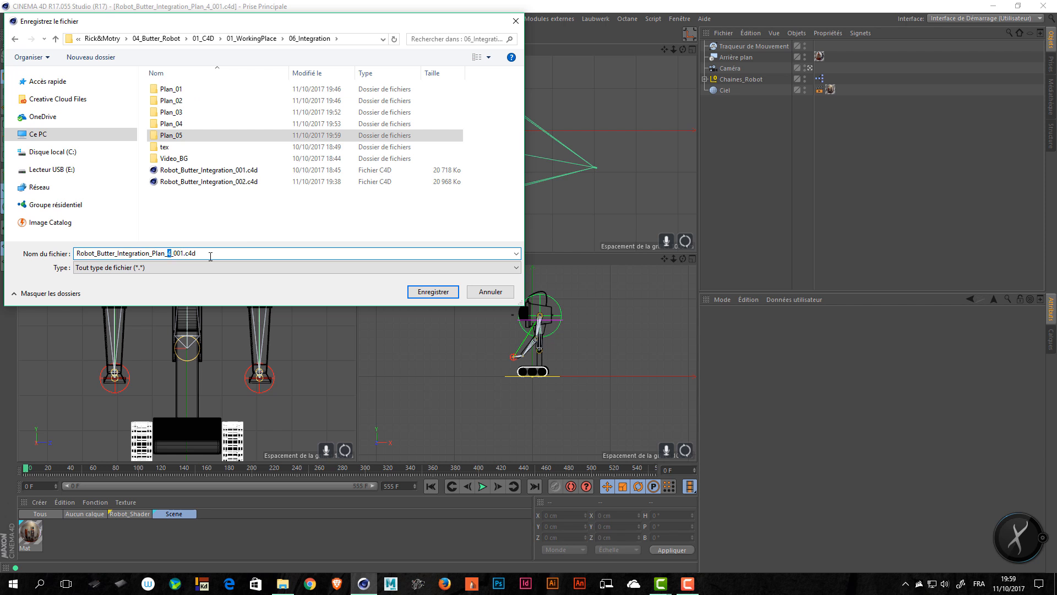
text(05)
double_click(187, 135)
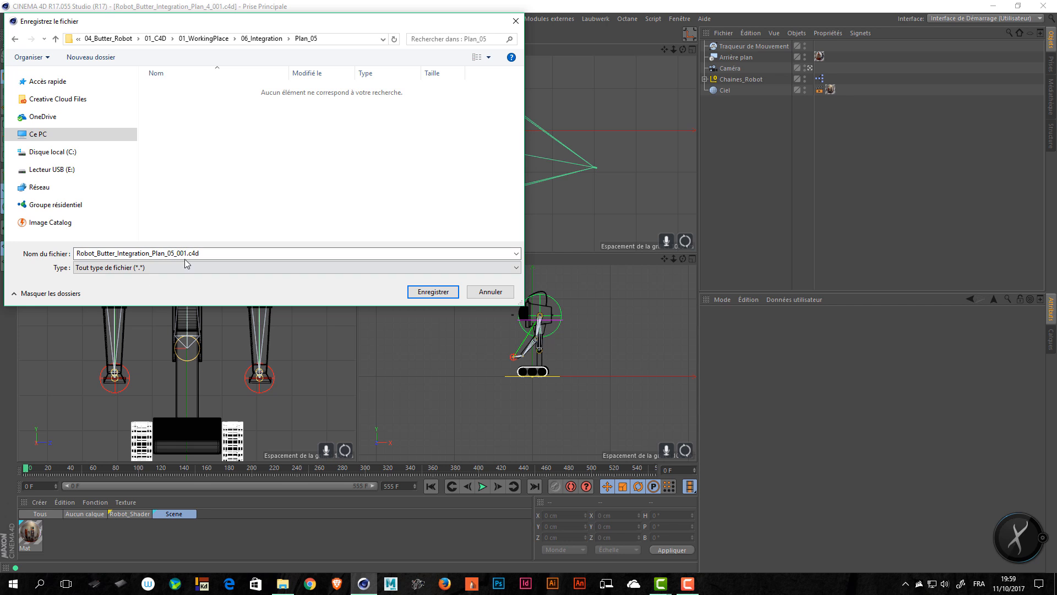
click(433, 291)
Step: Delete the Motion Tracker, the Arrière plan background object and the camera from the scene
click(745, 47)
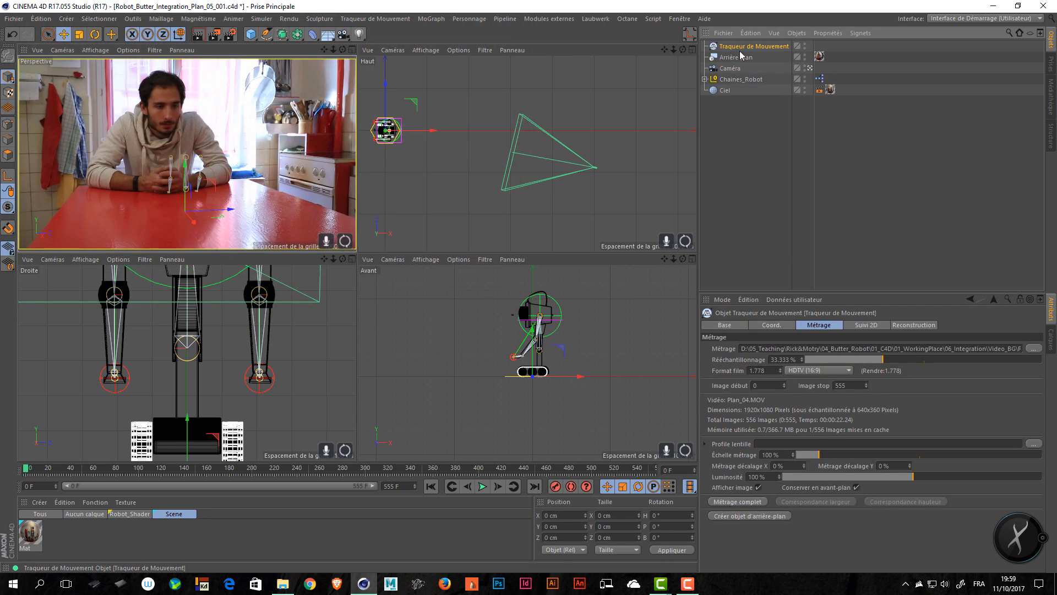
key(Delete)
click(744, 50)
key(Delete)
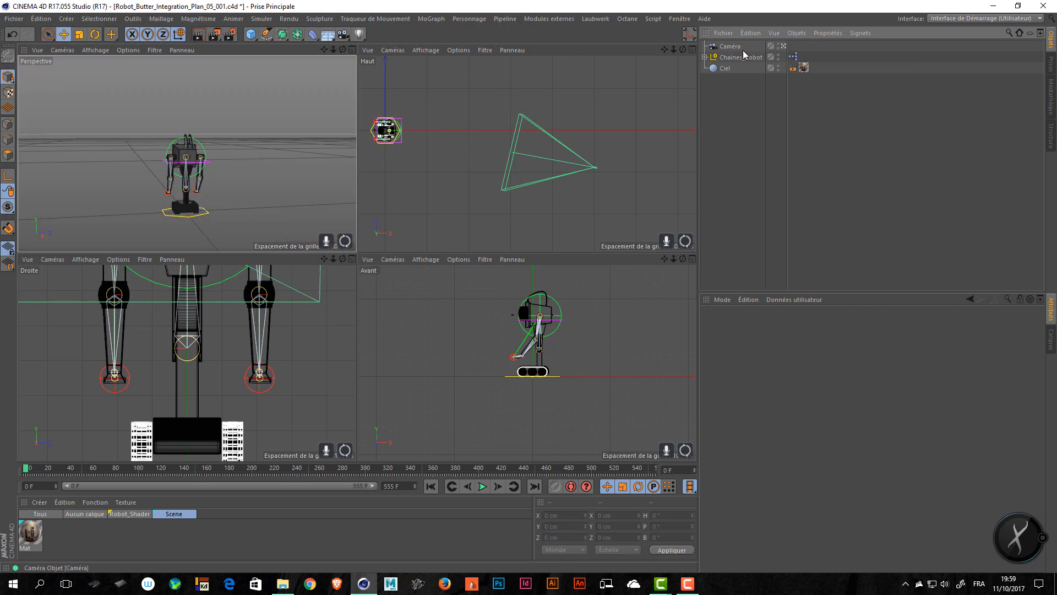
click(732, 47)
key(Delete)
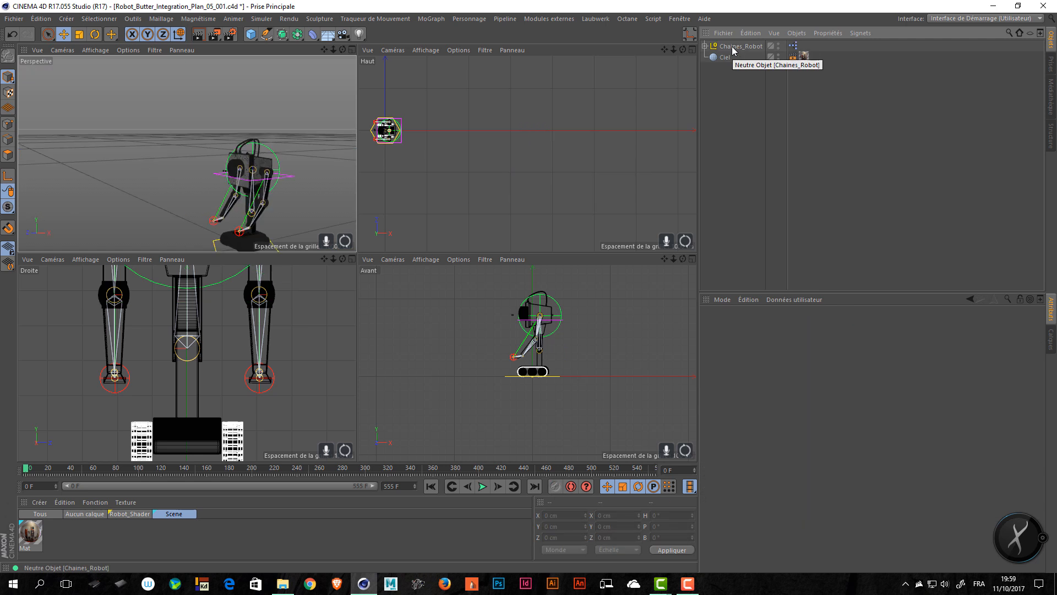
Step: Frame the robot from above, add a new camera there with a Pointer vers la caméra tag, and look through it
click(733, 49)
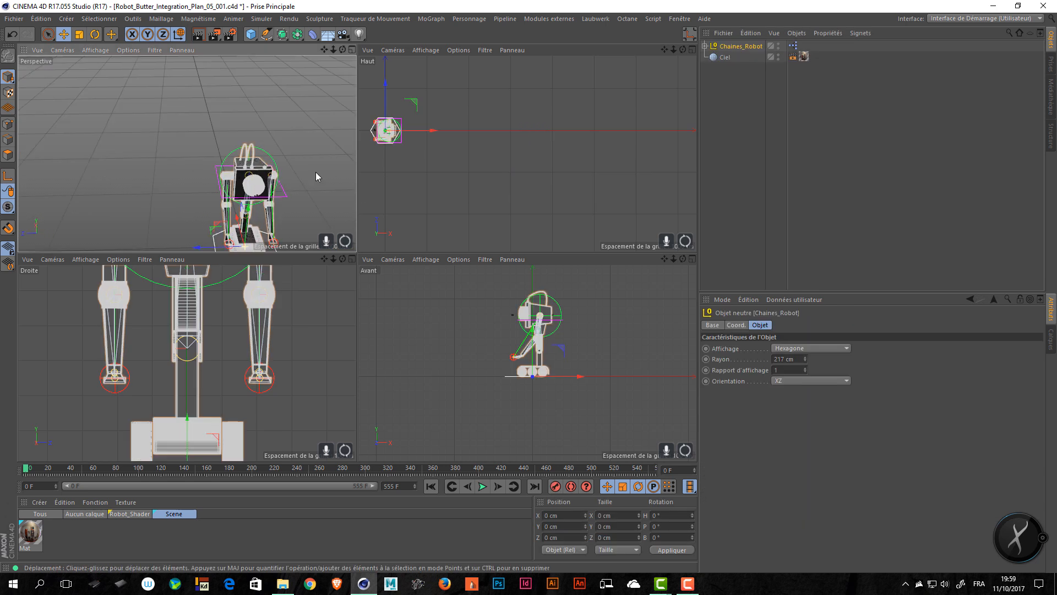
scroll(316, 174, down, 2)
alt+middle_drag(316, 172, 280, 149)
click(345, 35)
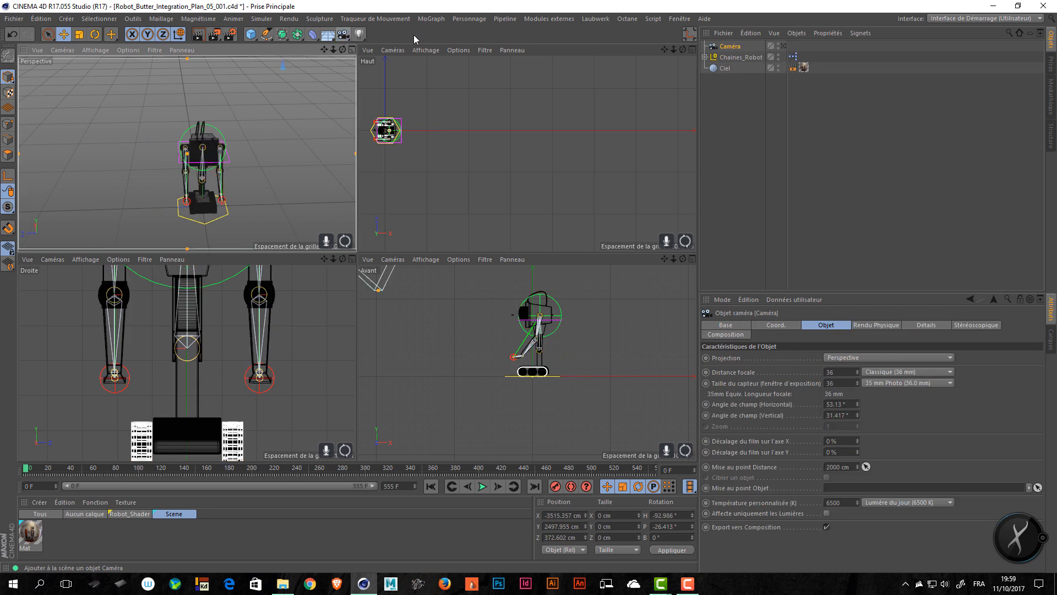
right_click(735, 46)
mouse_move(759, 55)
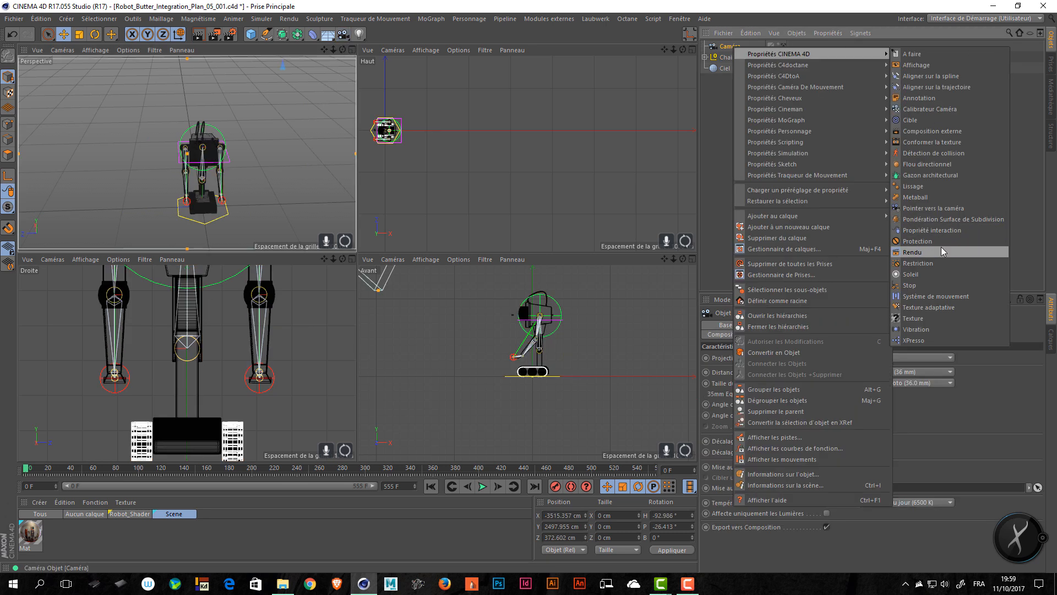
click(934, 209)
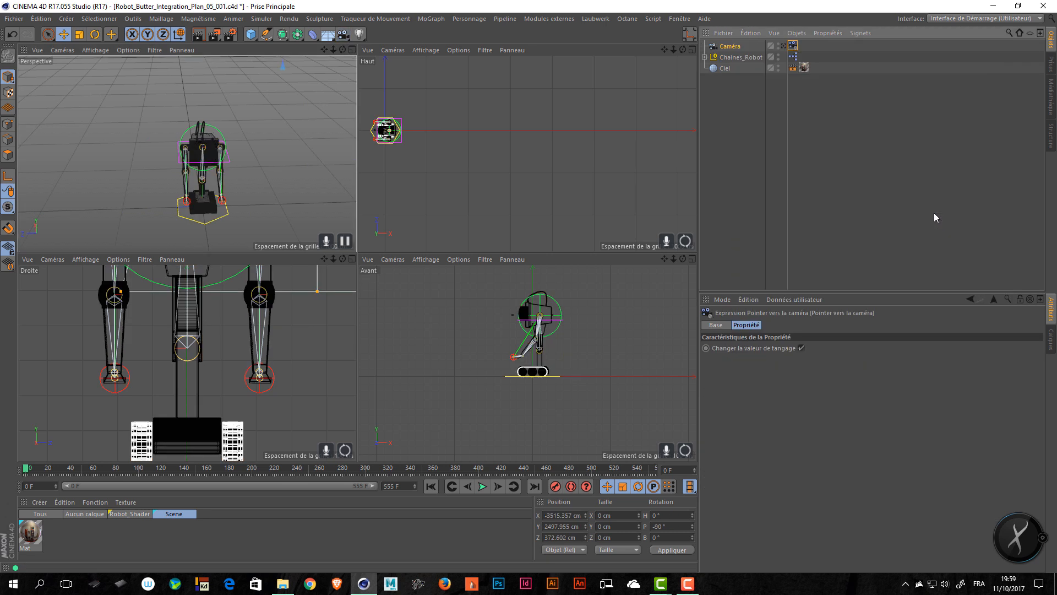
click(784, 47)
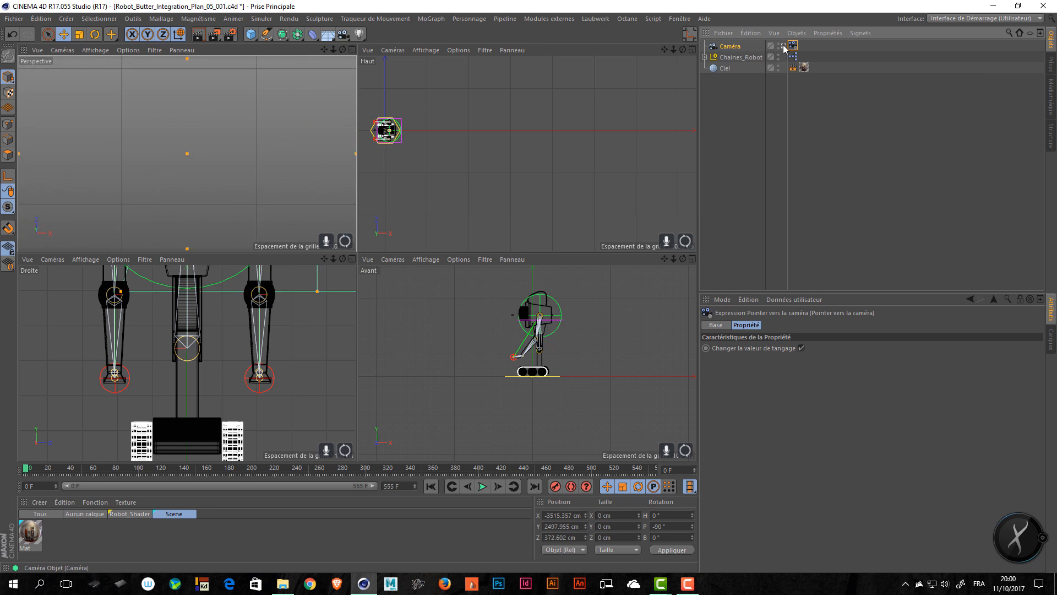
Step: Compare the Plan_02.MOV and Plan_05.MOV clips in the Video_BG folder, then minimize the file explorer
key(alt+Tab)
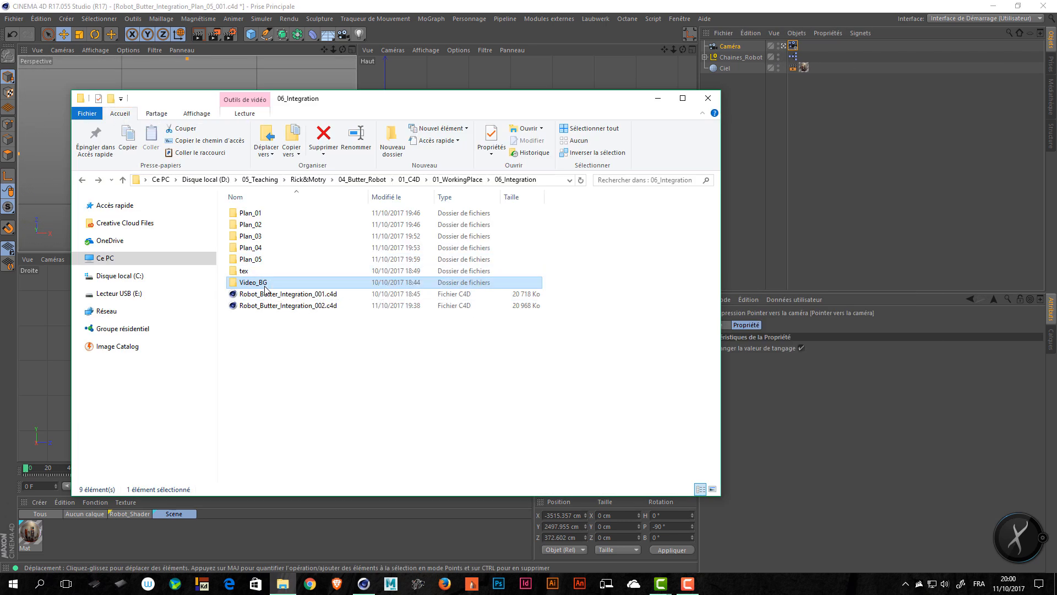
double_click(272, 282)
click(504, 210)
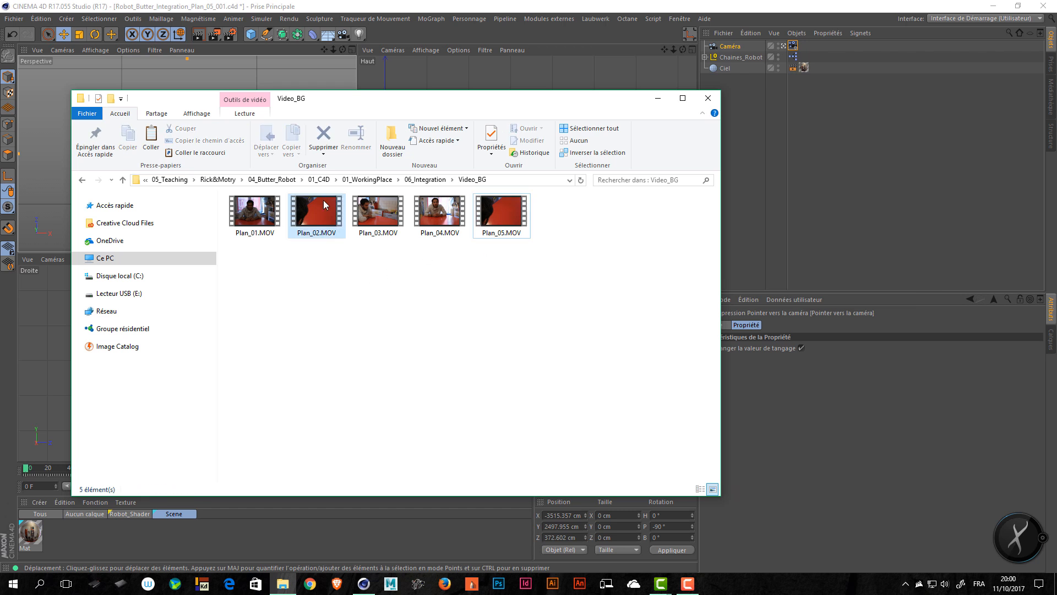
drag(301, 247, 322, 223)
drag(527, 285, 524, 185)
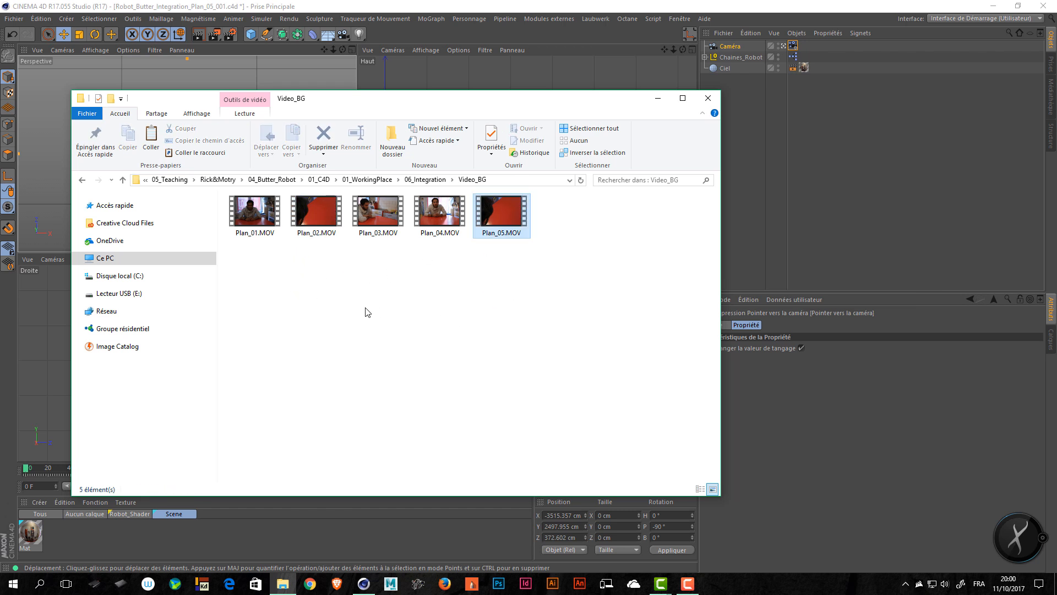
drag(326, 250, 320, 220)
drag(493, 252, 523, 204)
click(657, 99)
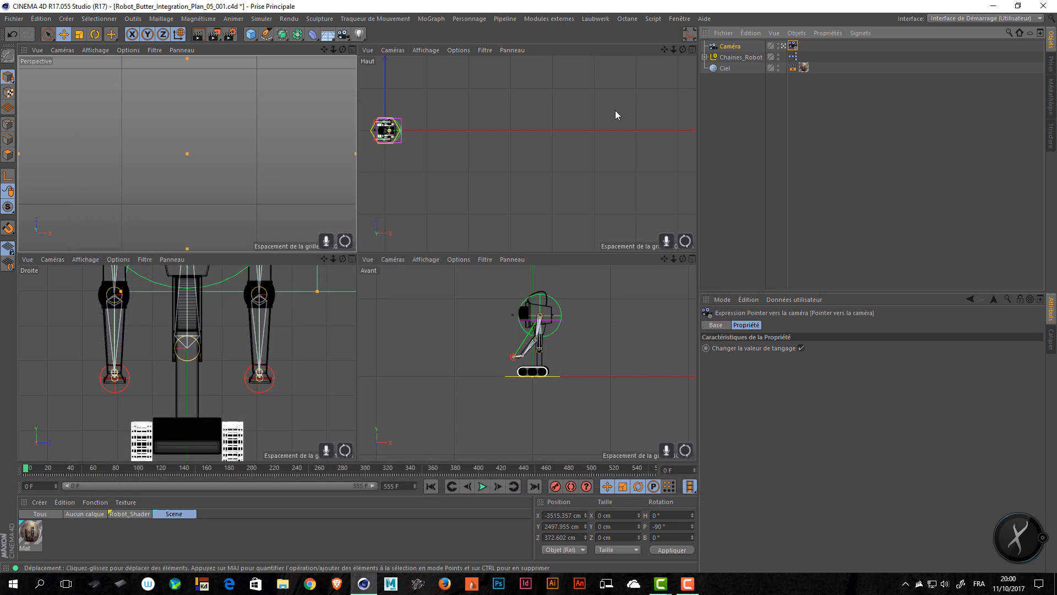
Step: Close the Plan_05 scene without saving its changes
key(ctrl+F4)
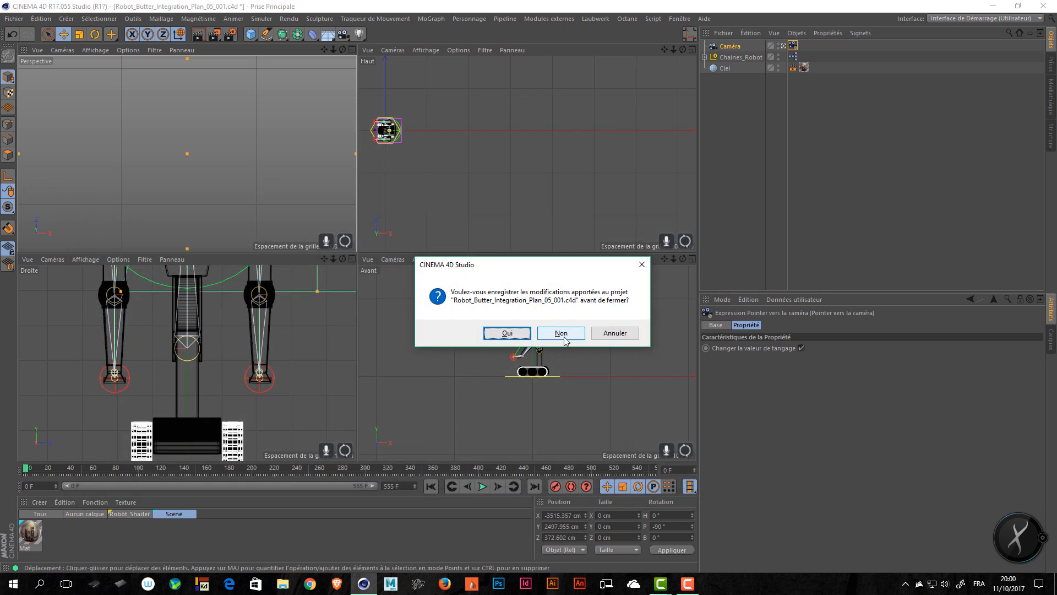
click(561, 333)
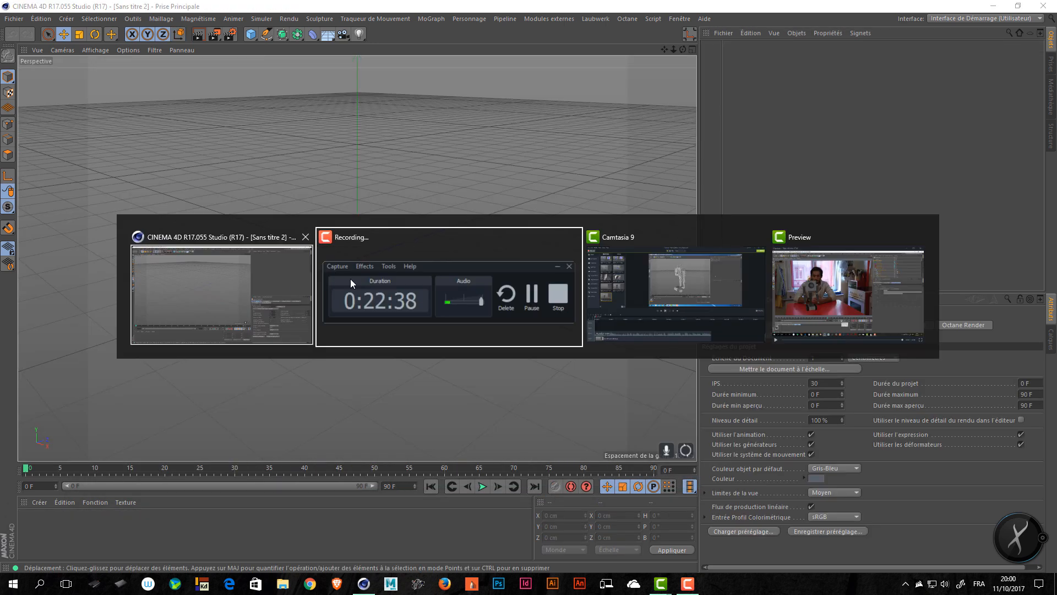
Step: Browse in the file explorer to Rick&Motry > 04_Butter_Robot > 01_C4D > 01_WorkingPlace > 06_Integration
key(alt+Tab)
click(285, 303)
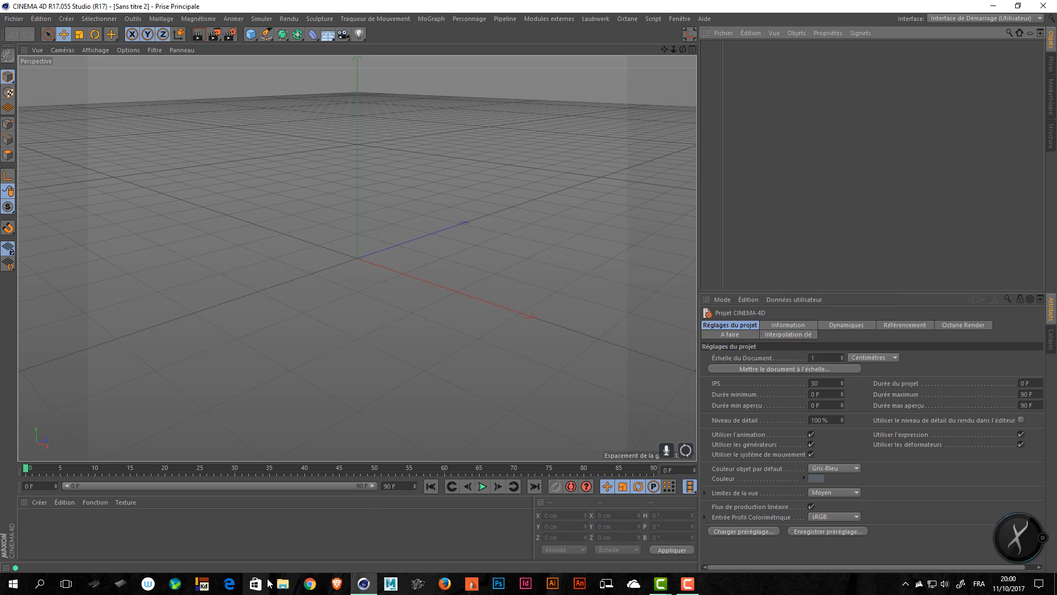
click(282, 584)
double_click(269, 297)
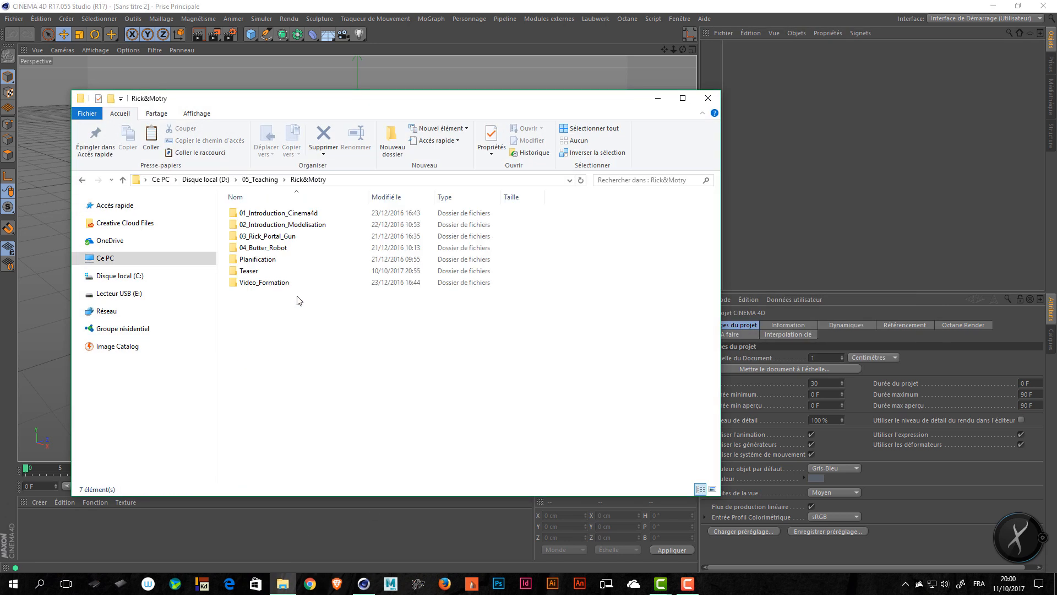
double_click(272, 247)
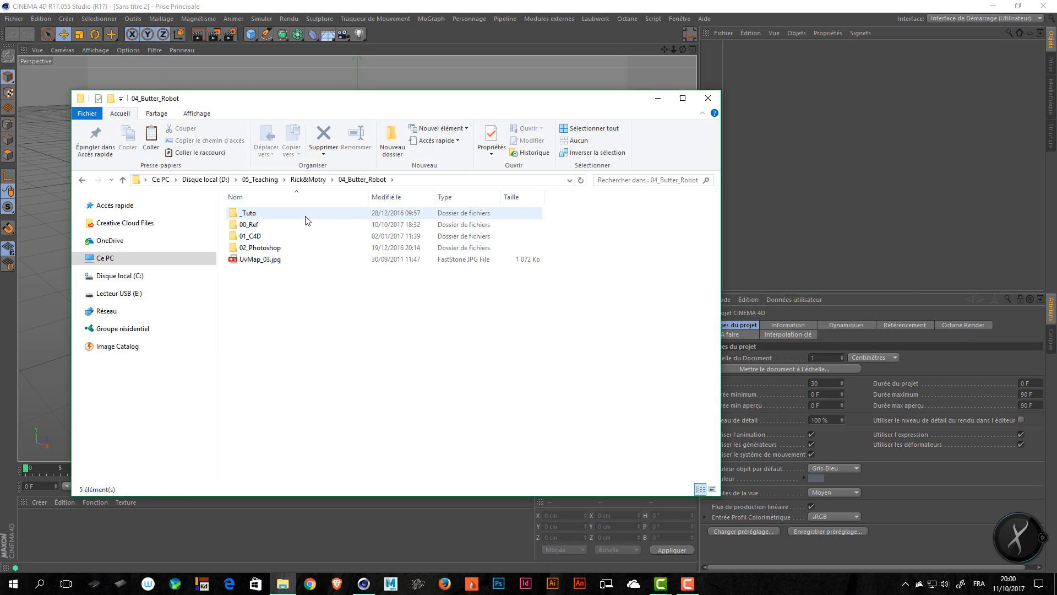
click(304, 217)
double_click(292, 233)
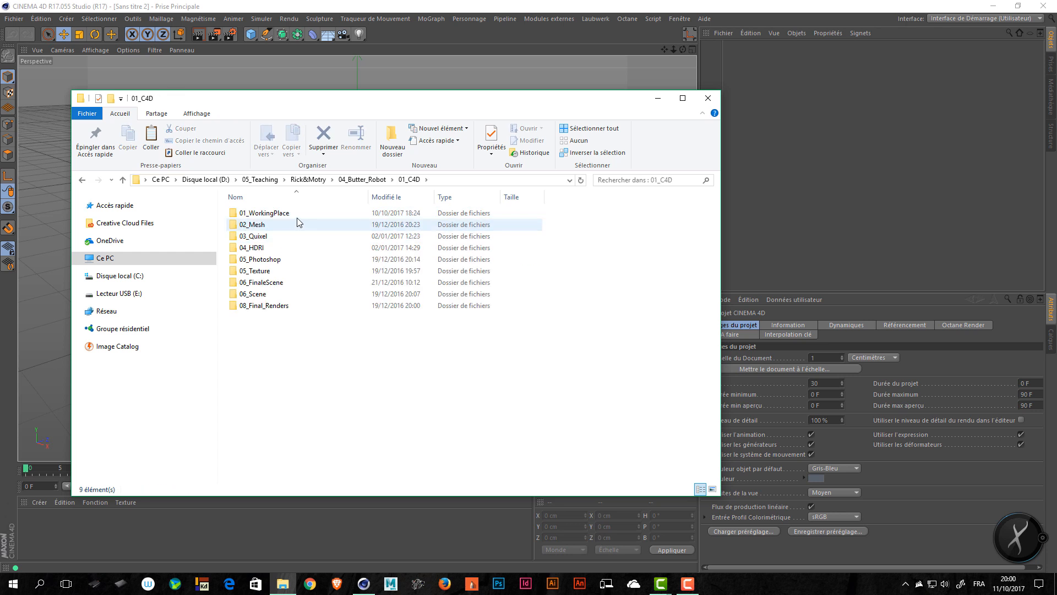
double_click(298, 217)
double_click(276, 271)
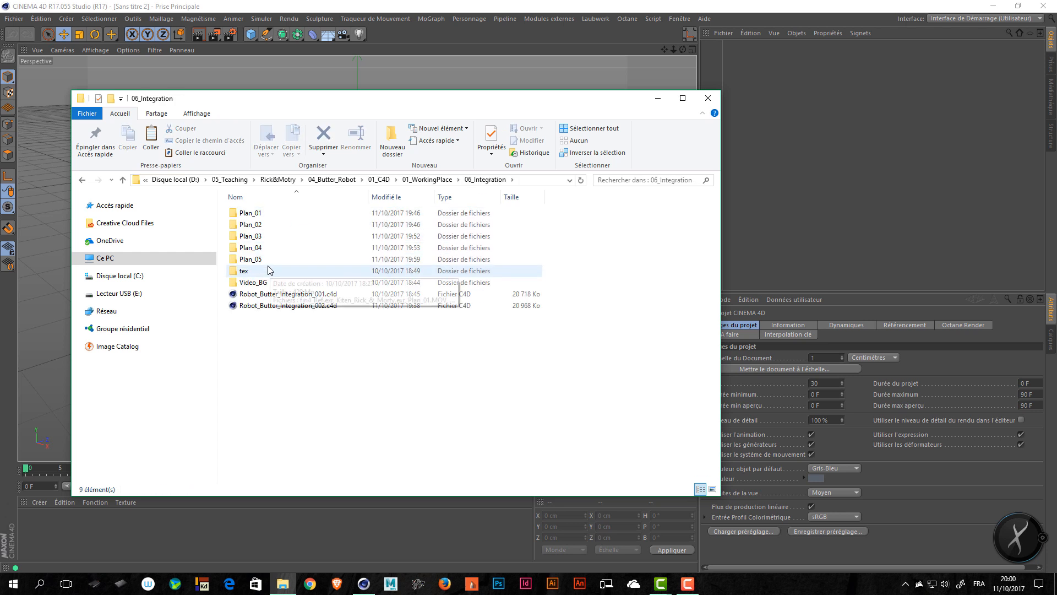
Step: Try to delete the Plan_05 folder from 06_Integration, retry once and cancel
click(276, 260)
key(Delete)
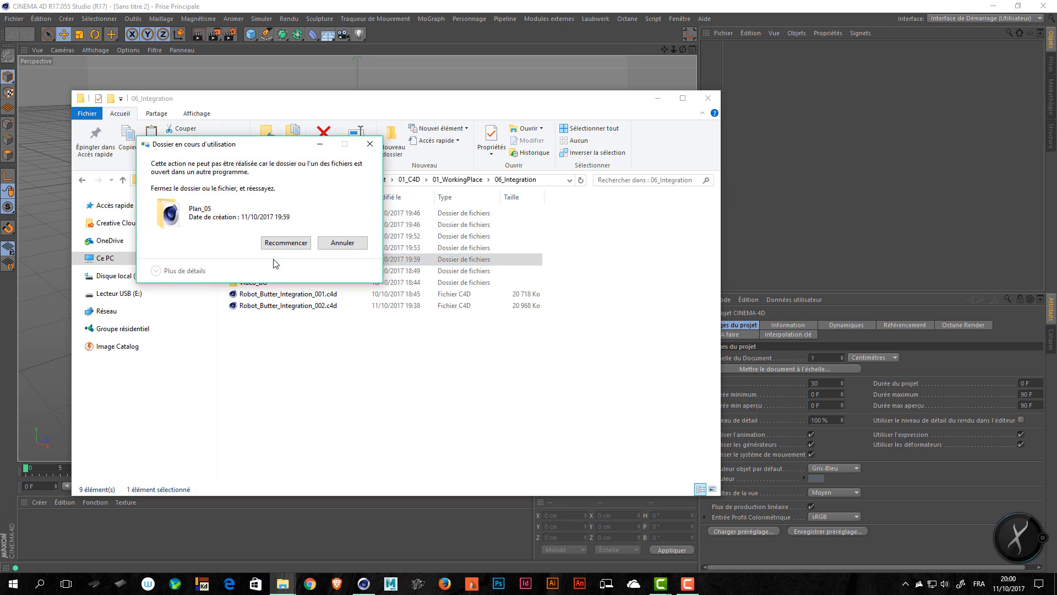
click(270, 246)
click(337, 242)
Step: Return to Cinema 4D and check which projects are still open
click(793, 182)
key(v)
mouse_move(486, 202)
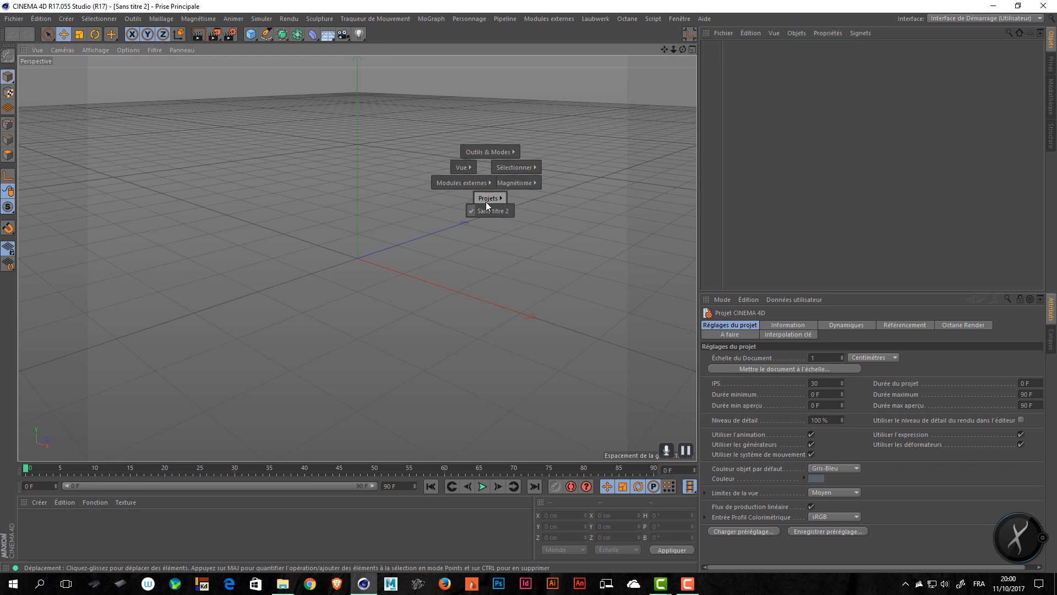
key(v)
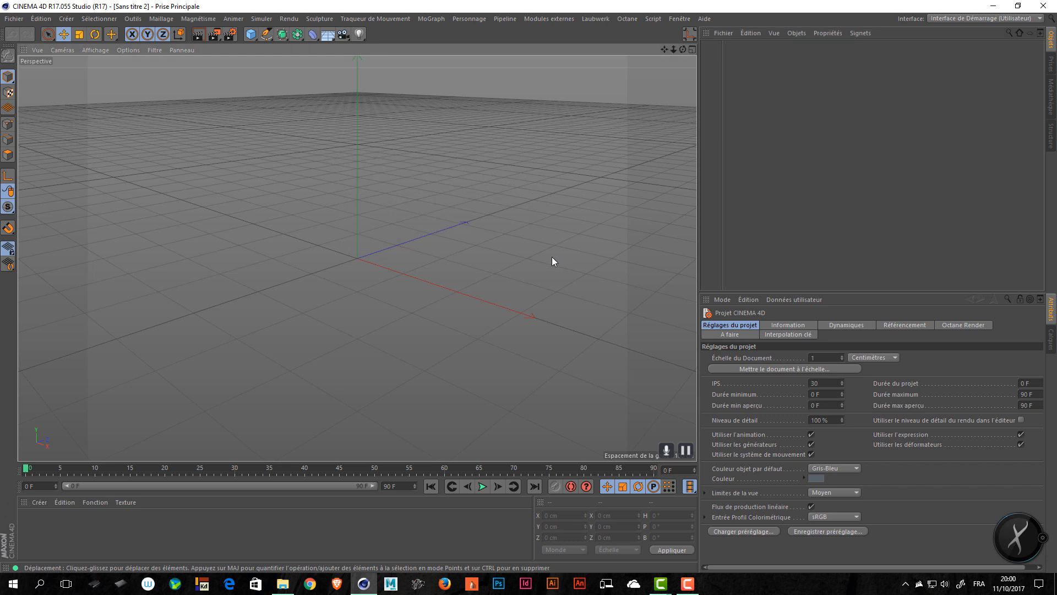
Step: Switch to the file explorer and paste the copied Plan_02 folder into 06_Integration
key(alt+Tab)
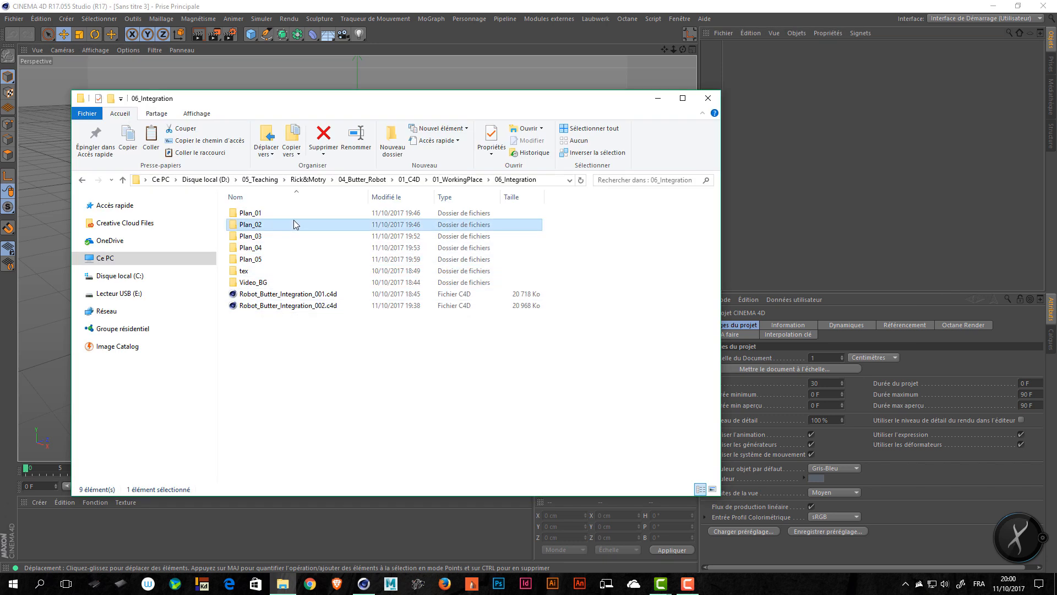
key(ctrl+v)
Step: Try again to delete the old Plan_05 folder, retry once and cancel
click(279, 270)
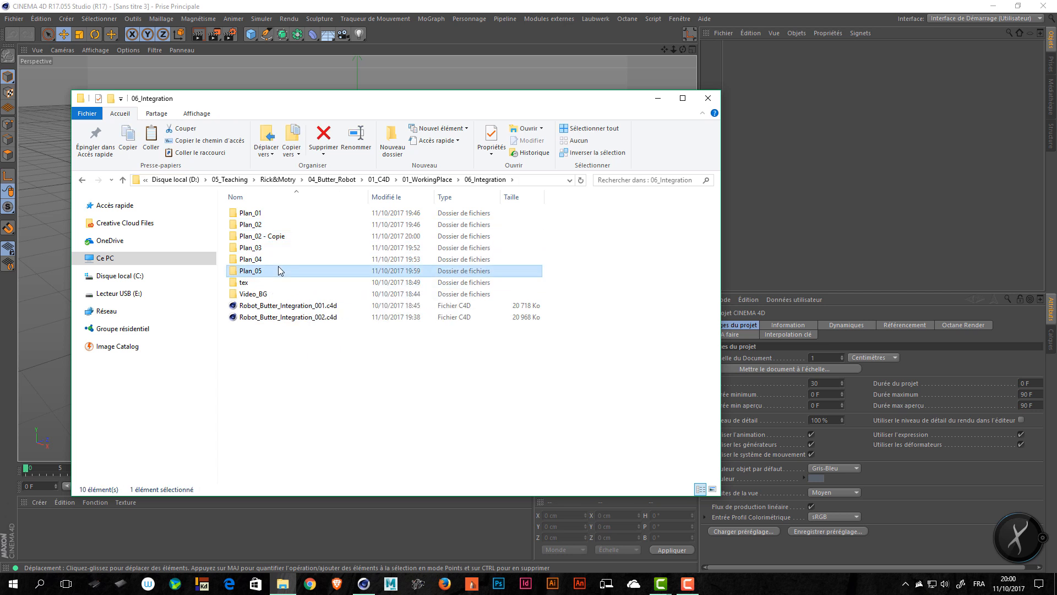
key(Delete)
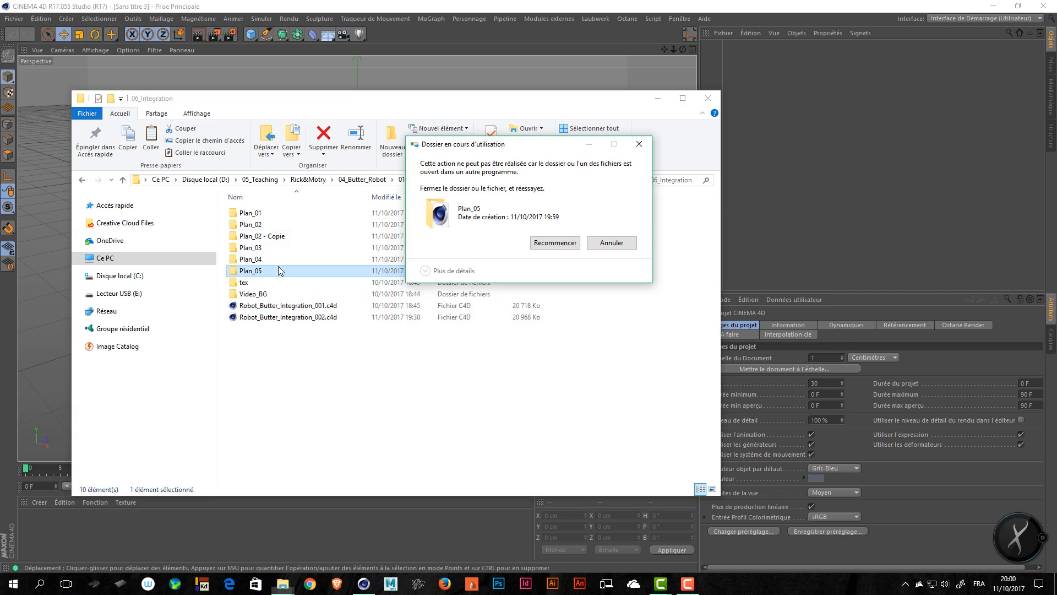
click(561, 248)
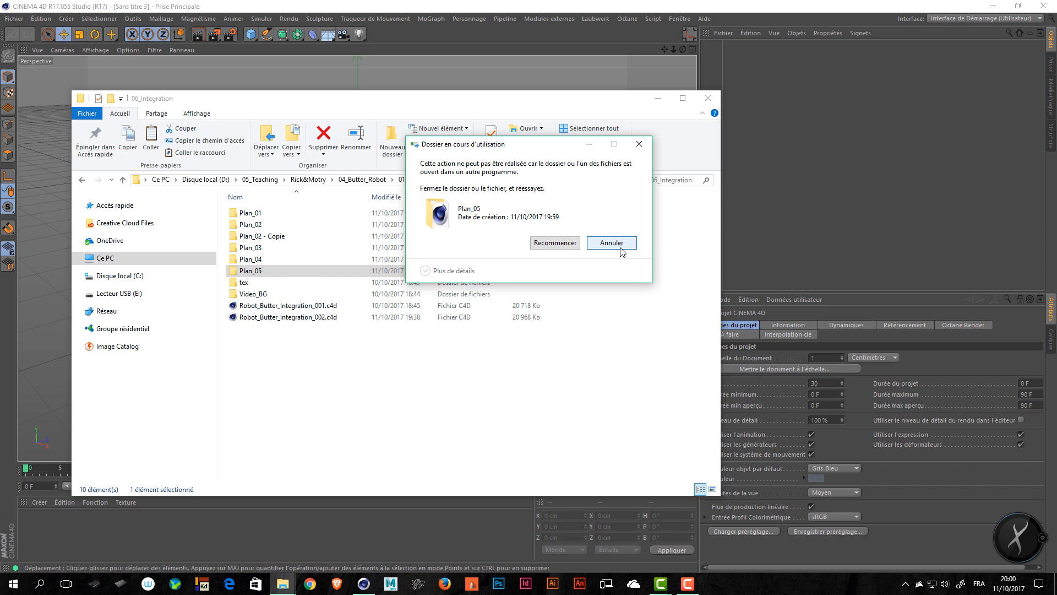
click(612, 244)
Step: Try to rename the Plan_05 folder as 00_trash and cancel the rename
click(261, 263)
click(269, 275)
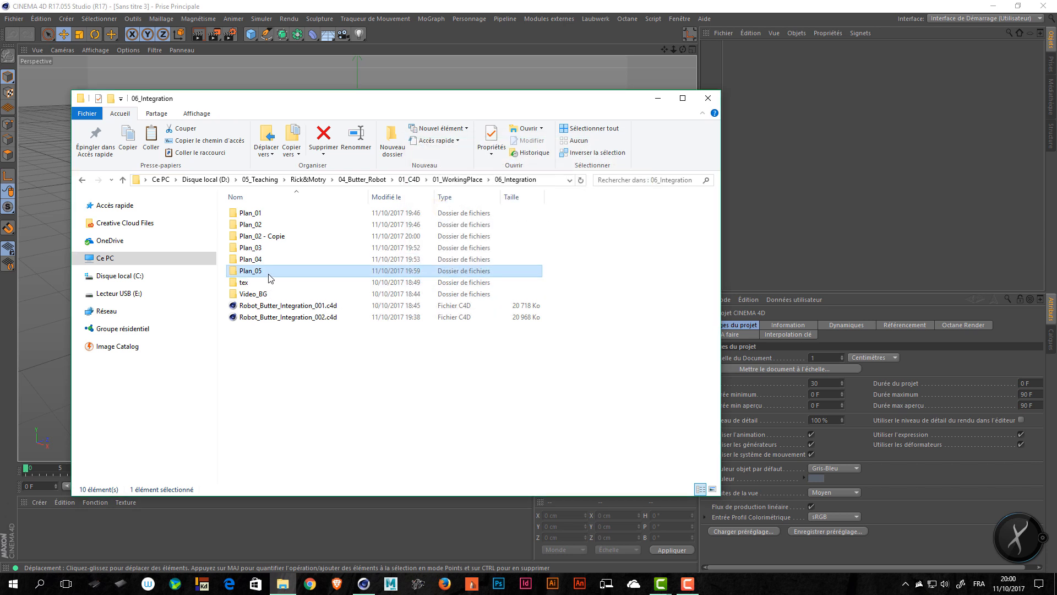
key(F2)
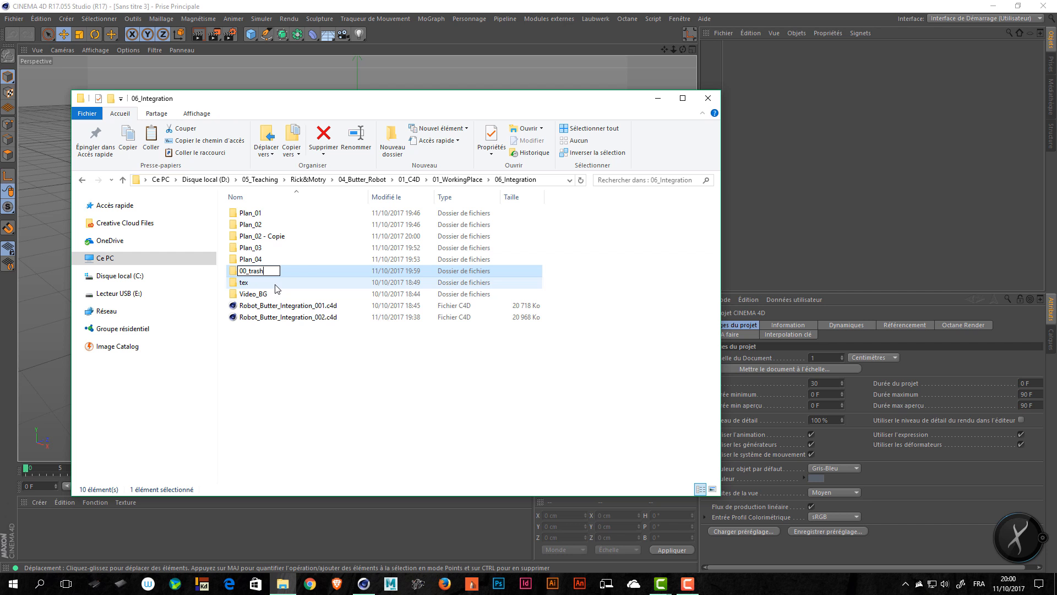
key(Return)
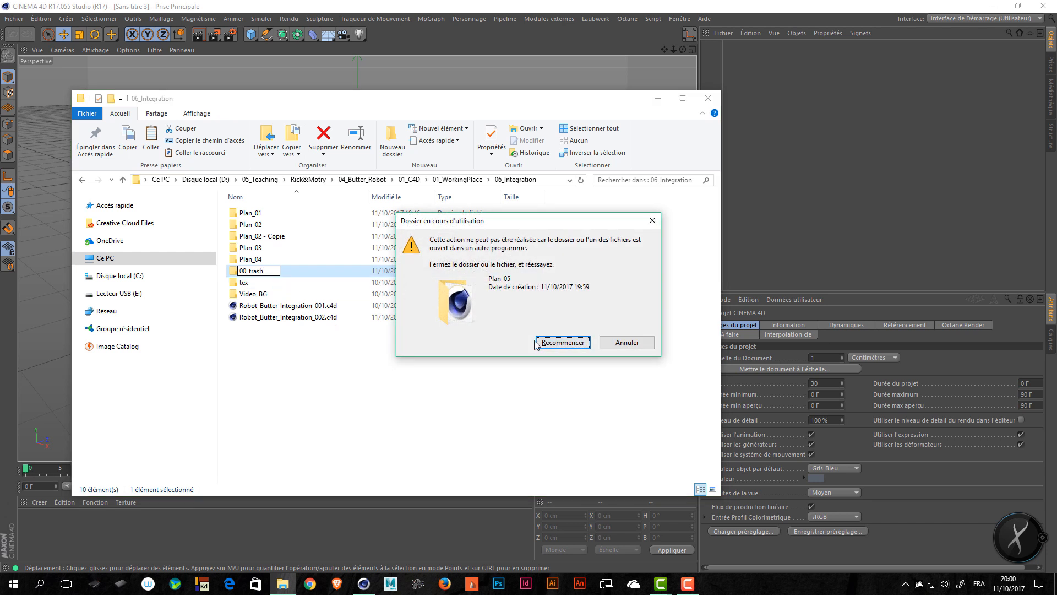
click(605, 348)
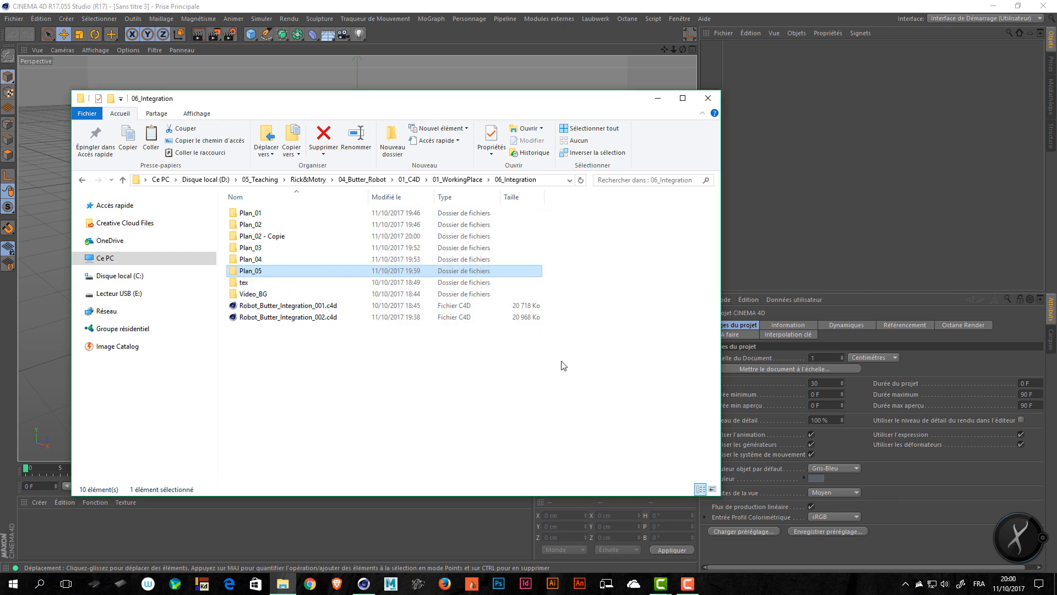
Step: Rename the duplicated folder Plan_02 - Copie as Plan_005
click(275, 237)
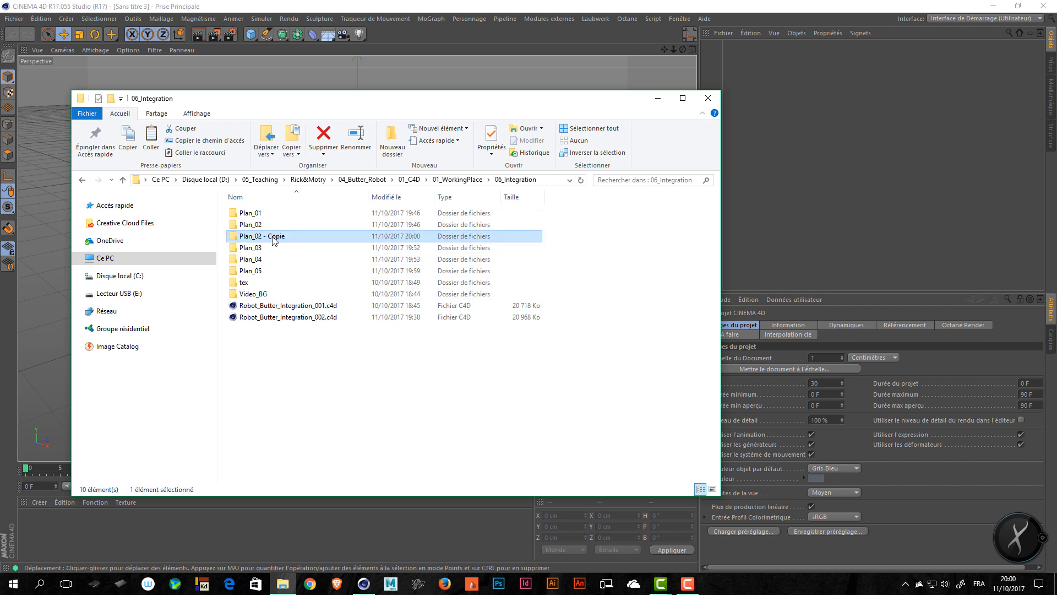
click(276, 237)
text(Plan_005)
key(Return)
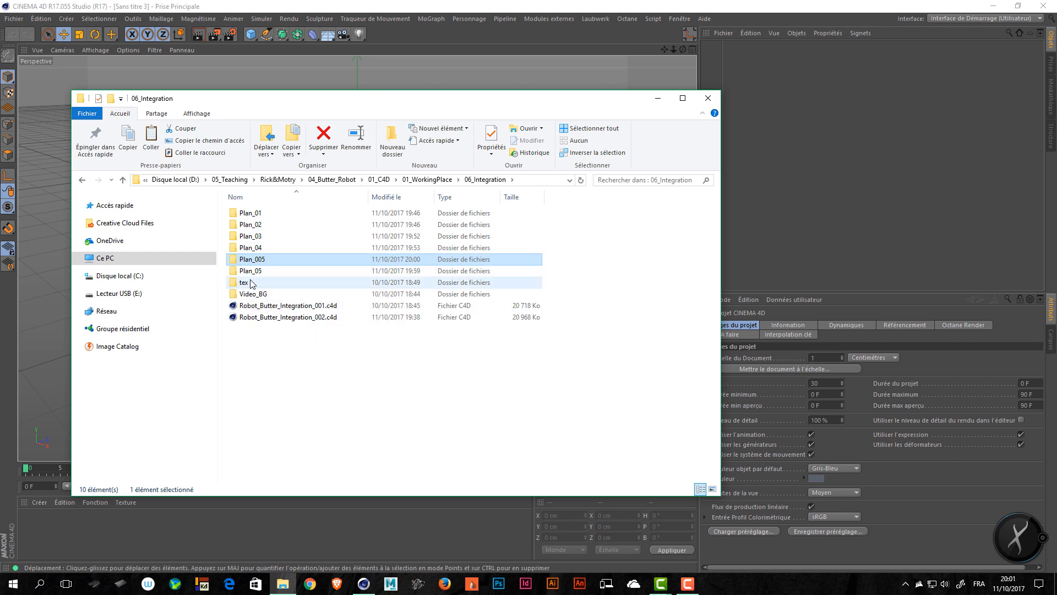
Step: Open the Plan_005 folder and rename its scene file as Robot_Butter_Integration_Plan_5_001.c4d
double_click(275, 259)
click(332, 228)
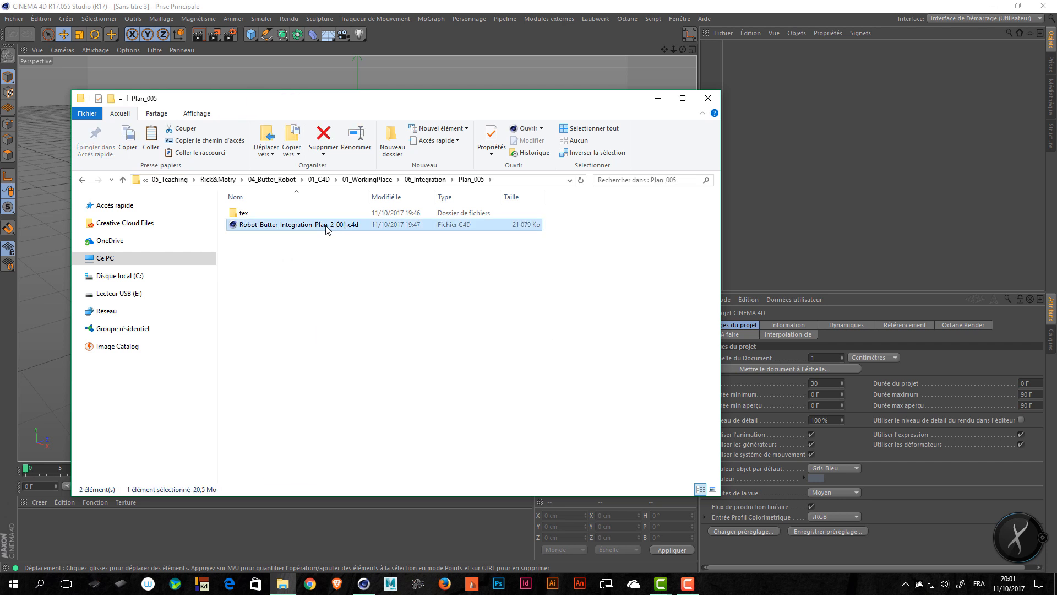
key(F2)
key(Right)
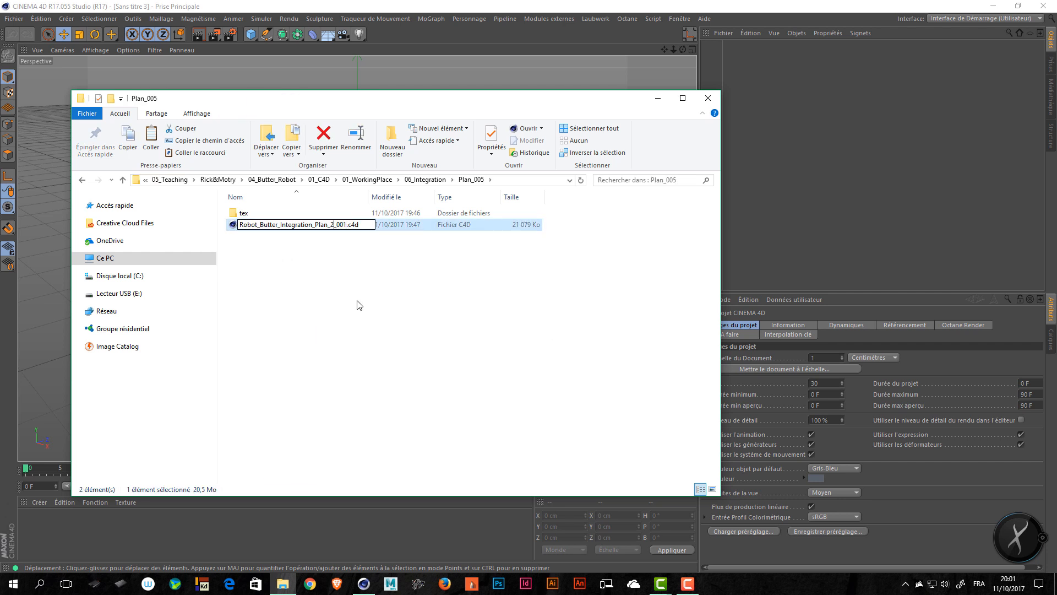
key(shift+Left)
text(5)
key(Return)
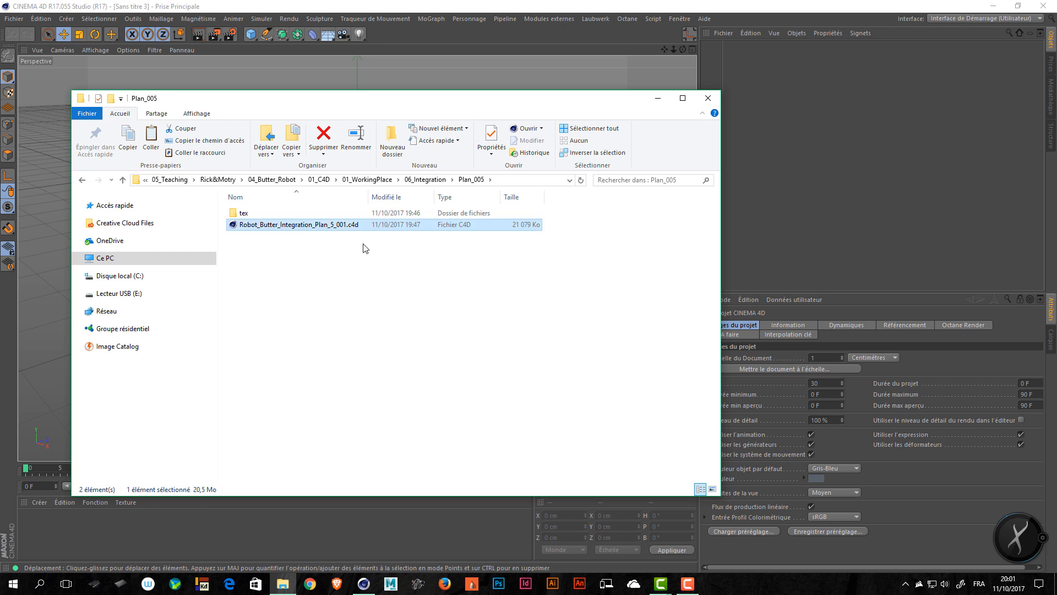
Step: Open Robot_Butter_Integration_Plan_5_001.c4d in Cinema 4D, close the file explorer window and maximize the perspective view with nothing selected
key(Return)
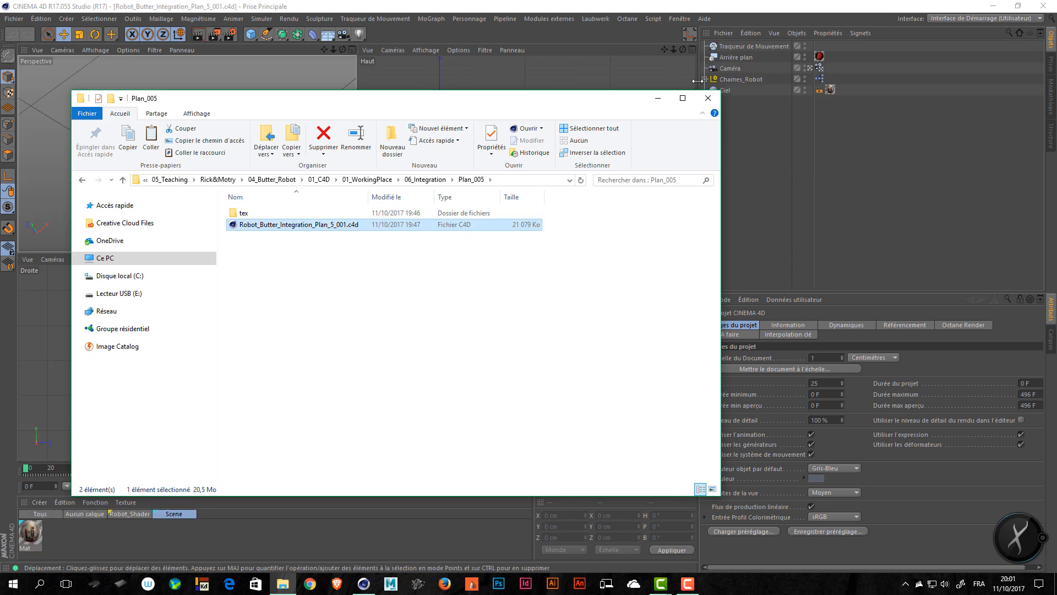
click(716, 100)
click(352, 50)
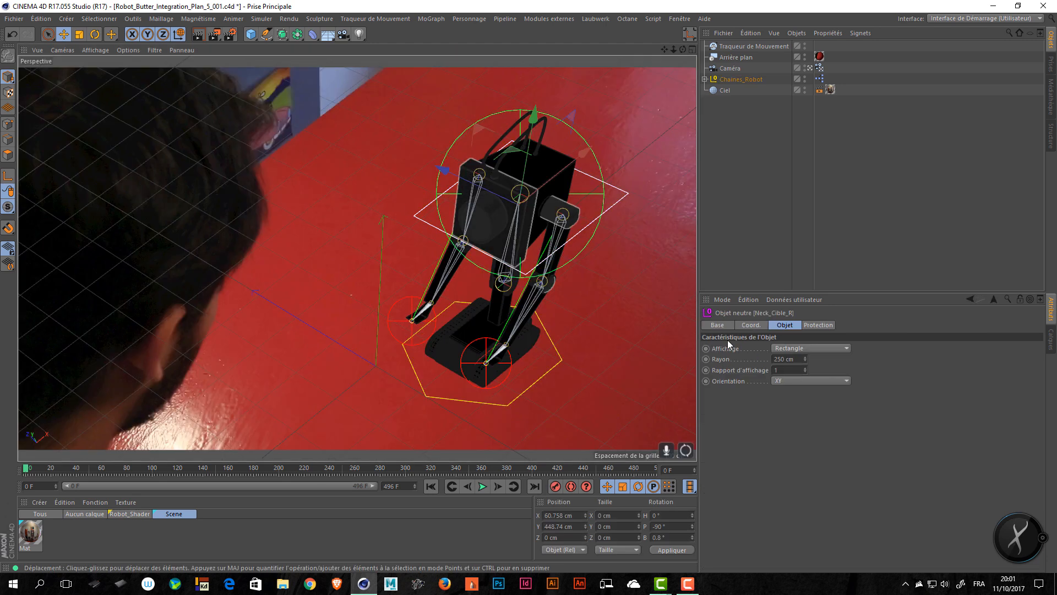
click(818, 181)
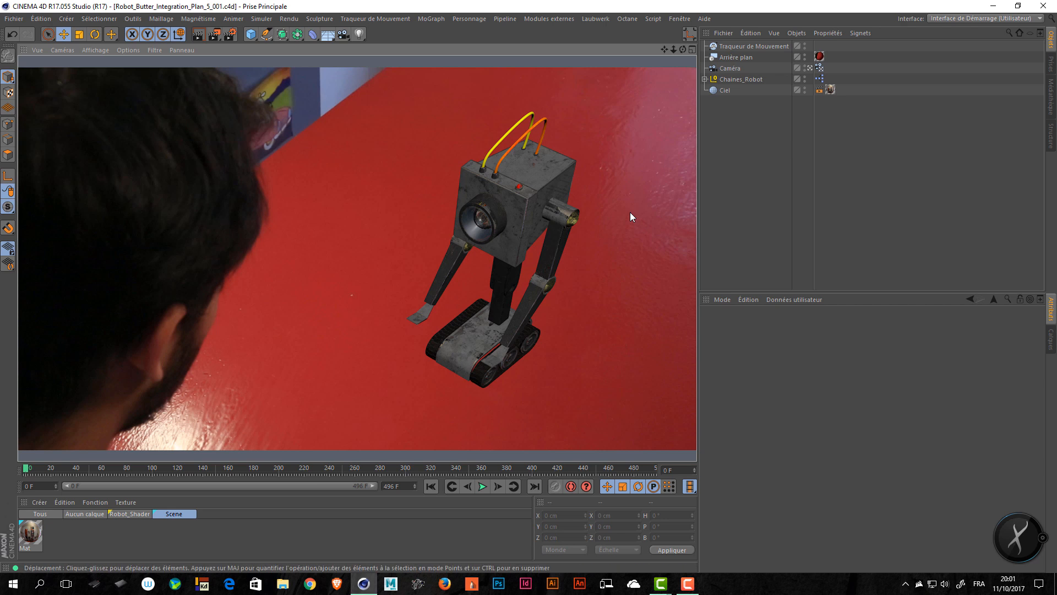
Step: In the file explorer, browse to Rick&Motry > 04_Butter_Robot > 01_C4D > 01_WorkingPlace > 06_Integration and select the folders Plan_01 through Plan_005
key(alt+Tab)
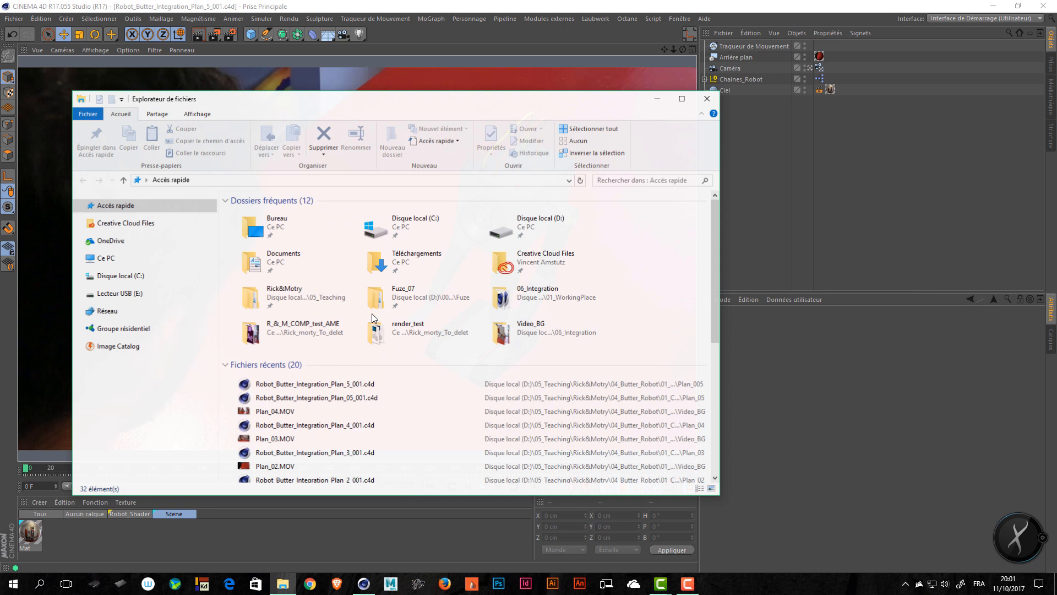
click(282, 583)
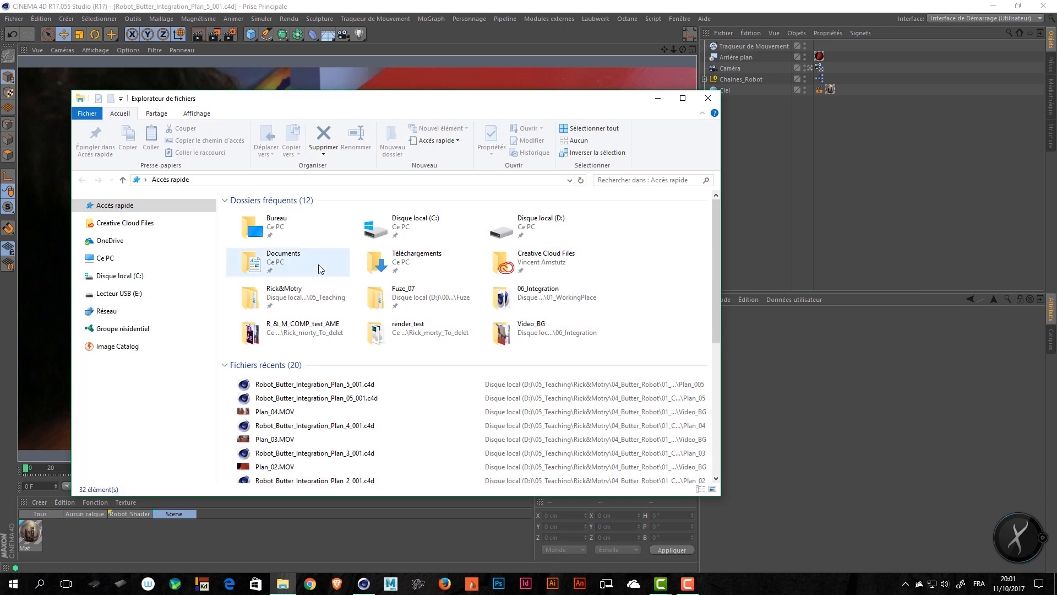
click(295, 300)
double_click(295, 301)
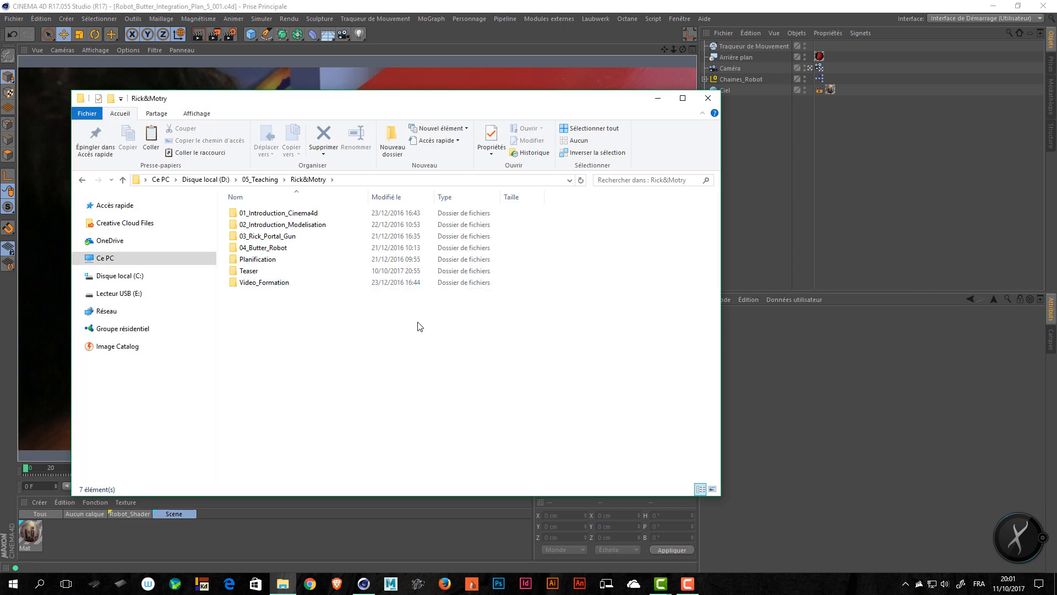
double_click(292, 248)
double_click(282, 236)
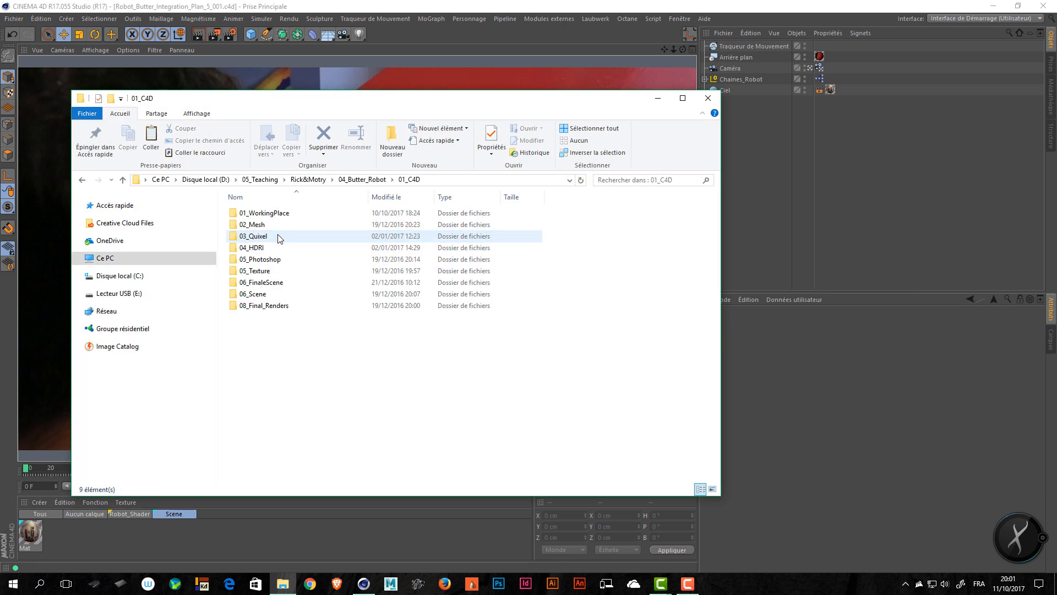
double_click(304, 214)
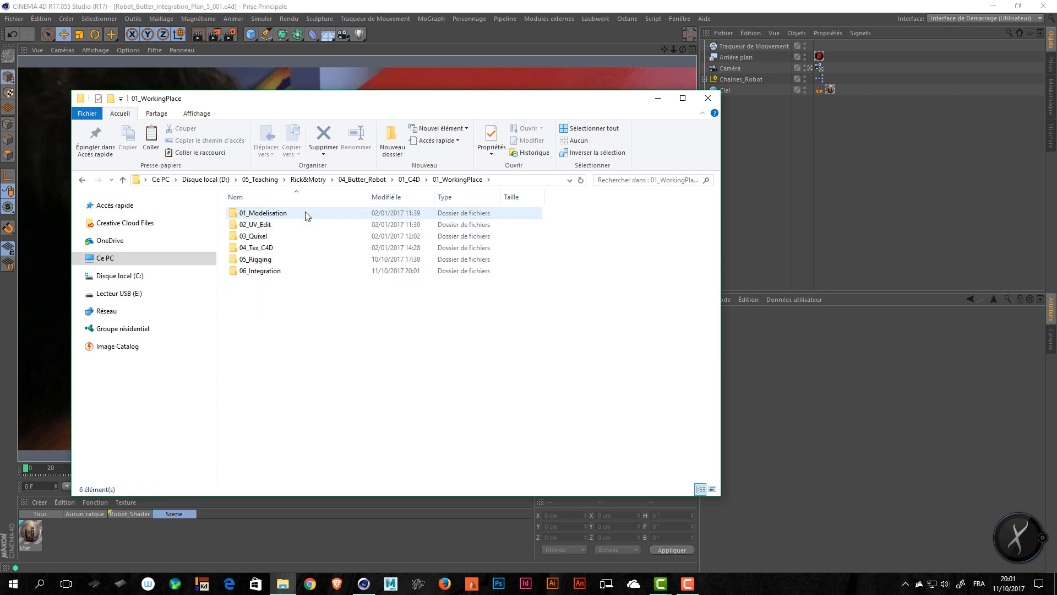
double_click(278, 271)
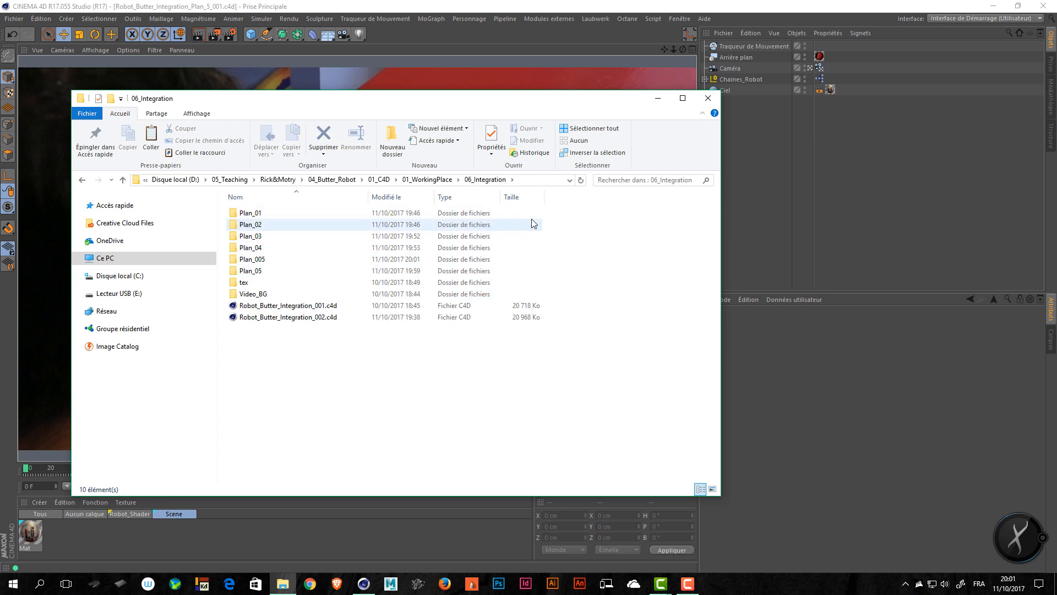
drag(555, 208, 395, 261)
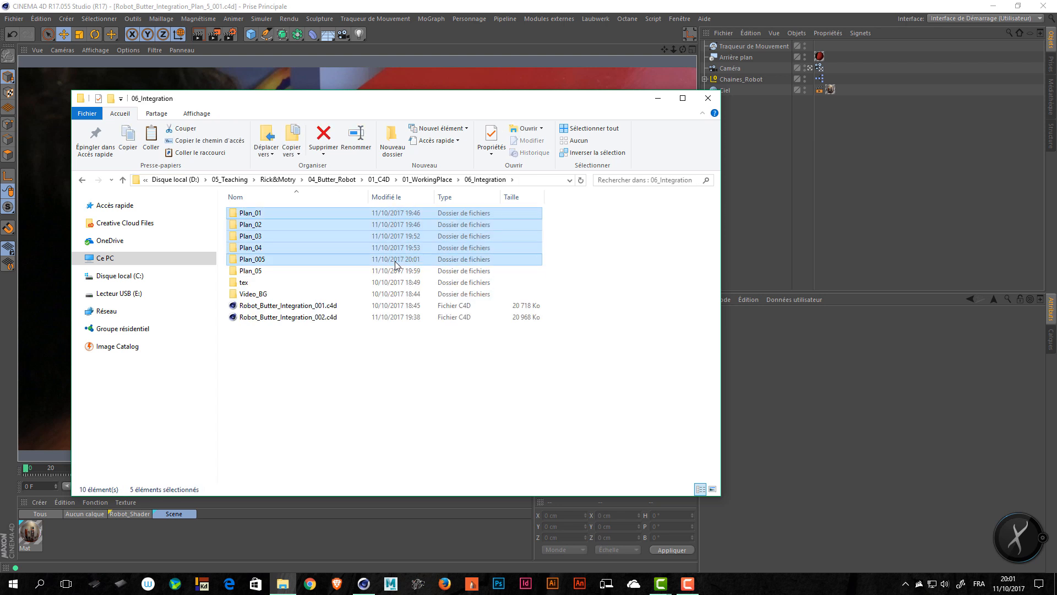